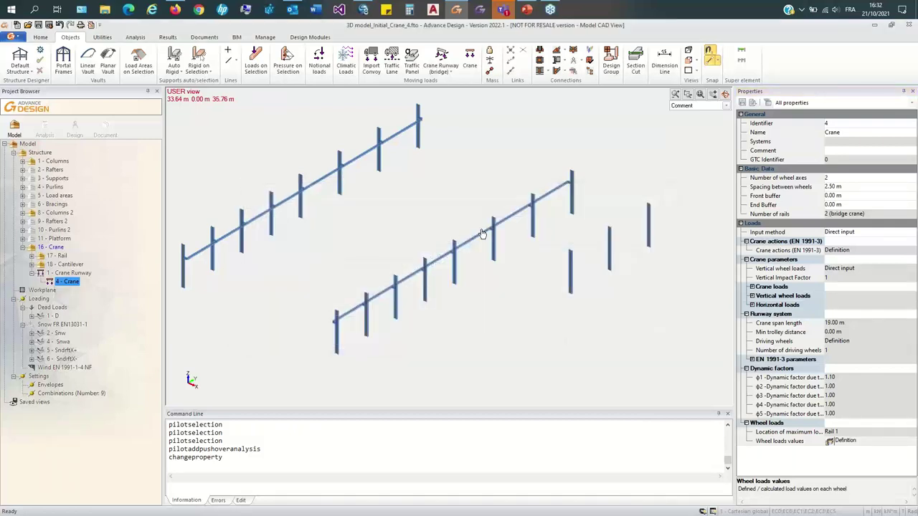
Step: Set the crane's input method to By crane loads (EN 1991-3) and expand the Crane loads group
{"action": "left_click", "coordinate": [833, 233]}
{"action": "left_click", "coordinate": [835, 232]}
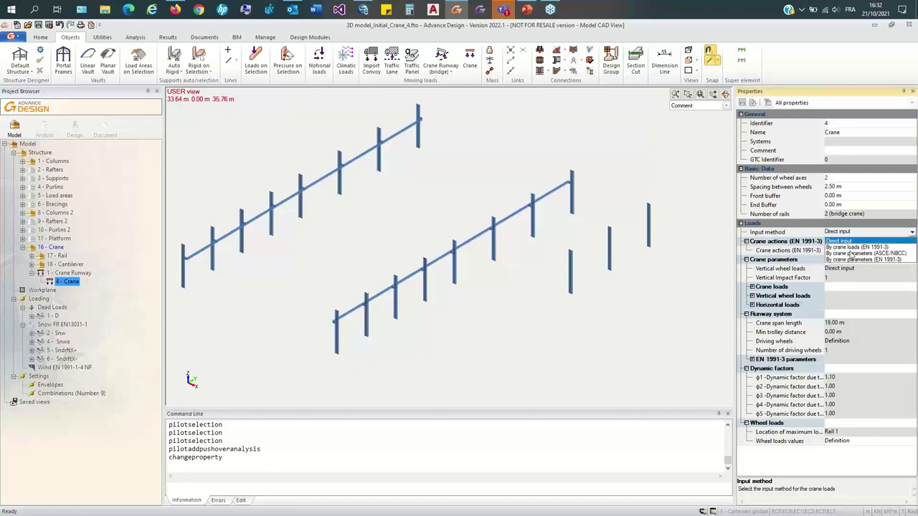
{"action": "left_click", "coordinate": [853, 247]}
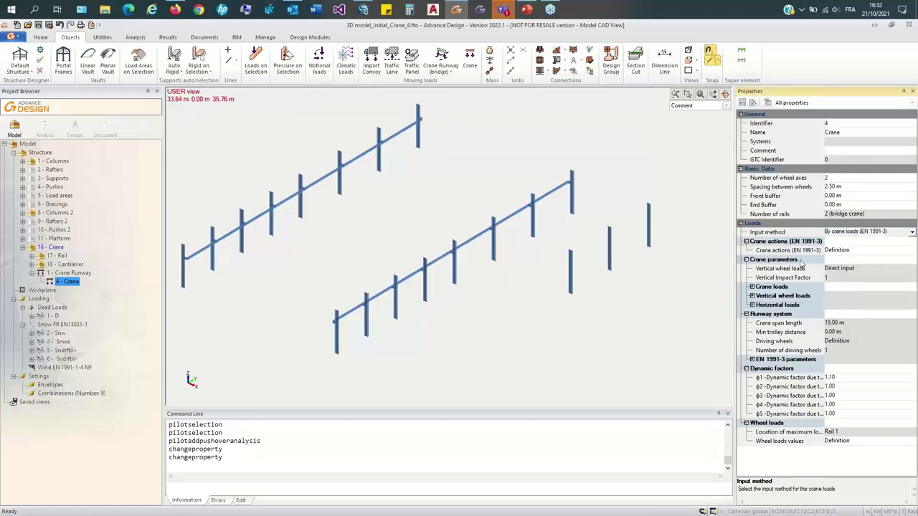
{"action": "left_click", "coordinate": [752, 287]}
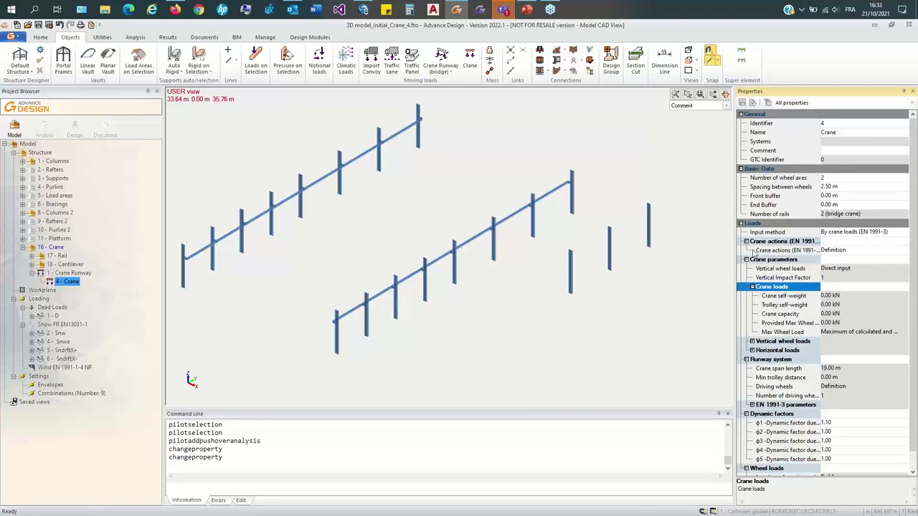
Step: Open the crane actions definition, widen its table columns, examine the load types per wheel for both rails, and close it
{"action": "left_click", "coordinate": [825, 251]}
{"action": "left_click", "coordinate": [825, 250]}
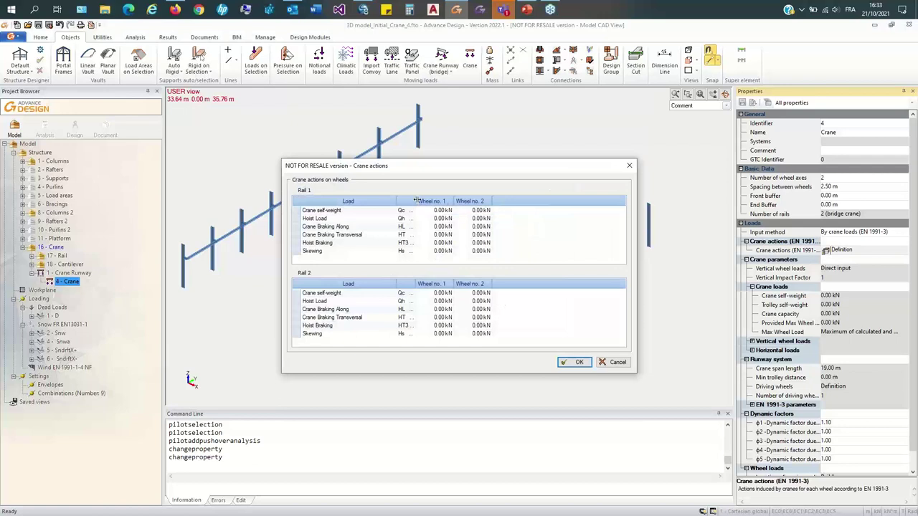
{"action": "left_click_drag", "start_coordinate": [416, 201], "coordinate": [445, 202]}
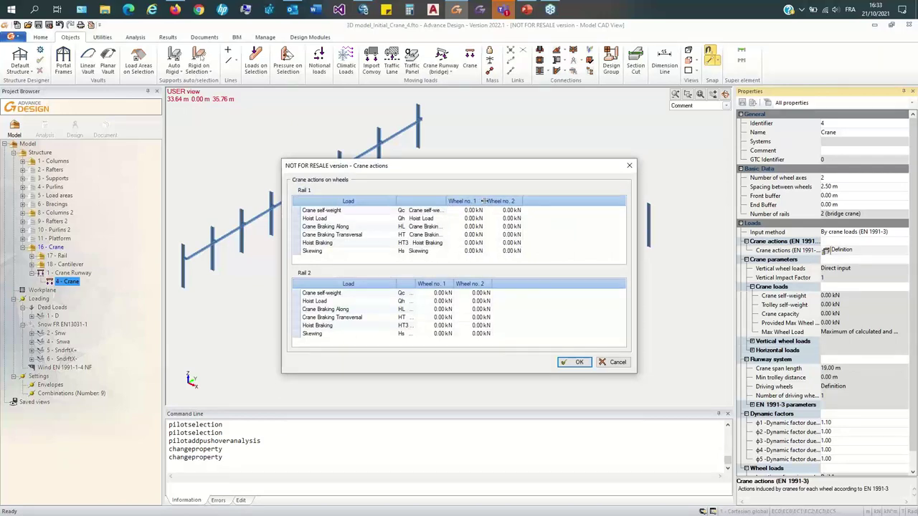
{"action": "left_click_drag", "start_coordinate": [501, 201], "coordinate": [548, 203]}
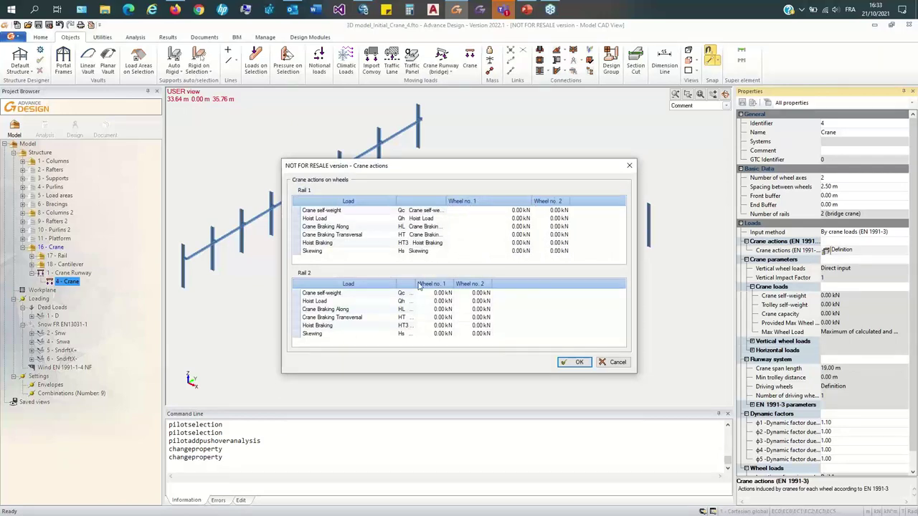
{"action": "left_click_drag", "start_coordinate": [414, 283], "coordinate": [530, 284]}
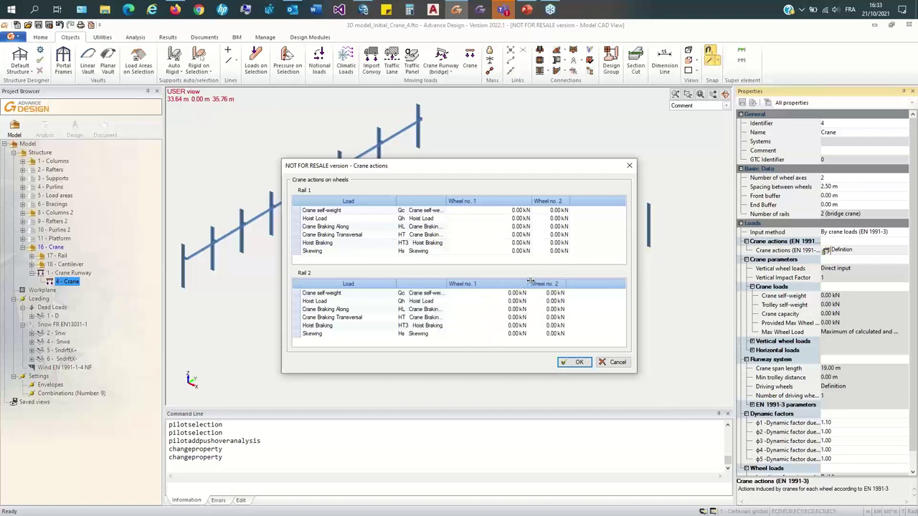
{"action": "left_click", "coordinate": [340, 250]}
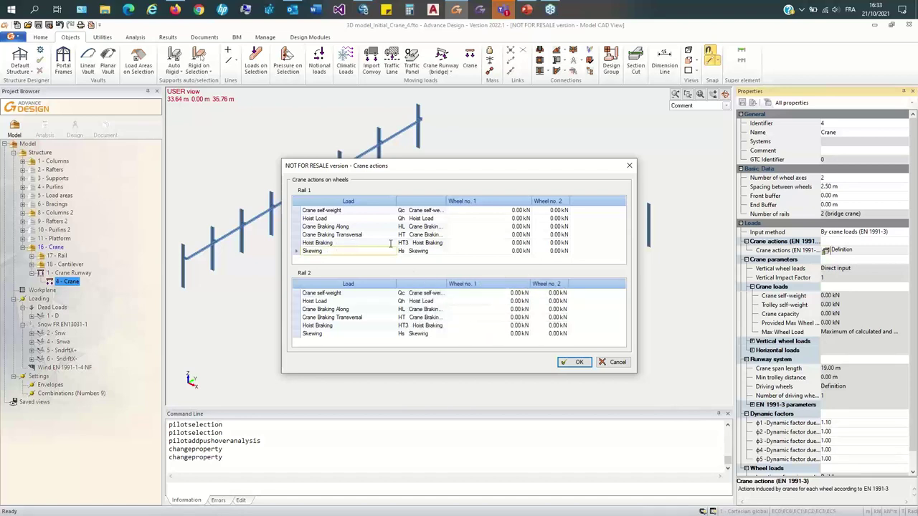
{"action": "left_click", "coordinate": [361, 227]}
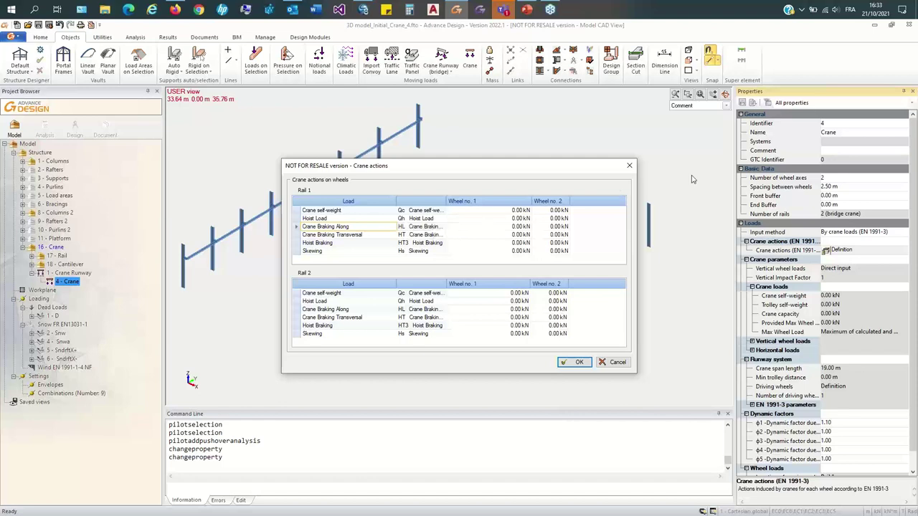
{"action": "left_click", "coordinate": [628, 166]}
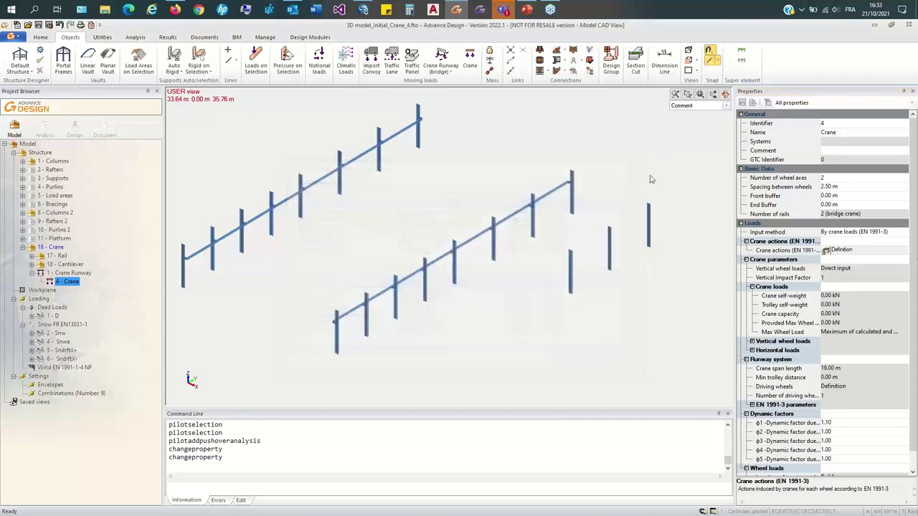
Step: Switch the crane's input method to By crane parameters (EN 1991-3) and set the crane self-weight to 60 kN
{"action": "left_click", "coordinate": [902, 232]}
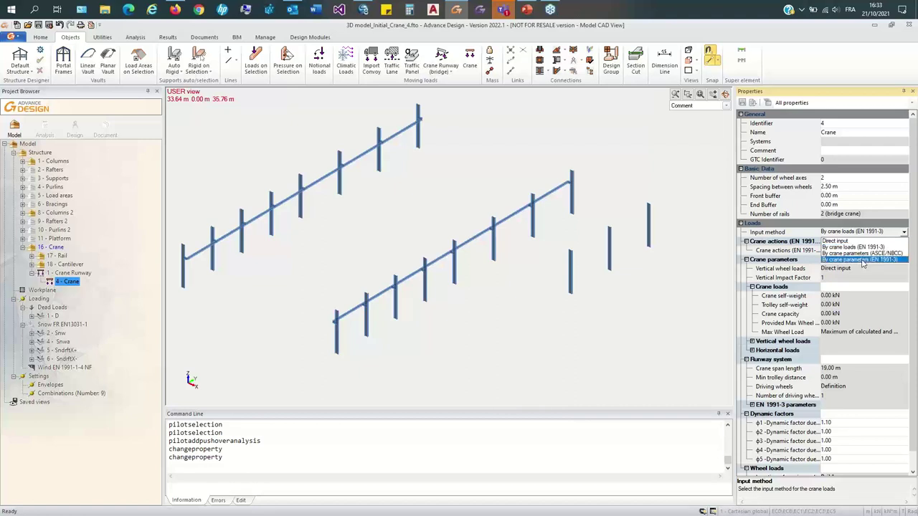
{"action": "left_click", "coordinate": [862, 260]}
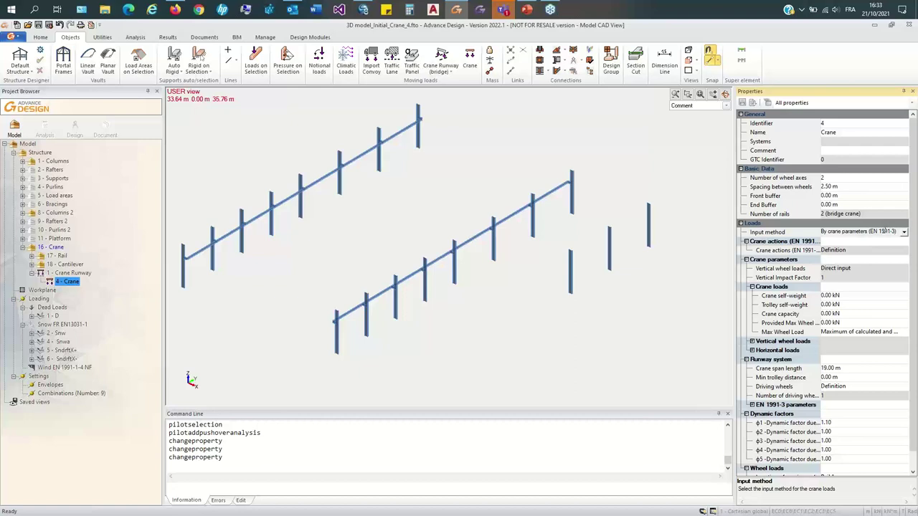
{"action": "left_click", "coordinate": [817, 296]}
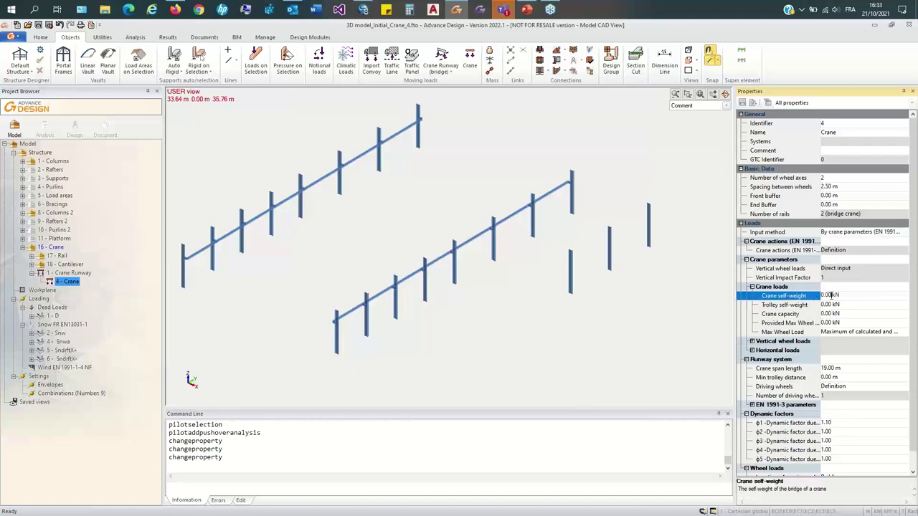
{"action": "left_click", "coordinate": [860, 294]}
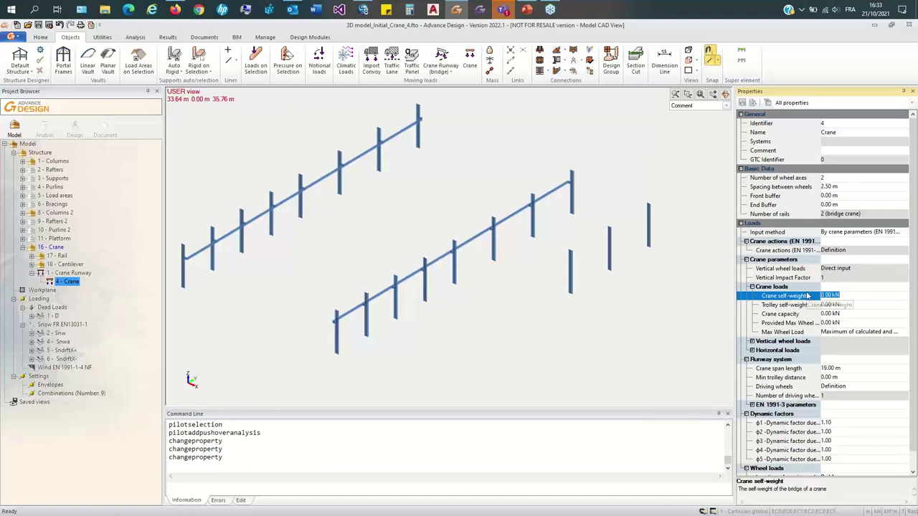
{"action": "type", "text": "60"}
Step: Set the trolley self-weight to 10 kN and the crane capacity to 100 kN
{"action": "left_click", "coordinate": [822, 305]}
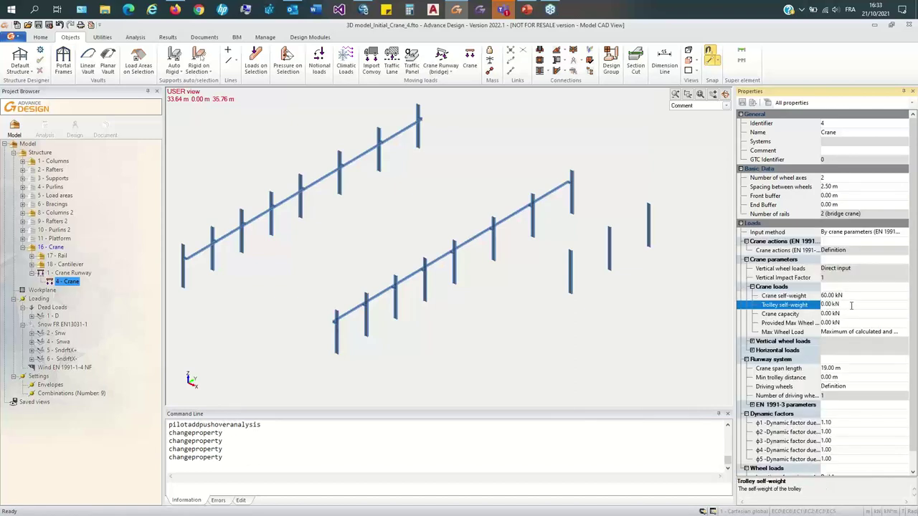
{"action": "type", "text": "10"}
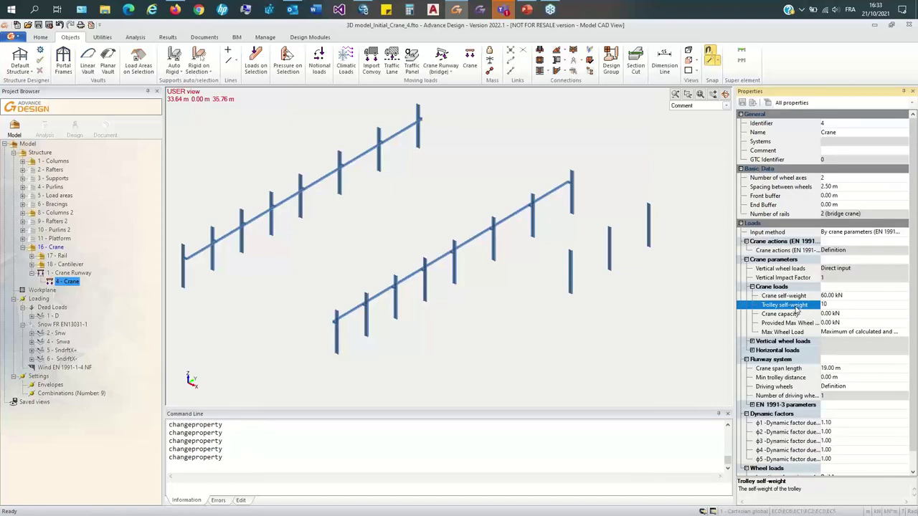
{"action": "left_click", "coordinate": [856, 312]}
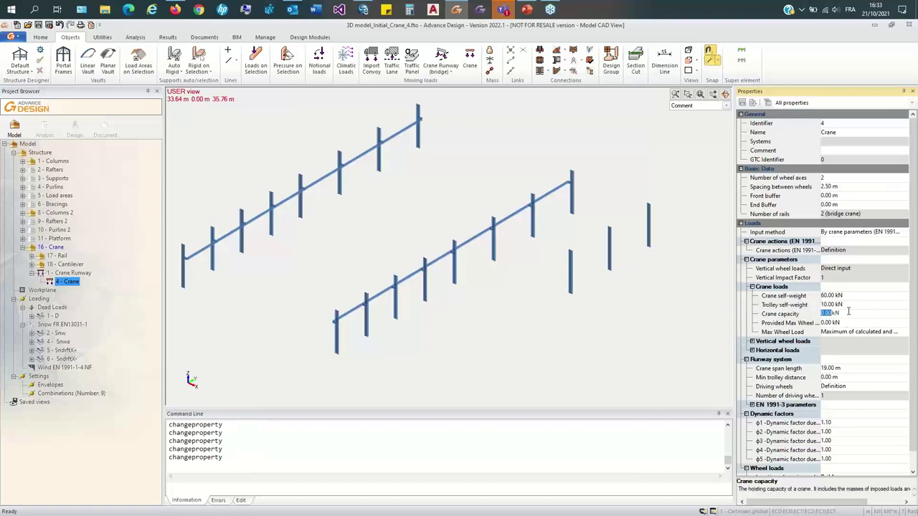
{"action": "type", "text": "100"}
{"action": "key", "text": "Return"}
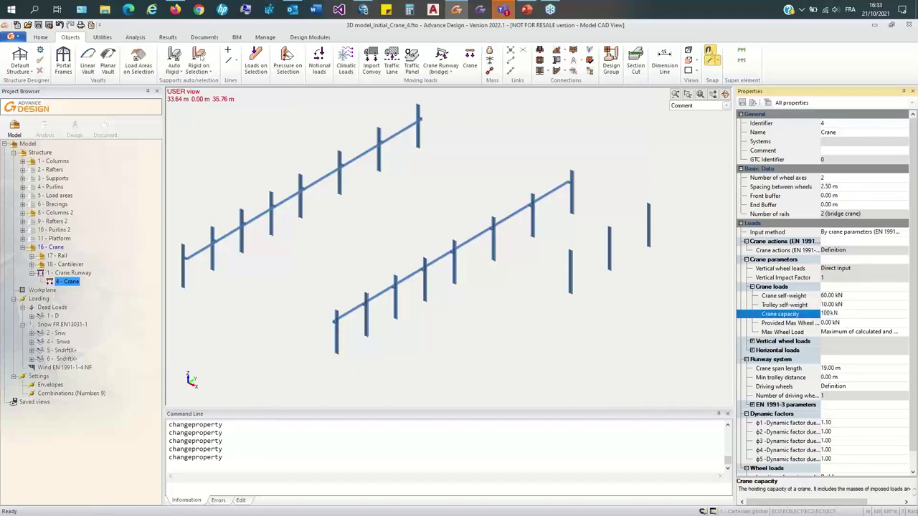
Step: Measure the distance between the far ends of the two runway rails
{"action": "scroll", "coordinate": [828, 369], "scroll_direction": "down", "scroll_amount": 1}
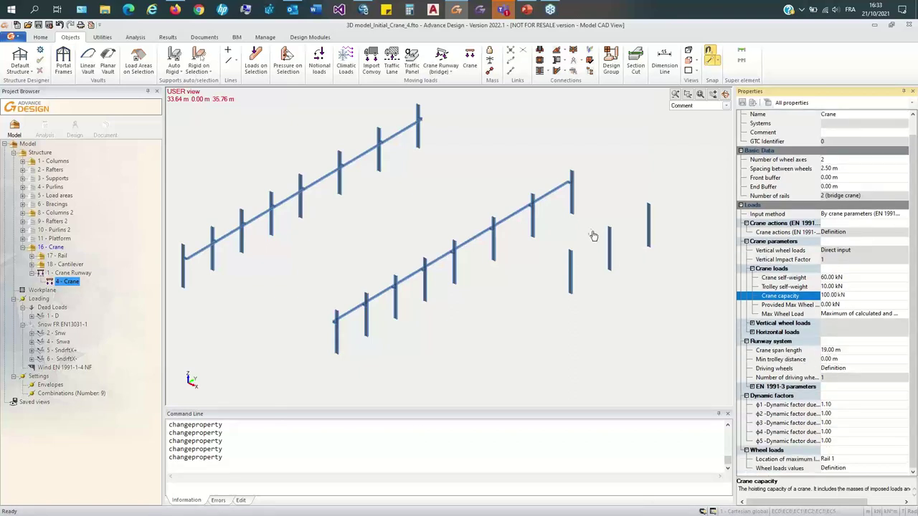
{"action": "scroll", "coordinate": [446, 268], "scroll_direction": "up", "scroll_amount": 3}
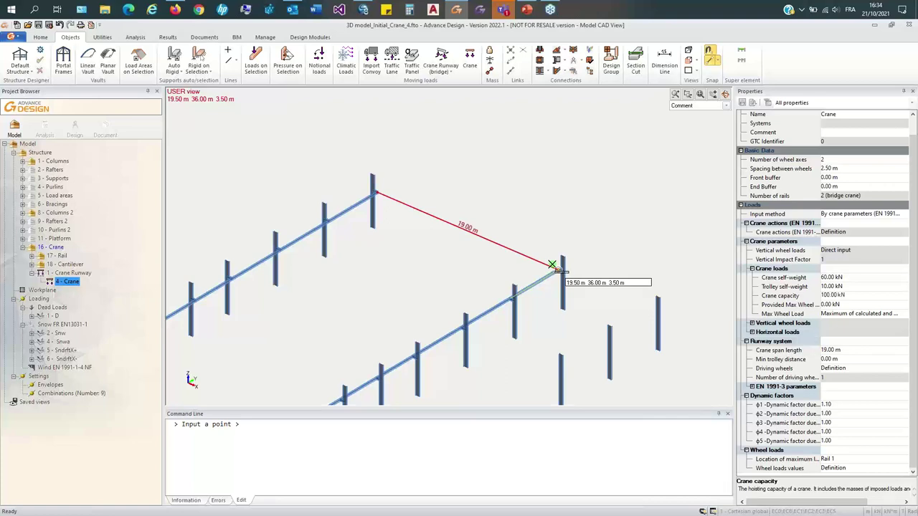
{"action": "left_click", "coordinate": [551, 265]}
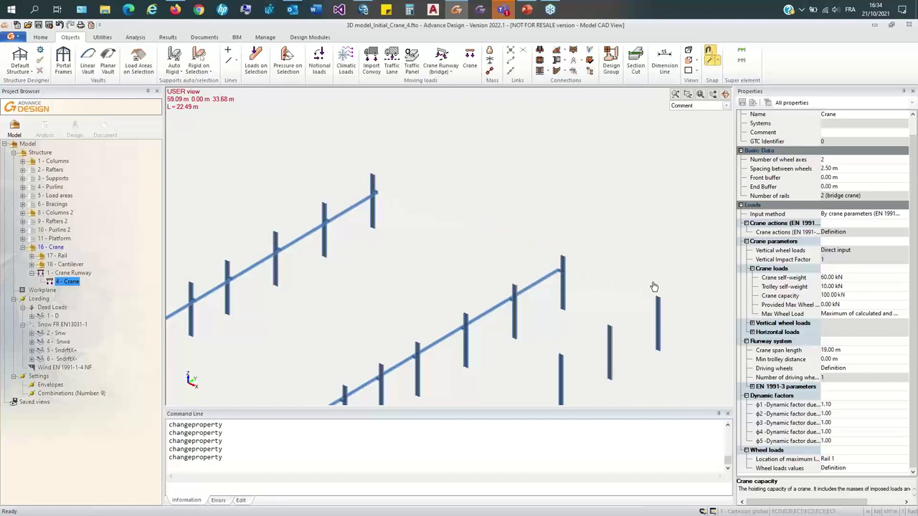
Step: Define both Wheel 1 and Wheel 2 as driving wheels of the crane
{"action": "left_click", "coordinate": [817, 369]}
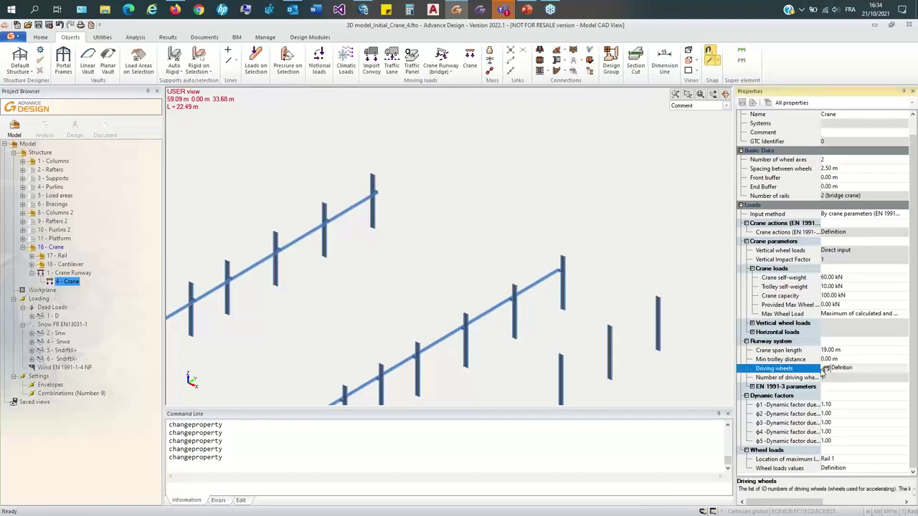
{"action": "left_click", "coordinate": [825, 368]}
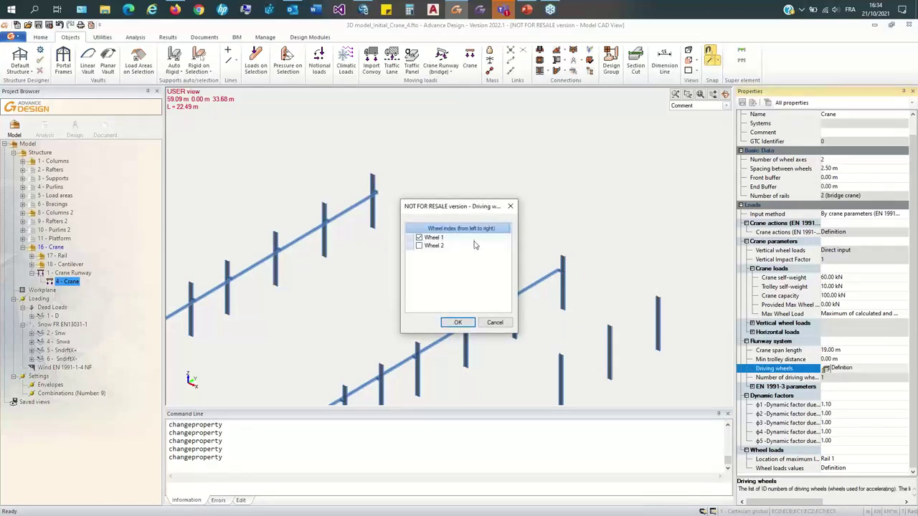
{"action": "left_click_drag", "start_coordinate": [481, 207], "coordinate": [616, 172]}
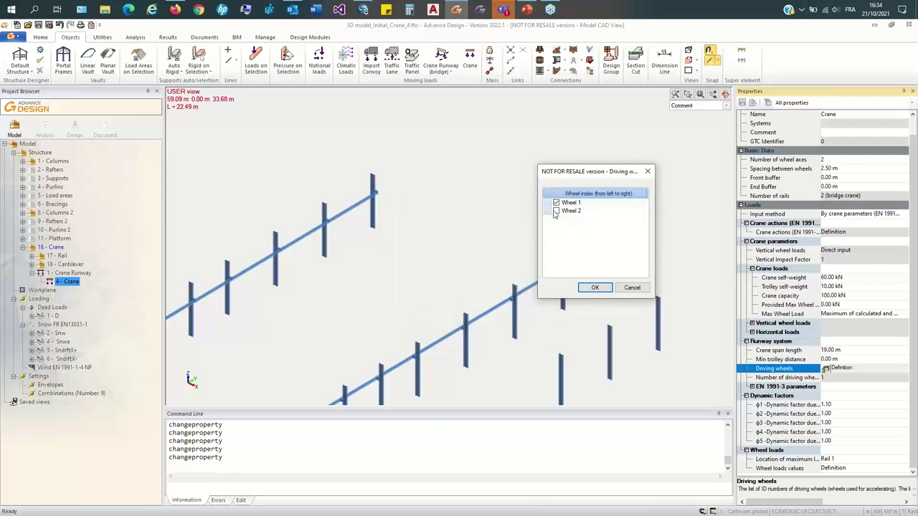
{"action": "left_click", "coordinate": [556, 211]}
{"action": "left_click", "coordinate": [556, 202]}
{"action": "left_click", "coordinate": [594, 287]}
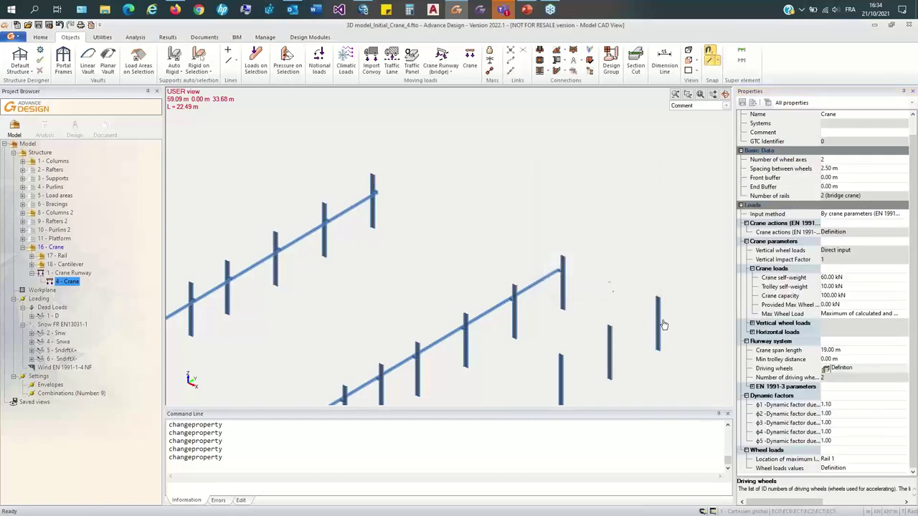
Step: Expand the runway system's EN 1991-3 parameters and widen the properties pane to read the full property names and values
{"action": "left_click", "coordinate": [751, 387]}
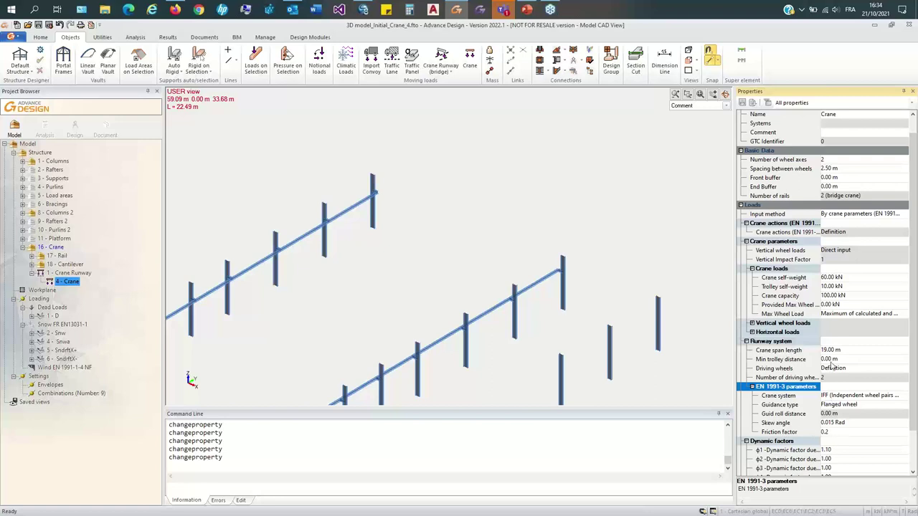
{"action": "scroll", "coordinate": [828, 374], "scroll_direction": "down", "scroll_amount": 2}
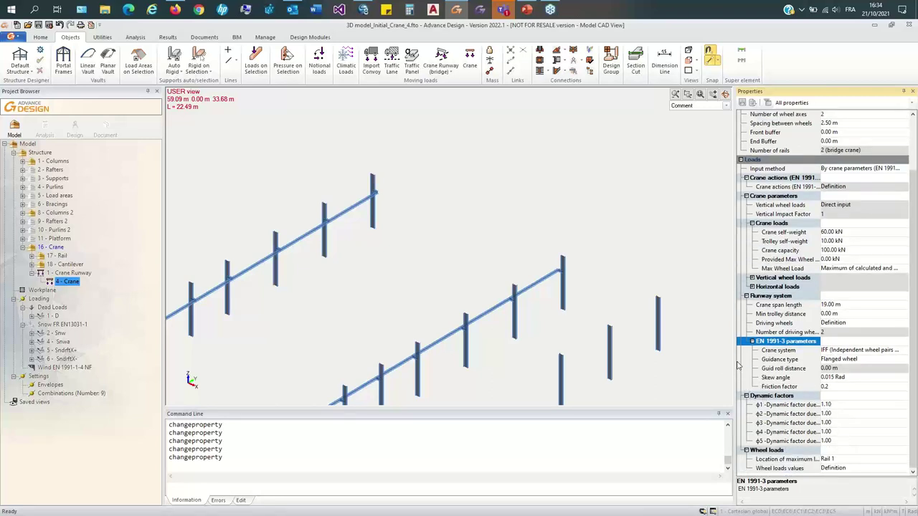
{"action": "left_click_drag", "start_coordinate": [736, 362], "coordinate": [636, 362]}
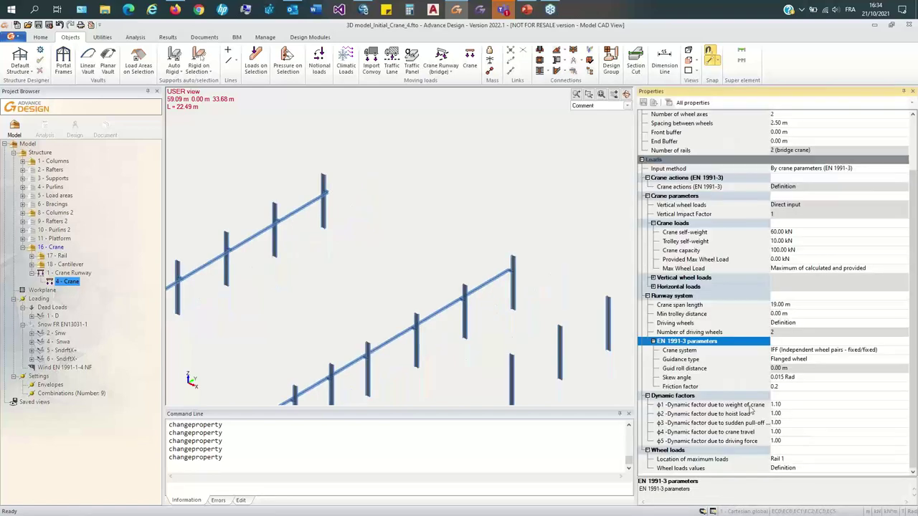
Step: Set the dynamic factor φ2 for hoist load to 1.2 and φ5 for driving force to 1.5
{"action": "left_click", "coordinate": [799, 406]}
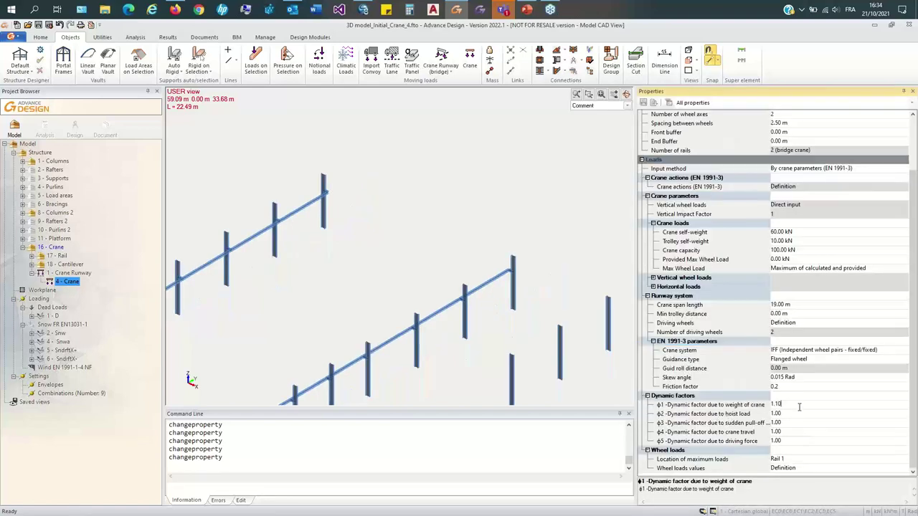
{"action": "left_click", "coordinate": [804, 413]}
{"action": "double_click", "coordinate": [778, 412]}
{"action": "type", "text": "1.2"}
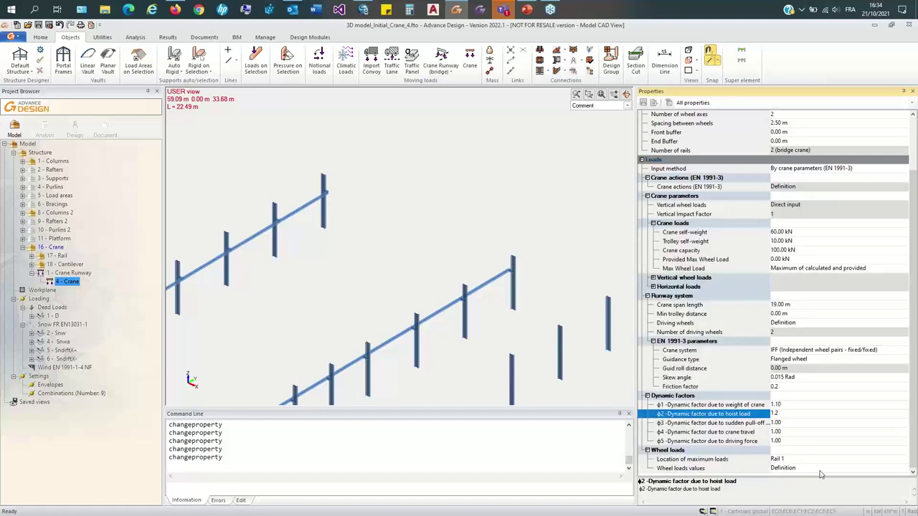
{"action": "left_click", "coordinate": [801, 440]}
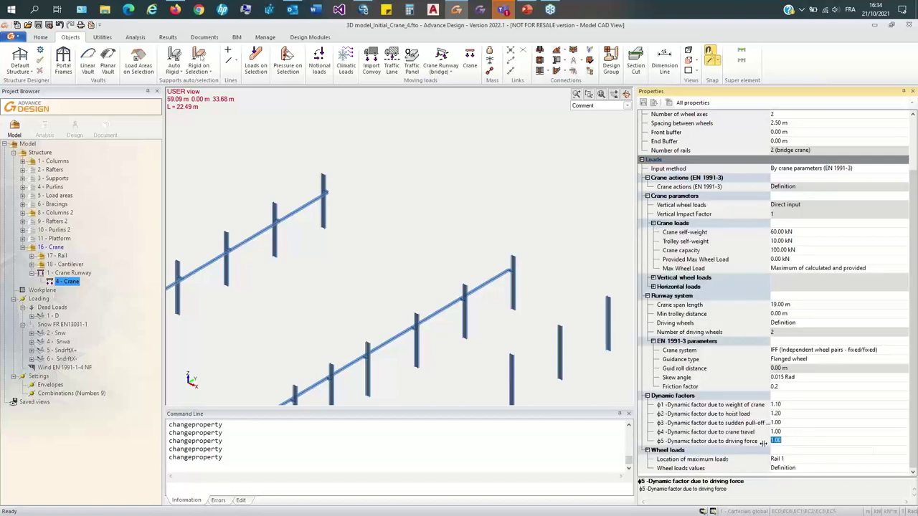
{"action": "type", "text": "1.5"}
{"action": "key", "text": "Return"}
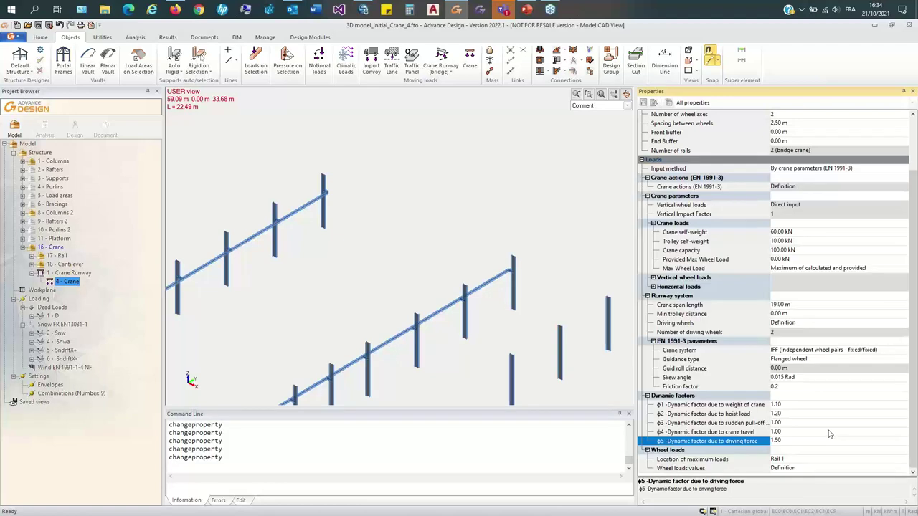
Step: Set the location of the crane's maximum wheel loads to Rail 2
{"action": "scroll", "coordinate": [513, 314], "scroll_direction": "down", "scroll_amount": 3}
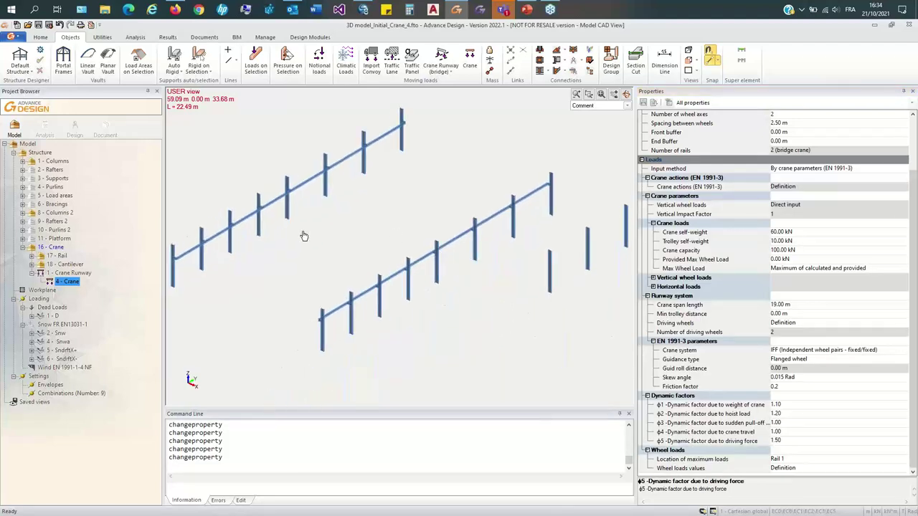
{"action": "left_click", "coordinate": [814, 460]}
{"action": "left_click", "coordinate": [904, 460]}
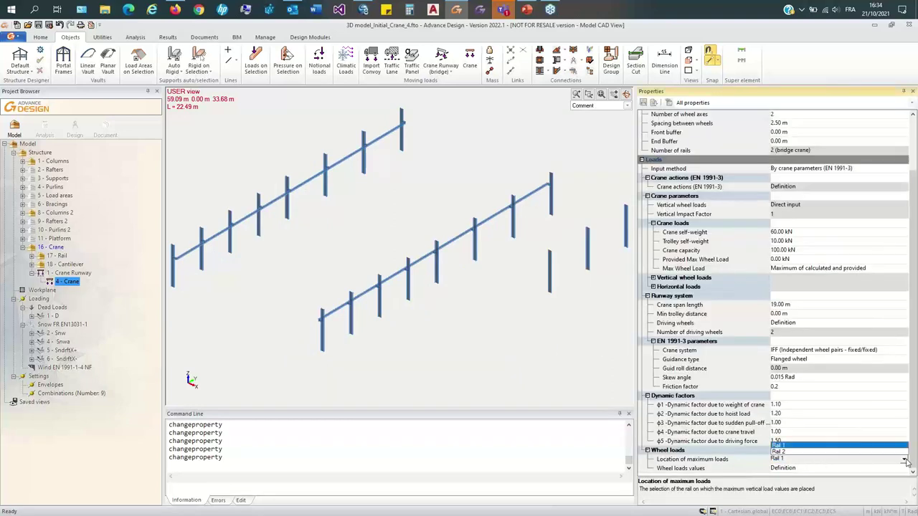
{"action": "left_click", "coordinate": [792, 451]}
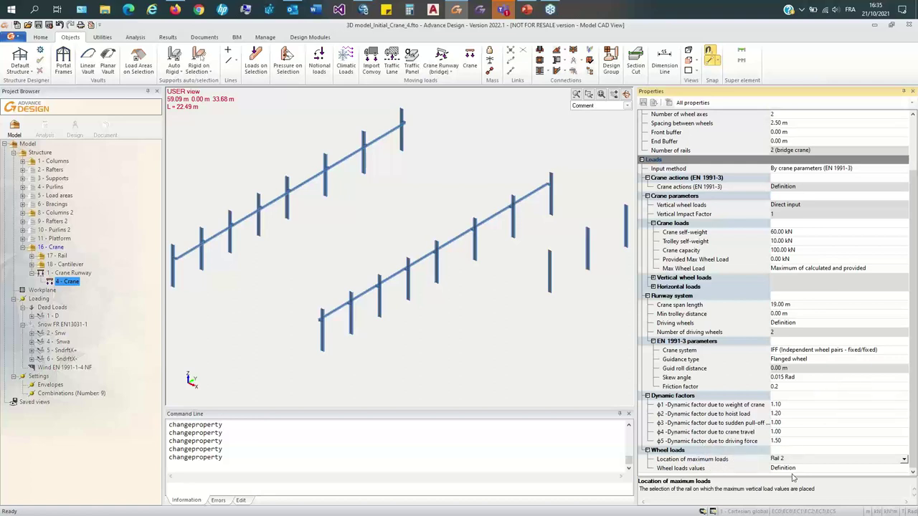
Step: Open the crane's calculated wheel load values and review the ULS Group 1 forces for Rail 1 and Rail 2
{"action": "left_click", "coordinate": [829, 377]}
{"action": "left_click", "coordinate": [778, 468]}
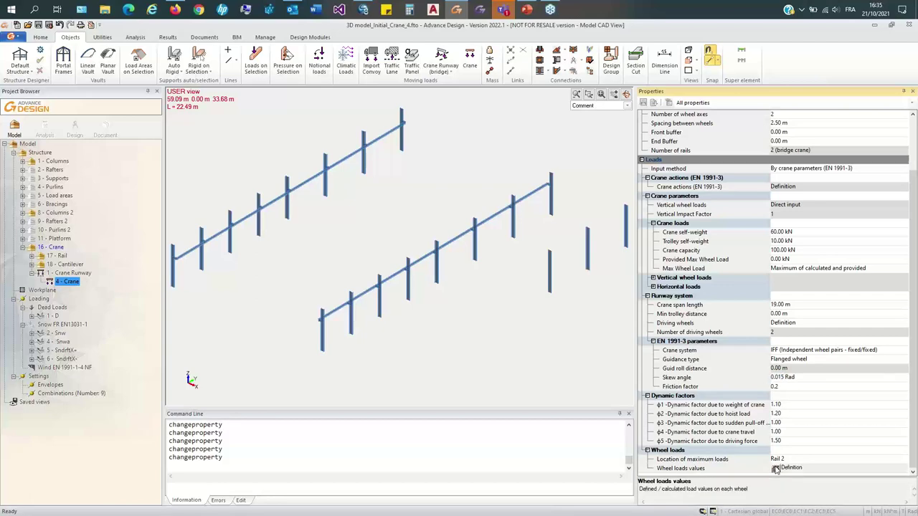
{"action": "left_click", "coordinate": [775, 468]}
{"action": "left_click_drag", "start_coordinate": [566, 193], "coordinate": [757, 231]}
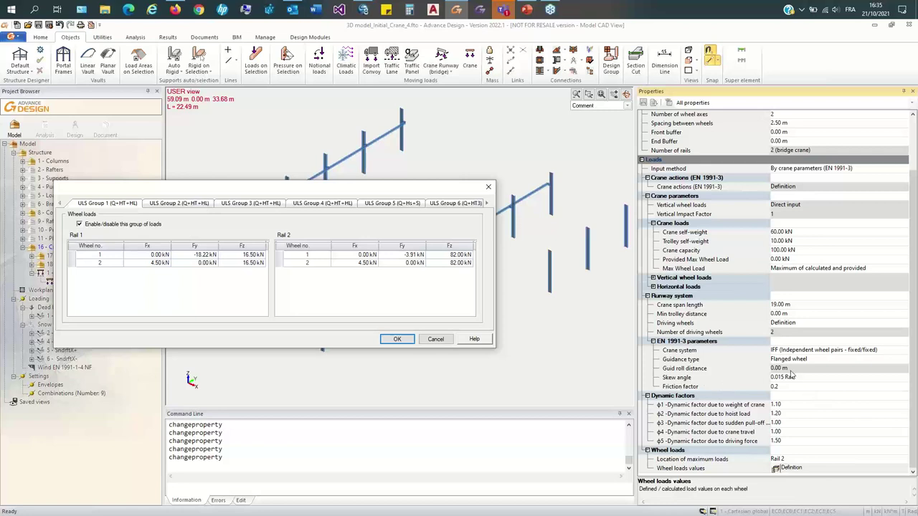
{"action": "left_click_drag", "start_coordinate": [359, 190], "coordinate": [733, 161]}
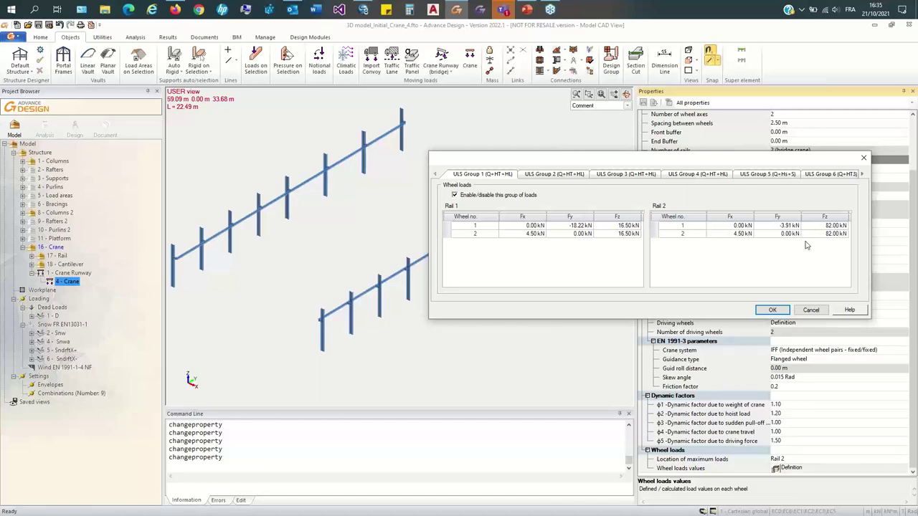
Step: Switch to the PowerPoint wheel loads slide and compute 60 ÷ 4 in Calculator, keeping the dynamic factors in view
{"action": "left_click", "coordinate": [527, 9]}
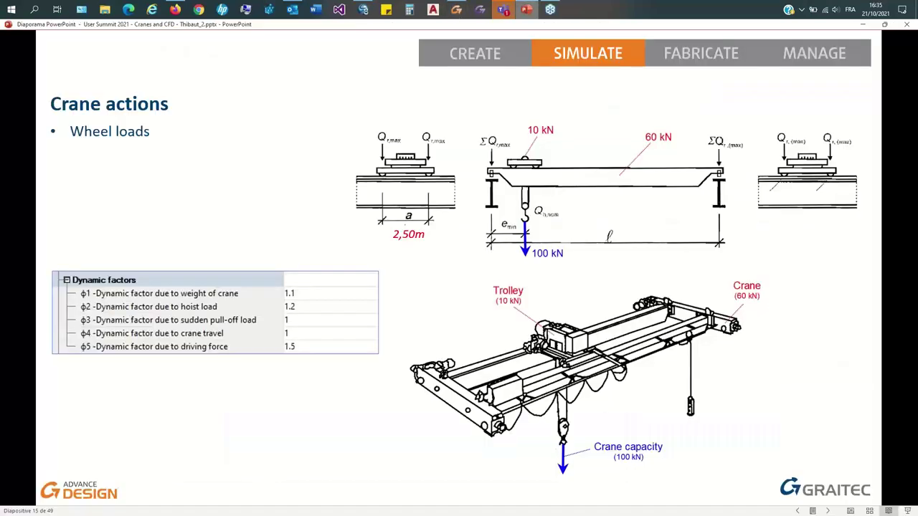
{"action": "left_click", "coordinate": [408, 9]}
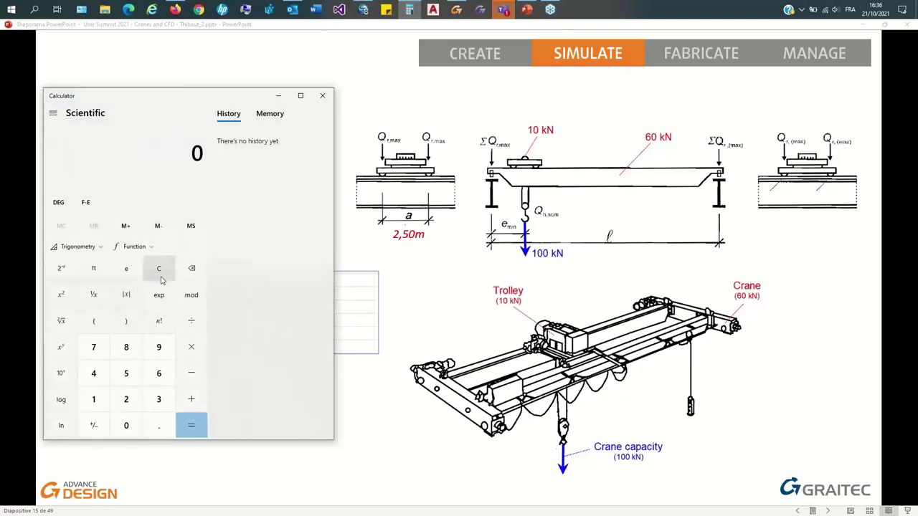
{"action": "type", "text": "60+4"}
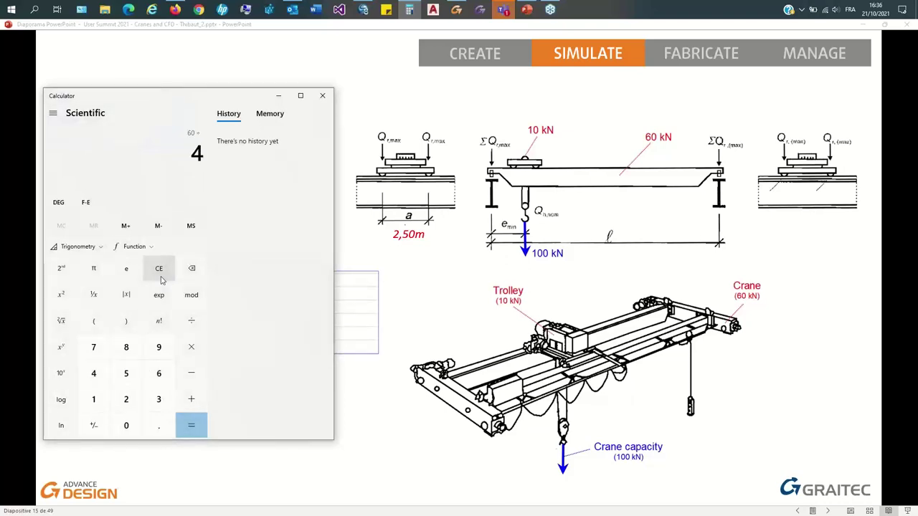
{"action": "type", "text": "*"}
{"action": "left_click_drag", "start_coordinate": [176, 95], "coordinate": [531, 76]}
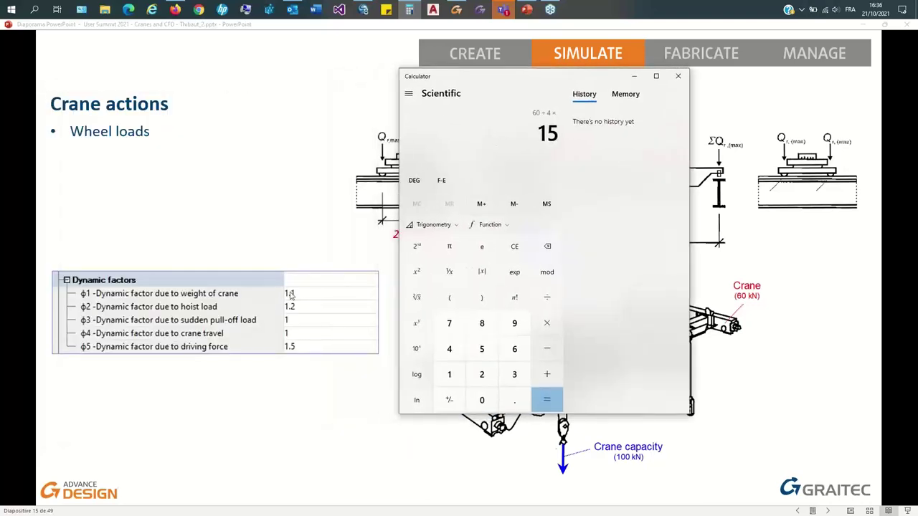
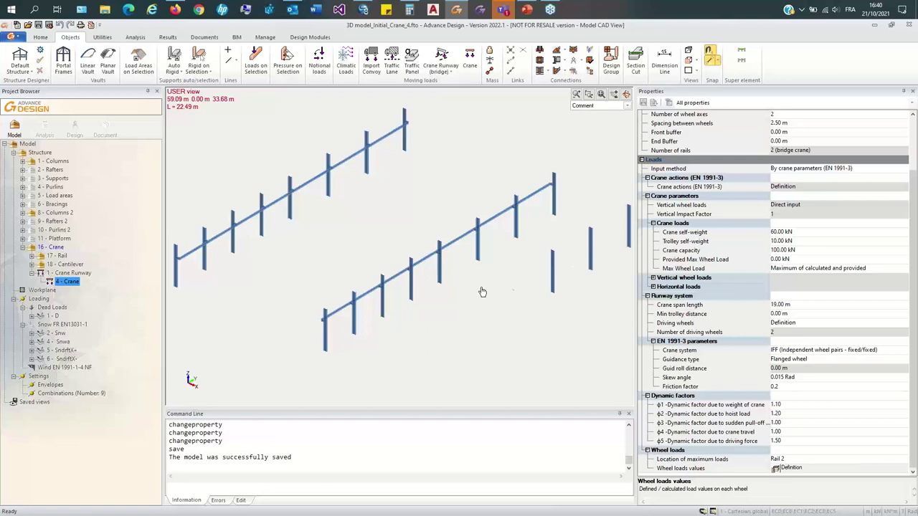
Step: Create a Crane loads load case family under Loading in Advance Design
{"action": "left_click", "coordinate": [40, 299]}
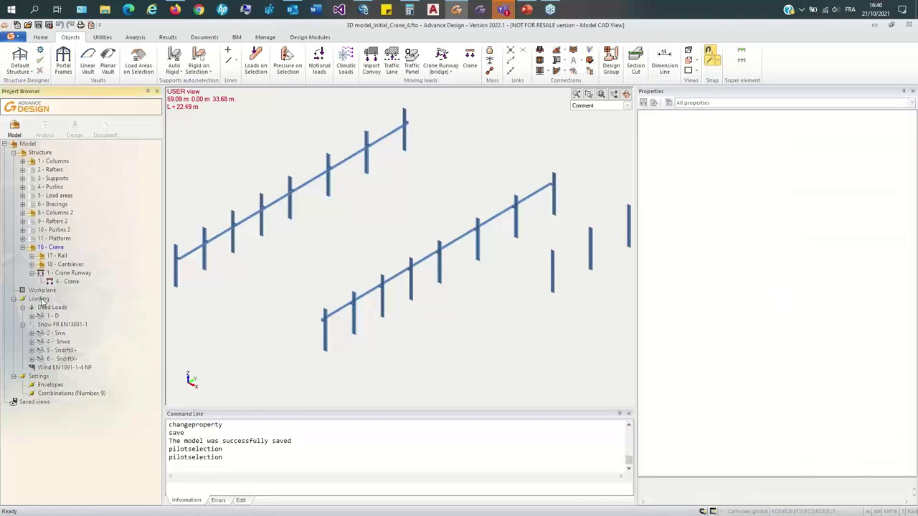
{"action": "right_click", "coordinate": [42, 300]}
{"action": "left_click", "coordinate": [82, 305]}
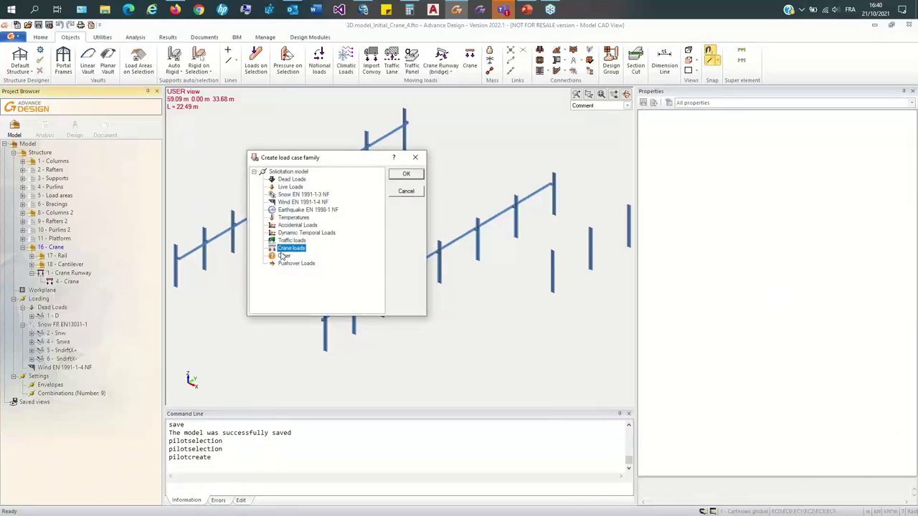
{"action": "double_click", "coordinate": [284, 251]}
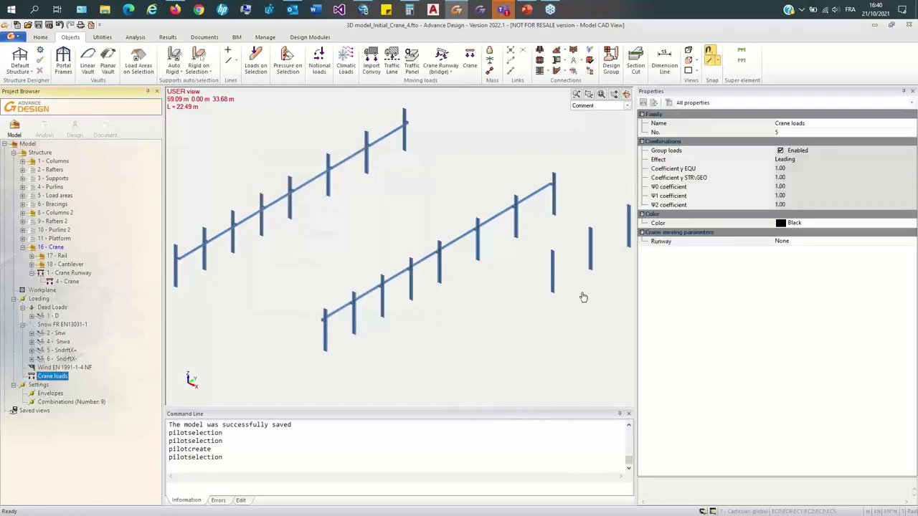
Step: Auto-detect the crane runway and crane for the Crane loads family, and accept the crane system definition with its 1.00 m steps
{"action": "left_click", "coordinate": [779, 244]}
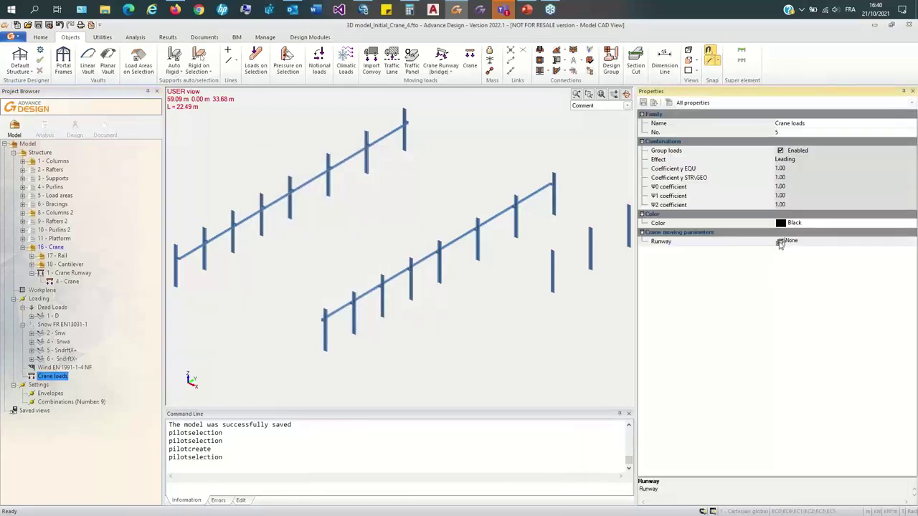
{"action": "left_click", "coordinate": [780, 243]}
{"action": "left_click", "coordinate": [271, 334]}
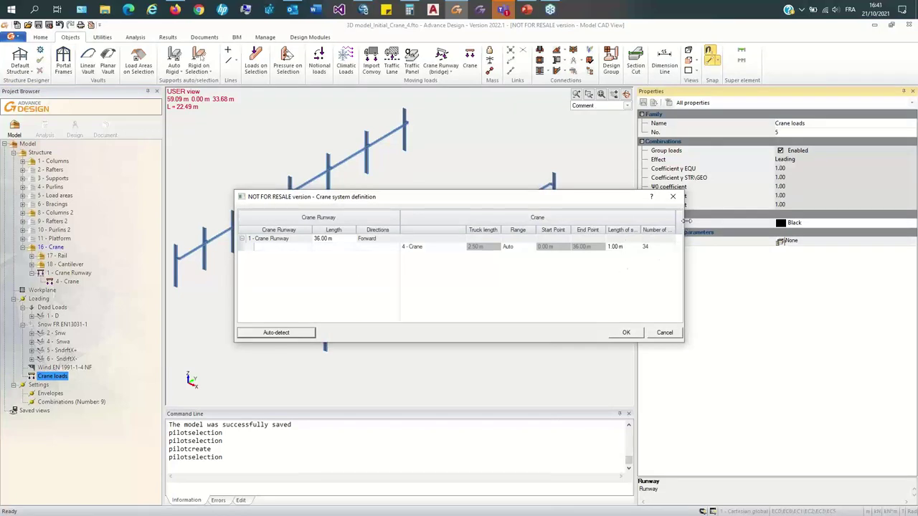
{"action": "left_click_drag", "start_coordinate": [684, 221], "coordinate": [819, 221]}
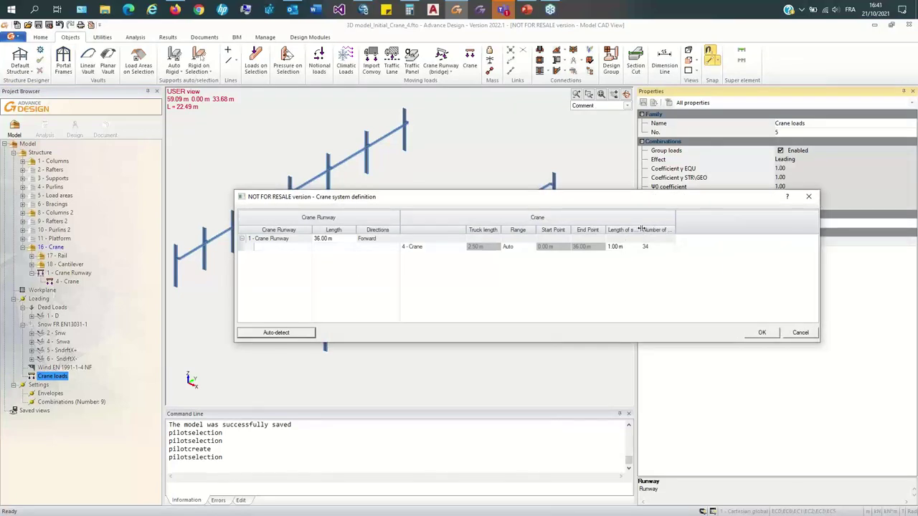
{"action": "left_click_drag", "start_coordinate": [640, 230], "coordinate": [689, 229]}
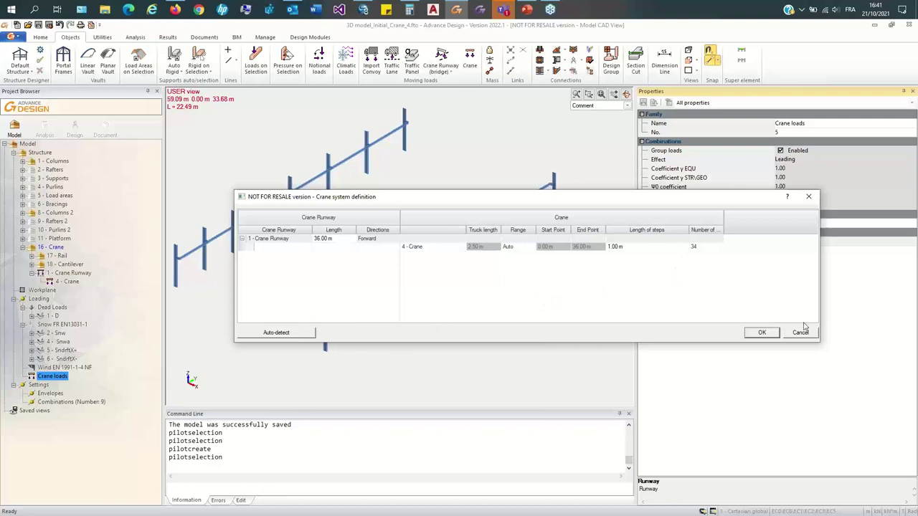
{"action": "left_click", "coordinate": [760, 334]}
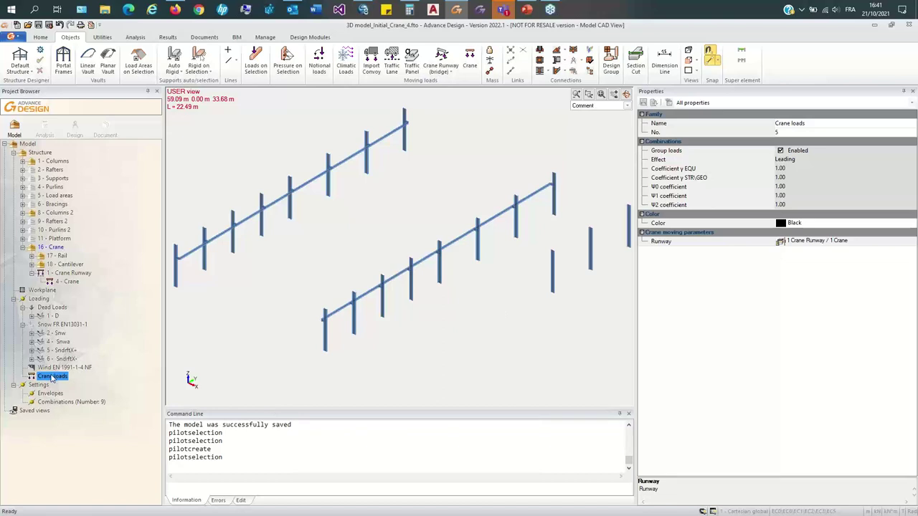
Step: Generate the moving crane load cases and envelopes from the Crane loads family
{"action": "left_click", "coordinate": [67, 281]}
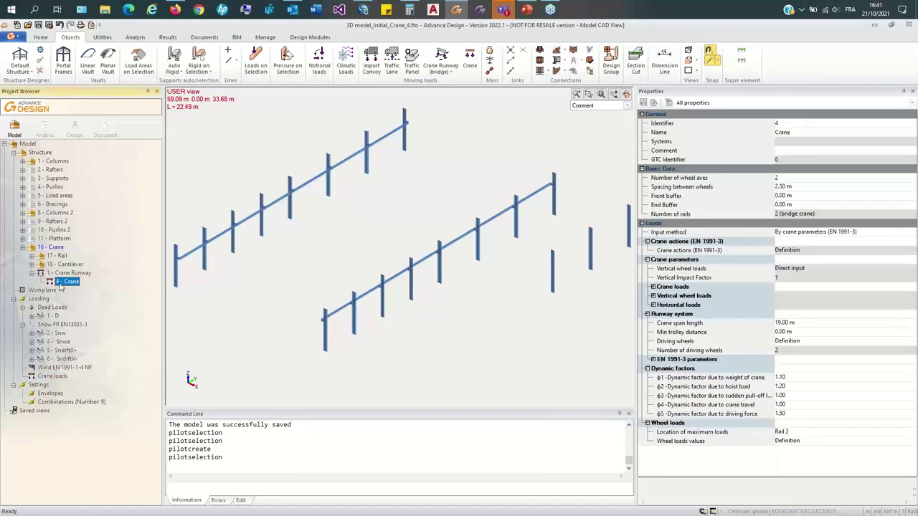
{"action": "left_click", "coordinate": [51, 376]}
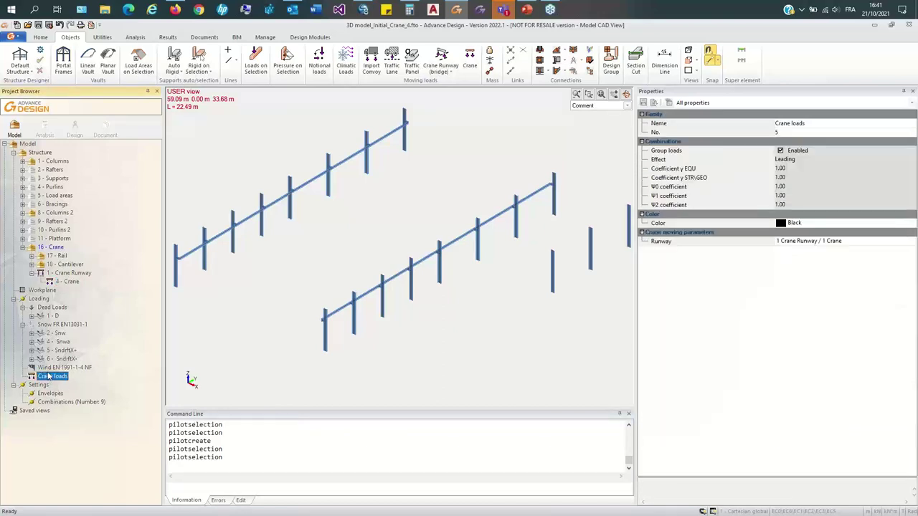
{"action": "right_click", "coordinate": [49, 376]}
{"action": "left_click", "coordinate": [77, 380]}
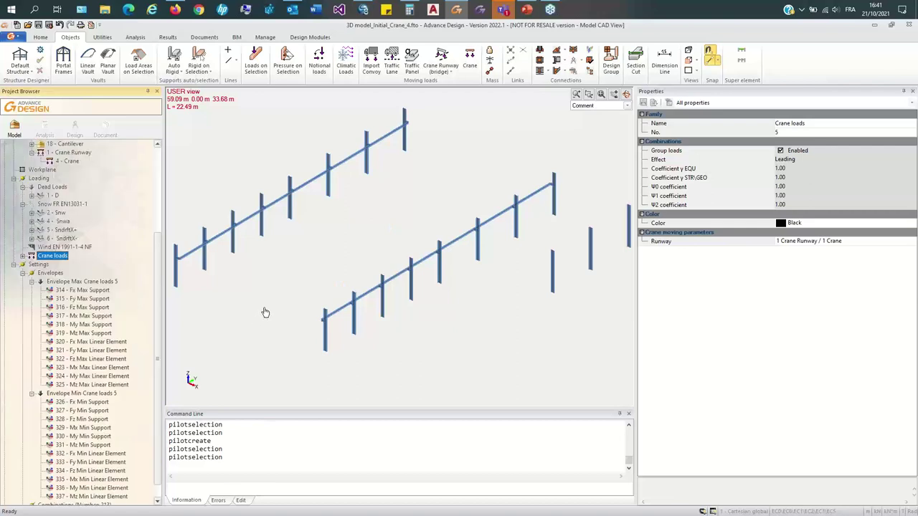
Step: Examine the generated crane loads in an enlarged model view, first for the whole family, then for Step 1(0.00) ULS Group1
{"action": "left_click", "coordinate": [49, 256]}
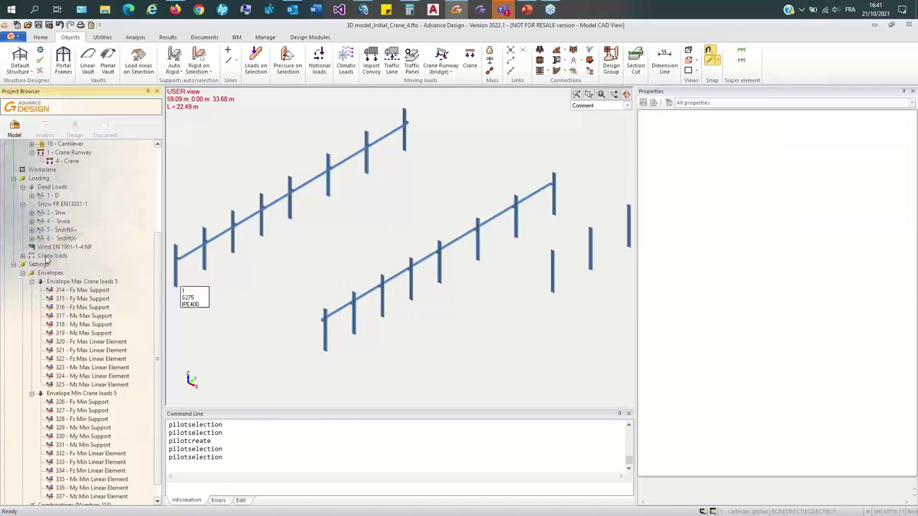
{"action": "left_click", "coordinate": [22, 257]}
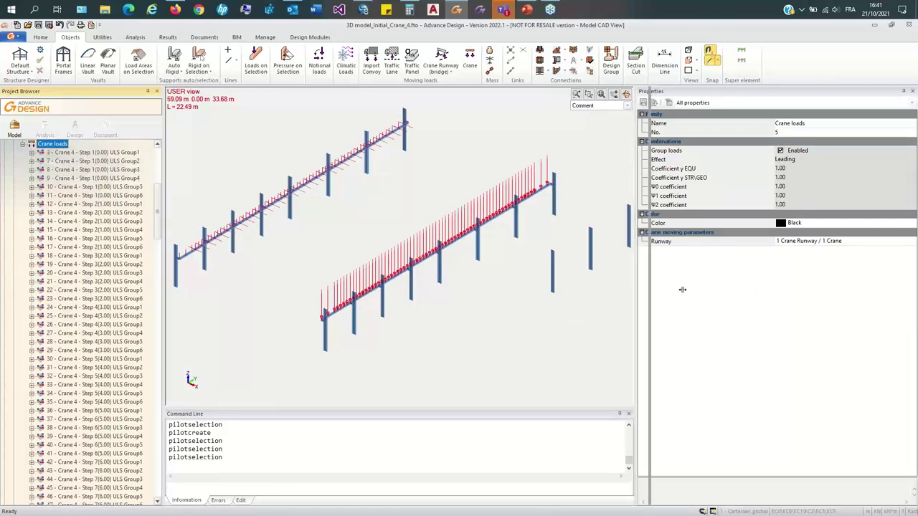
{"action": "left_click_drag", "start_coordinate": [682, 289], "coordinate": [811, 290]}
{"action": "middle_click_drag", "start_coordinate": [385, 317], "coordinate": [361, 323]}
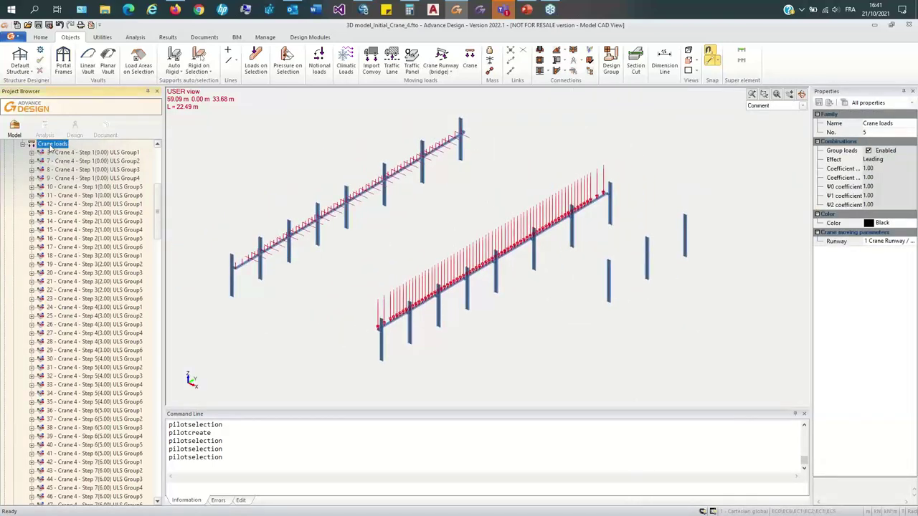
{"action": "left_click", "coordinate": [253, 189]}
{"action": "left_click", "coordinate": [92, 153]}
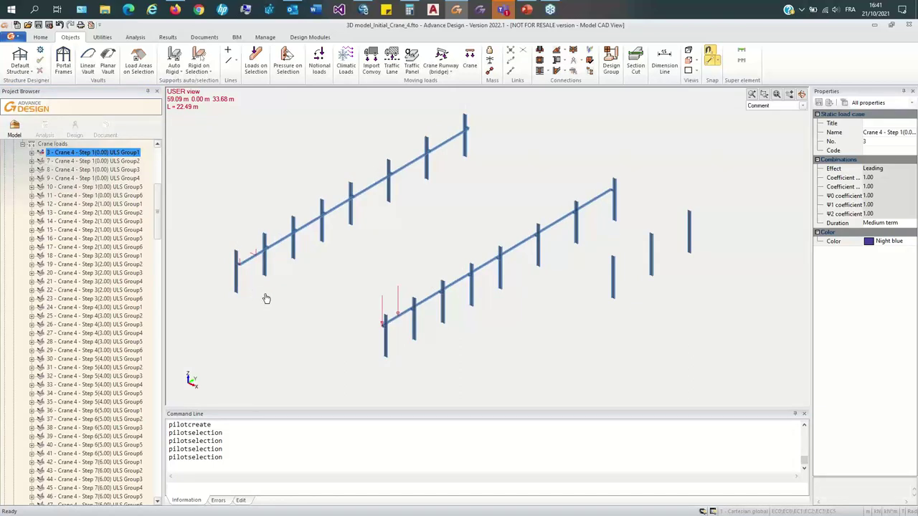
Step: Select the two vertical wheel loads on Rail 2 in Step 1 ULS Group1 to check their Fz values
{"action": "scroll", "coordinate": [87, 162], "scroll_direction": "up", "scroll_amount": 5}
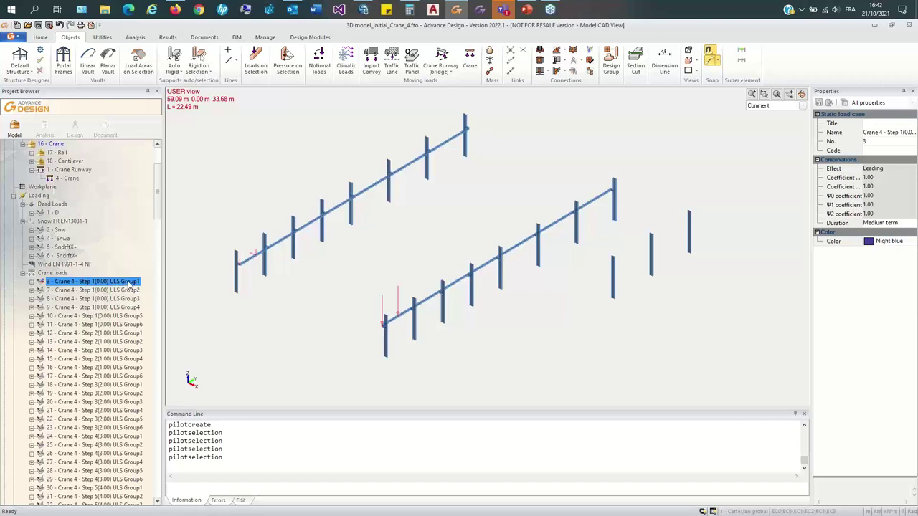
{"action": "scroll", "coordinate": [423, 294], "scroll_direction": "up", "scroll_amount": 3}
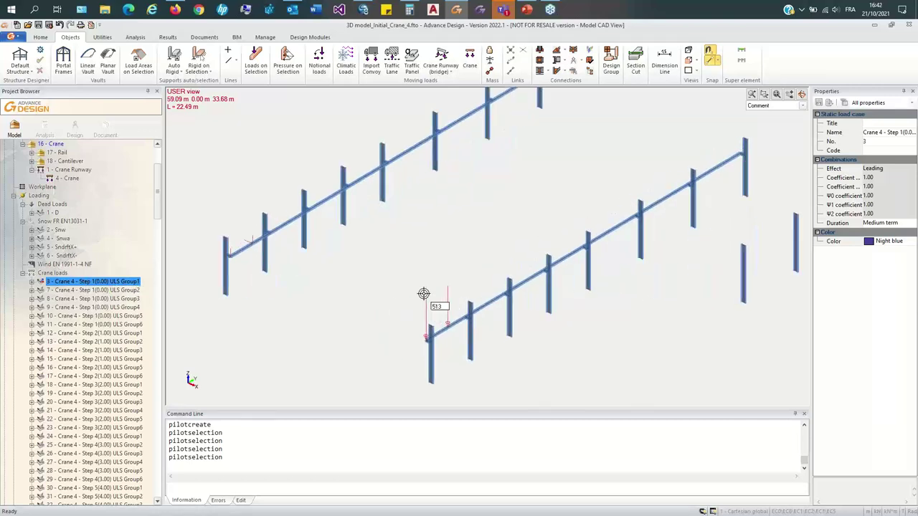
{"action": "left_click", "coordinate": [429, 301]}
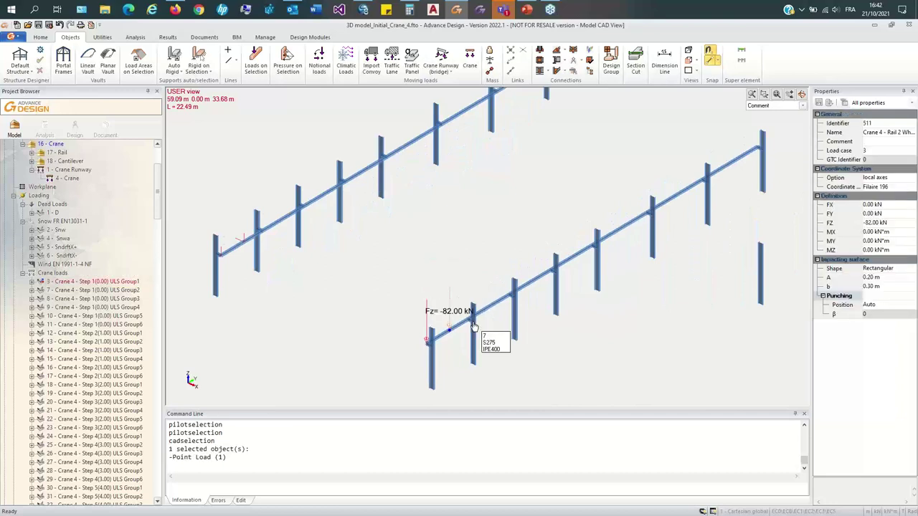
{"action": "scroll", "coordinate": [446, 310], "scroll_direction": "up", "scroll_amount": 1}
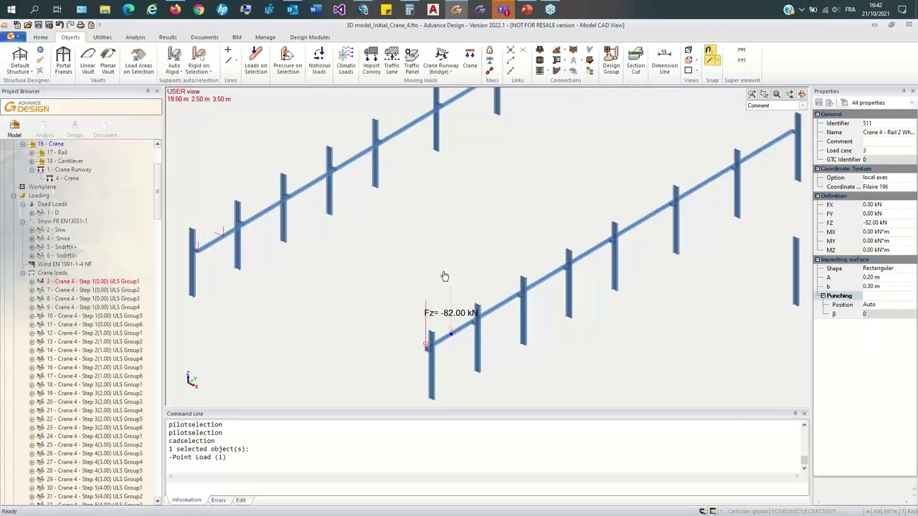
{"action": "left_click", "coordinate": [426, 313]}
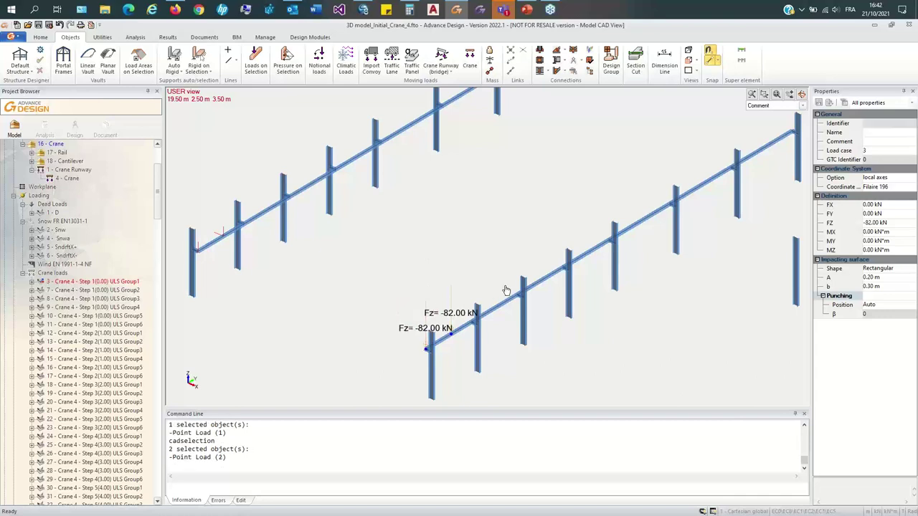
Step: Add the two vertical wheel loads on Rail 1 to the selection to check their Fz values
{"action": "middle_click_drag", "start_coordinate": [252, 286], "coordinate": [399, 292]}
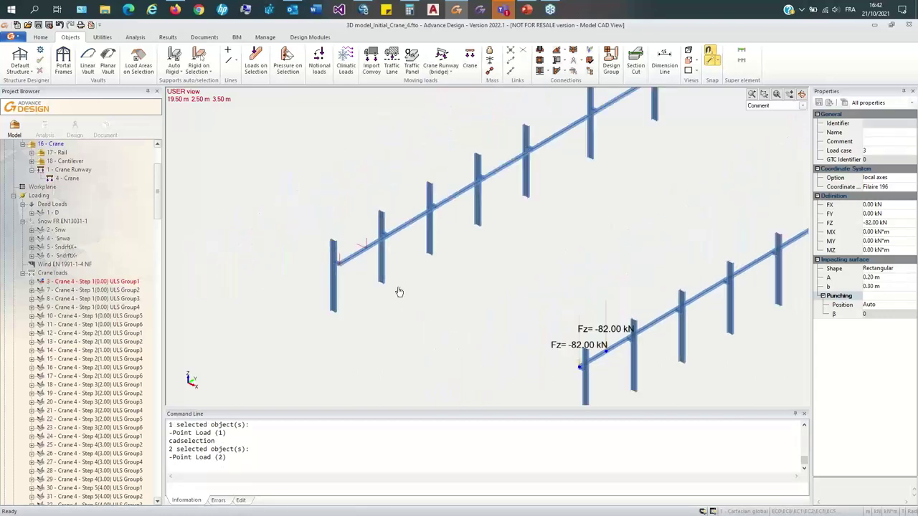
{"action": "scroll", "coordinate": [394, 244], "scroll_direction": "up", "scroll_amount": 3}
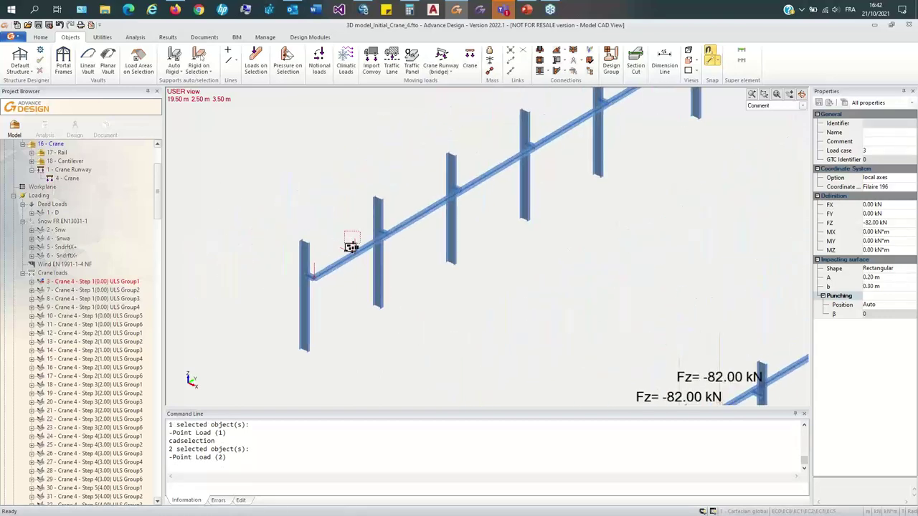
{"action": "left_click", "coordinate": [319, 270]}
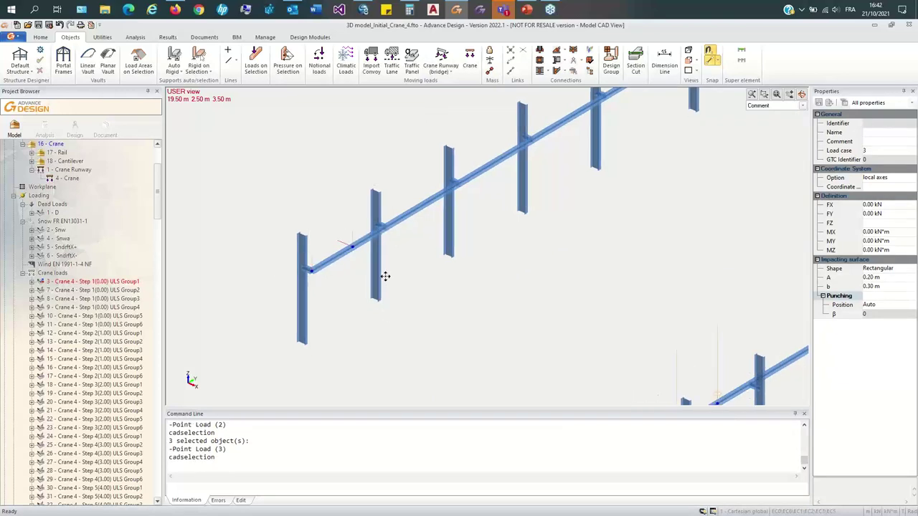
{"action": "scroll", "coordinate": [385, 276], "scroll_direction": "up", "scroll_amount": 3}
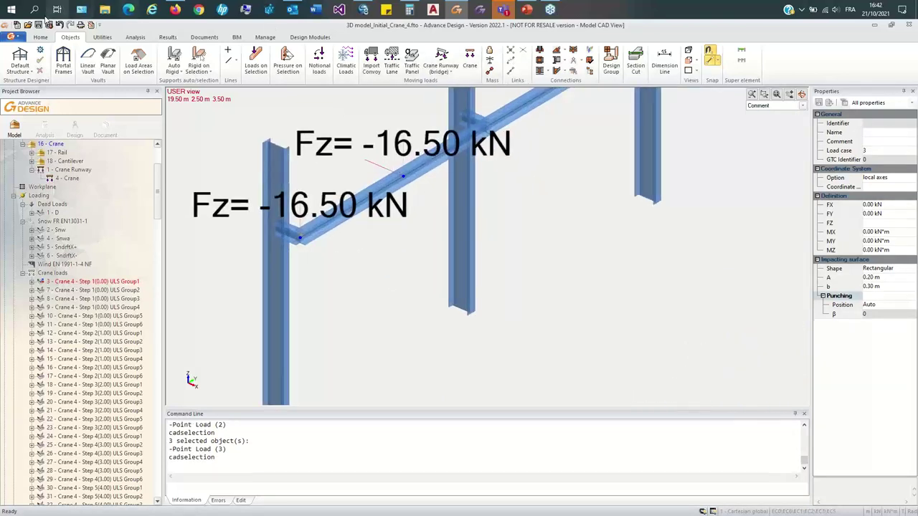
Step: Display the model as axes only and select the longitudinal wheel load at the start of Rail 1 to check its Fx value
{"action": "left_click", "coordinate": [40, 37]}
{"action": "left_click", "coordinate": [526, 51]}
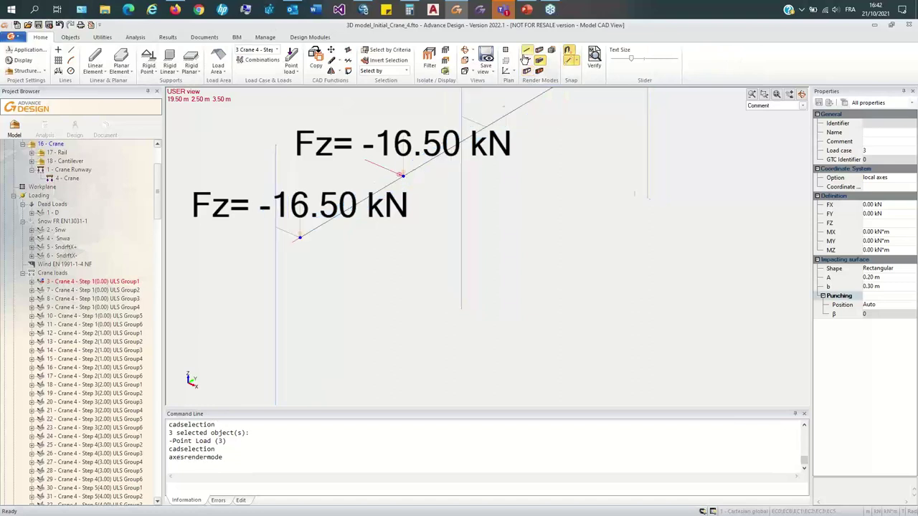
{"action": "key", "text": "Escape"}
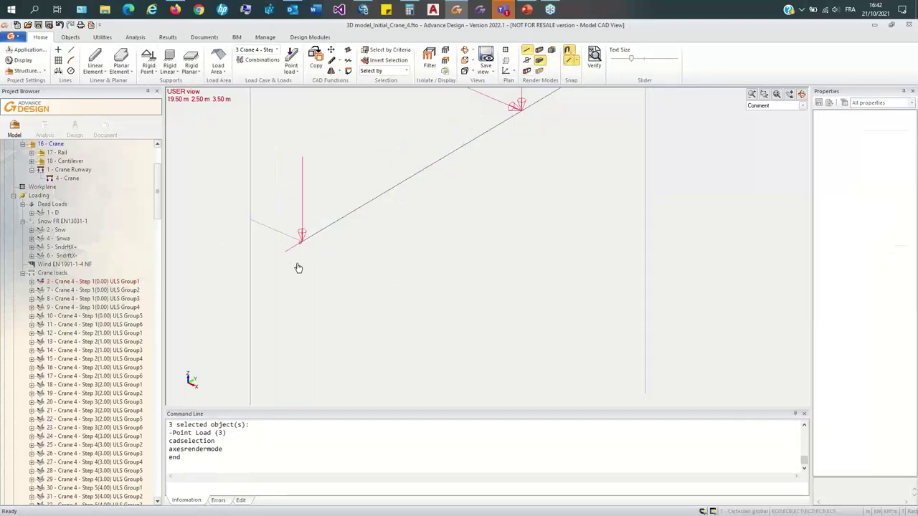
{"action": "left_click", "coordinate": [295, 262]}
{"action": "scroll", "coordinate": [332, 273], "scroll_direction": "down", "scroll_amount": 1}
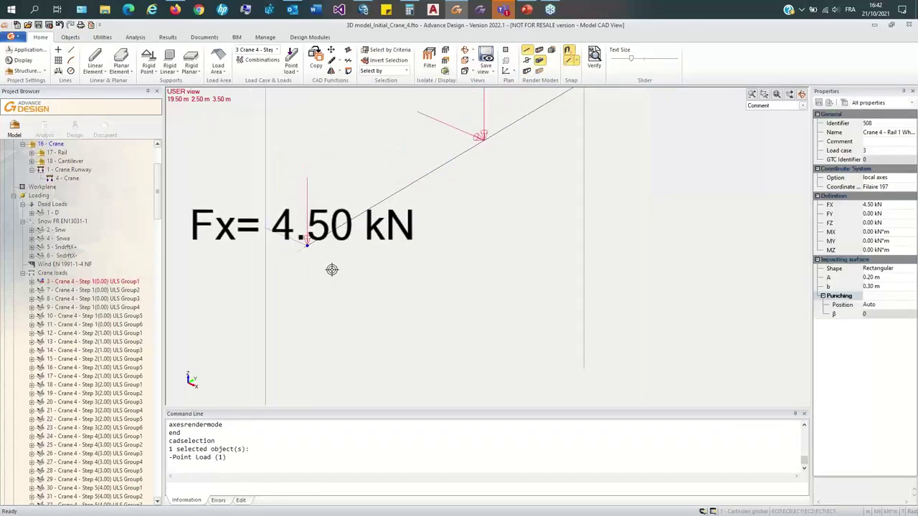
Step: Add the longitudinal wheel load at the start of Rail 2 to the selection to check its Fx value
{"action": "scroll", "coordinate": [344, 271], "scroll_direction": "down", "scroll_amount": 1}
{"action": "scroll", "coordinate": [467, 303], "scroll_direction": "up", "scroll_amount": 2}
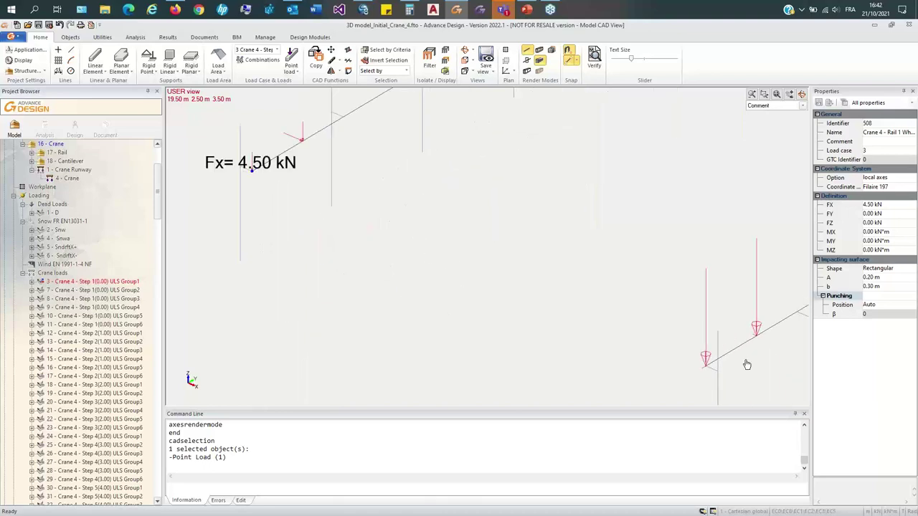
{"action": "scroll", "coordinate": [717, 376], "scroll_direction": "up", "scroll_amount": 2}
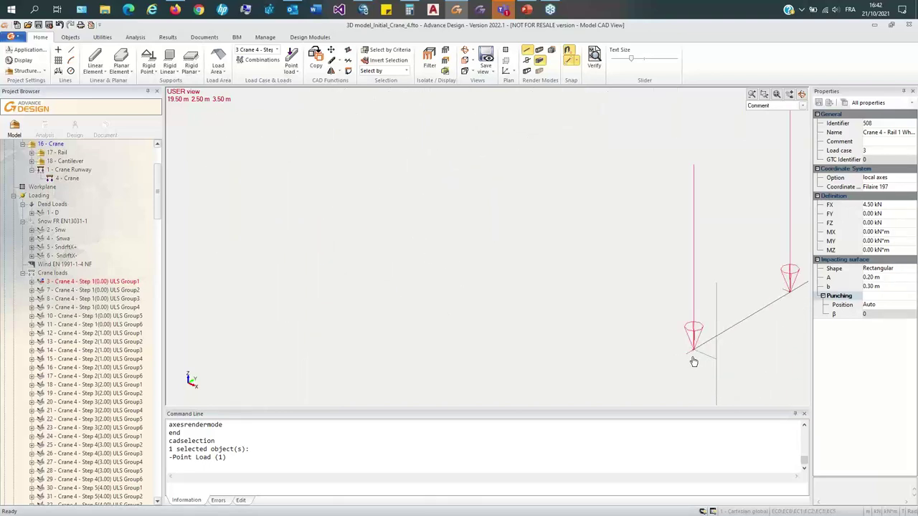
{"action": "left_click", "coordinate": [690, 356]}
{"action": "scroll", "coordinate": [516, 322], "scroll_direction": "down", "scroll_amount": 3}
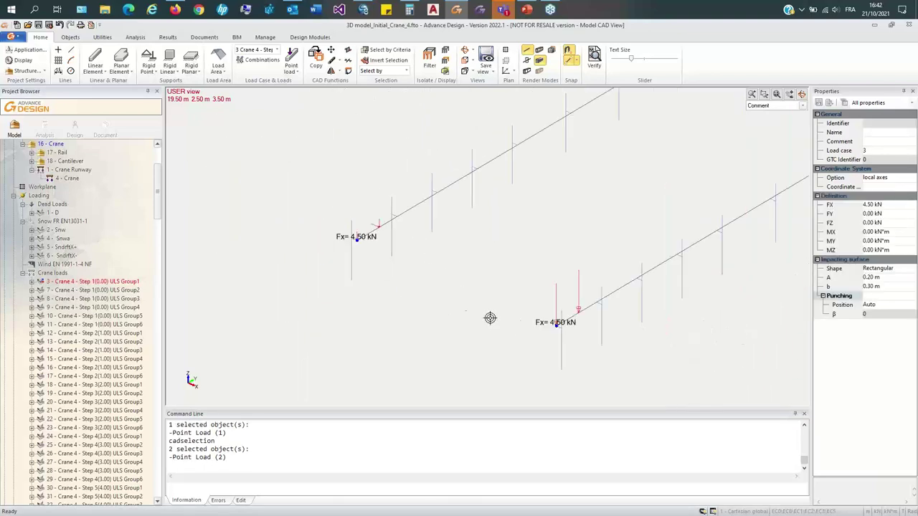
{"action": "scroll", "coordinate": [355, 254], "scroll_direction": "up", "scroll_amount": 3}
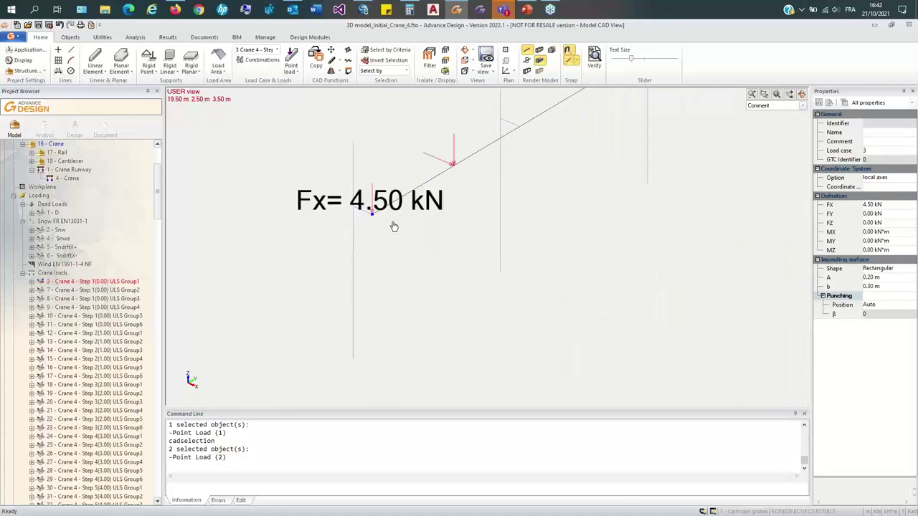
{"action": "scroll", "coordinate": [377, 225], "scroll_direction": "down", "scroll_amount": 4}
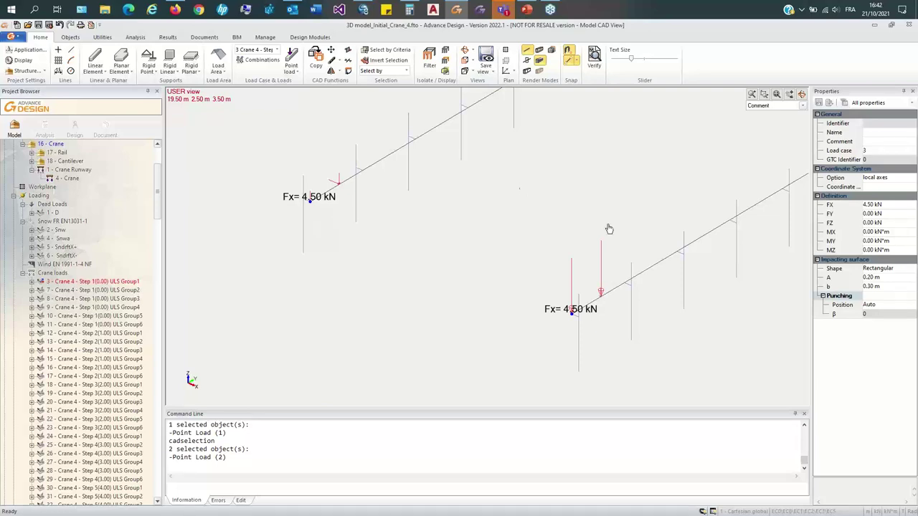
{"action": "middle_click_drag", "start_coordinate": [632, 231], "coordinate": [532, 266]}
{"action": "scroll", "coordinate": [532, 266], "scroll_direction": "down", "scroll_amount": 1}
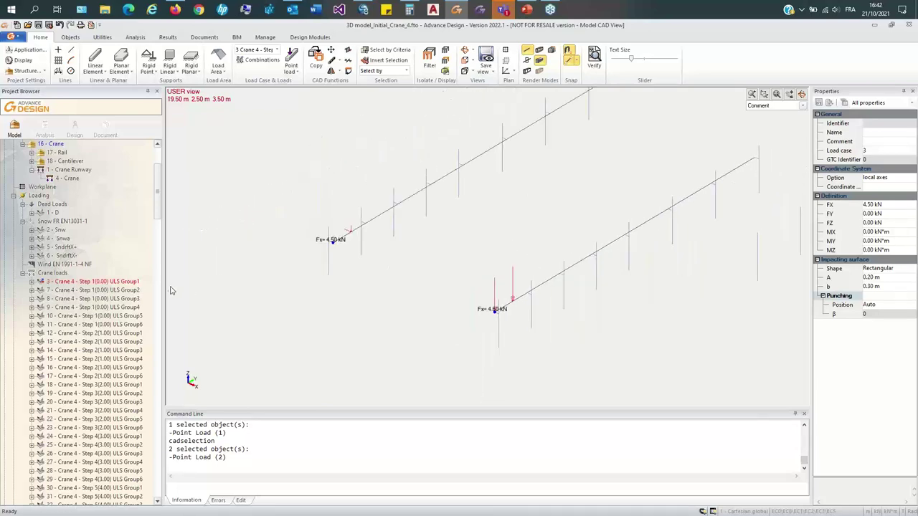
Step: Clear the selection, hide the Step 1 loads and display Step 15(14.00) ULS Group1 to examine the crane's position on the runway
{"action": "key", "text": "Escape"}
{"action": "left_click", "coordinate": [134, 286]}
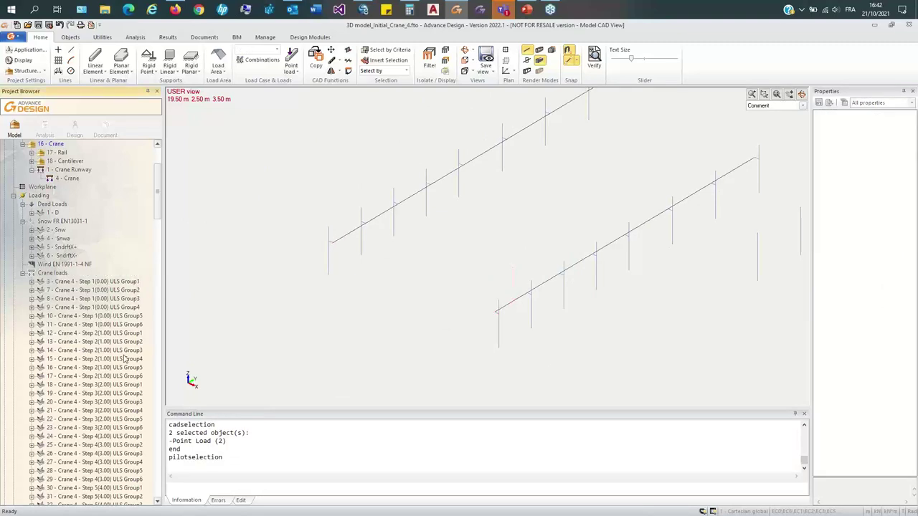
{"action": "scroll", "coordinate": [123, 362], "scroll_direction": "down", "scroll_amount": 20}
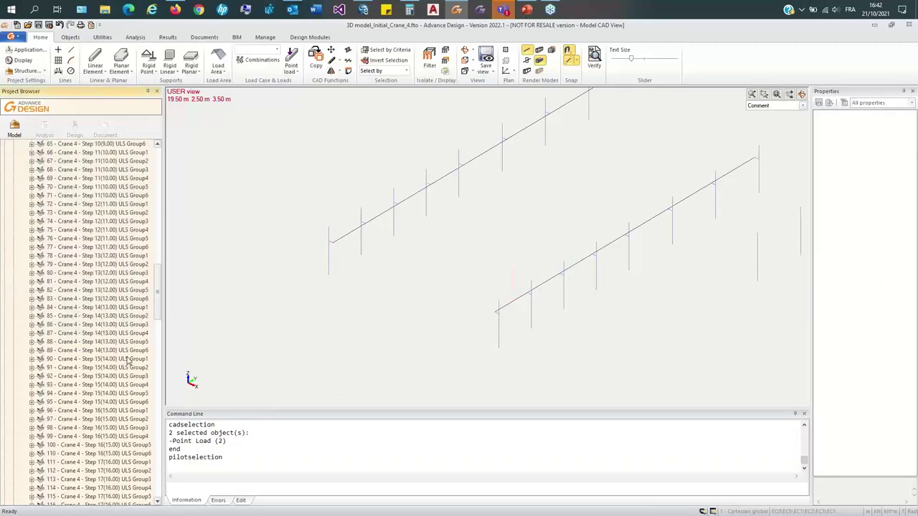
{"action": "left_click", "coordinate": [129, 359]}
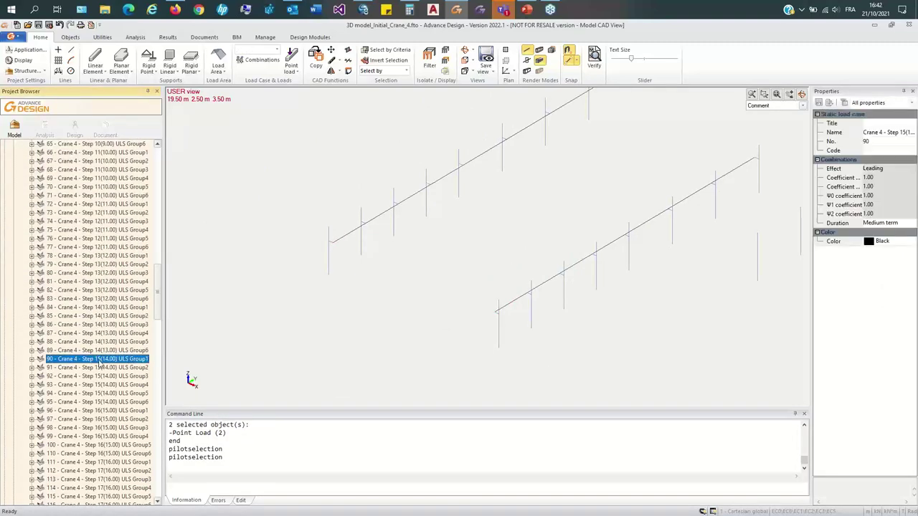
{"action": "middle_click_drag", "start_coordinate": [555, 286], "coordinate": [496, 291]}
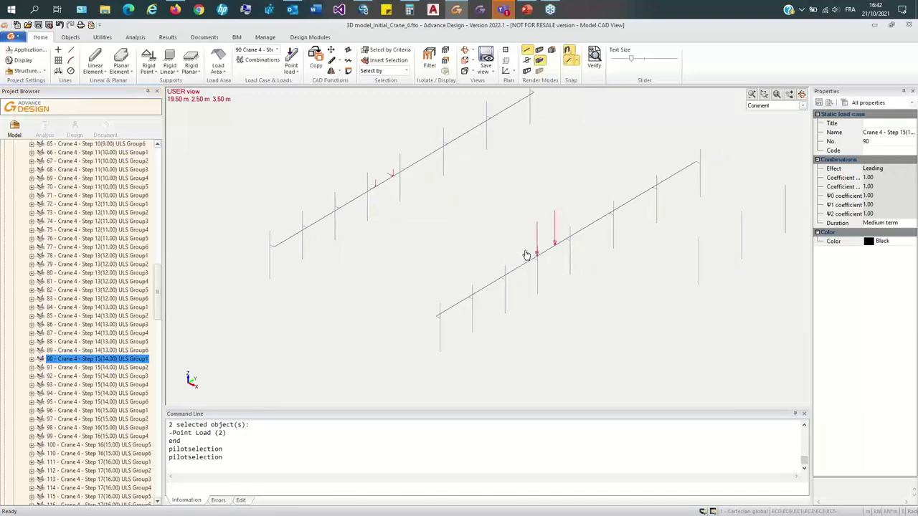
{"action": "scroll", "coordinate": [557, 231], "scroll_direction": "up", "scroll_amount": 2}
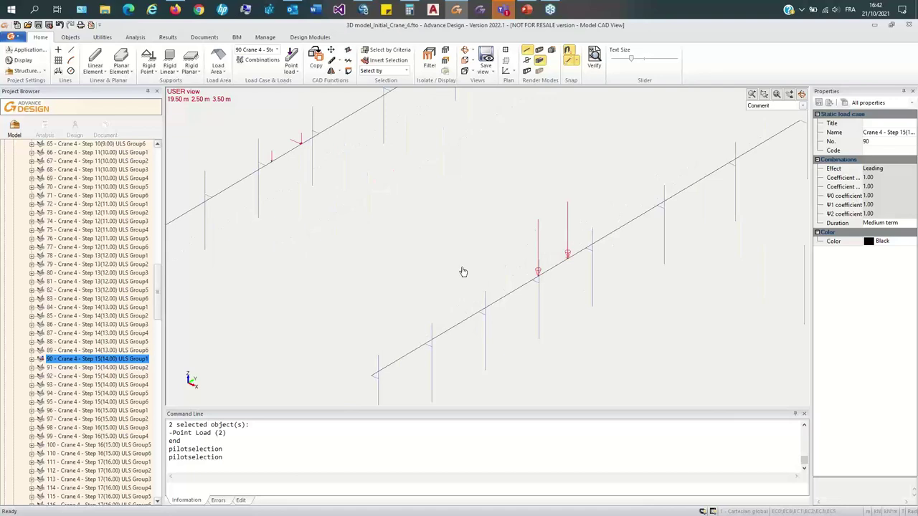
Step: Hide the Step 15 loads, examine the crane's position in Step 34(33.00) ULS Group1, and hide that case too
{"action": "left_click", "coordinate": [103, 360], "text": "ctrl"}
{"action": "scroll", "coordinate": [101, 387], "scroll_direction": "down", "scroll_amount": 15}
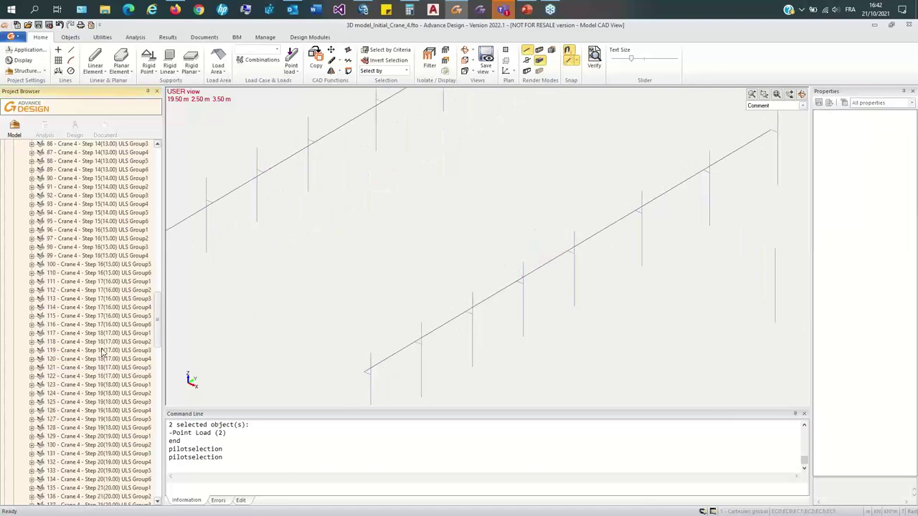
{"action": "scroll", "coordinate": [97, 414], "scroll_direction": "down", "scroll_amount": 20}
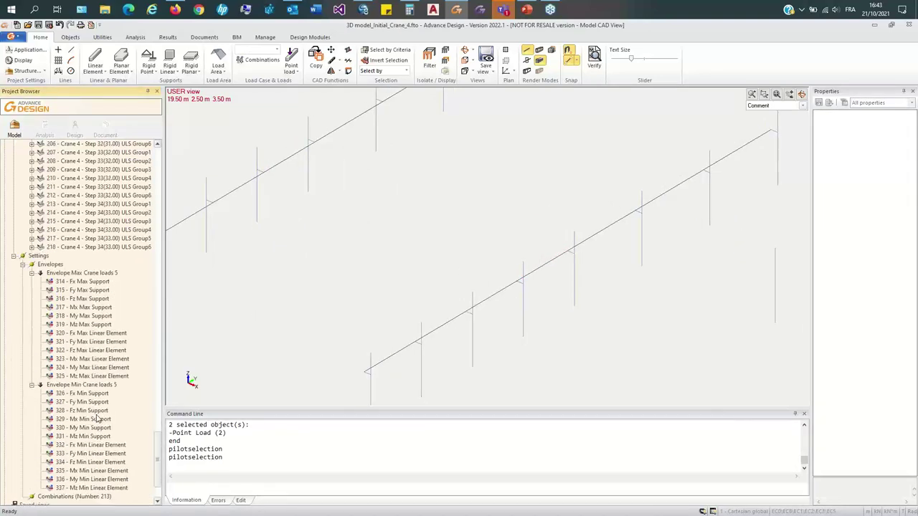
{"action": "scroll", "coordinate": [100, 401], "scroll_direction": "up", "scroll_amount": 8}
{"action": "scroll", "coordinate": [130, 416], "scroll_direction": "down", "scroll_amount": 1}
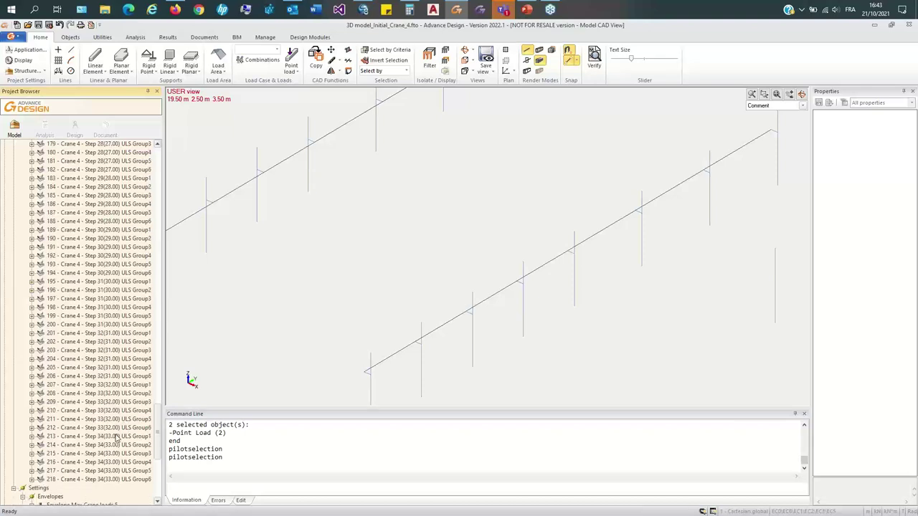
{"action": "left_click", "coordinate": [115, 436]}
{"action": "scroll", "coordinate": [556, 316], "scroll_direction": "down", "scroll_amount": 3}
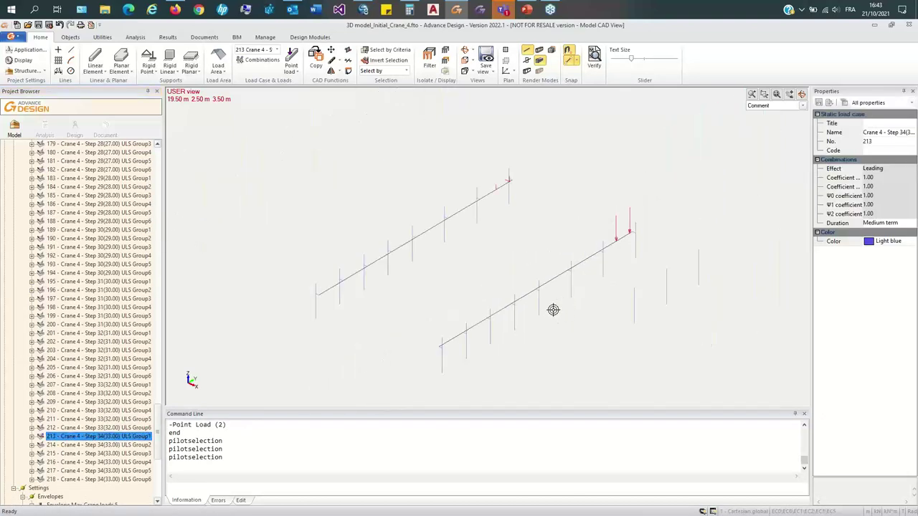
{"action": "left_click", "coordinate": [118, 439], "text": "ctrl"}
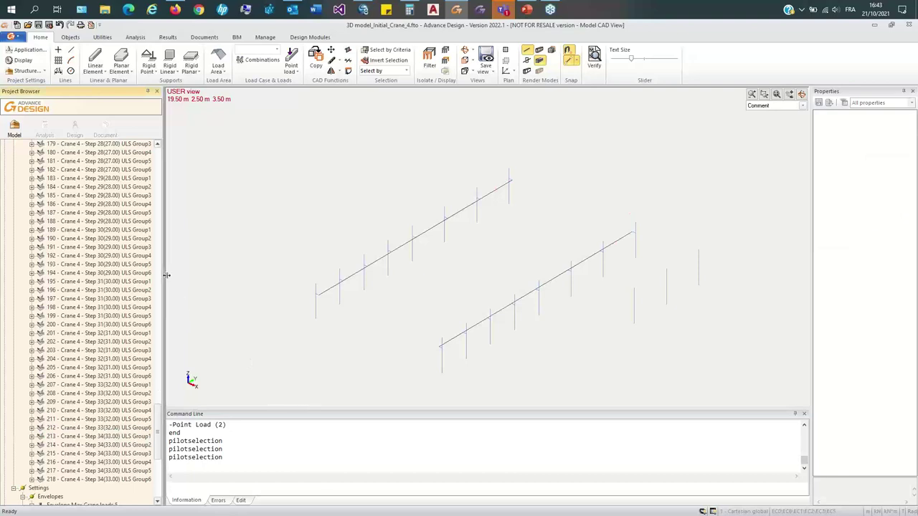
Step: Widen the project browser, display the Step 1(0.00) ULS Group5 loads, and save the model
{"action": "left_click_drag", "start_coordinate": [166, 276], "coordinate": [241, 272]}
{"action": "scroll", "coordinate": [176, 237], "scroll_direction": "up", "scroll_amount": 20}
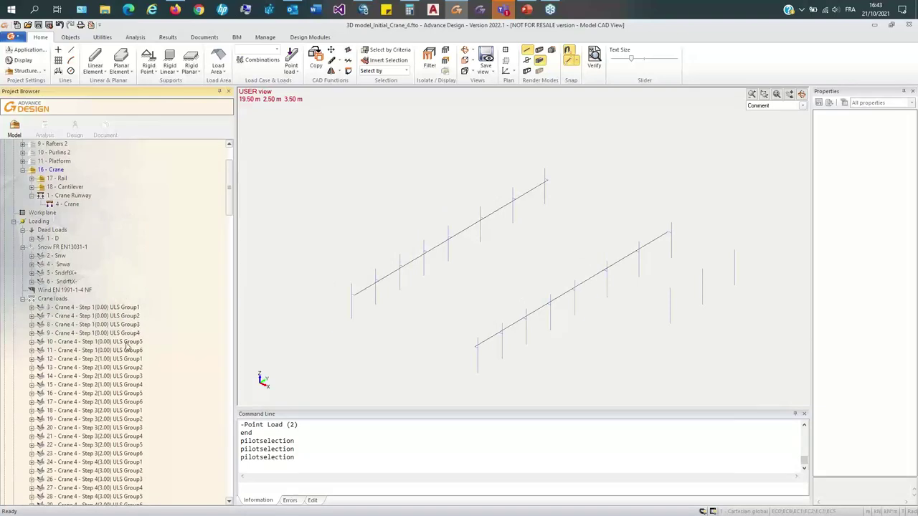
{"action": "left_click", "coordinate": [126, 342]}
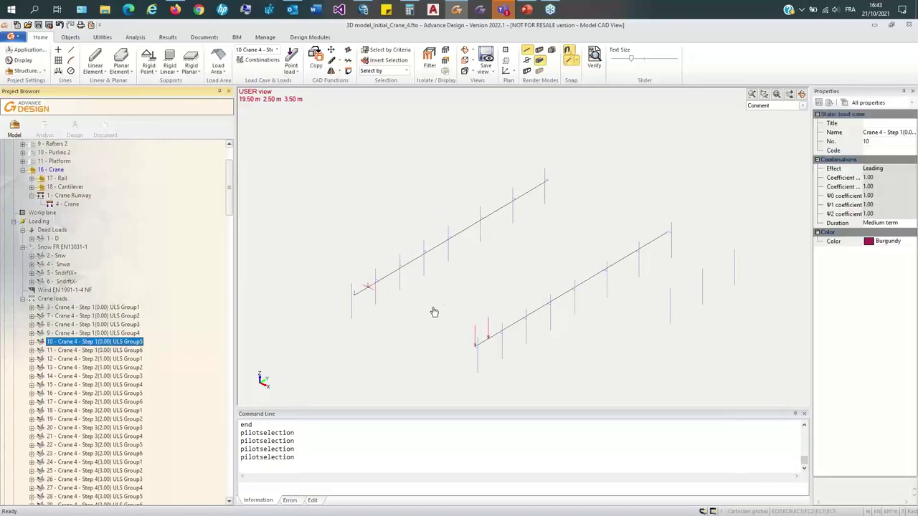
{"action": "key", "text": "ctrl+s"}
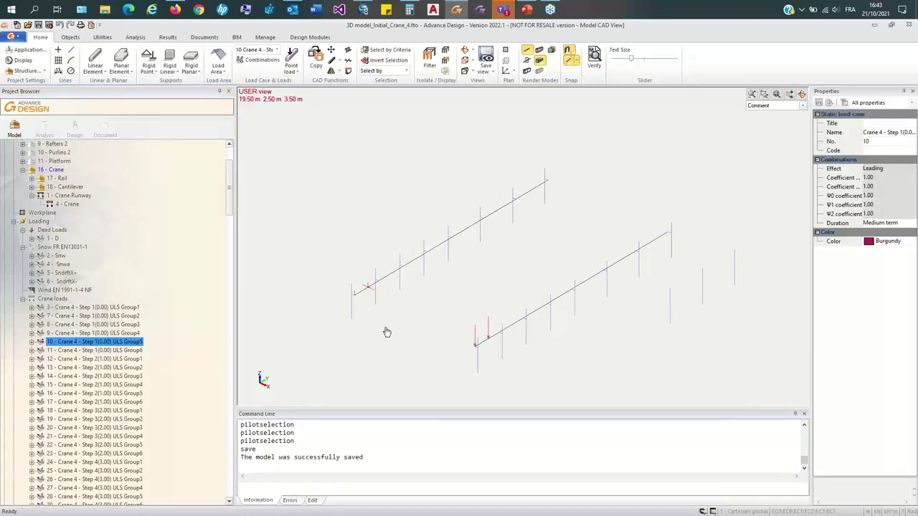
Step: Switch to the top view and select the lateral load S Rail 1 Wheel 1 FY to check its Fy value
{"action": "key", "text": "ctrl+t"}
{"action": "scroll", "coordinate": [463, 330], "scroll_direction": "up", "scroll_amount": 2}
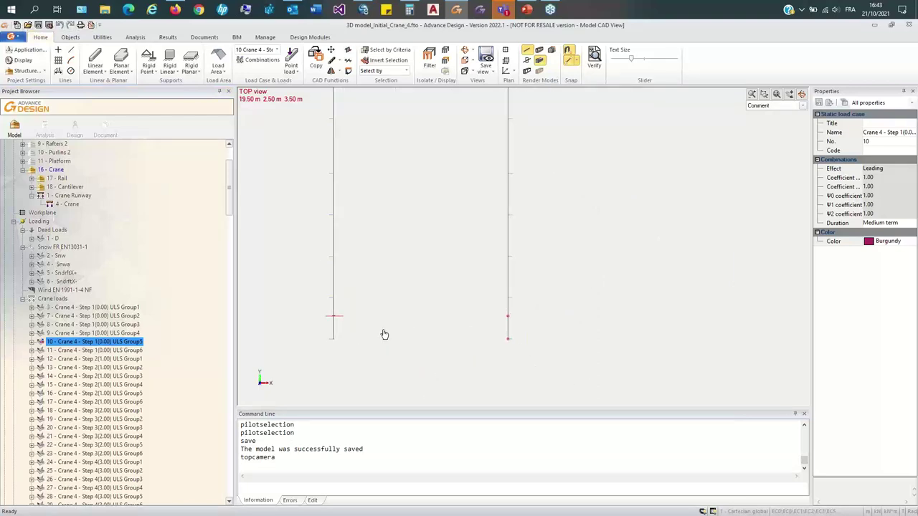
{"action": "scroll", "coordinate": [261, 348], "scroll_direction": "up", "scroll_amount": 1}
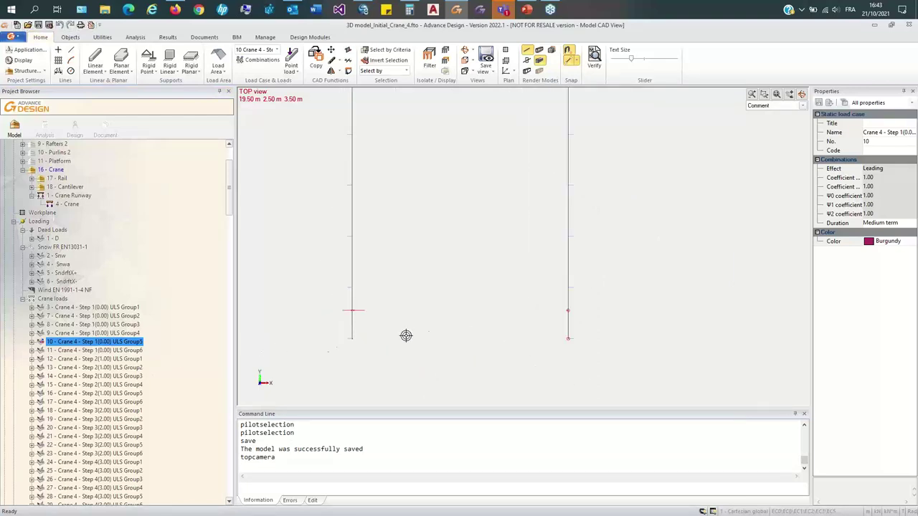
{"action": "scroll", "coordinate": [394, 334], "scroll_direction": "up", "scroll_amount": 1}
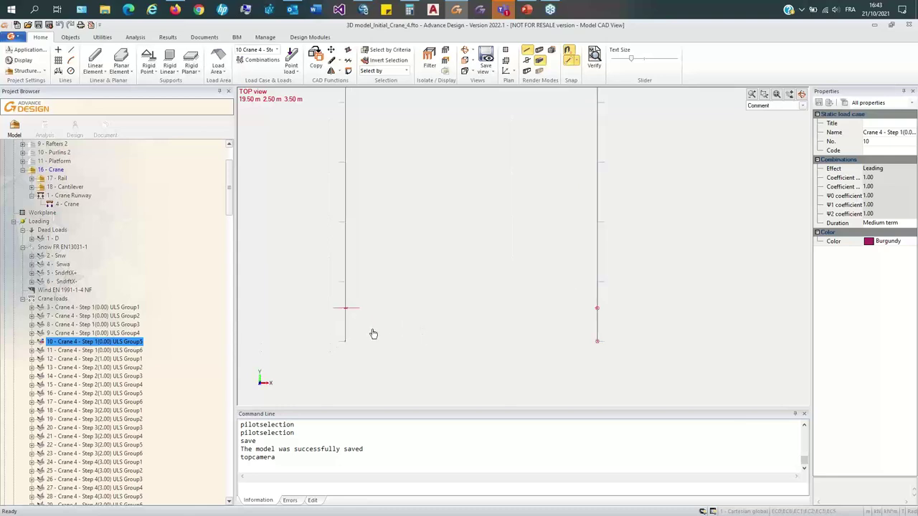
{"action": "scroll", "coordinate": [368, 322], "scroll_direction": "up", "scroll_amount": 2}
{"action": "scroll", "coordinate": [349, 300], "scroll_direction": "down", "scroll_amount": 1}
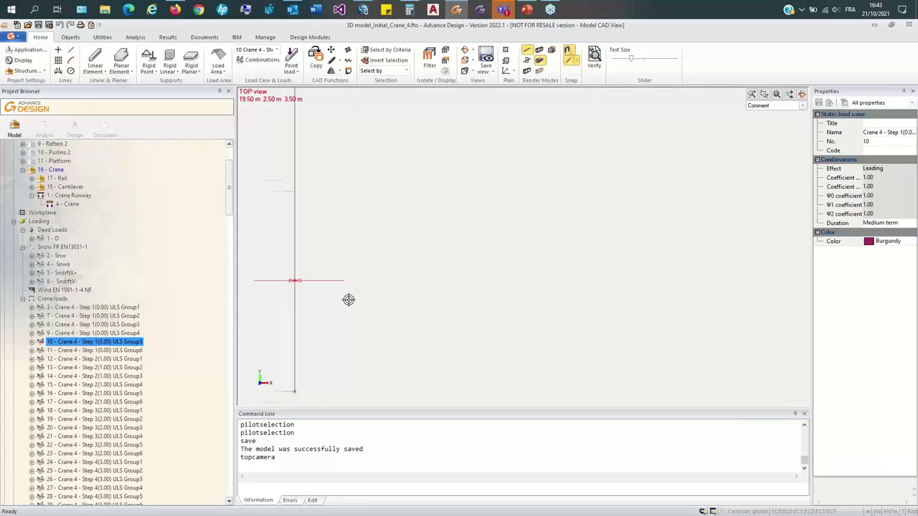
{"action": "left_click", "coordinate": [326, 247]}
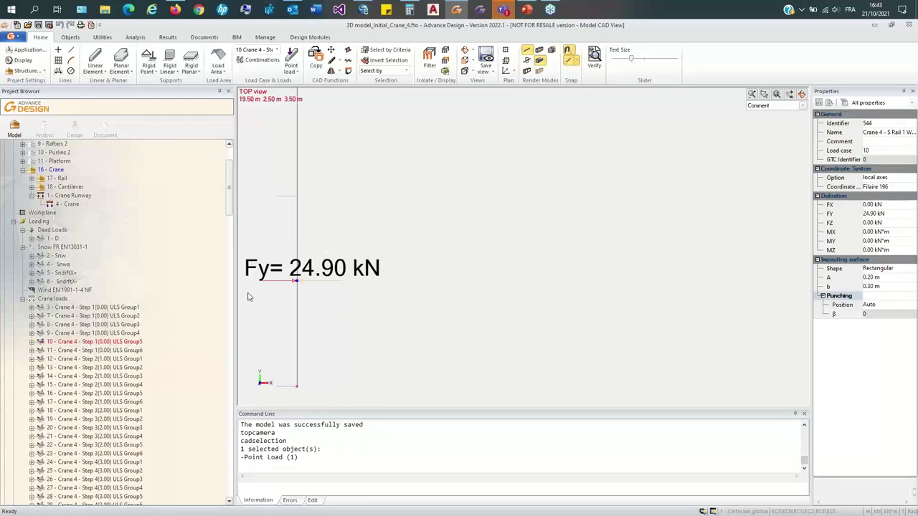
Step: List the individual loads of Step 1(0.00) ULS Group5 and select both lateral Rail 1 Wheel 1 loads to compare their Fy values
{"action": "left_click", "coordinate": [33, 344]}
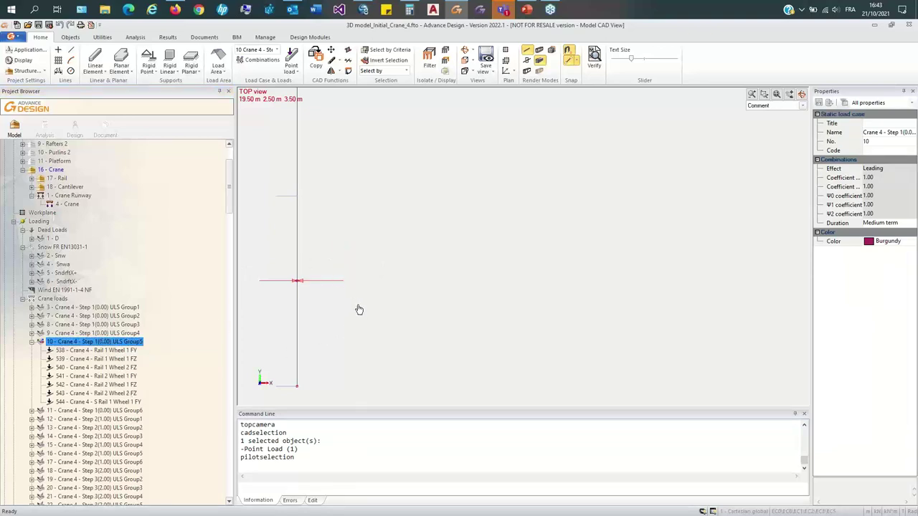
{"action": "left_click", "coordinate": [328, 262]}
{"action": "middle_click_drag", "start_coordinate": [266, 327], "coordinate": [286, 305]}
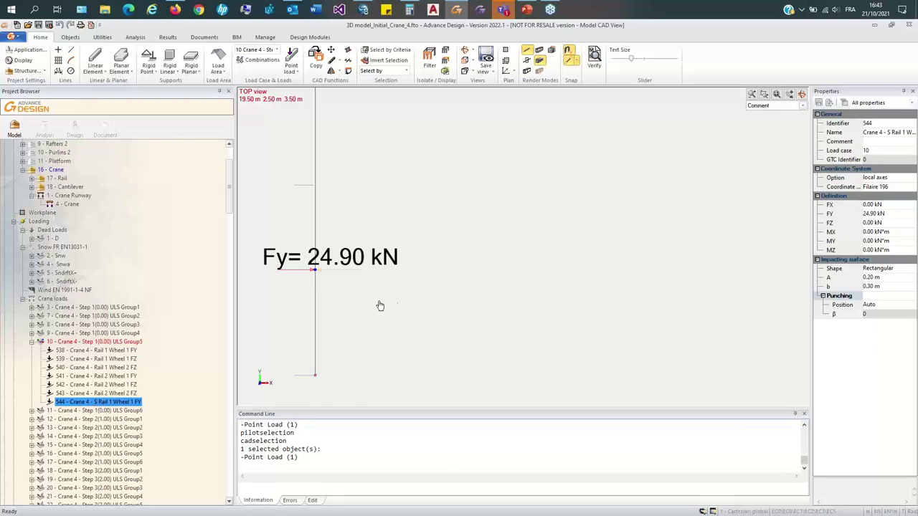
{"action": "left_click", "coordinate": [357, 245]}
{"action": "left_click", "coordinate": [352, 241]}
{"action": "left_click", "coordinate": [281, 272]}
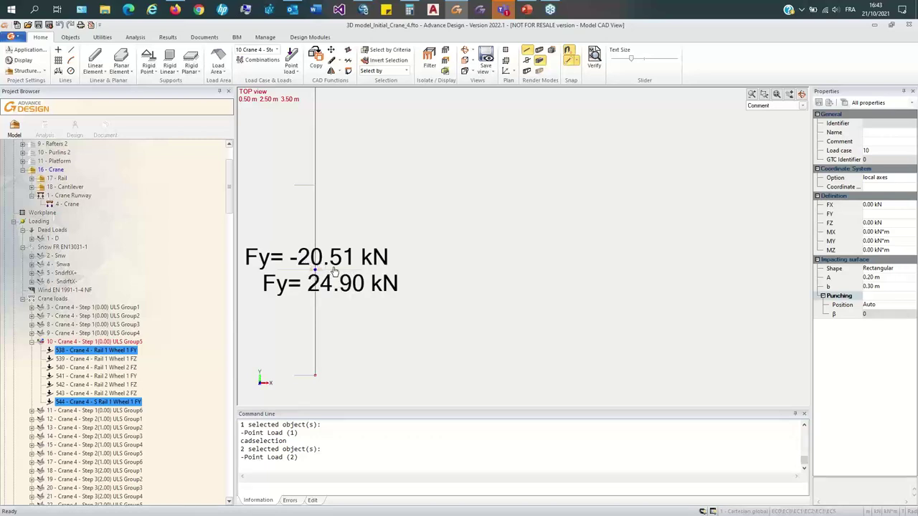
Step: Clear the selection, check the Fy value of the lateral load Rail 2 Wheel 1 FY, and deselect it
{"action": "scroll", "coordinate": [476, 302], "scroll_direction": "down", "scroll_amount": 2}
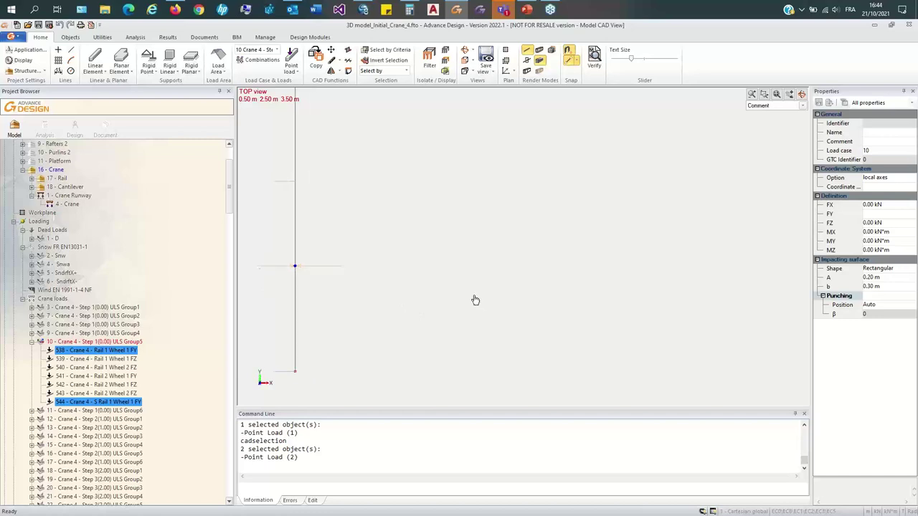
{"action": "scroll", "coordinate": [656, 298], "scroll_direction": "down", "scroll_amount": 3}
{"action": "key", "text": "Escape"}
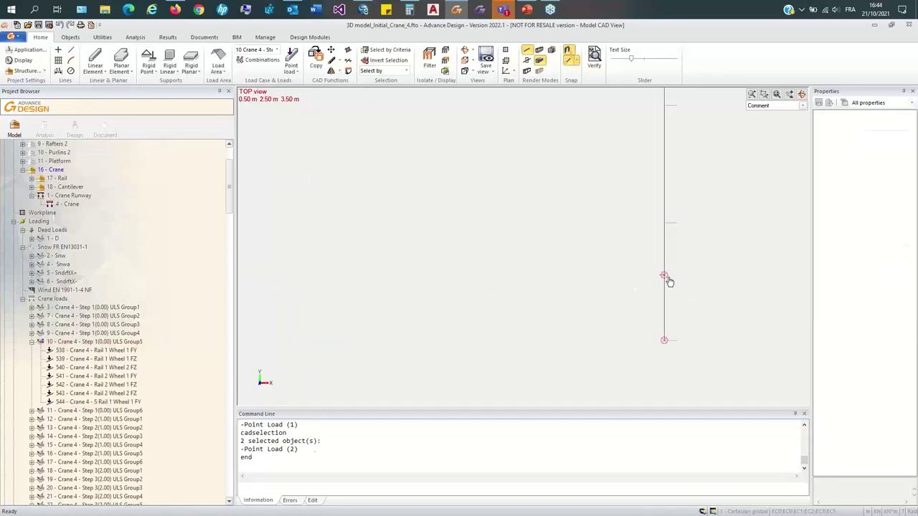
{"action": "scroll", "coordinate": [658, 275], "scroll_direction": "up", "scroll_amount": 3}
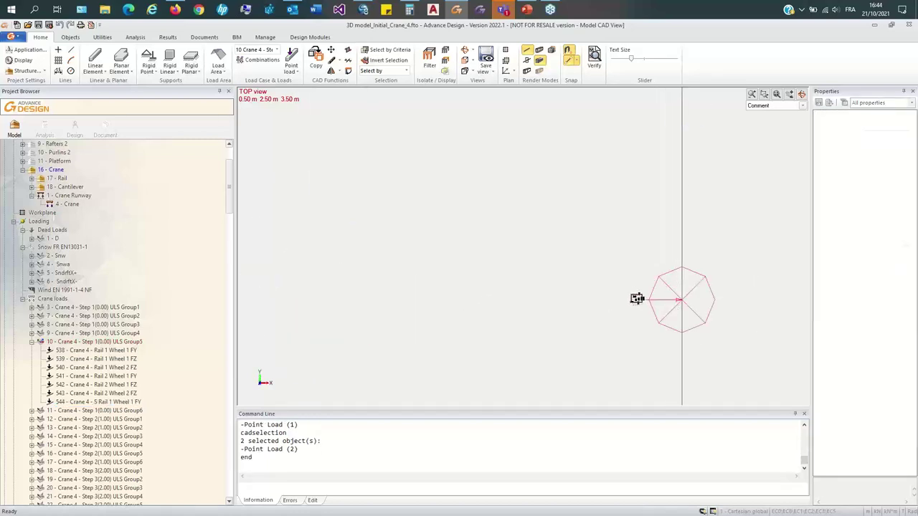
{"action": "left_click", "coordinate": [637, 299]}
{"action": "scroll", "coordinate": [474, 279], "scroll_direction": "down", "scroll_amount": 3}
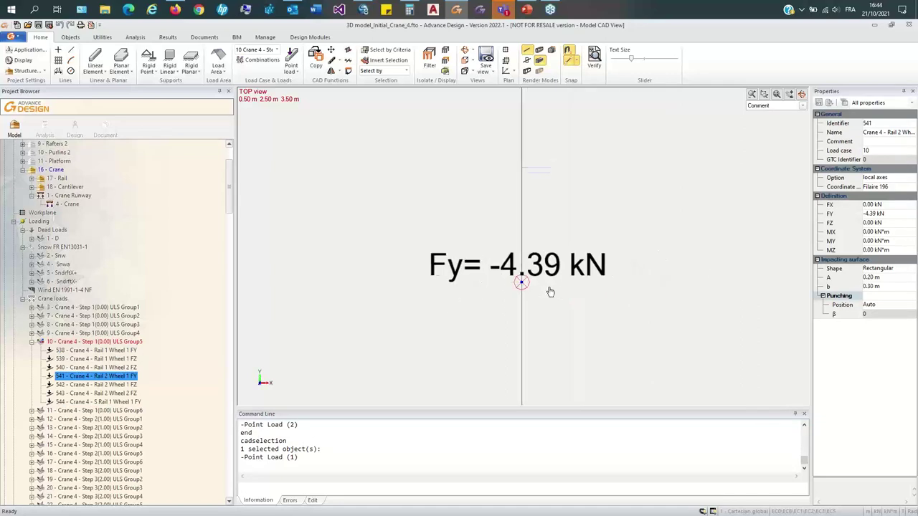
{"action": "scroll", "coordinate": [541, 291], "scroll_direction": "down", "scroll_amount": 4}
{"action": "key", "text": "Escape"}
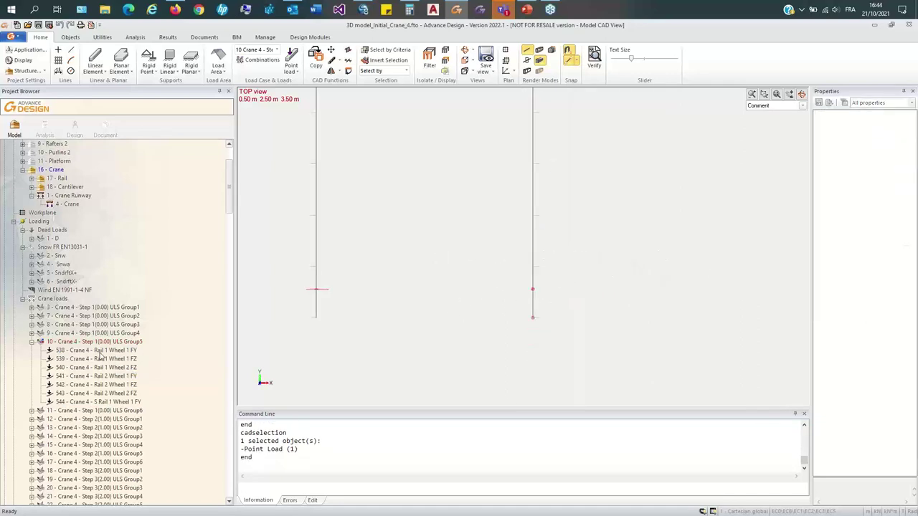
Step: Turn off the display of the Step 1(0.00) ULS Group5 loads and fit the whole model in the view
{"action": "left_click", "coordinate": [135, 343]}
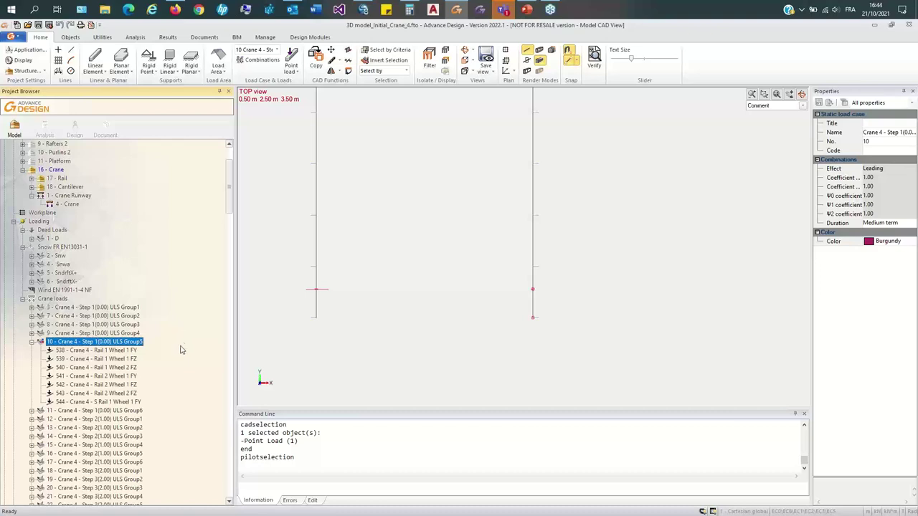
{"action": "key", "text": "Escape"}
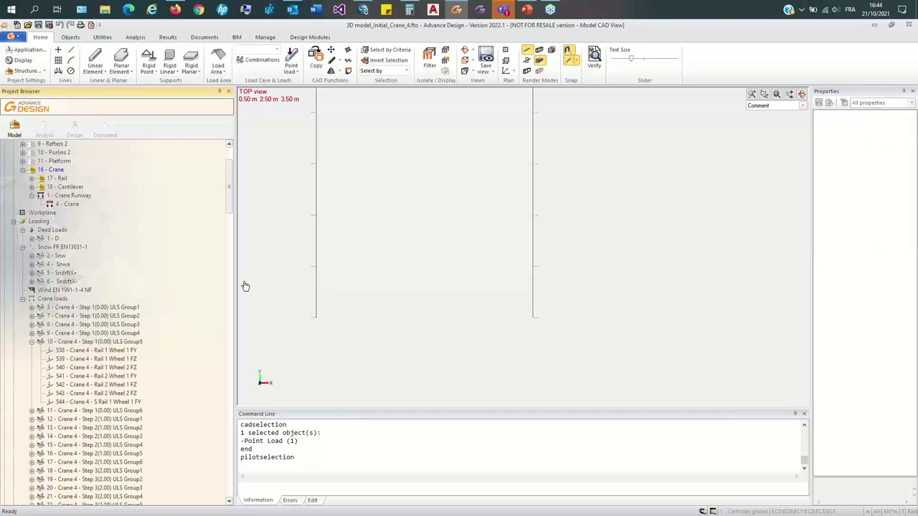
{"action": "middle_click", "coordinate": [432, 327]}
{"action": "middle_click", "coordinate": [432, 326]}
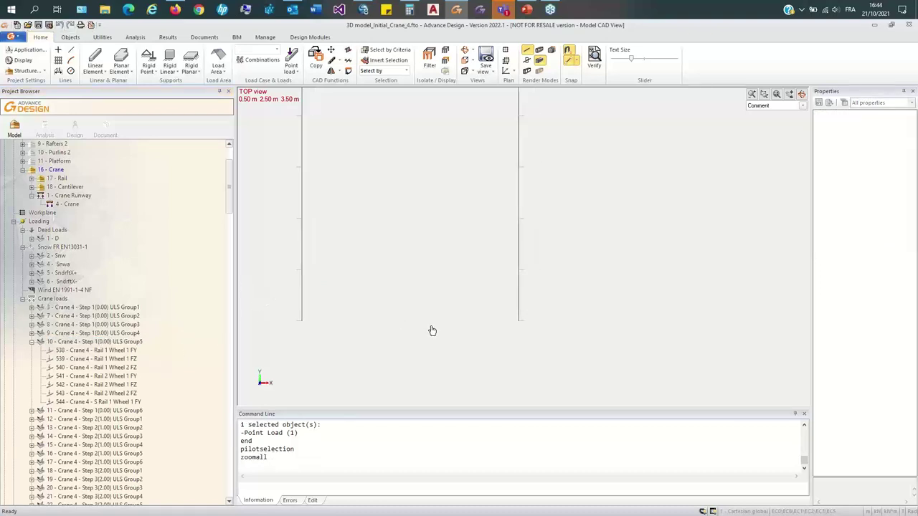
Step: Switch to a 3D view of the runway and briefly display the Step 11(10.00) ULS Group5 loads to check the crane position
{"action": "key", "text": "ctrl+shift+i"}
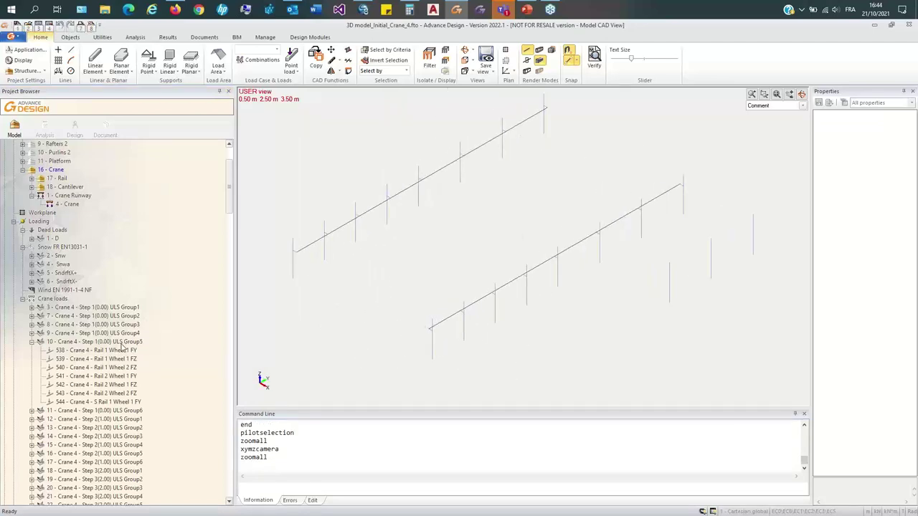
{"action": "key", "text": "ctrl+z"}
{"action": "left_click", "coordinate": [133, 342], "text": "ctrl"}
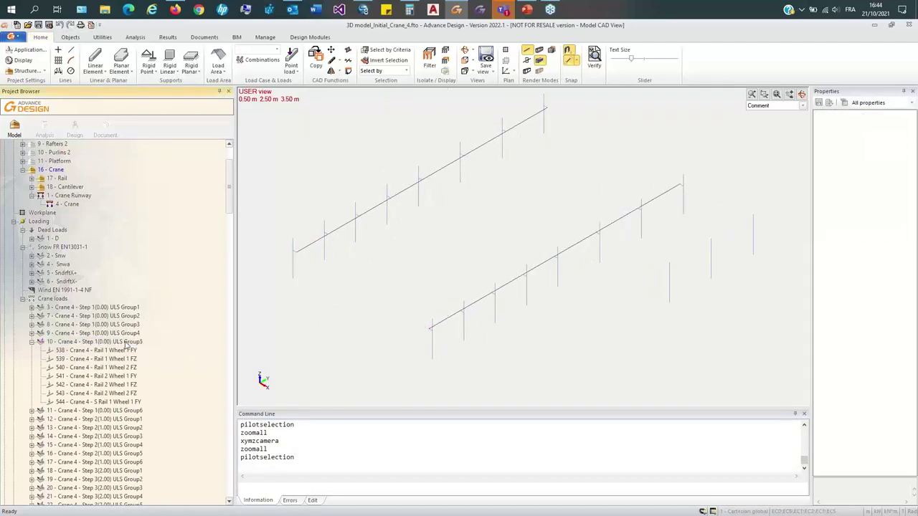
{"action": "scroll", "coordinate": [133, 354], "scroll_direction": "down", "scroll_amount": 15}
{"action": "left_click", "coordinate": [140, 376]}
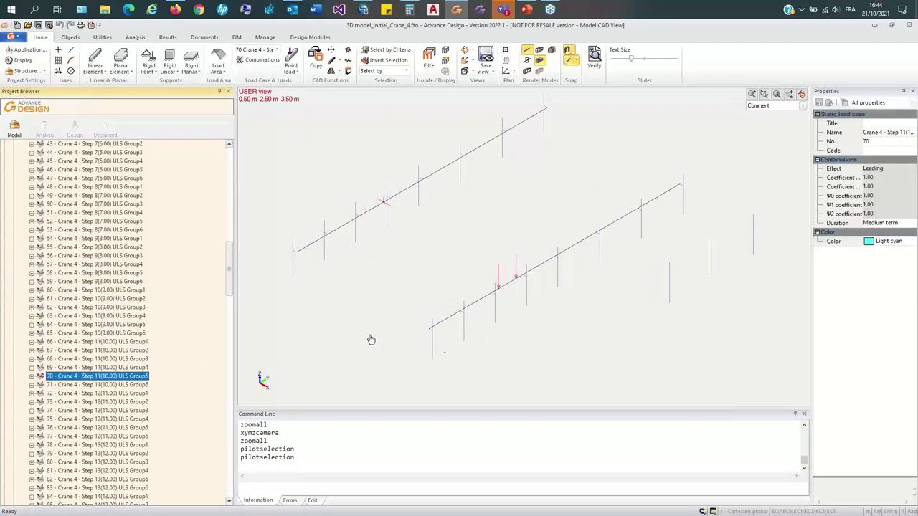
{"action": "left_click", "coordinate": [143, 380], "text": "ctrl"}
Step: Briefly display the Step 34(33.00) ULS Group5 loads to check the last crane position, and hide them again
{"action": "scroll", "coordinate": [158, 384], "scroll_direction": "down", "scroll_amount": 20}
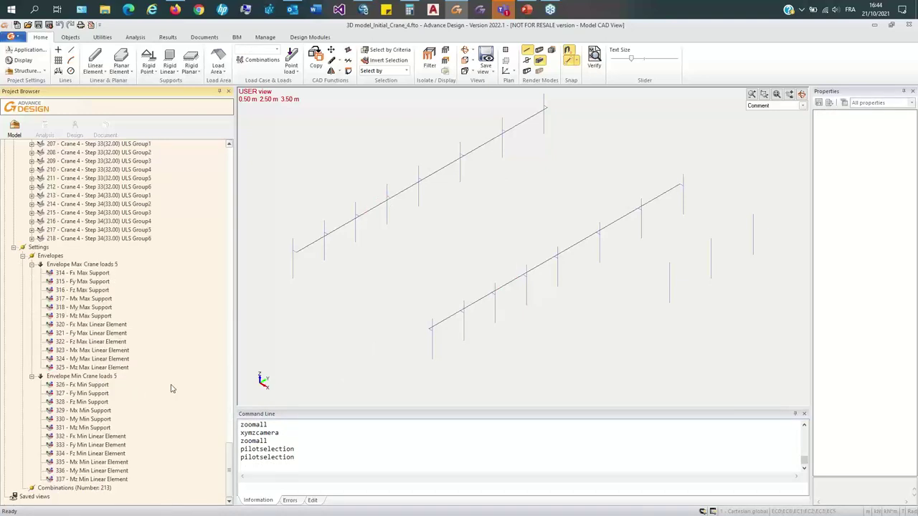
{"action": "left_click", "coordinate": [143, 229]}
{"action": "left_click", "coordinate": [146, 230], "text": "ctrl"}
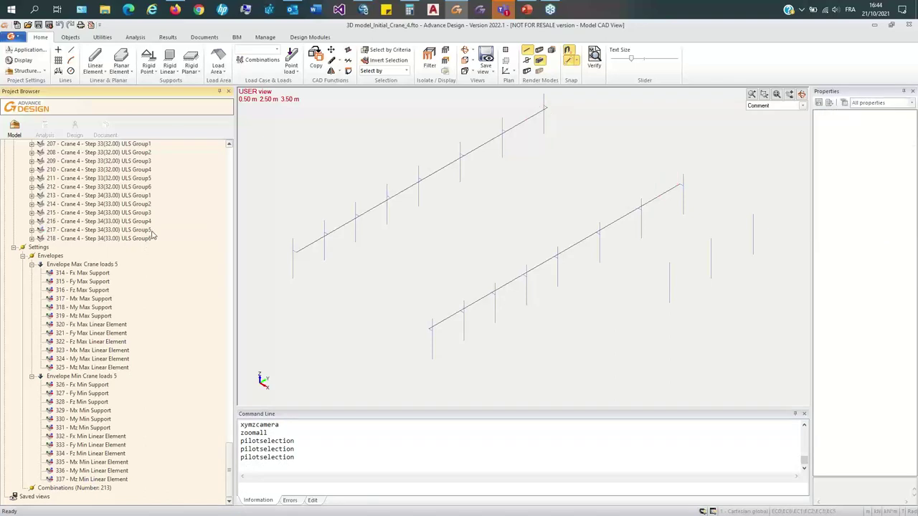
Step: Check the properties of the Crane loads family and collapse the individual loads listed under Step 1(0.00) ULS Group5
{"action": "scroll", "coordinate": [143, 343], "scroll_direction": "up", "scroll_amount": 20}
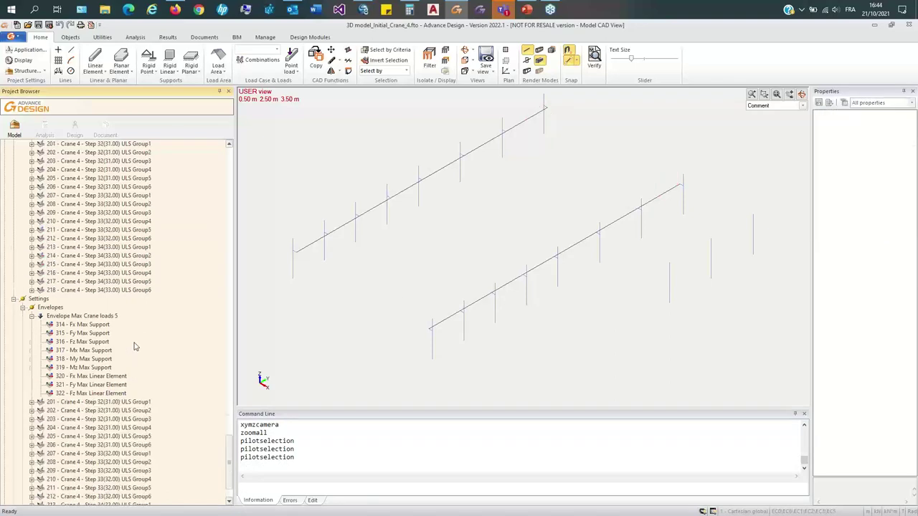
{"action": "scroll", "coordinate": [96, 350], "scroll_direction": "up", "scroll_amount": 20}
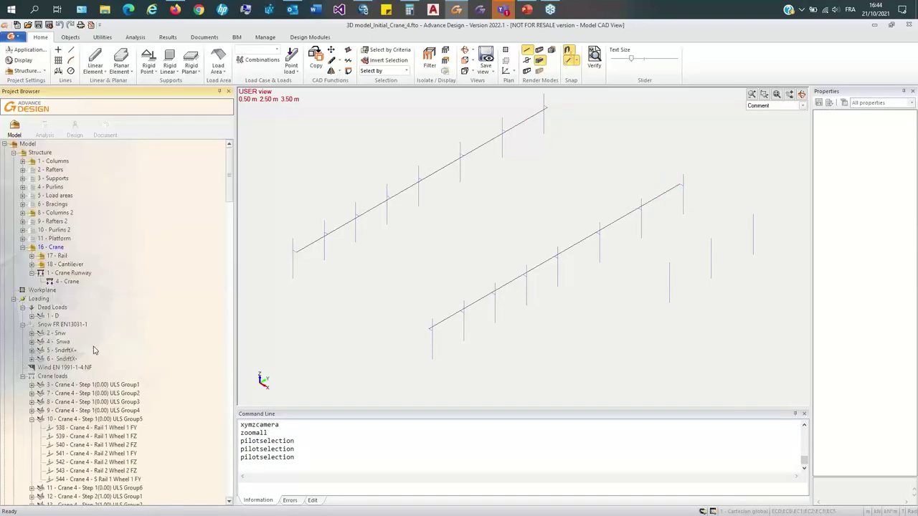
{"action": "scroll", "coordinate": [86, 379], "scroll_direction": "down", "scroll_amount": 3}
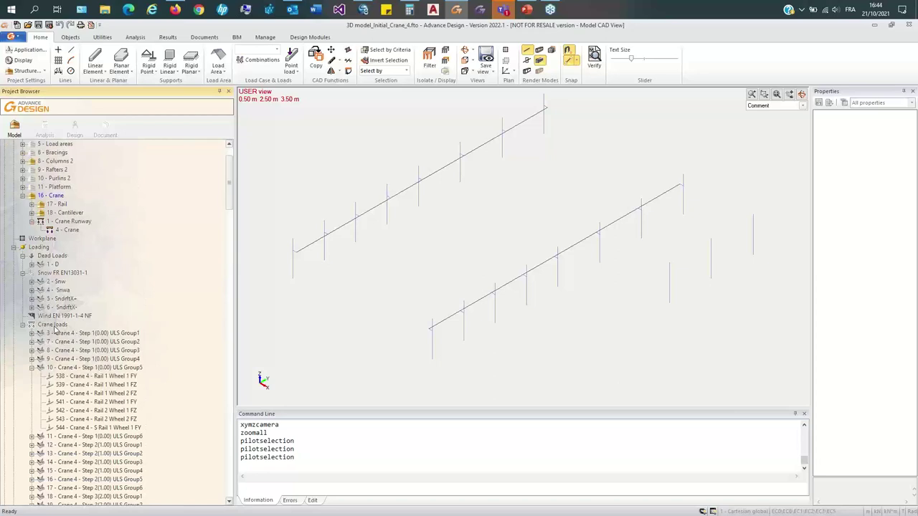
{"action": "left_click", "coordinate": [53, 325]}
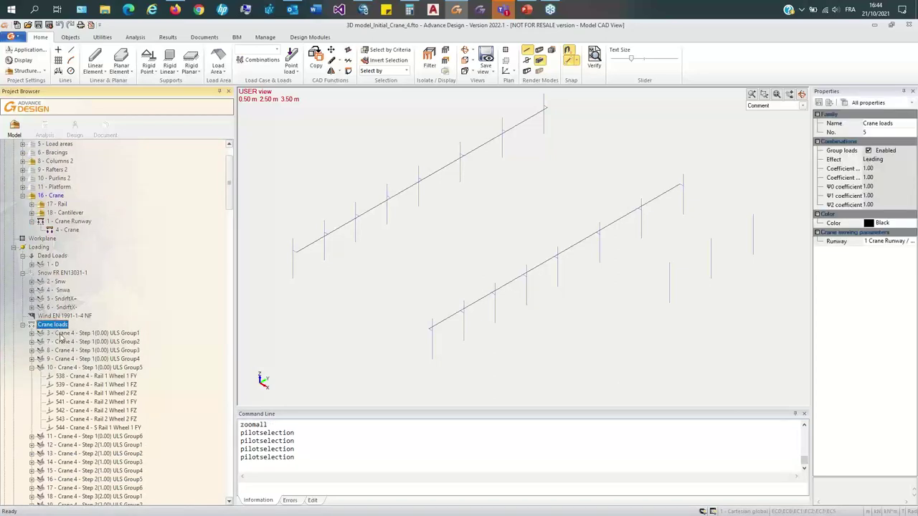
{"action": "double_click", "coordinate": [37, 367]}
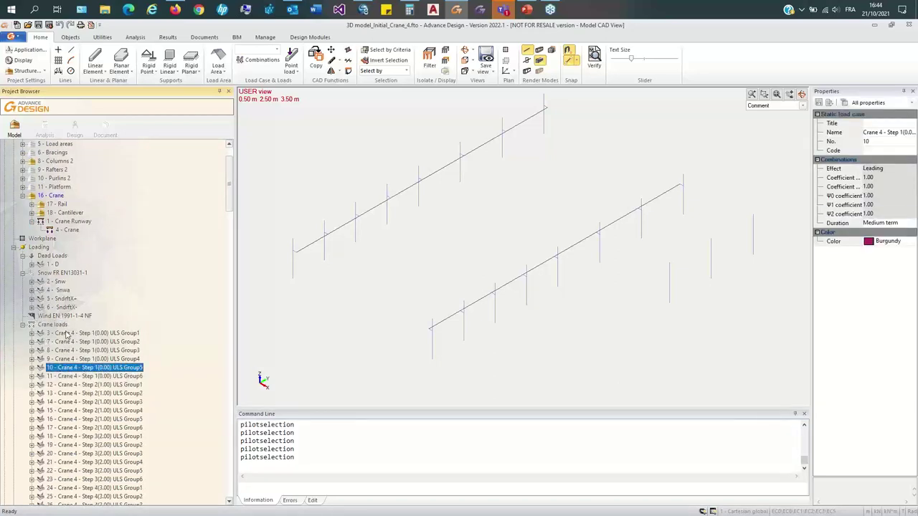
Step: Review the generated crane load cases from Step 1(0.00) ULS Group1 through Step 34(33.00) ULS Group6
{"action": "left_click", "coordinate": [67, 333]}
{"action": "scroll", "coordinate": [67, 341], "scroll_direction": "down", "scroll_amount": 20}
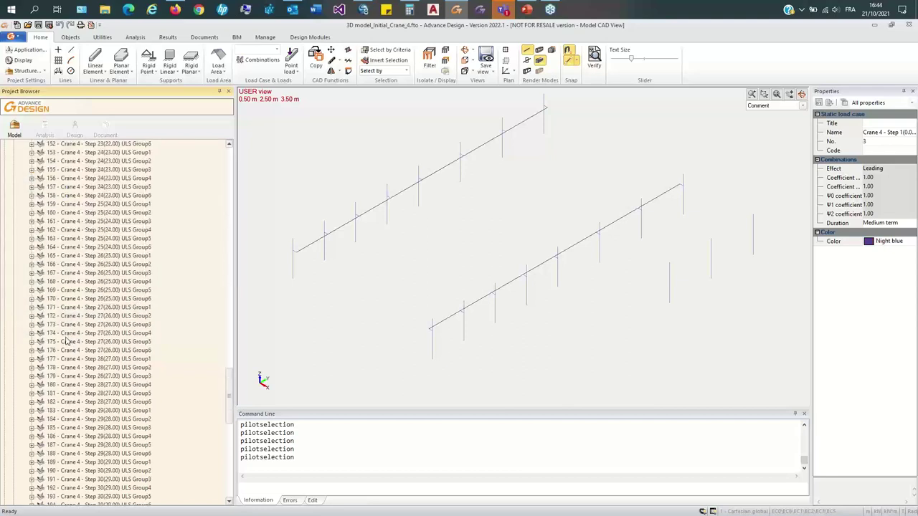
{"action": "left_click", "coordinate": [92, 290]}
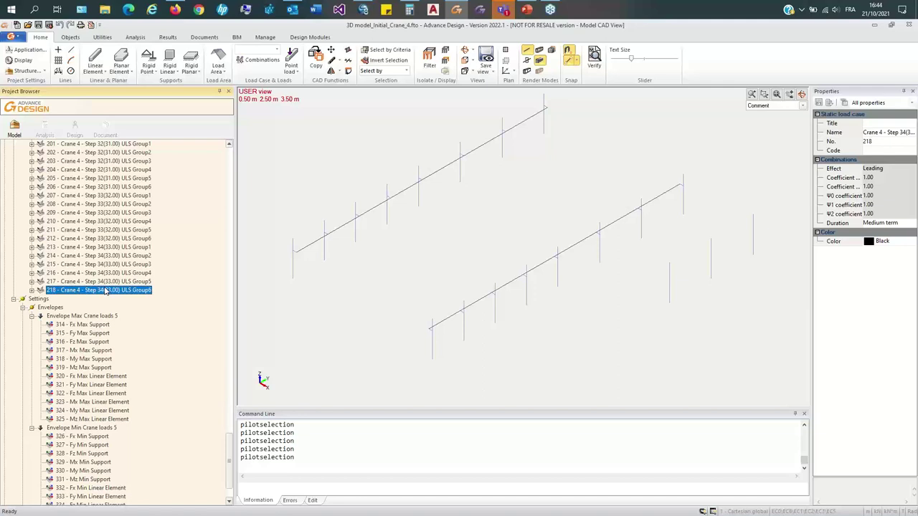
{"action": "scroll", "coordinate": [93, 283], "scroll_direction": "up", "scroll_amount": 20}
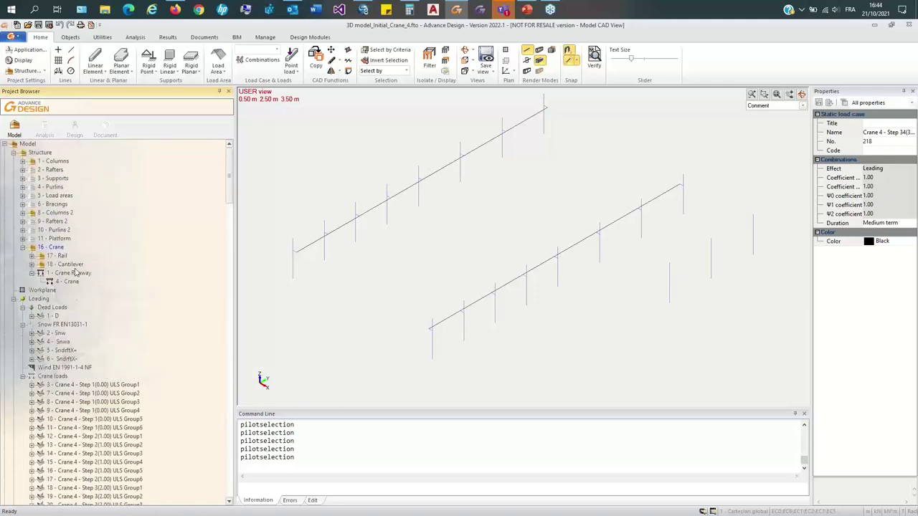
{"action": "scroll", "coordinate": [64, 315], "scroll_direction": "down", "scroll_amount": 20}
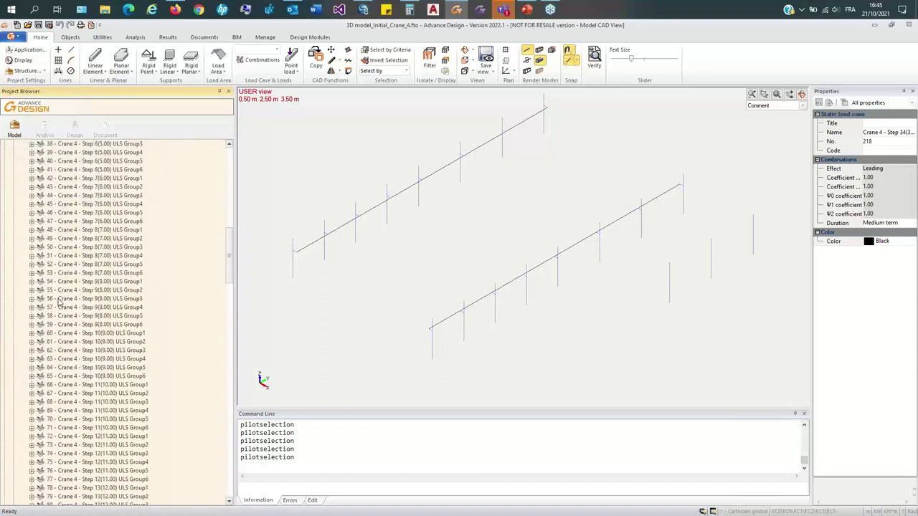
{"action": "scroll", "coordinate": [59, 301], "scroll_direction": "down", "scroll_amount": 20}
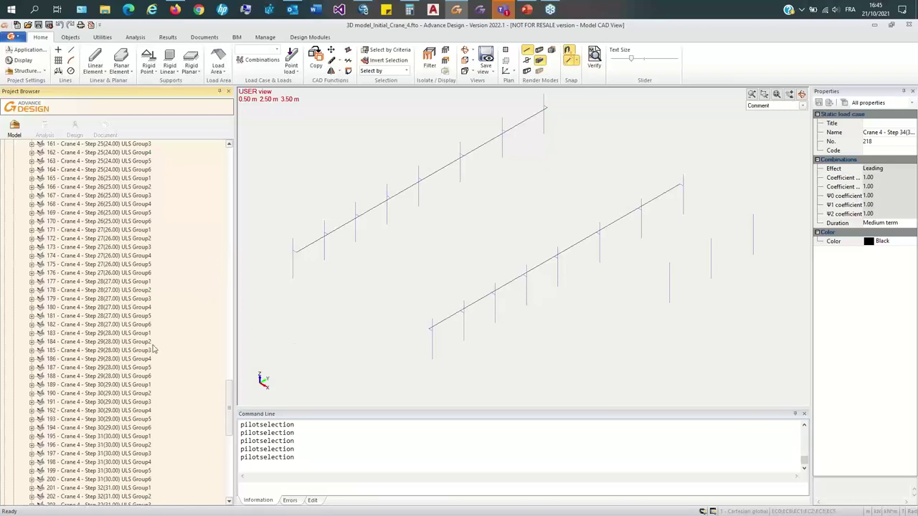
{"action": "scroll", "coordinate": [144, 360], "scroll_direction": "down", "scroll_amount": 15}
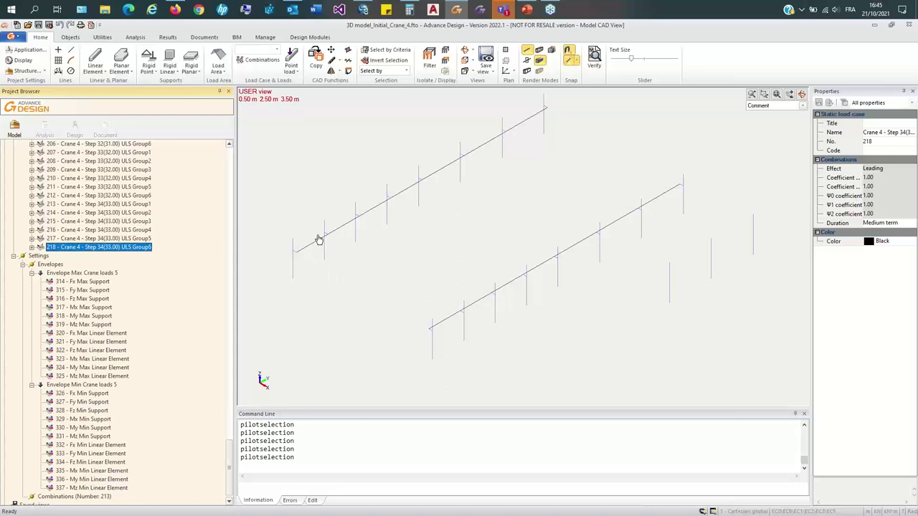
Step: Examine the My Max Linear Element and Fz Min Support envelope cases and the crane case Step 32(31.00) ULS Group2
{"action": "left_click", "coordinate": [91, 367]}
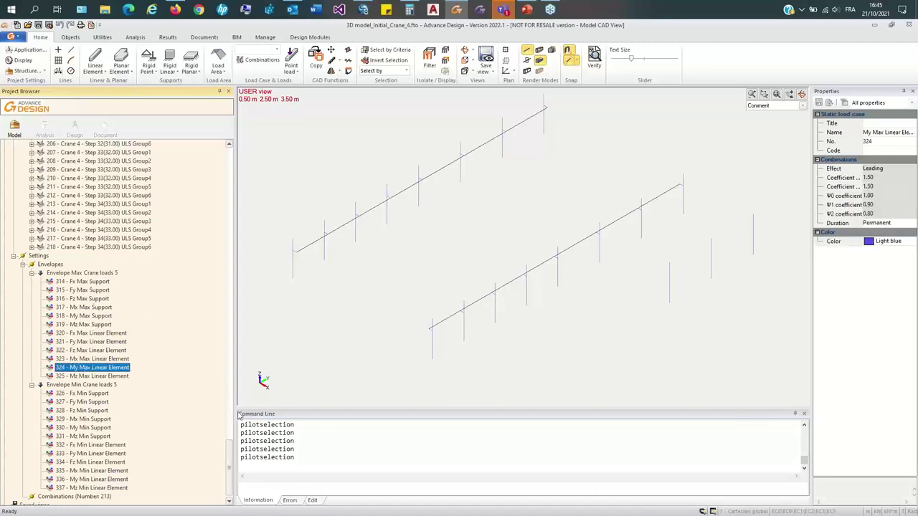
{"action": "left_click", "coordinate": [89, 411]}
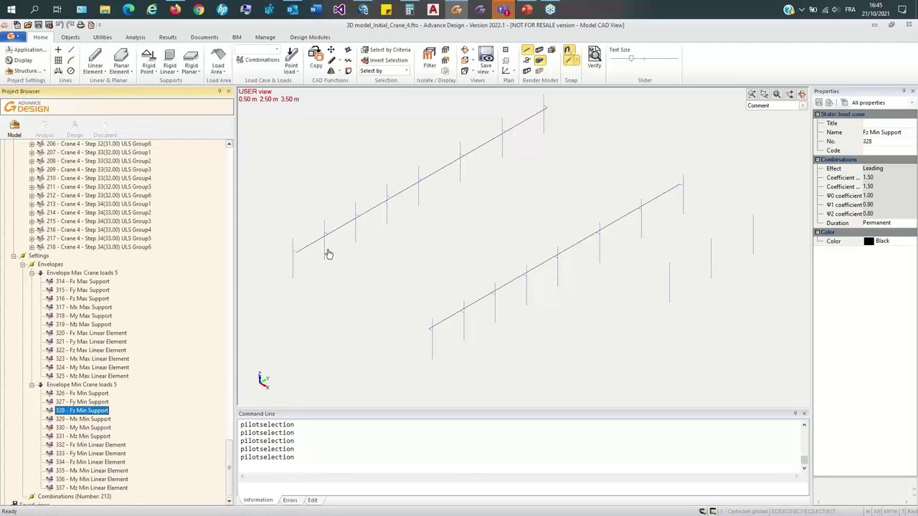
{"action": "scroll", "coordinate": [113, 247], "scroll_direction": "up", "scroll_amount": 5}
{"action": "left_click", "coordinate": [113, 240]}
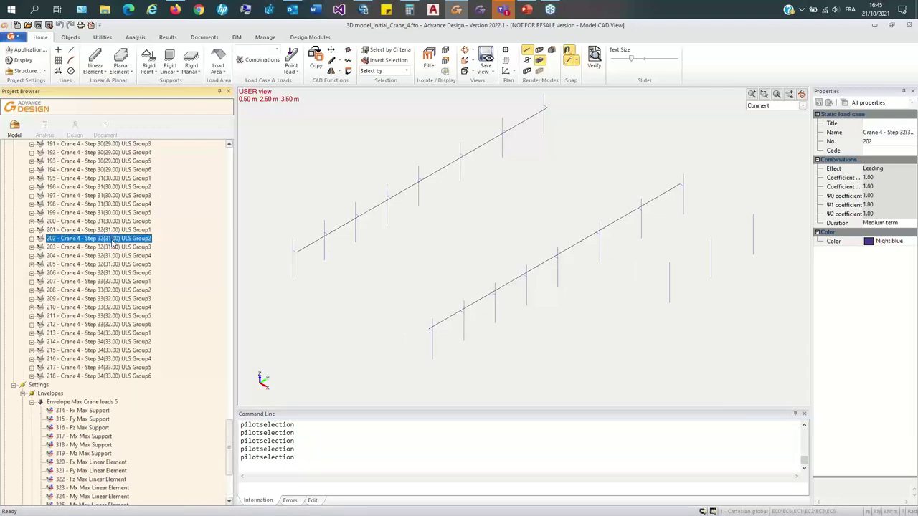
Step: Examine how the full list of crane load cases relates to the Max and Min crane load envelopes, checking Step 33(32.00) ULS Group3
{"action": "scroll", "coordinate": [129, 260], "scroll_direction": "up", "scroll_amount": 20}
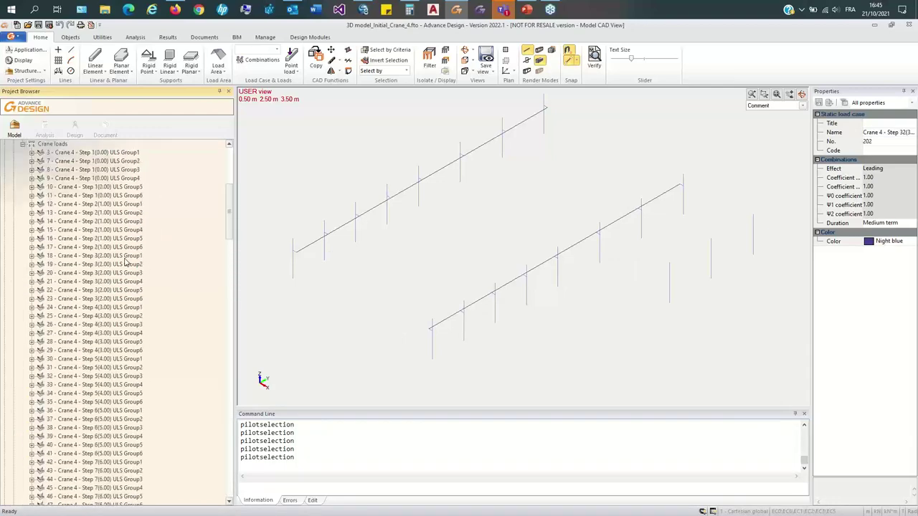
{"action": "scroll", "coordinate": [126, 262], "scroll_direction": "up", "scroll_amount": 6}
{"action": "scroll", "coordinate": [63, 336], "scroll_direction": "down", "scroll_amount": 20}
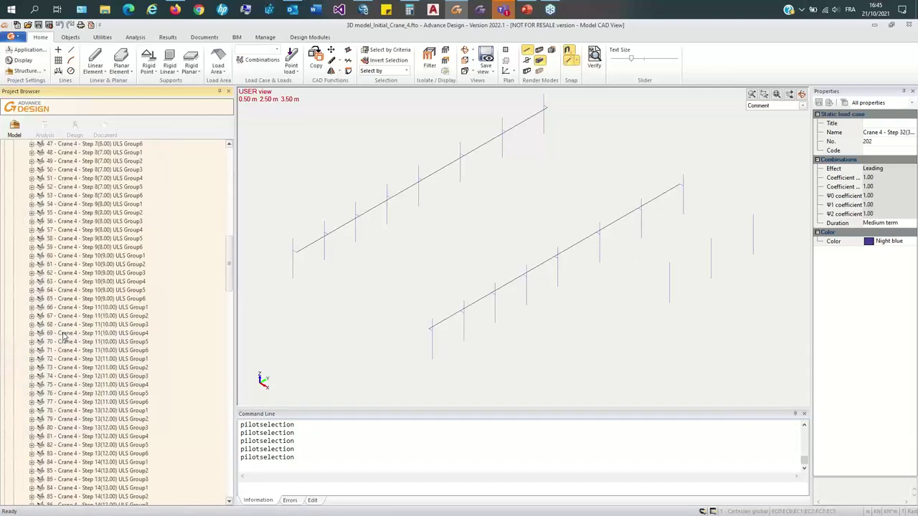
{"action": "scroll", "coordinate": [63, 335], "scroll_direction": "down", "scroll_amount": 20}
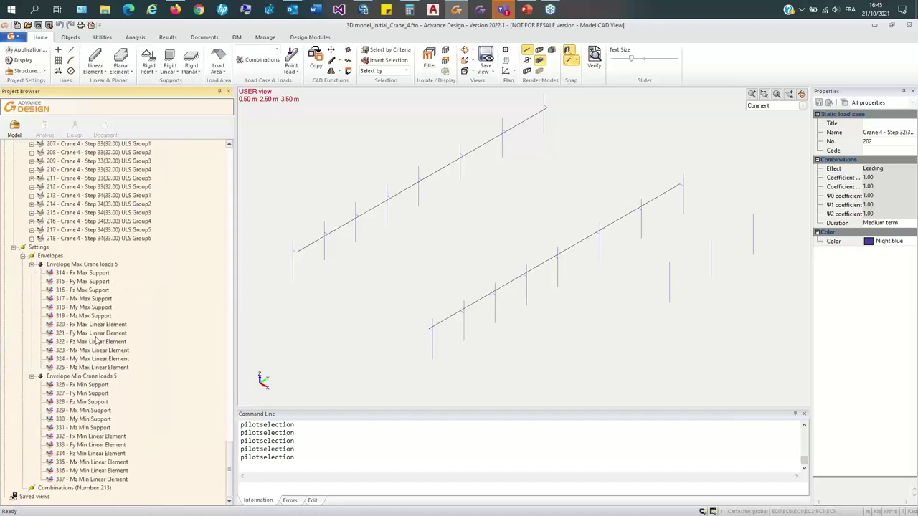
{"action": "scroll", "coordinate": [112, 255], "scroll_direction": "up", "scroll_amount": 4}
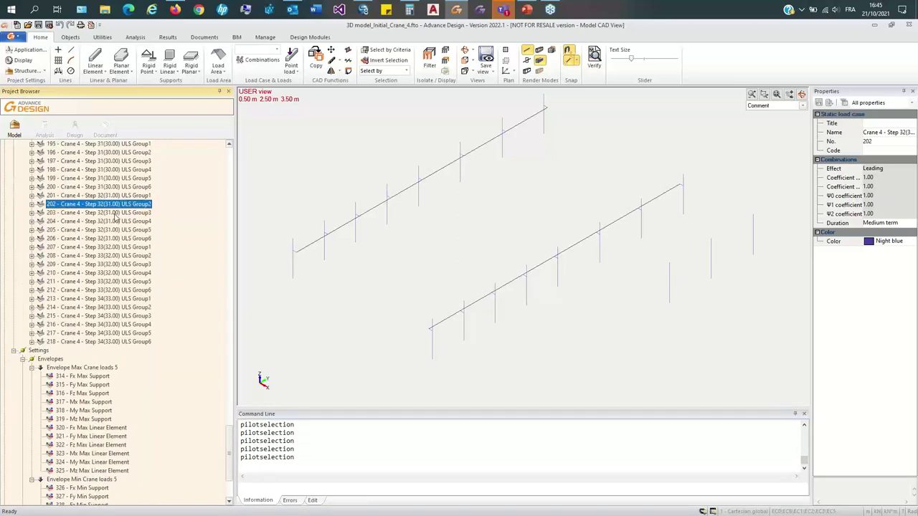
{"action": "left_click", "coordinate": [106, 265]}
{"action": "scroll", "coordinate": [100, 344], "scroll_direction": "down", "scroll_amount": 4}
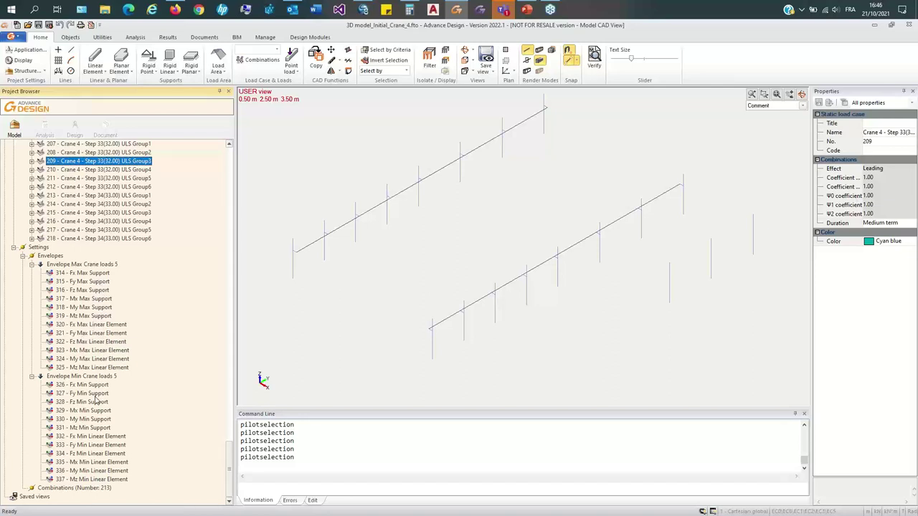
{"action": "scroll", "coordinate": [85, 394], "scroll_direction": "up", "scroll_amount": 20}
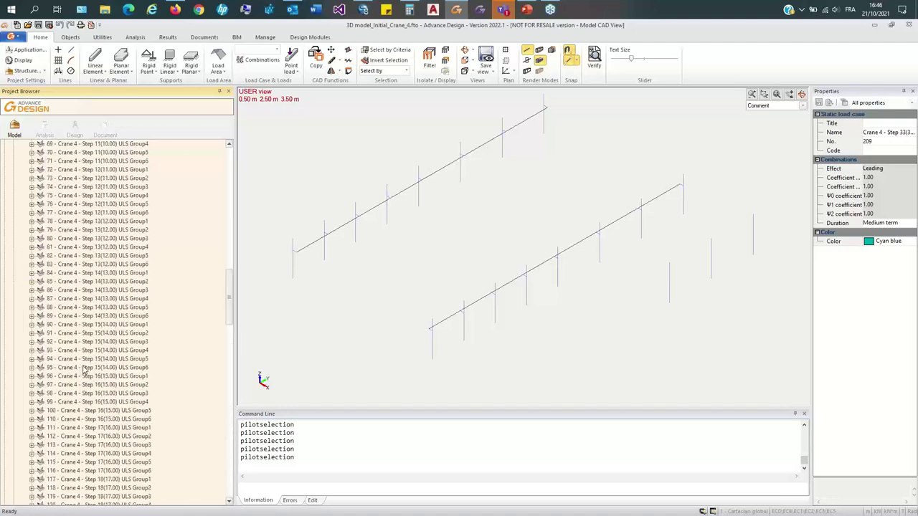
{"action": "scroll", "coordinate": [84, 369], "scroll_direction": "down", "scroll_amount": 20}
{"action": "scroll", "coordinate": [100, 334], "scroll_direction": "up", "scroll_amount": 20}
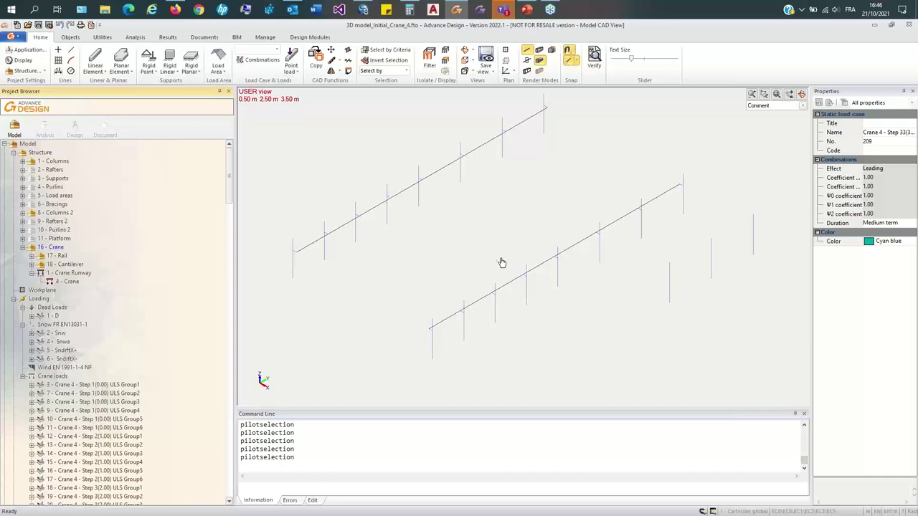
Step: Switch to PowerPoint, view the slide on envelope cases combined with G, Wind and Snow, and return to Advance Design
{"action": "left_click", "coordinate": [527, 9]}
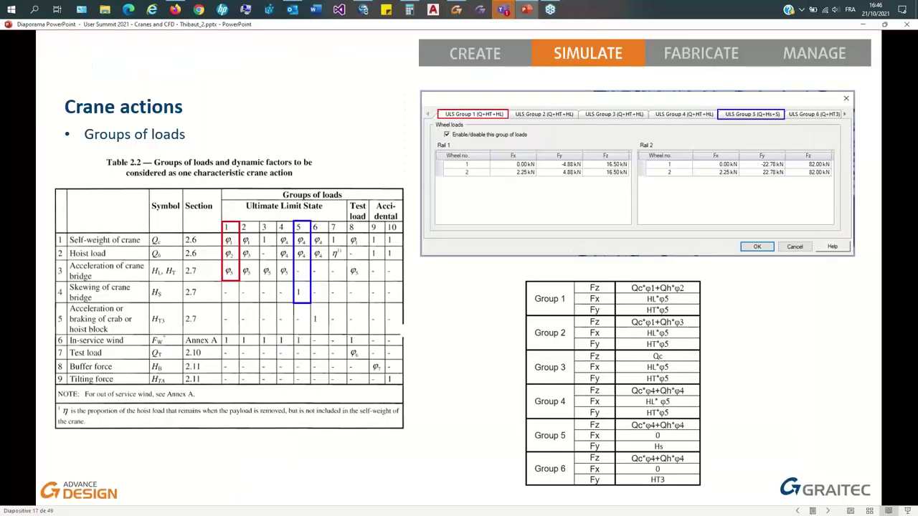
{"action": "left_click", "coordinate": [462, 213]}
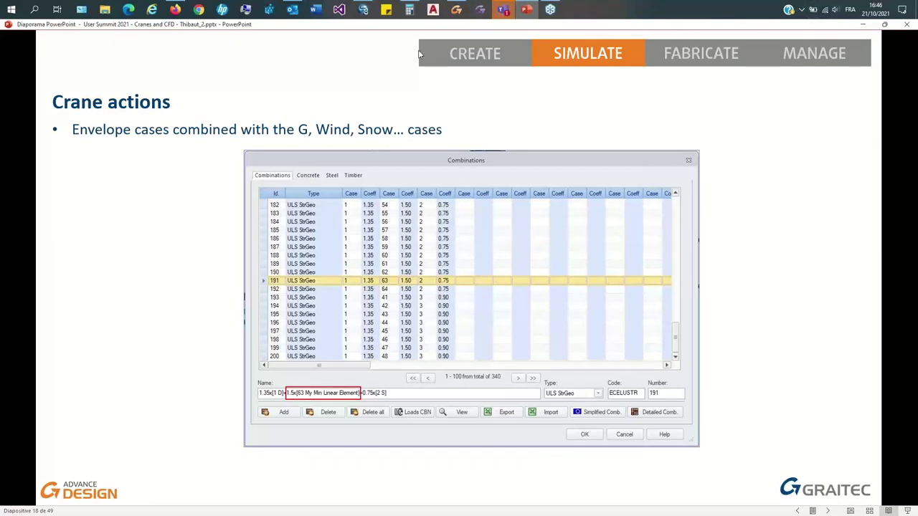
{"action": "left_click", "coordinate": [456, 8]}
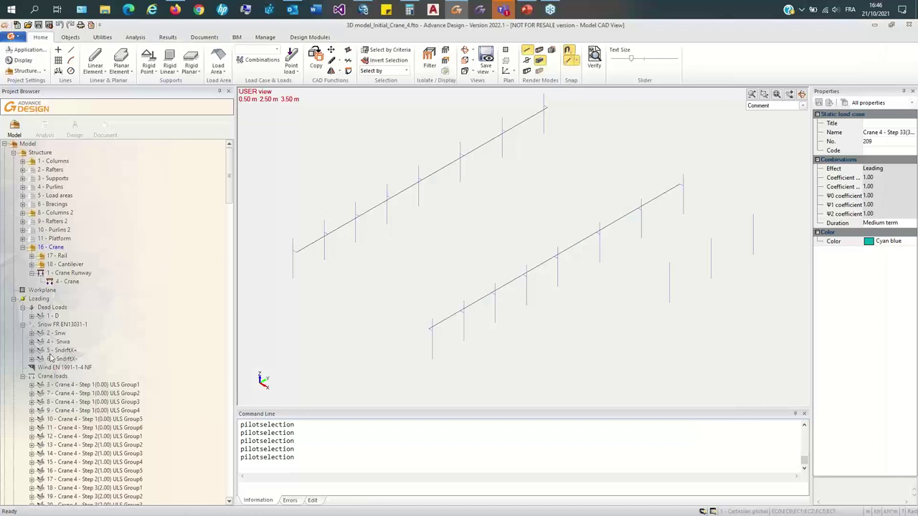
Step: Start the detailed generation of load combinations, updating the load case codes and applying the default concomitance rules
{"action": "scroll", "coordinate": [50, 359], "scroll_direction": "down", "scroll_amount": 11}
{"action": "scroll", "coordinate": [61, 348], "scroll_direction": "down", "scroll_amount": 20}
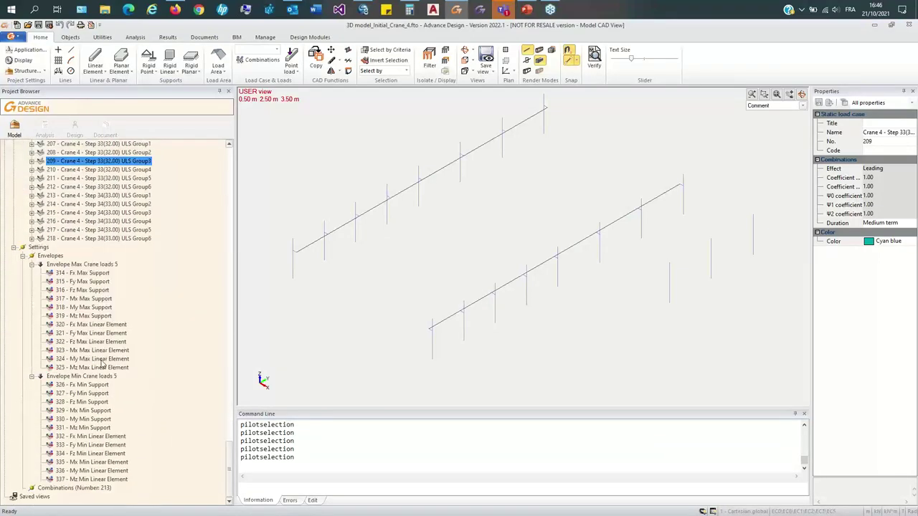
{"action": "left_click", "coordinate": [72, 487]}
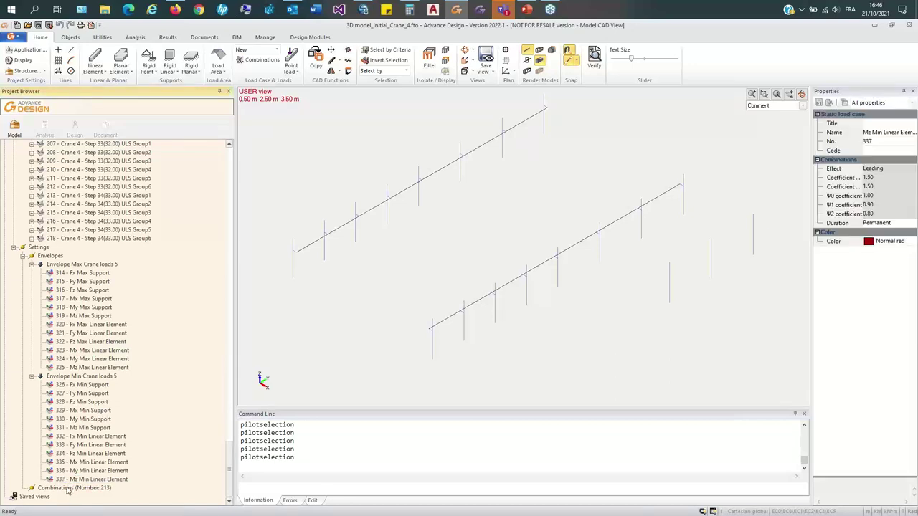
{"action": "double_click", "coordinate": [72, 487]}
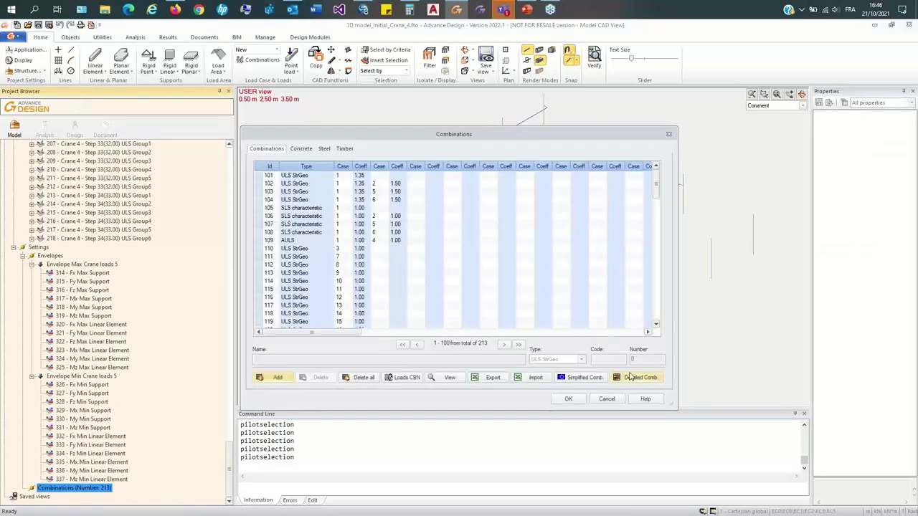
{"action": "left_click", "coordinate": [629, 378]}
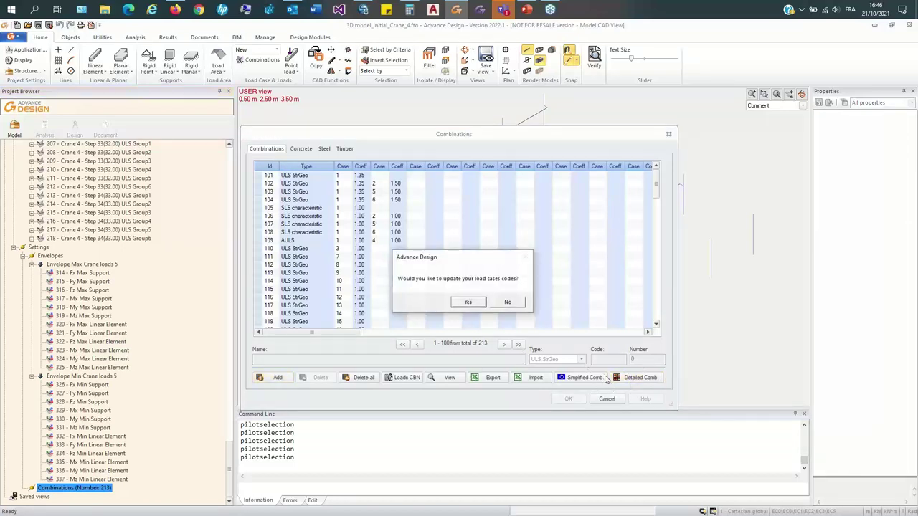
{"action": "left_click", "coordinate": [467, 302]}
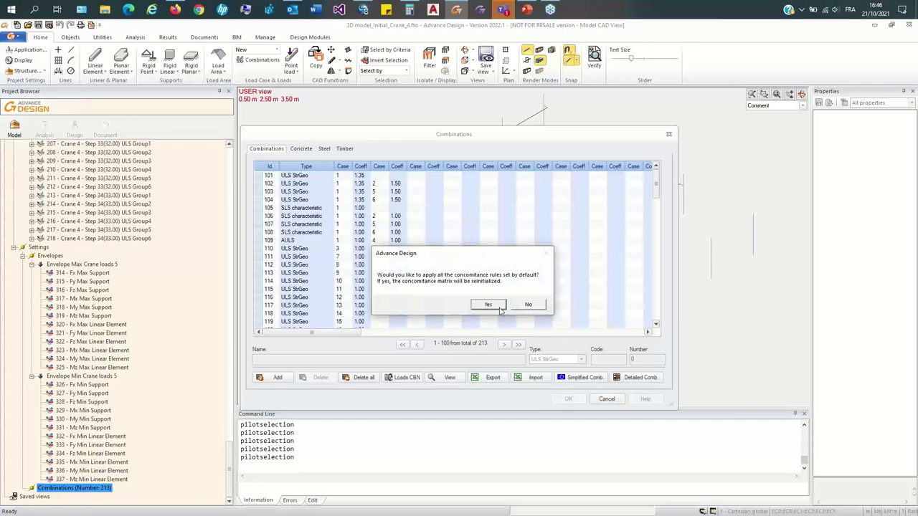
{"action": "left_click", "coordinate": [490, 307]}
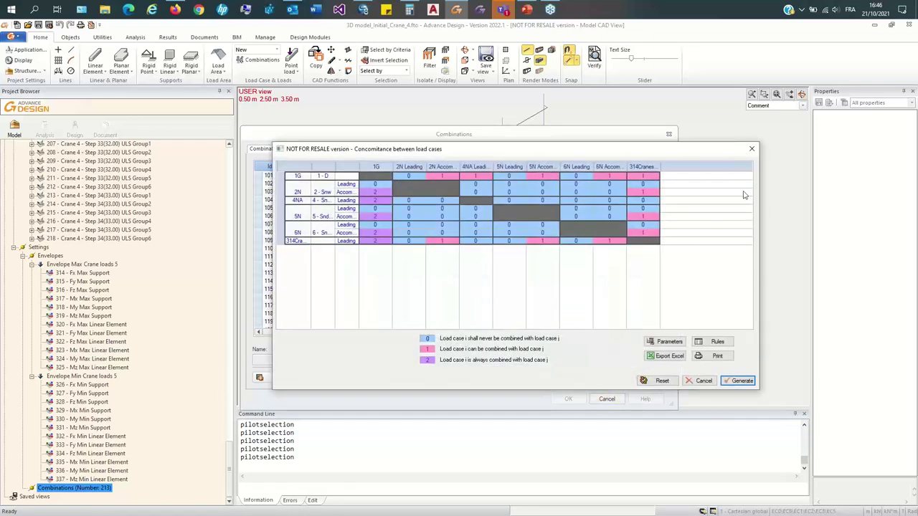
Step: Leave the concomitance matrix and the combinations without generating, and check the crane load case Step 34(33.00) ULS Group6
{"action": "left_click", "coordinate": [752, 148]}
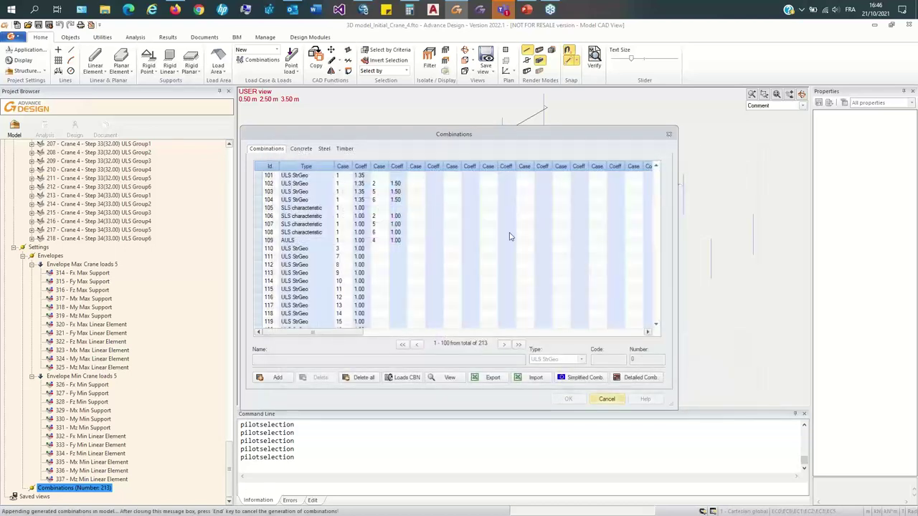
{"action": "left_click", "coordinate": [669, 134]}
{"action": "scroll", "coordinate": [159, 323], "scroll_direction": "up", "scroll_amount": 15}
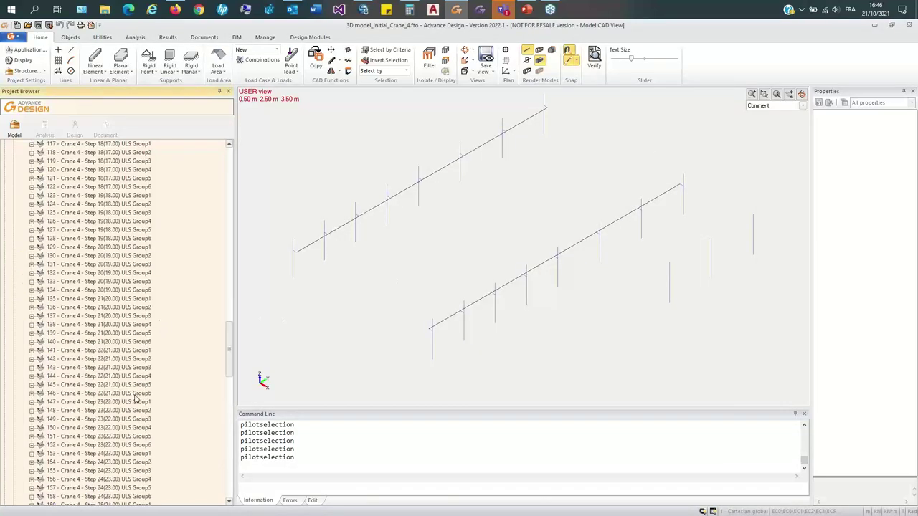
{"action": "scroll", "coordinate": [133, 402], "scroll_direction": "down", "scroll_amount": 14}
{"action": "scroll", "coordinate": [122, 409], "scroll_direction": "up", "scroll_amount": 9}
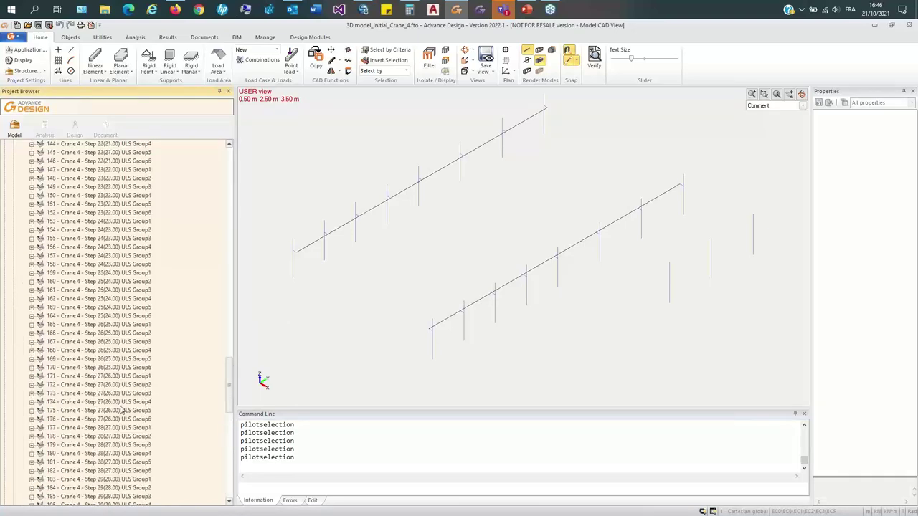
{"action": "scroll", "coordinate": [122, 408], "scroll_direction": "down", "scroll_amount": 18}
{"action": "left_click", "coordinate": [125, 316]}
Step: Examine the load case list from the dead and snow loads through all crane load steps down to the envelopes
{"action": "scroll", "coordinate": [123, 323], "scroll_direction": "up", "scroll_amount": 20}
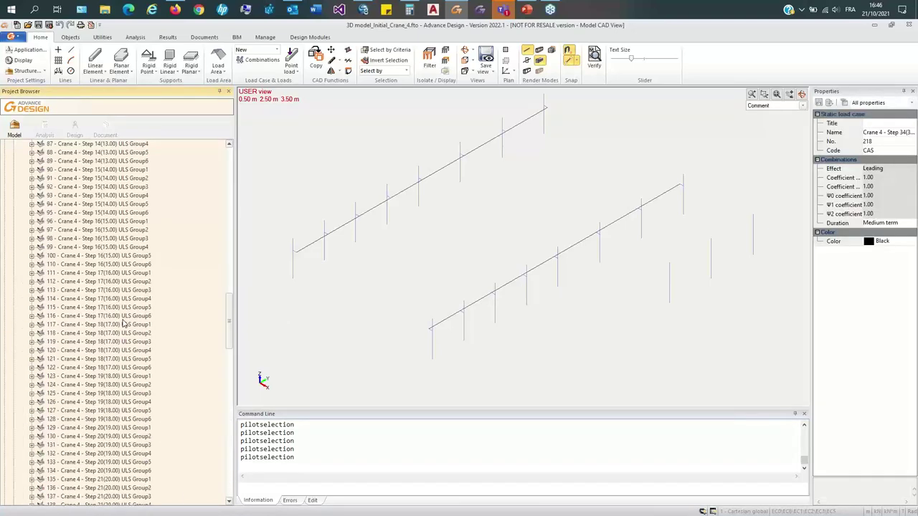
{"action": "scroll", "coordinate": [124, 327], "scroll_direction": "up", "scroll_amount": 18}
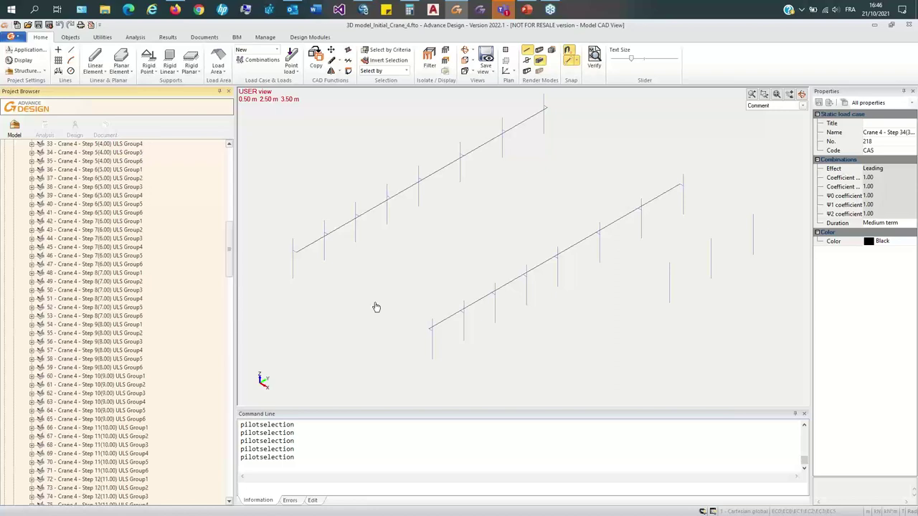
{"action": "left_click_drag", "start_coordinate": [229, 260], "coordinate": [231, 206]}
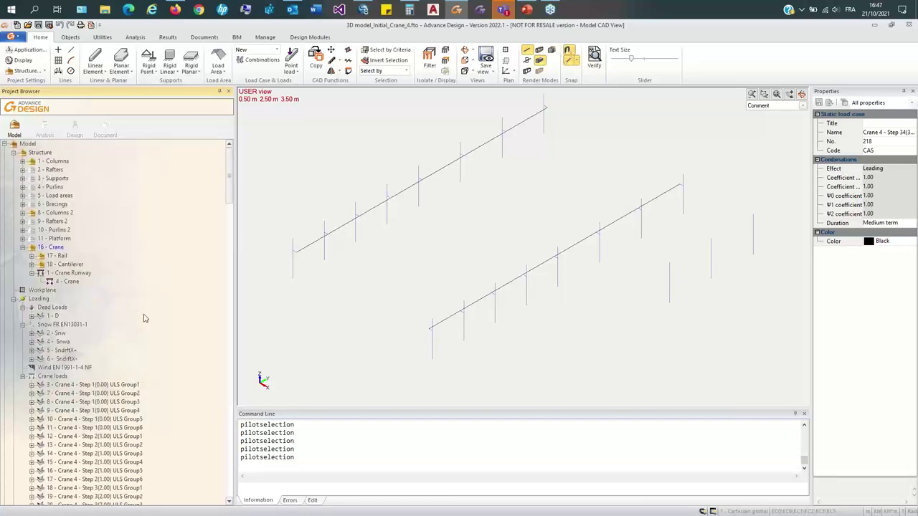
{"action": "scroll", "coordinate": [119, 390], "scroll_direction": "down", "scroll_amount": 1}
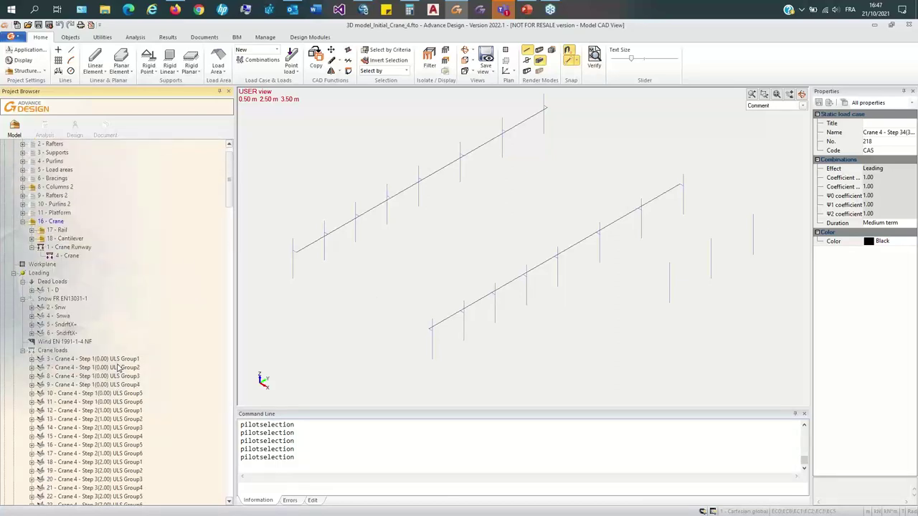
{"action": "scroll", "coordinate": [118, 365], "scroll_direction": "down", "scroll_amount": 1}
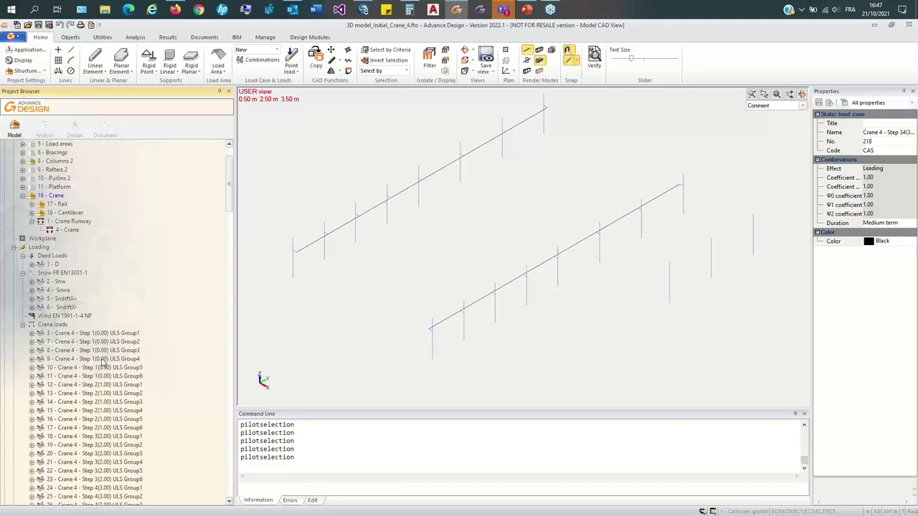
{"action": "scroll", "coordinate": [103, 362], "scroll_direction": "down", "scroll_amount": 4}
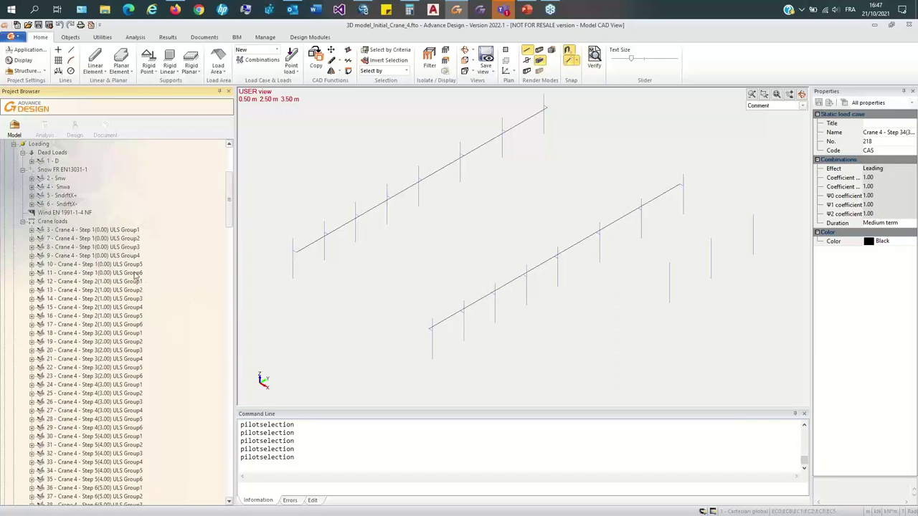
{"action": "scroll", "coordinate": [112, 367], "scroll_direction": "down", "scroll_amount": 20}
{"action": "scroll", "coordinate": [113, 366], "scroll_direction": "down", "scroll_amount": 20}
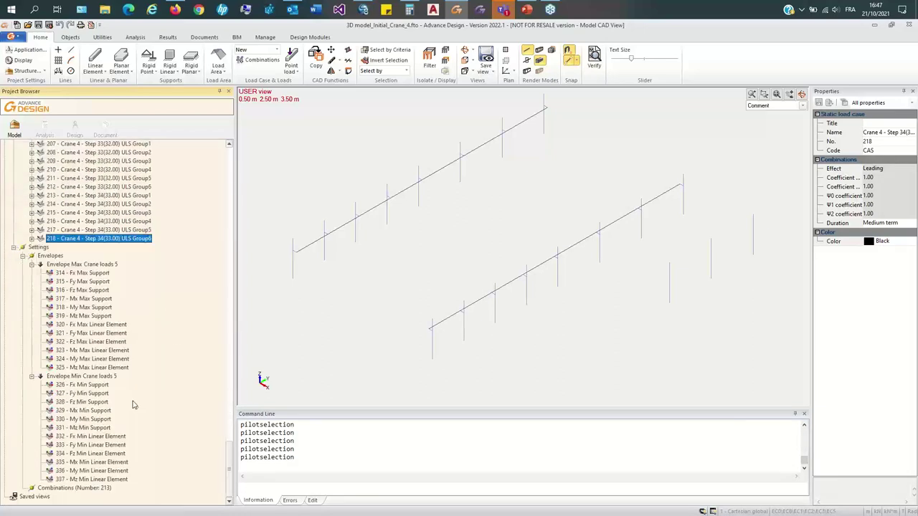
Step: Delete all Max and Min crane load envelopes
{"action": "left_click", "coordinate": [50, 256]}
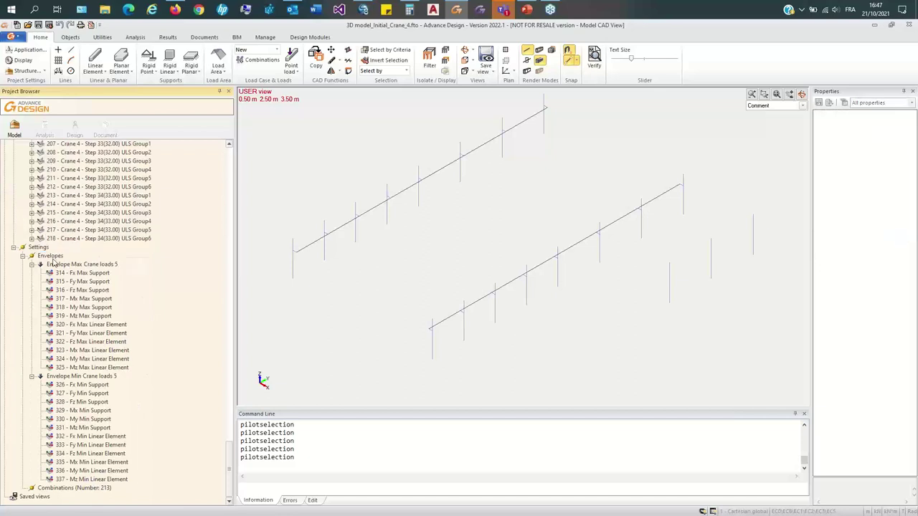
{"action": "right_click", "coordinate": [50, 256]}
{"action": "left_click", "coordinate": [71, 274]}
{"action": "left_click", "coordinate": [446, 294]}
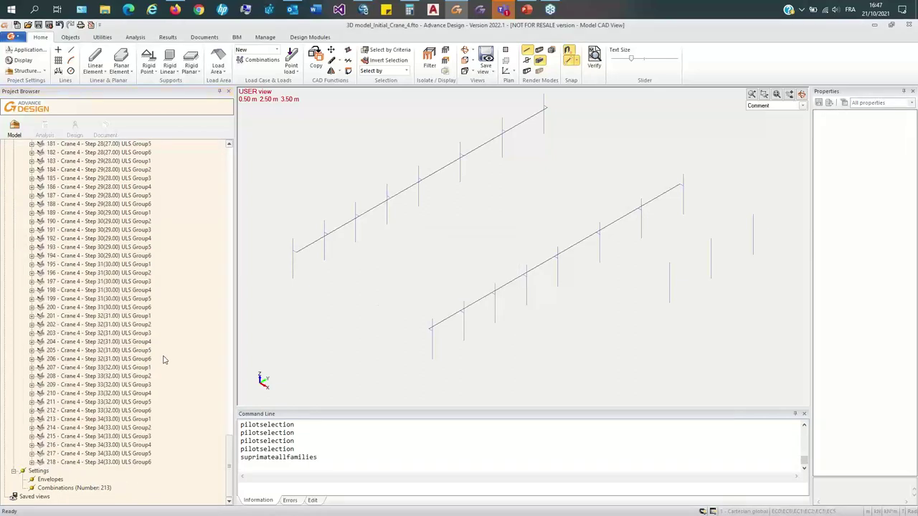
Step: View the existing load combinations in the combination properties
{"action": "left_click", "coordinate": [72, 488]}
{"action": "right_click", "coordinate": [73, 490]}
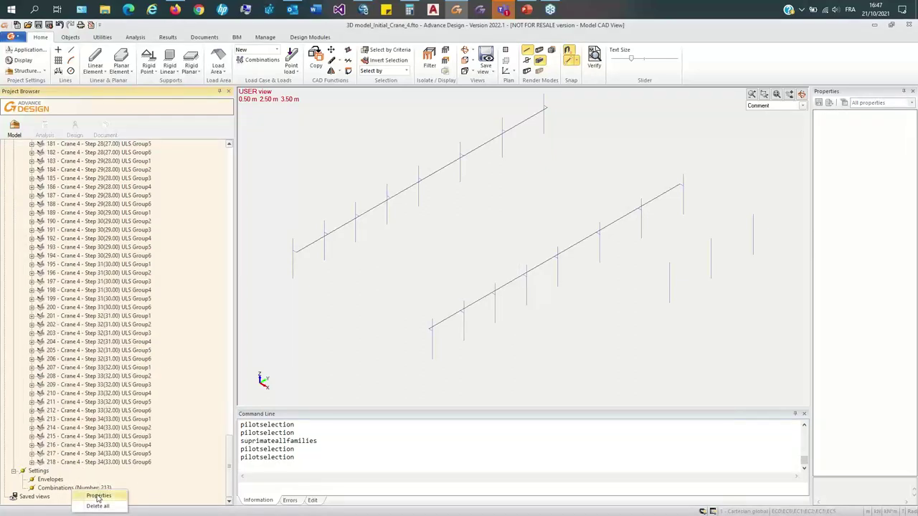
{"action": "left_click", "coordinate": [98, 496]}
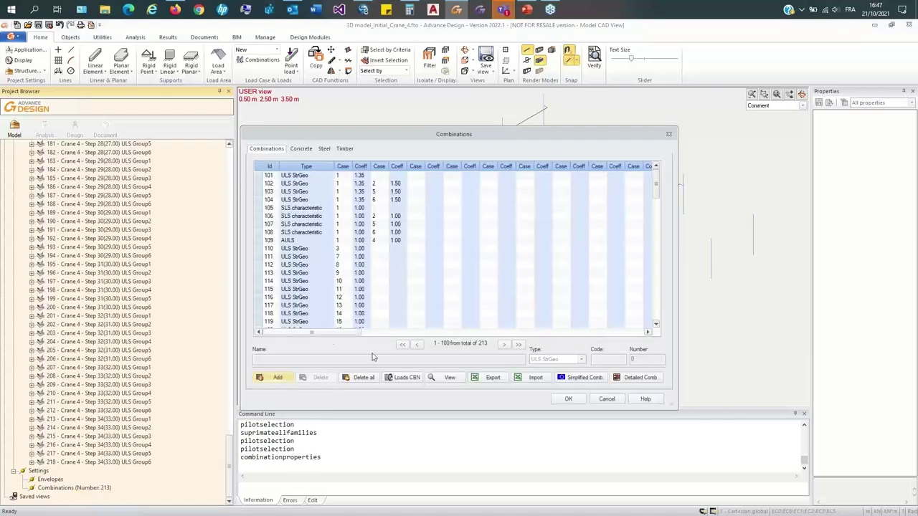
{"action": "left_click", "coordinate": [568, 398]}
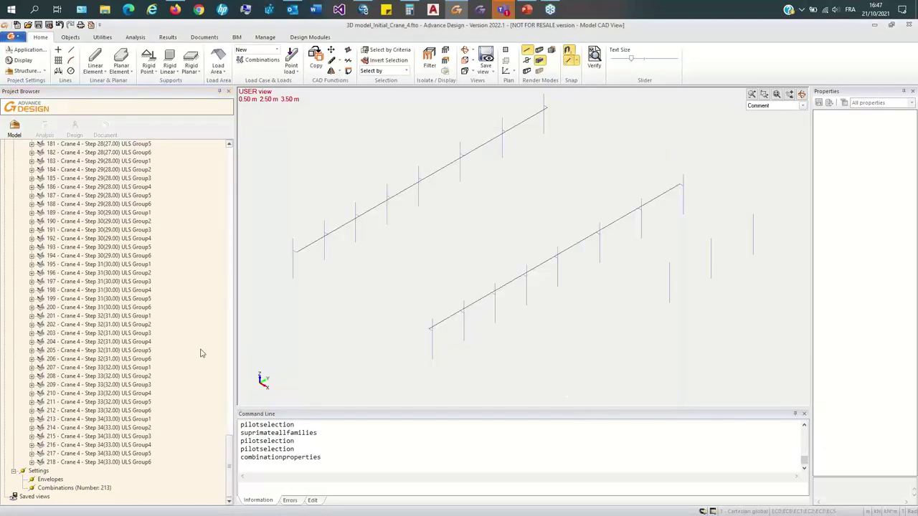
Step: In the crane's wheel load definition, disable ULS Groups 2, 3, 4 and 6, keeping only Groups 1 and 5 enabled
{"action": "scroll", "coordinate": [93, 367], "scroll_direction": "up", "scroll_amount": 20}
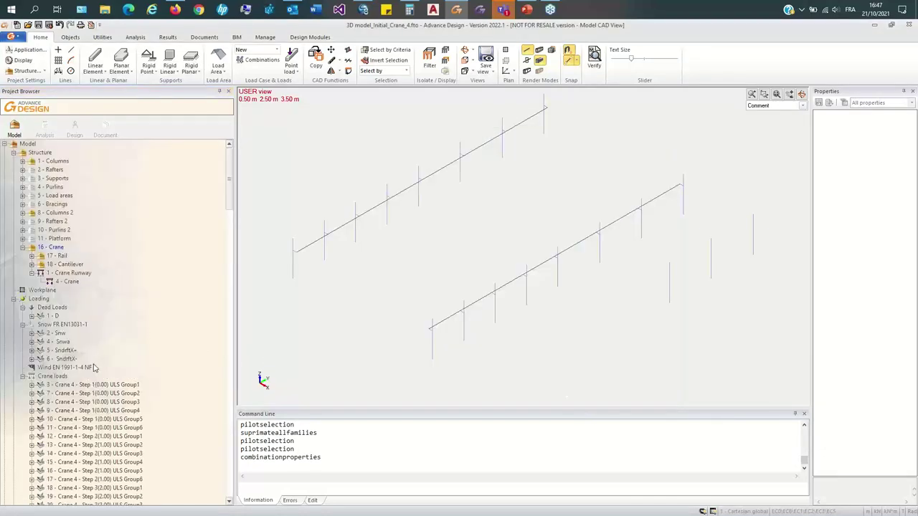
{"action": "left_click", "coordinate": [67, 281]}
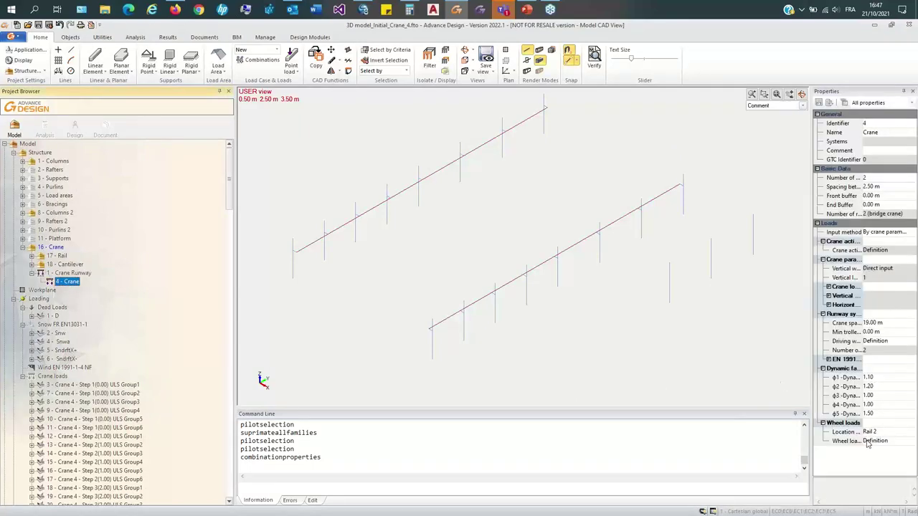
{"action": "left_click", "coordinate": [874, 440]}
{"action": "left_click", "coordinate": [867, 440]}
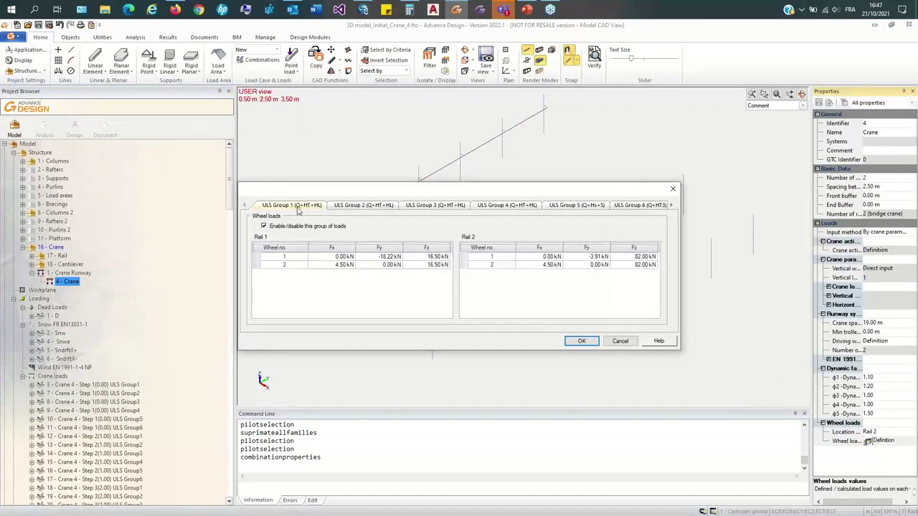
{"action": "left_click", "coordinate": [348, 205]}
{"action": "left_click", "coordinate": [307, 228]}
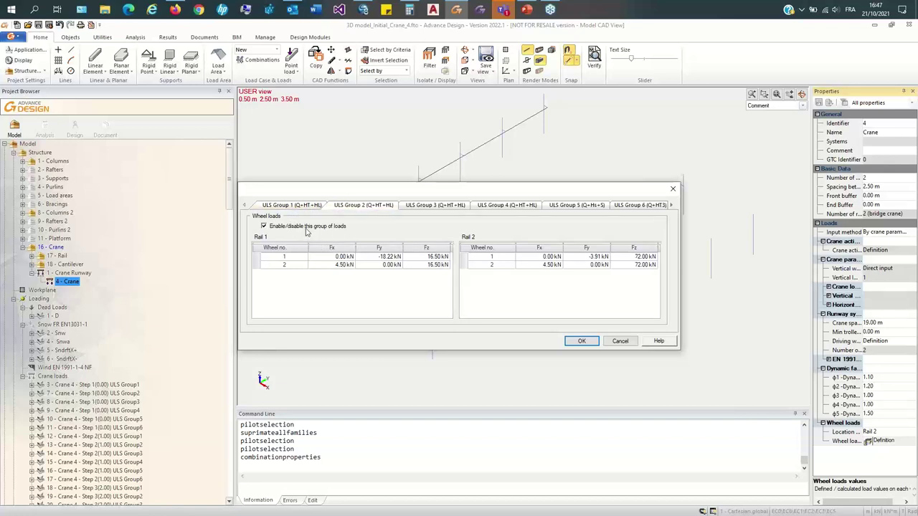
{"action": "left_click", "coordinate": [430, 205]}
{"action": "left_click", "coordinate": [324, 227]}
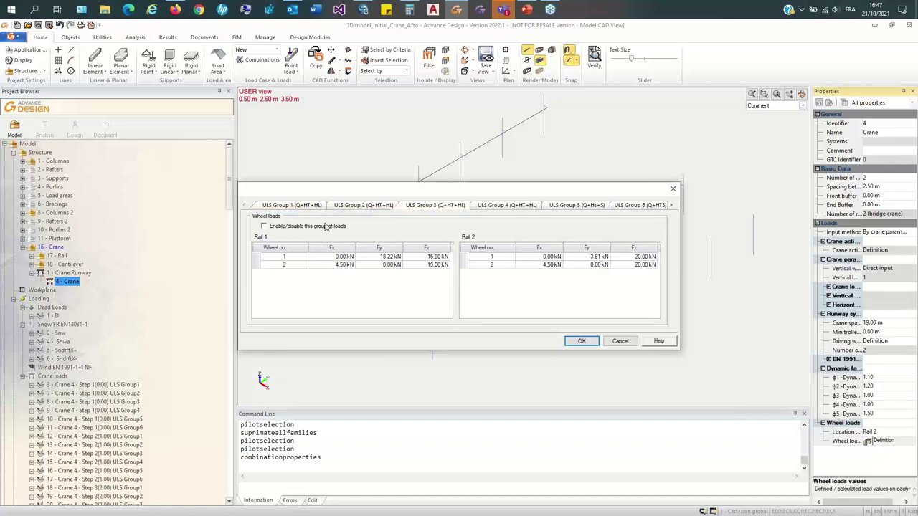
{"action": "left_click", "coordinate": [502, 206]}
{"action": "left_click", "coordinate": [578, 207]}
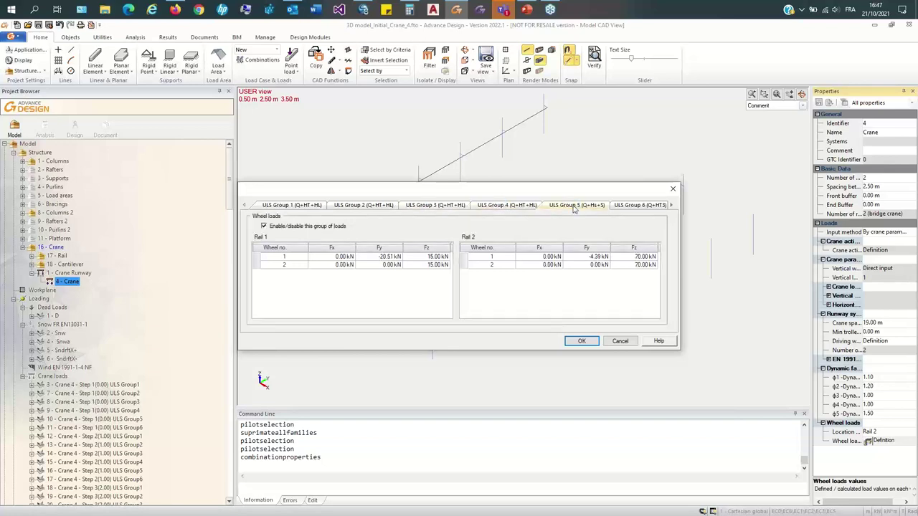
{"action": "left_click", "coordinate": [631, 206]}
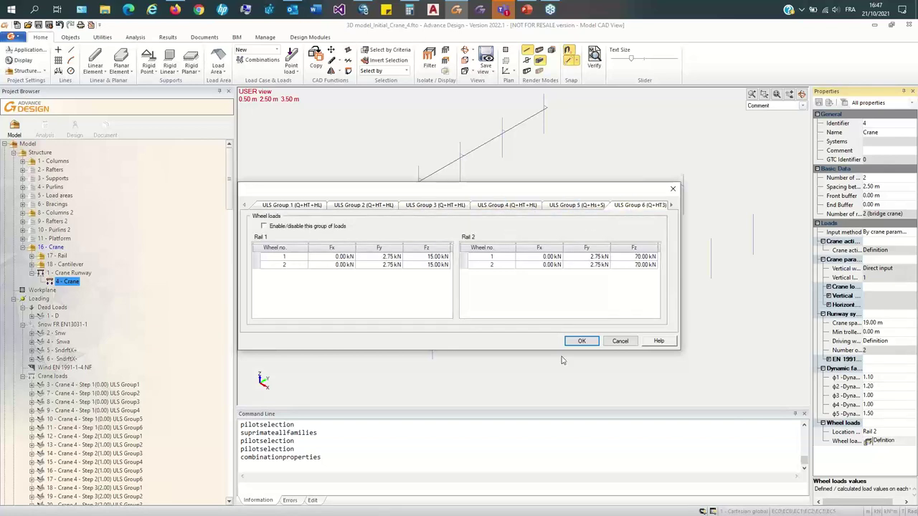
{"action": "left_click", "coordinate": [581, 341]}
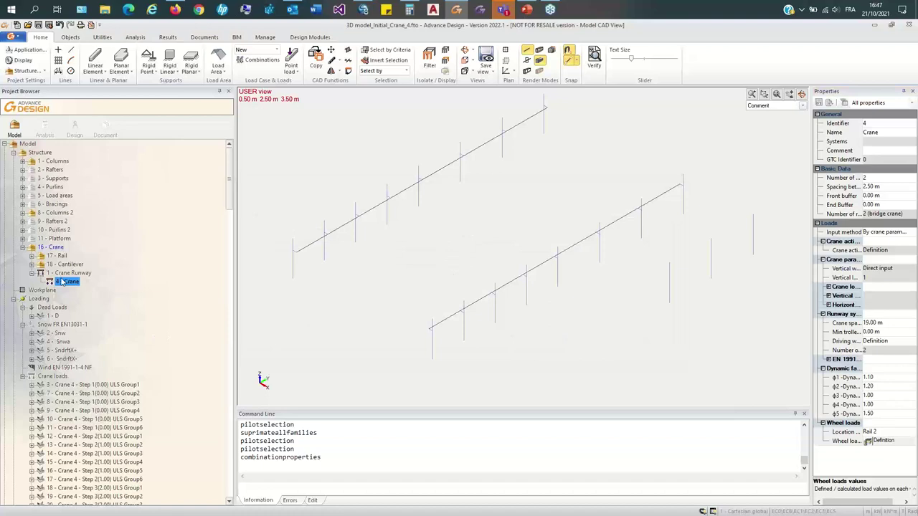
Step: Regenerate the moving load cases and envelopes for the Crane loads family
{"action": "left_click", "coordinate": [57, 376]}
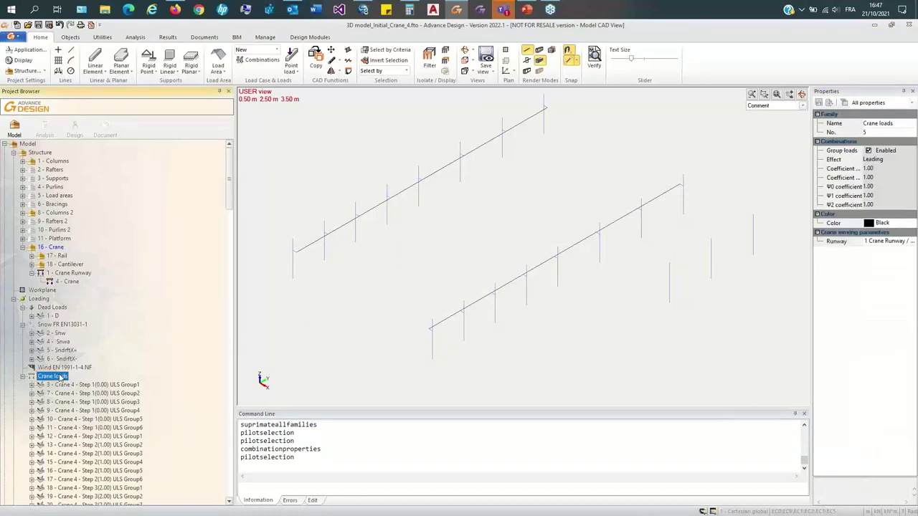
{"action": "right_click", "coordinate": [62, 376]}
{"action": "left_click", "coordinate": [99, 391]}
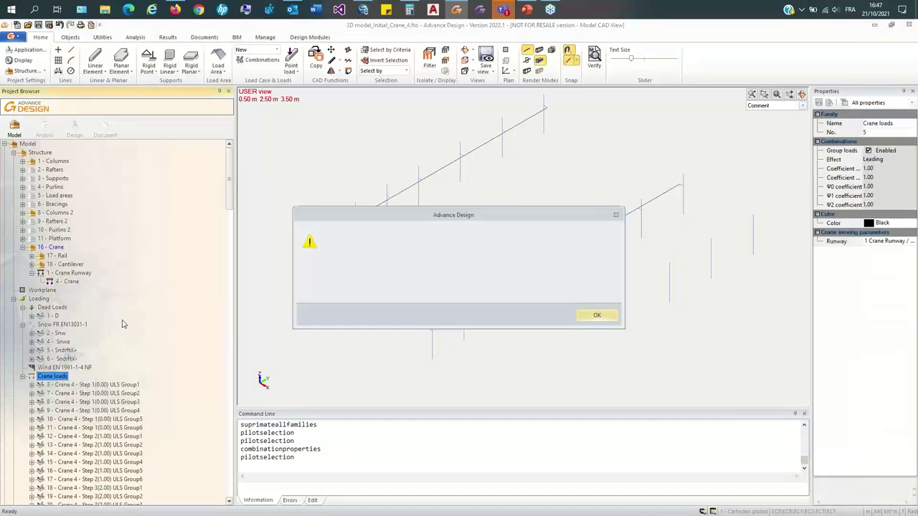
{"action": "left_click", "coordinate": [608, 317]}
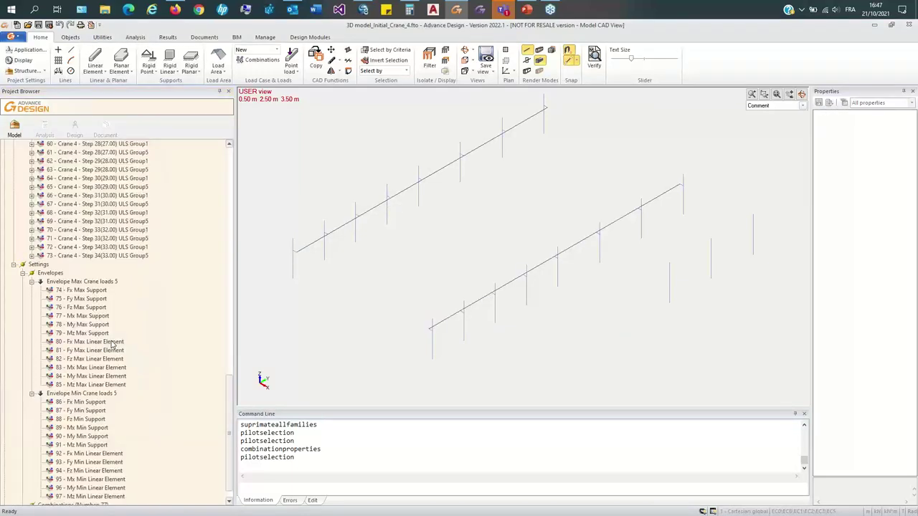
Step: Examine the regenerated Group1 and Group5 crane load cases and the Max and Min crane load envelopes
{"action": "scroll", "coordinate": [113, 380], "scroll_direction": "down", "scroll_amount": 5}
{"action": "scroll", "coordinate": [115, 410], "scroll_direction": "down", "scroll_amount": 3}
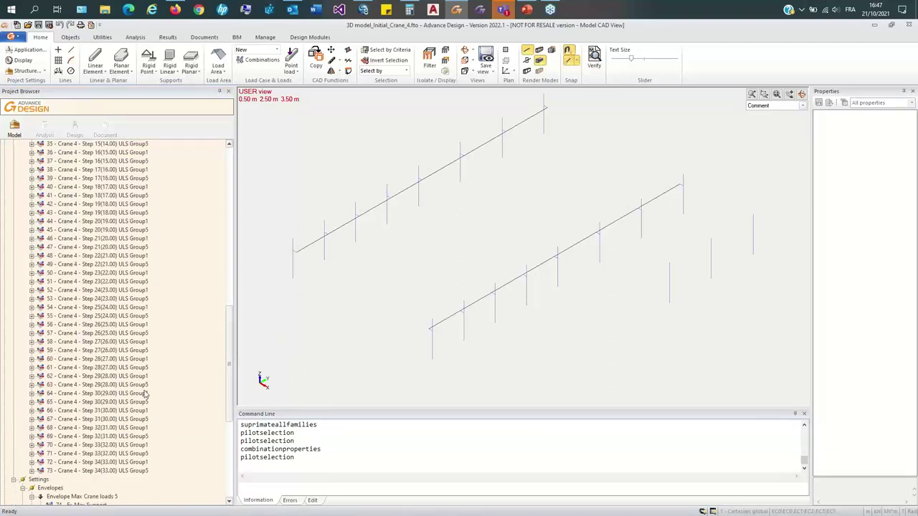
{"action": "scroll", "coordinate": [142, 378], "scroll_direction": "down", "scroll_amount": 5}
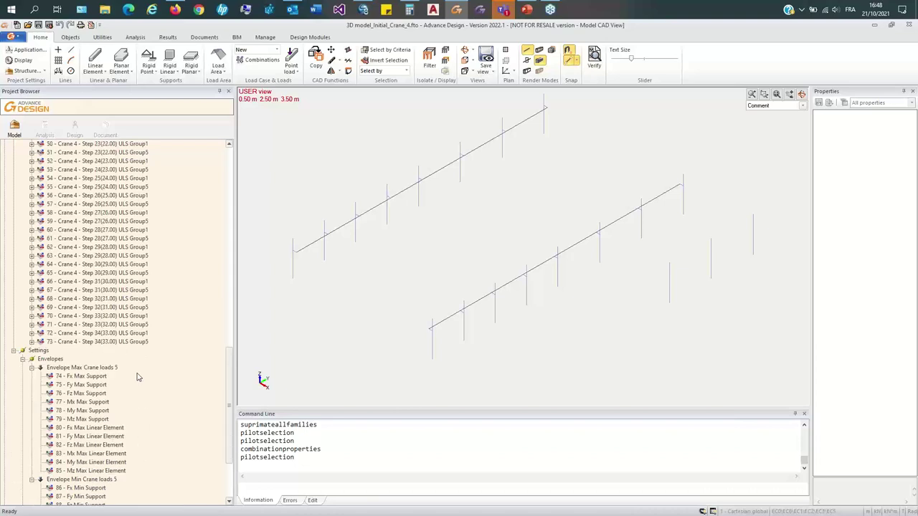
{"action": "scroll", "coordinate": [137, 376], "scroll_direction": "down", "scroll_amount": 2}
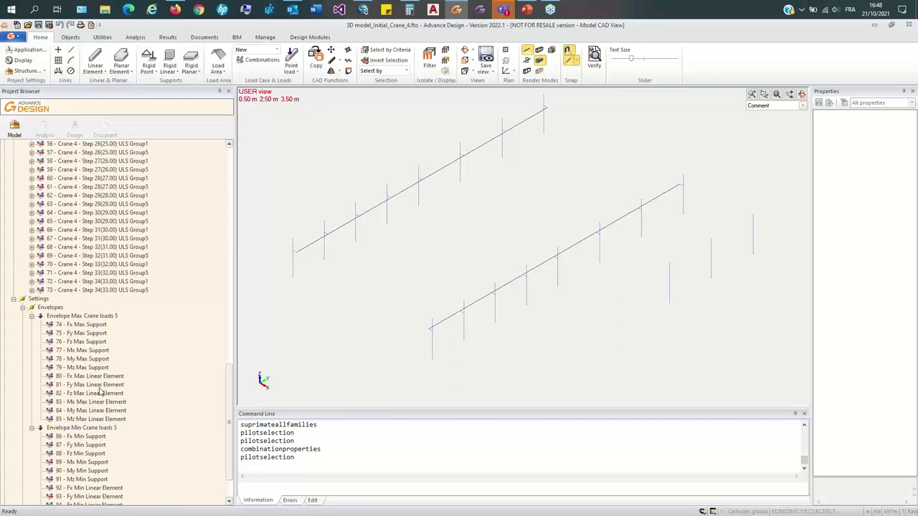
{"action": "scroll", "coordinate": [101, 379], "scroll_direction": "up", "scroll_amount": 10}
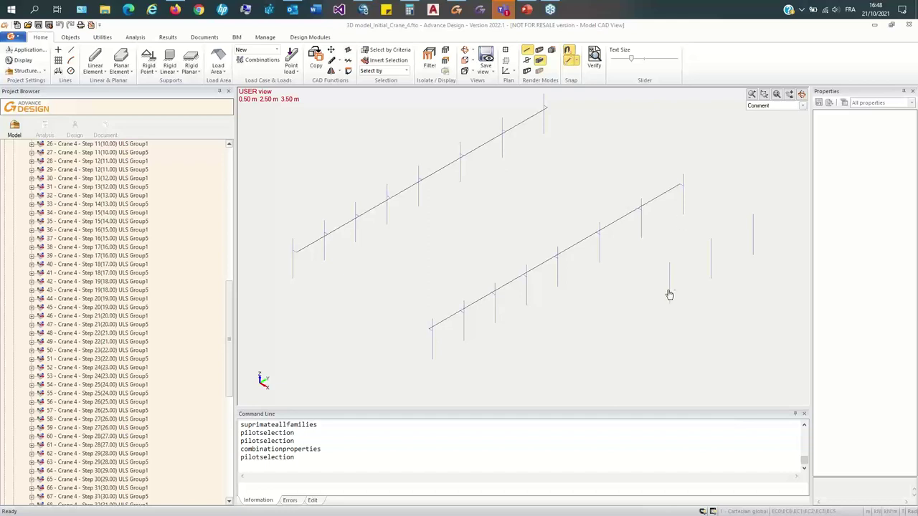
{"action": "middle_click_drag", "start_coordinate": [621, 300], "coordinate": [616, 300]}
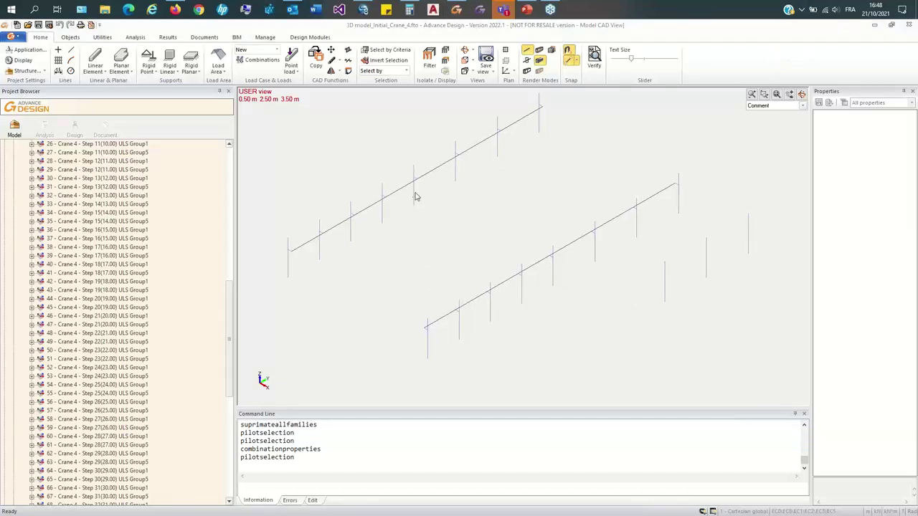
{"action": "scroll", "coordinate": [127, 228], "scroll_direction": "down", "scroll_amount": 12}
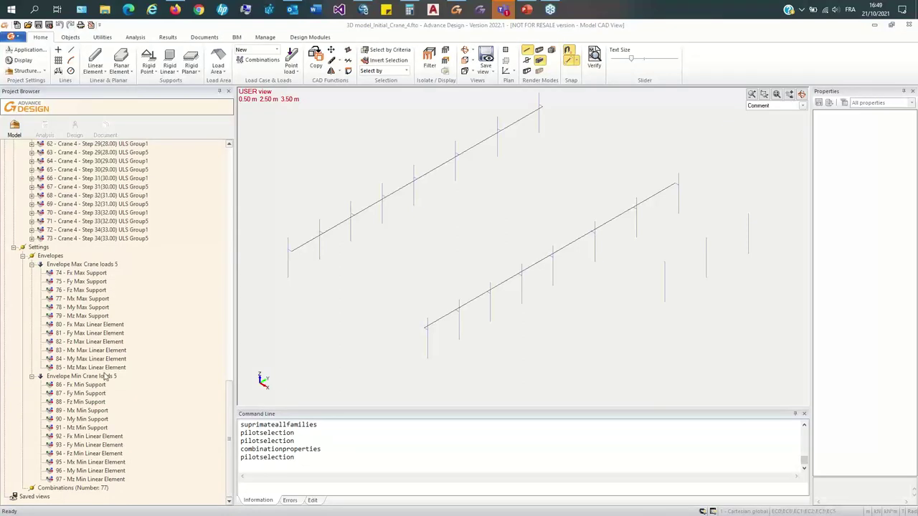
Step: Start detailed generation of the load combinations, updating the load case codes and applying all default concomitance rules
{"action": "double_click", "coordinate": [78, 488]}
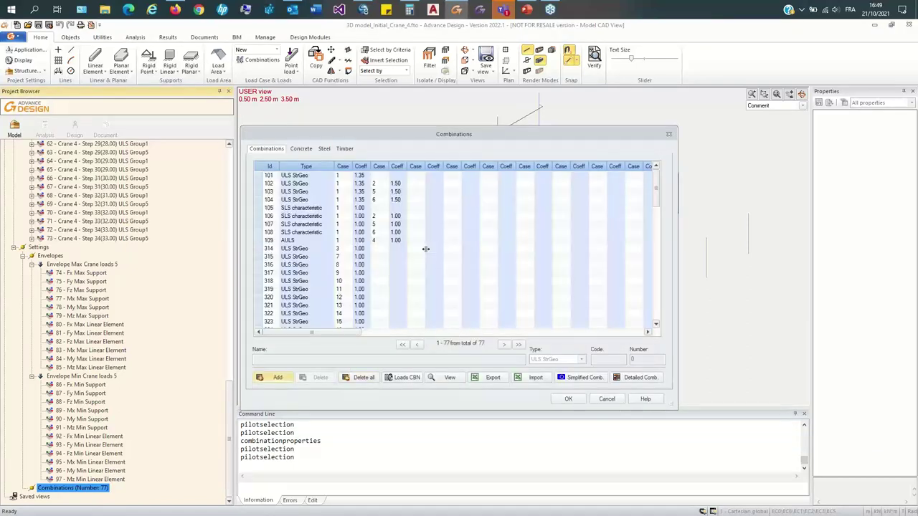
{"action": "left_click", "coordinate": [644, 379]}
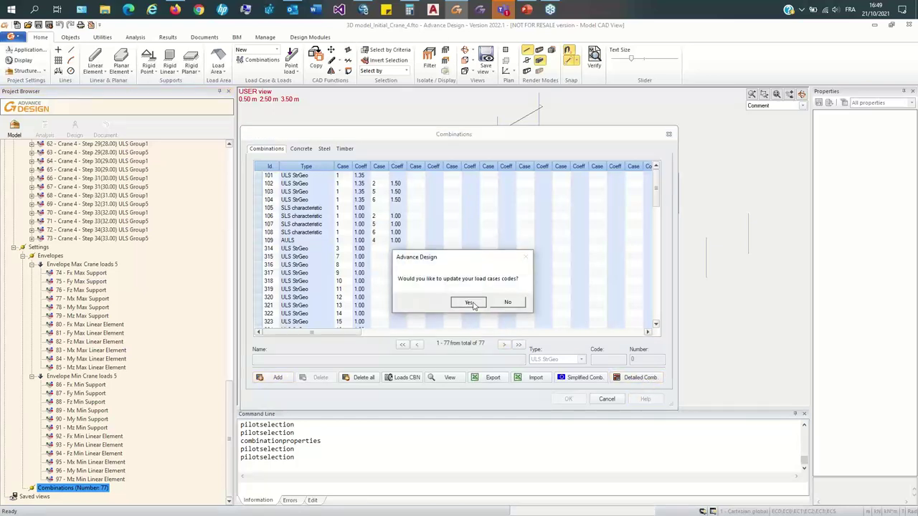
{"action": "left_click", "coordinate": [471, 304]}
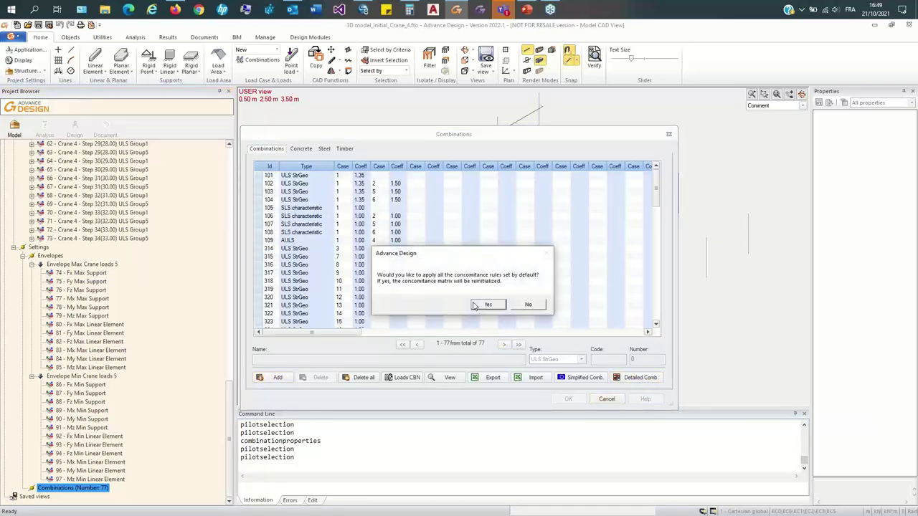
{"action": "left_click", "coordinate": [484, 305]}
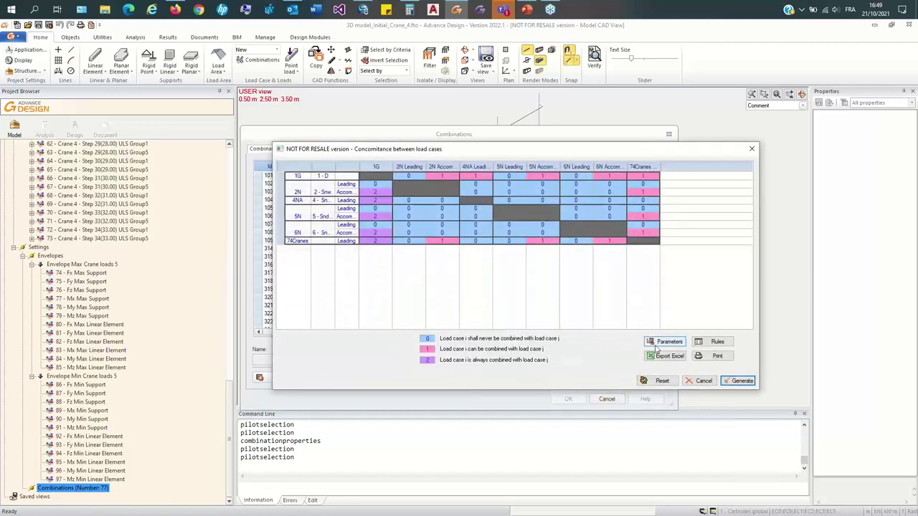
Step: Exclude the SLS Frequent and Quasi-permanent situations in the general parameters, keeping only ULS STR/GEO, and generate the combinations
{"action": "left_click", "coordinate": [657, 344]}
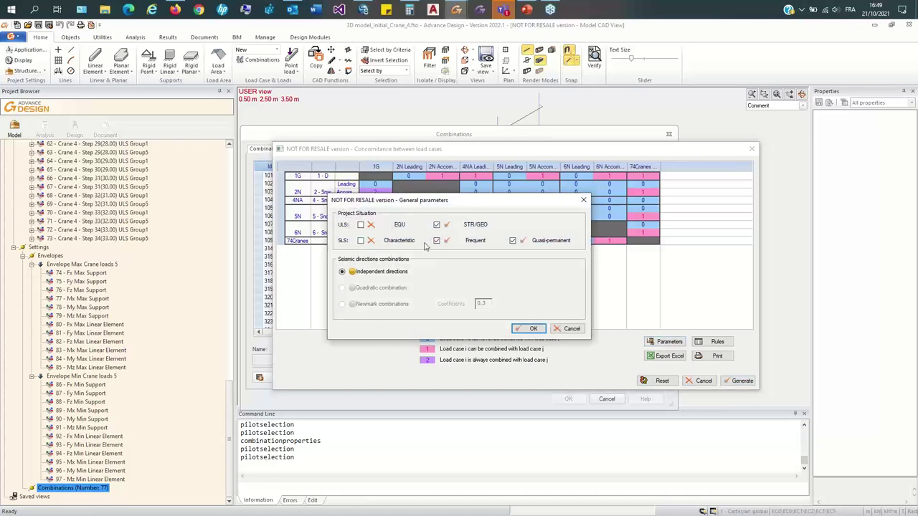
{"action": "left_click", "coordinate": [436, 240]}
{"action": "left_click", "coordinate": [513, 240]}
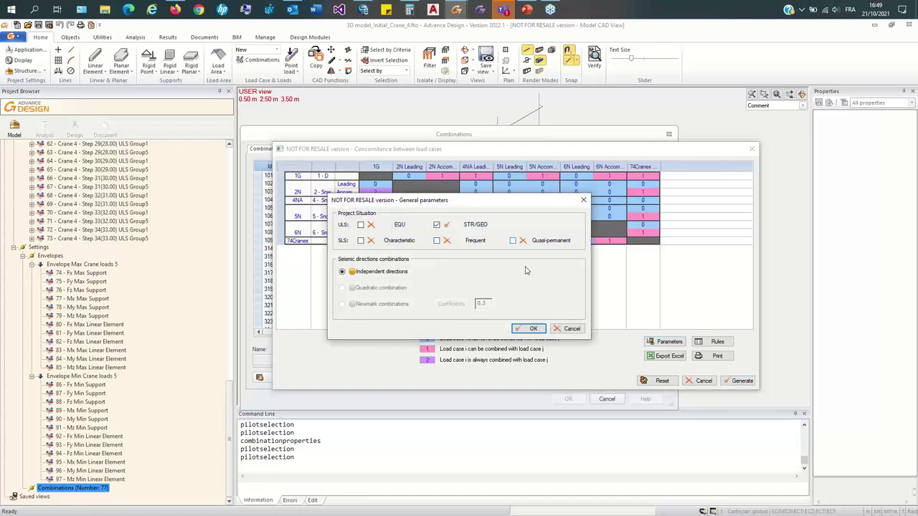
{"action": "left_click", "coordinate": [533, 328]}
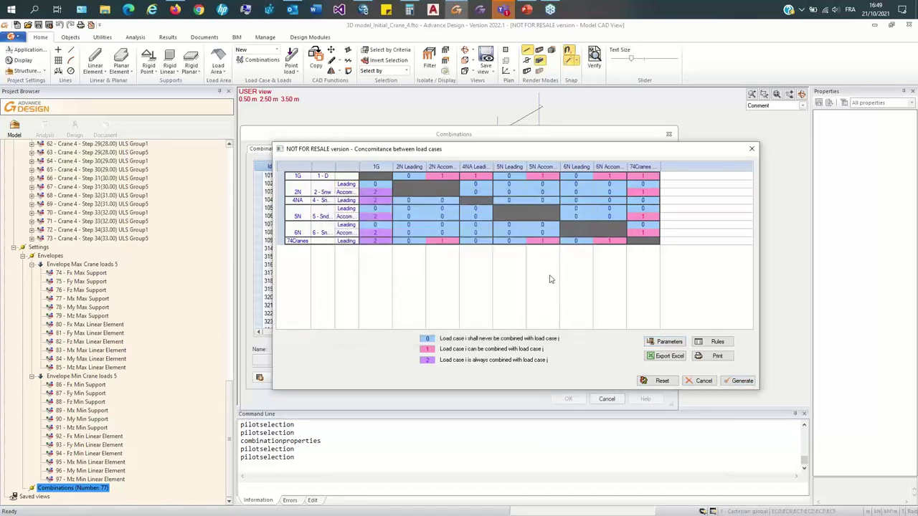
{"action": "left_click", "coordinate": [727, 380]}
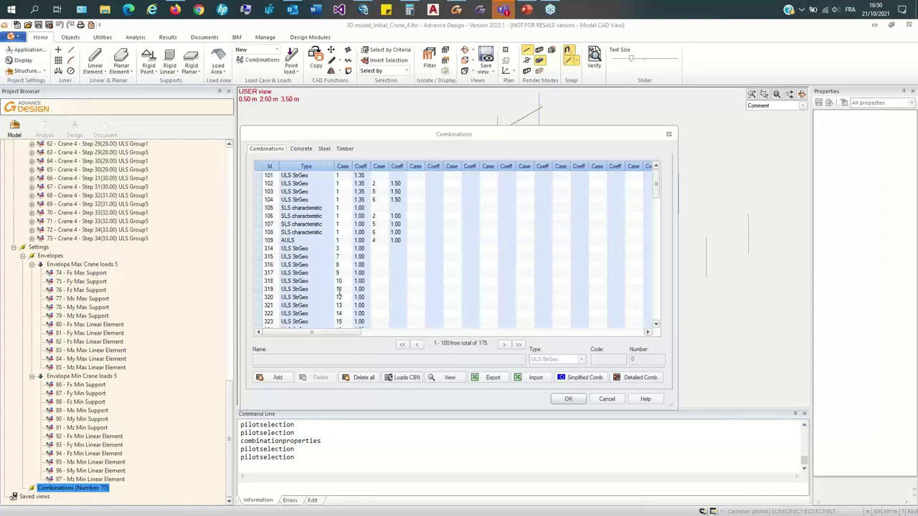
Step: Examine the generated ULS combinations, from the single crane load cases through to those pairing dead load with crane envelopes
{"action": "scroll", "coordinate": [339, 289], "scroll_direction": "down", "scroll_amount": 2}
{"action": "scroll", "coordinate": [339, 289], "scroll_direction": "down", "scroll_amount": 15}
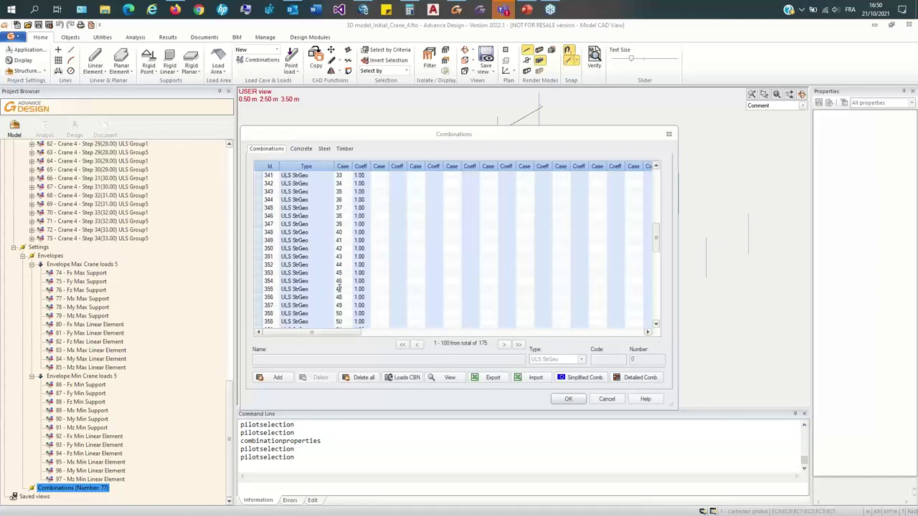
{"action": "scroll", "coordinate": [339, 289], "scroll_direction": "down", "scroll_amount": 10}
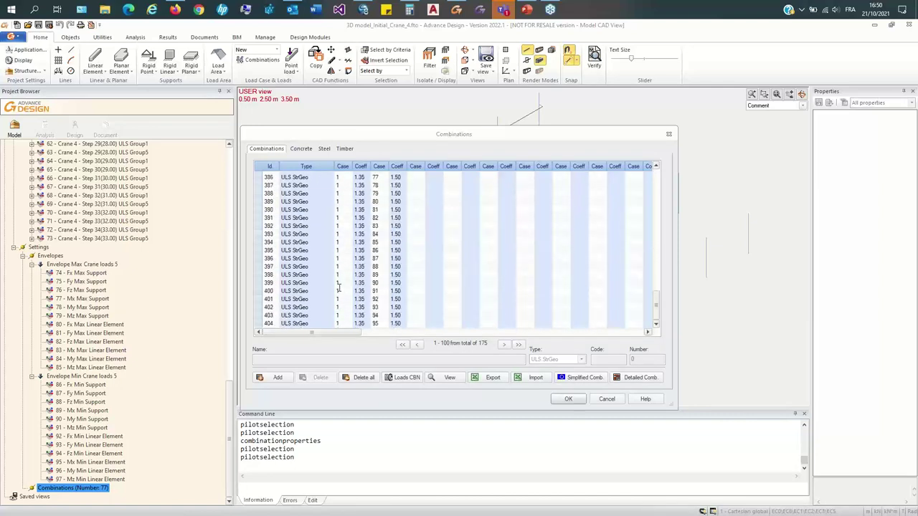
{"action": "scroll", "coordinate": [269, 290], "scroll_direction": "up", "scroll_amount": 5}
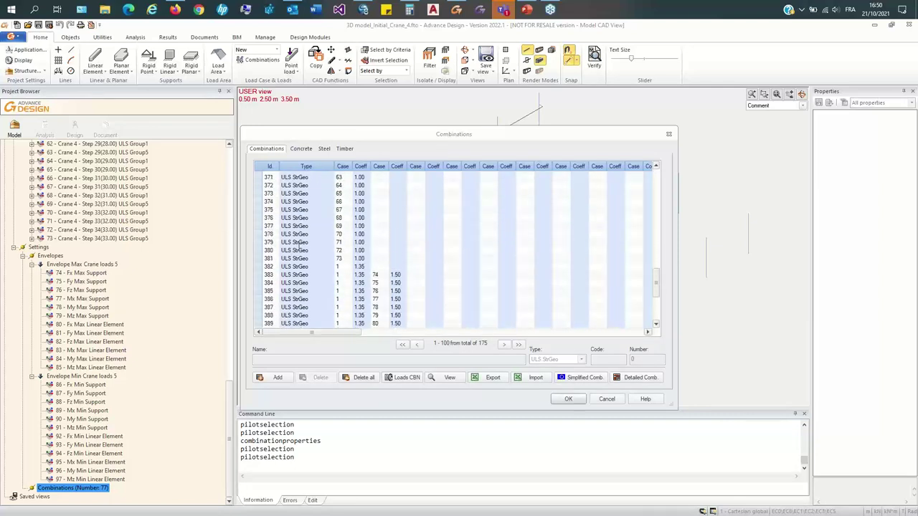
{"action": "left_click", "coordinate": [267, 266]}
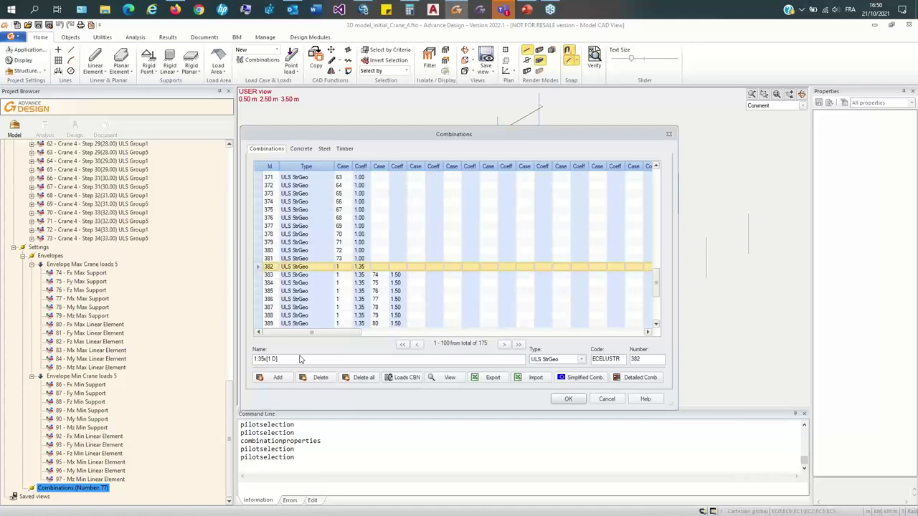
{"action": "scroll", "coordinate": [286, 287], "scroll_direction": "down", "scroll_amount": 4}
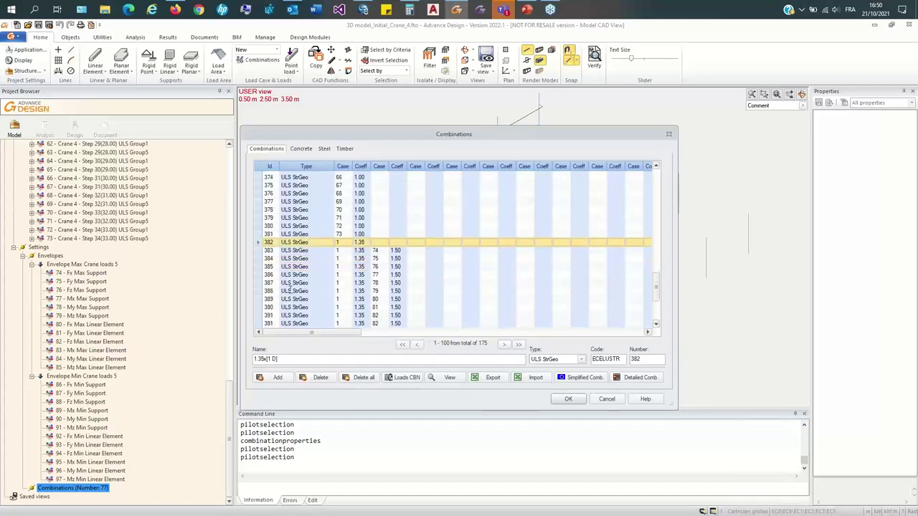
{"action": "scroll", "coordinate": [286, 284], "scroll_direction": "down", "scroll_amount": 1}
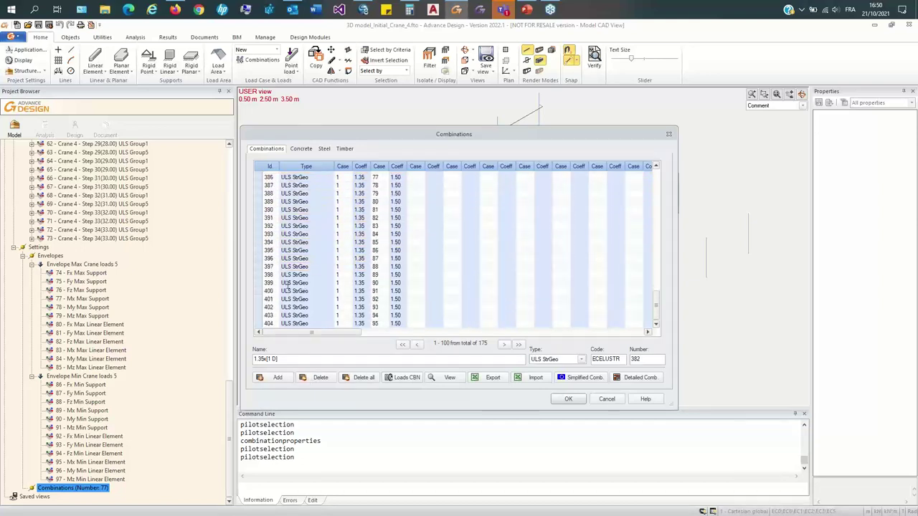
{"action": "left_click", "coordinate": [506, 345]}
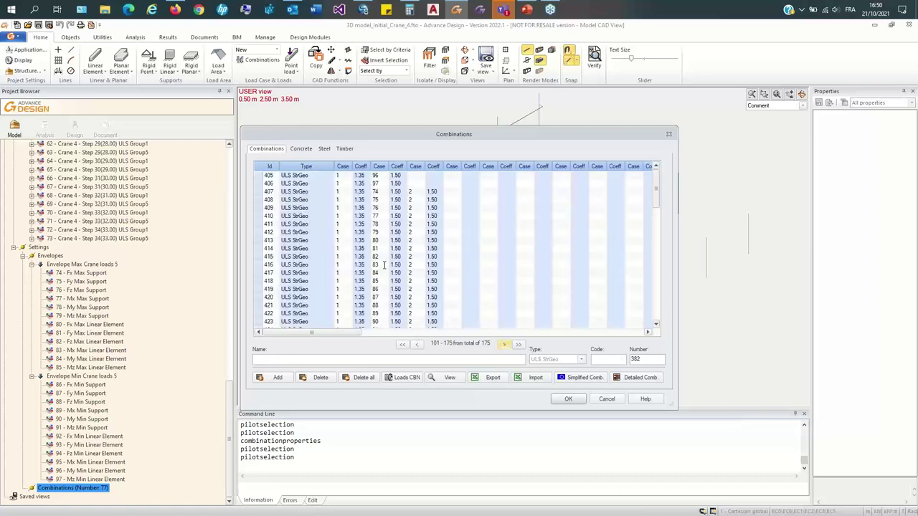
Step: Inspect the names of combinations 407 and 408, which join dead load, crane envelope and snow, and accept the combination list
{"action": "left_click", "coordinate": [262, 193]}
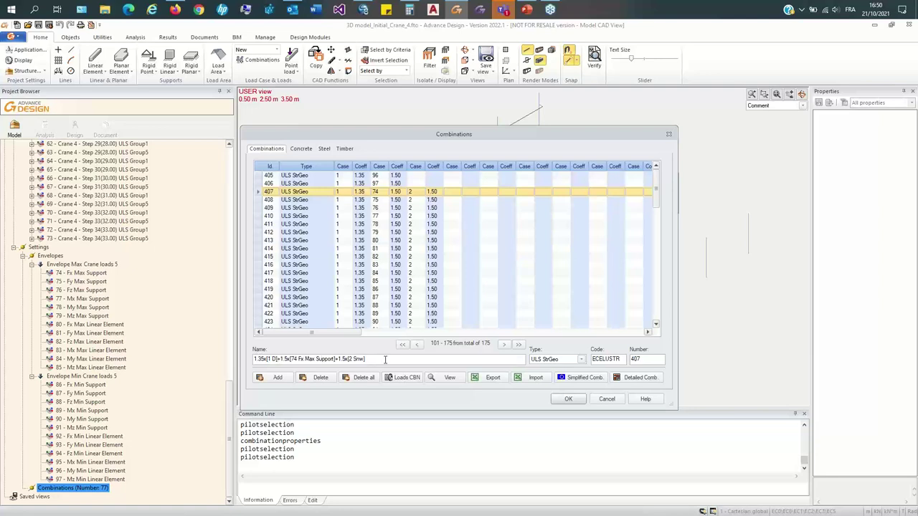
{"action": "left_click_drag", "start_coordinate": [362, 359], "coordinate": [341, 359]}
{"action": "key", "text": "End"}
{"action": "left_click_drag", "start_coordinate": [333, 358], "coordinate": [300, 359]}
{"action": "left_click", "coordinate": [331, 359]}
{"action": "left_click", "coordinate": [257, 202]}
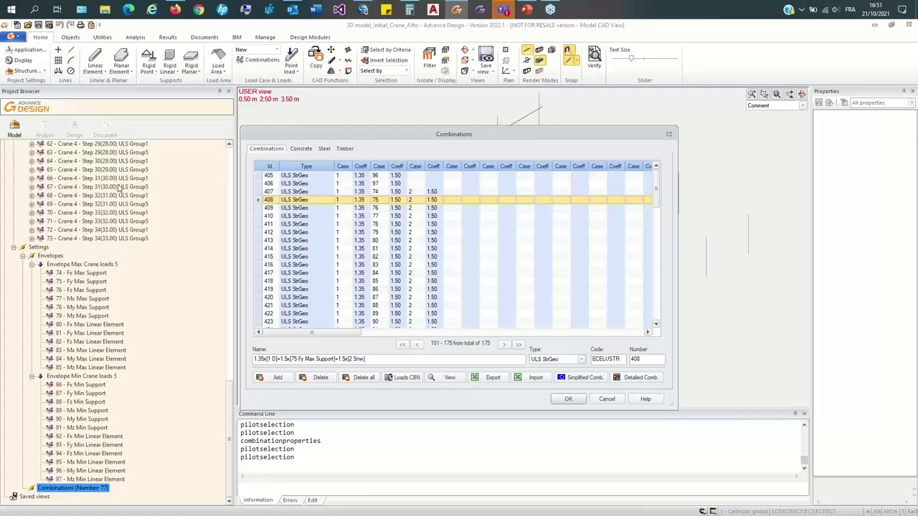
{"action": "left_click", "coordinate": [567, 399]}
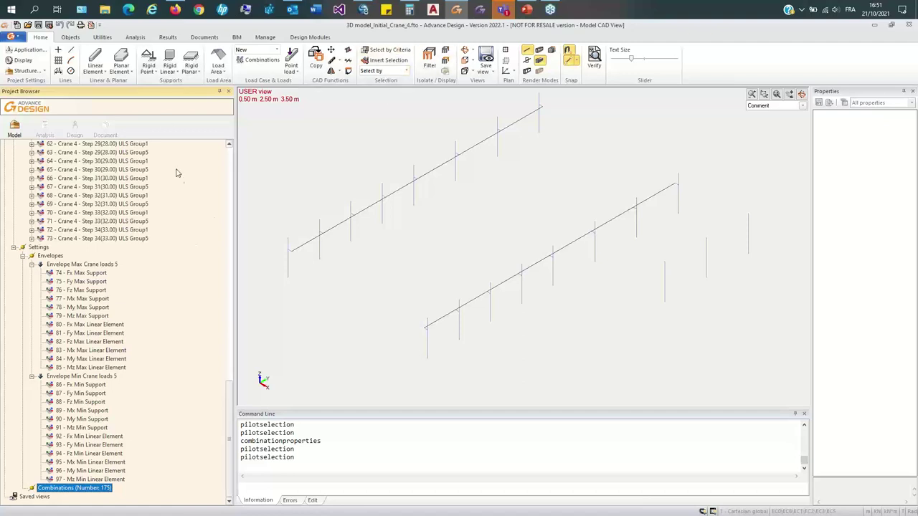
{"action": "left_click", "coordinate": [526, 9]}
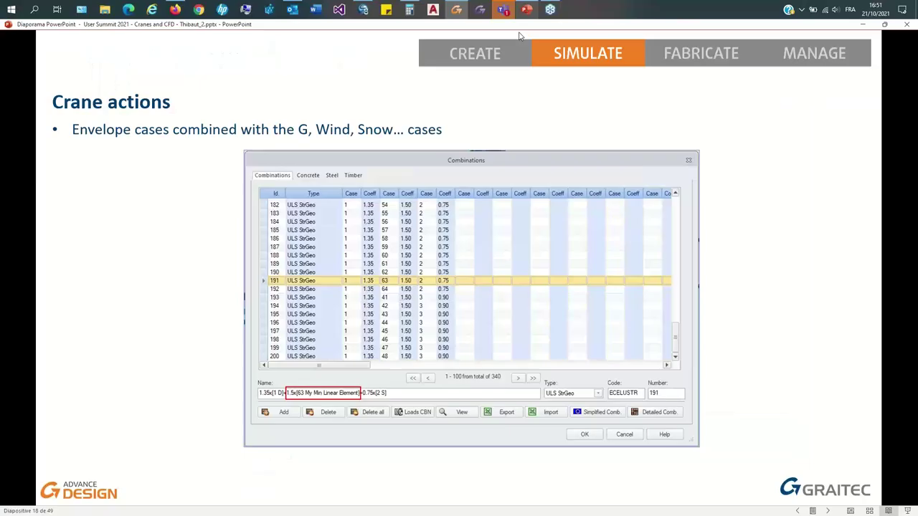
{"action": "left_click", "coordinate": [493, 217]}
{"action": "left_click", "coordinate": [492, 212]}
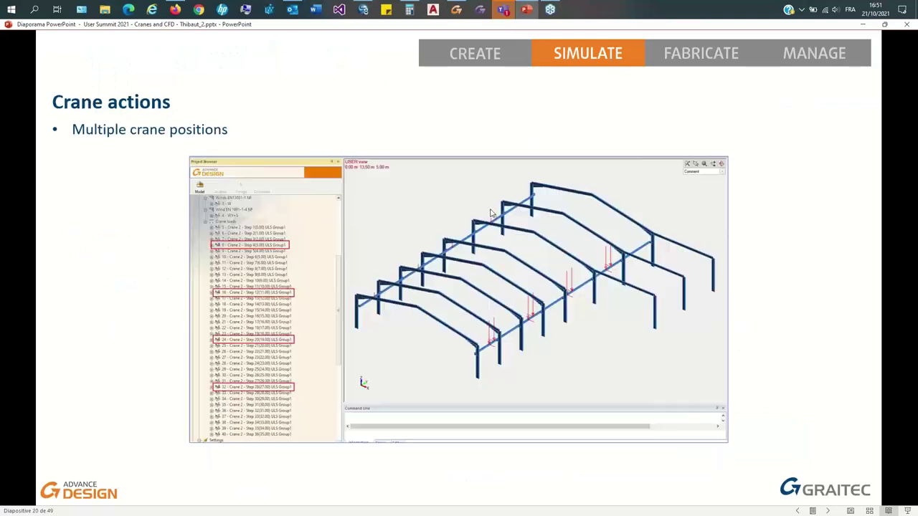
{"action": "left_click", "coordinate": [492, 212]}
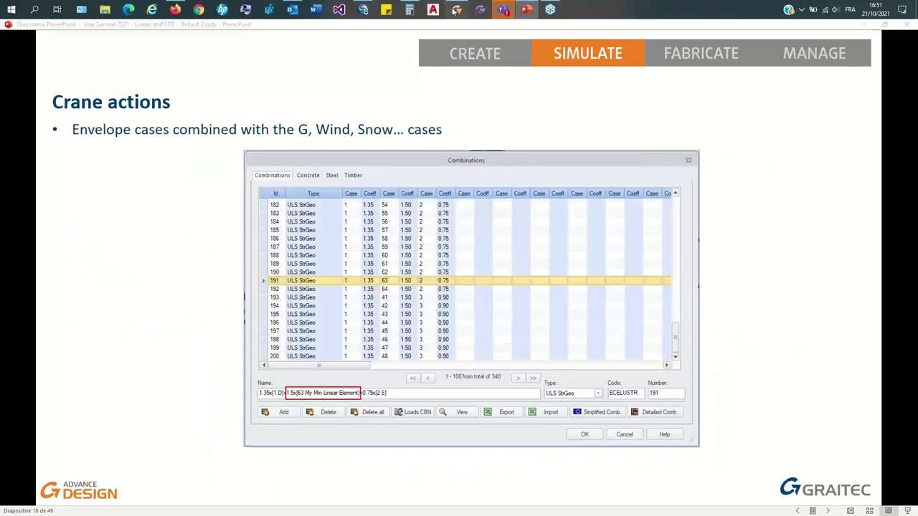
Step: Switch back to Advance Design and save the model
{"action": "left_click", "coordinate": [456, 10]}
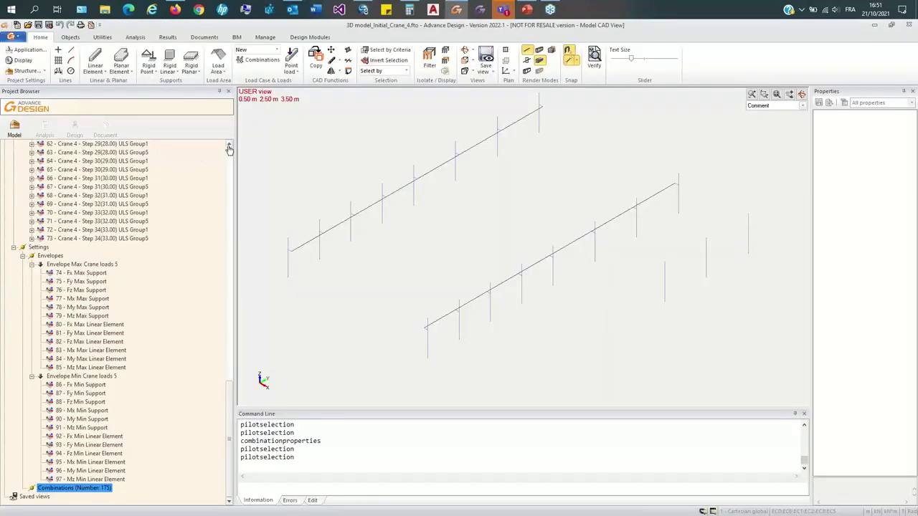
{"action": "key", "text": "ctrl+s"}
{"action": "left_click", "coordinate": [45, 129]}
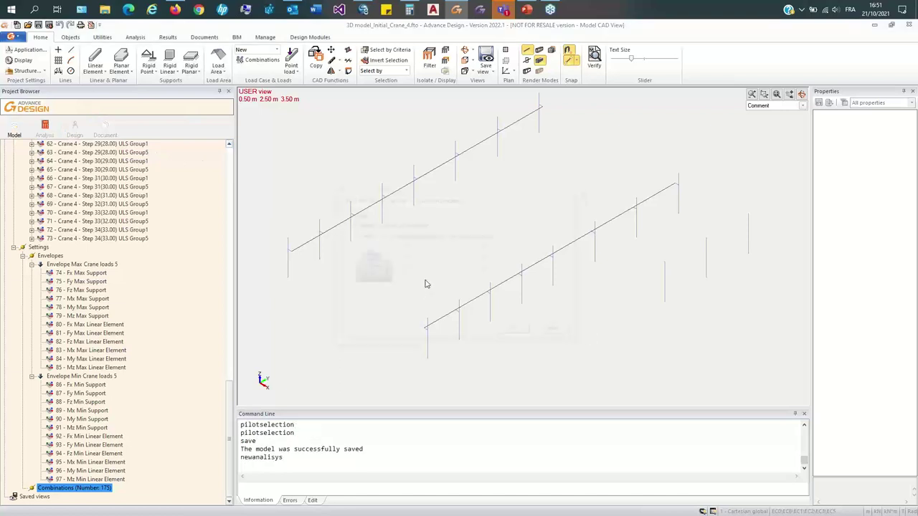
{"action": "left_click", "coordinate": [467, 236]}
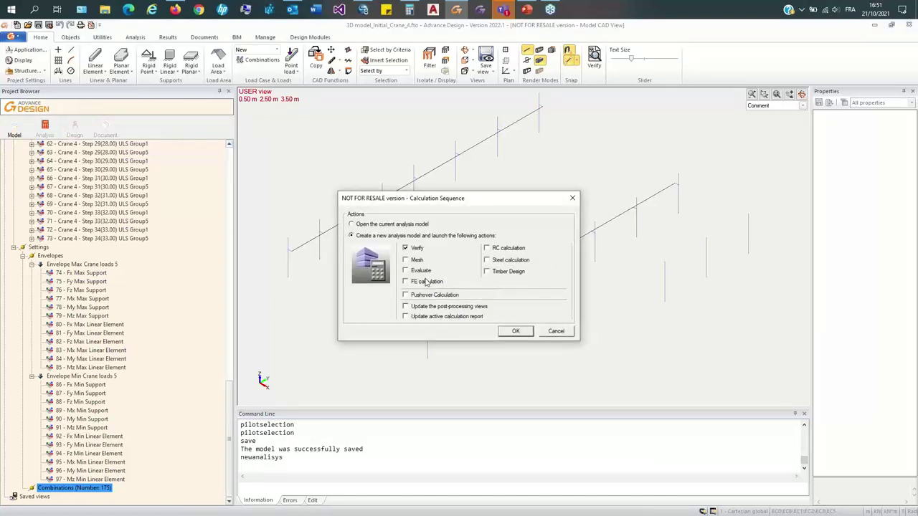
{"action": "left_click", "coordinate": [406, 281]}
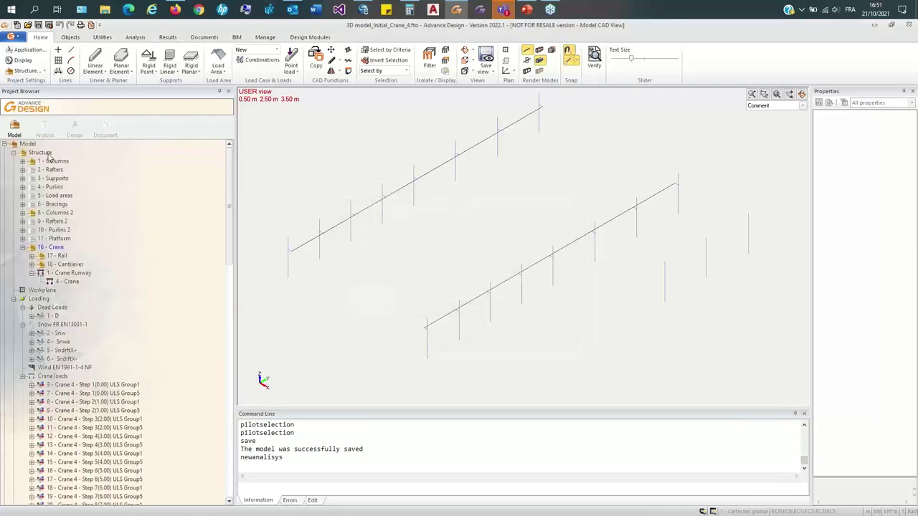
Step: Display the whole structure and render its elements as shapes with shaded faces
{"action": "left_click", "coordinate": [48, 153]}
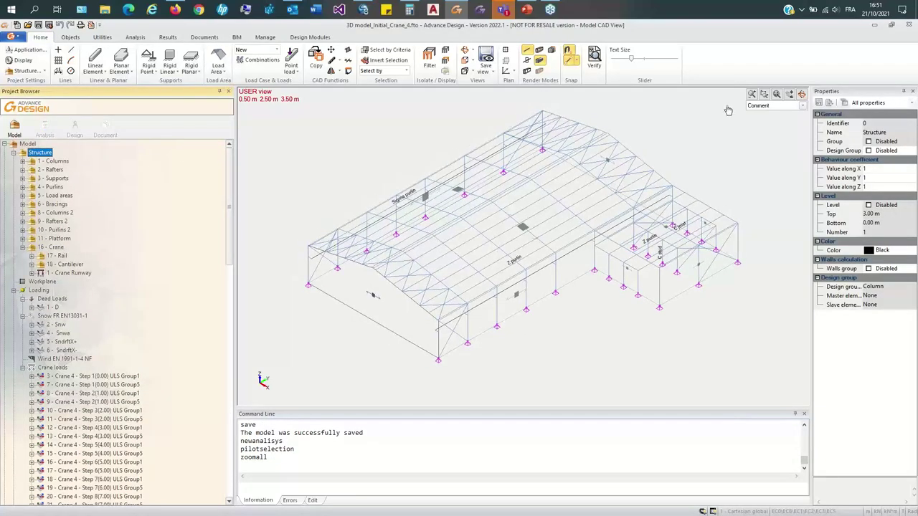
{"action": "scroll", "coordinate": [11, 144], "scroll_direction": "down", "scroll_amount": 20}
{"action": "scroll", "coordinate": [380, 149], "scroll_direction": "up", "scroll_amount": 5}
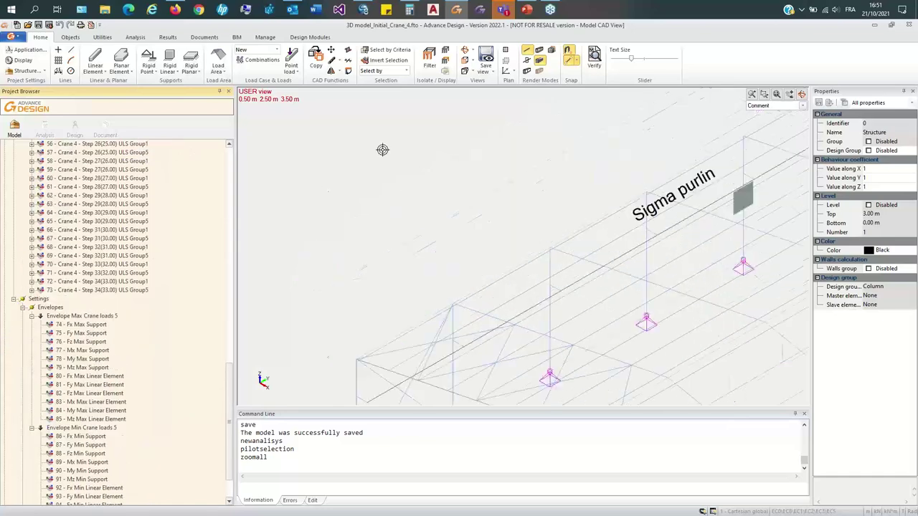
{"action": "left_click", "coordinate": [527, 70]}
{"action": "left_click", "coordinate": [541, 70]}
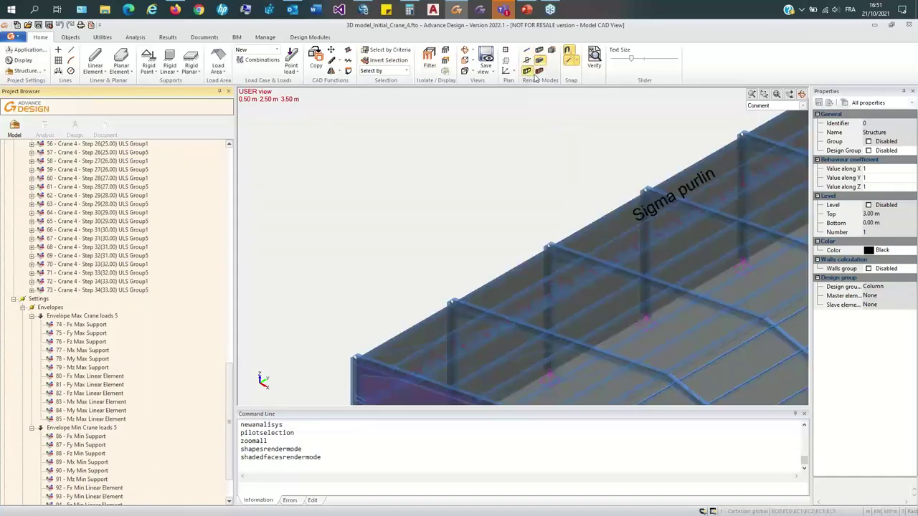
{"action": "middle_click", "coordinate": [493, 183]}
{"action": "middle_click", "coordinate": [346, 292]}
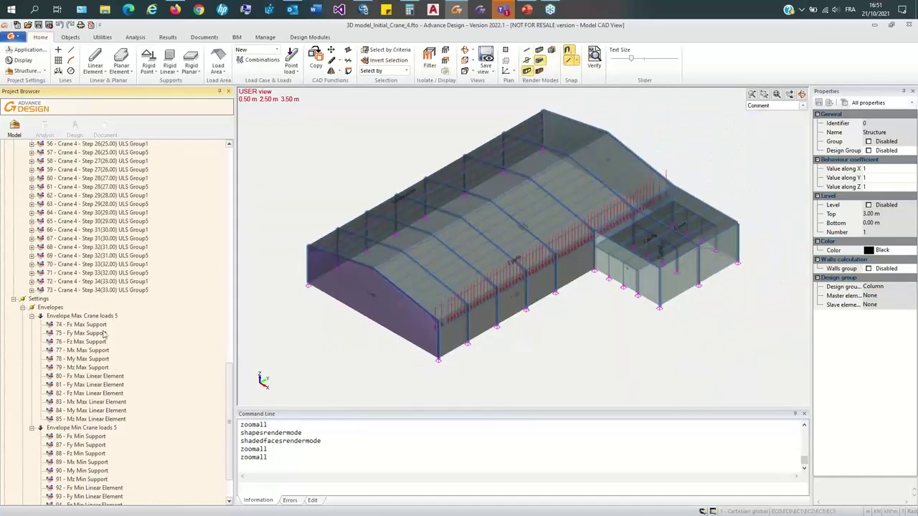
Step: Hide the Crane loads family in the model view and clear the selection
{"action": "scroll", "coordinate": [67, 241], "scroll_direction": "up", "scroll_amount": 20}
{"action": "left_click", "coordinate": [58, 350]}
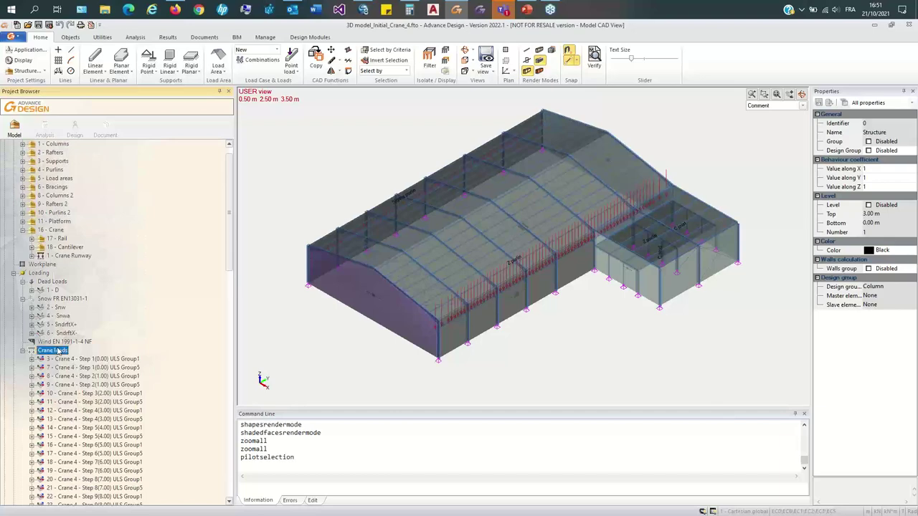
{"action": "key", "text": "Escape"}
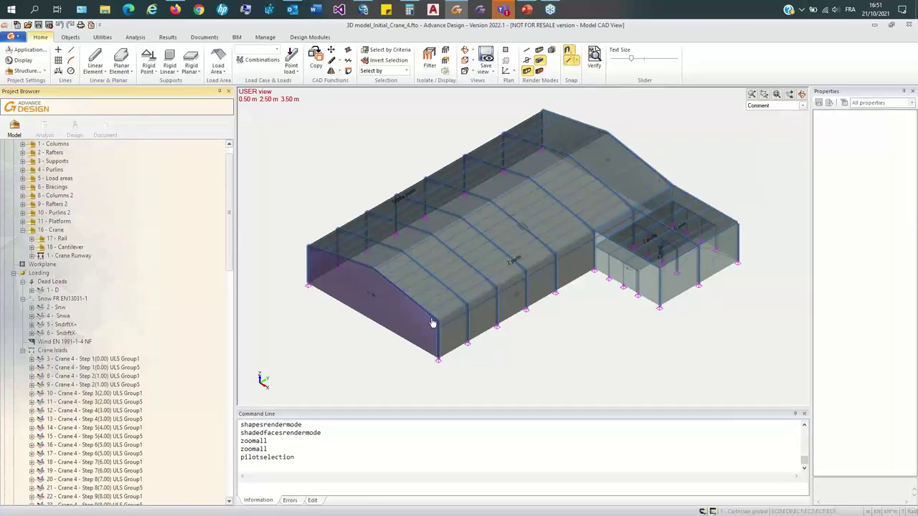
Step: Create a new analysis model and launch the FE calculation, including verification, meshing and evaluation
{"action": "scroll", "coordinate": [104, 343], "scroll_direction": "down", "scroll_amount": 20}
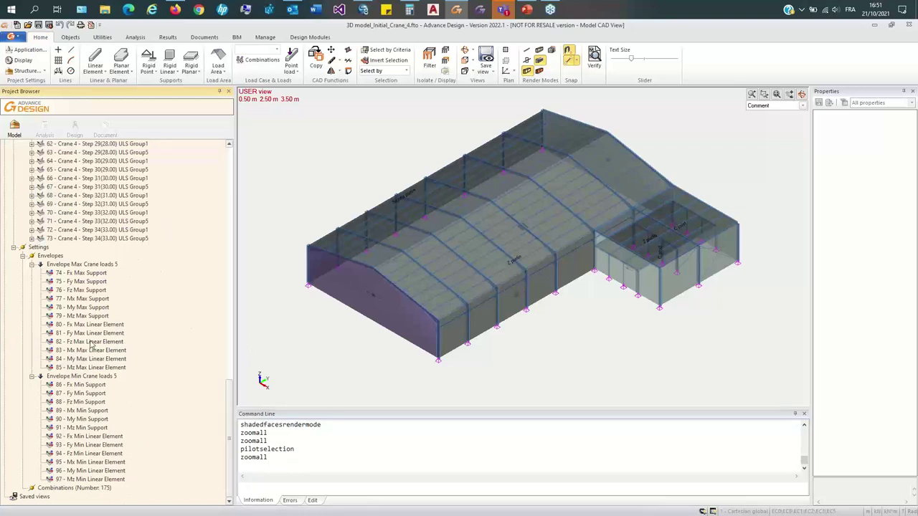
{"action": "left_click", "coordinate": [45, 127]}
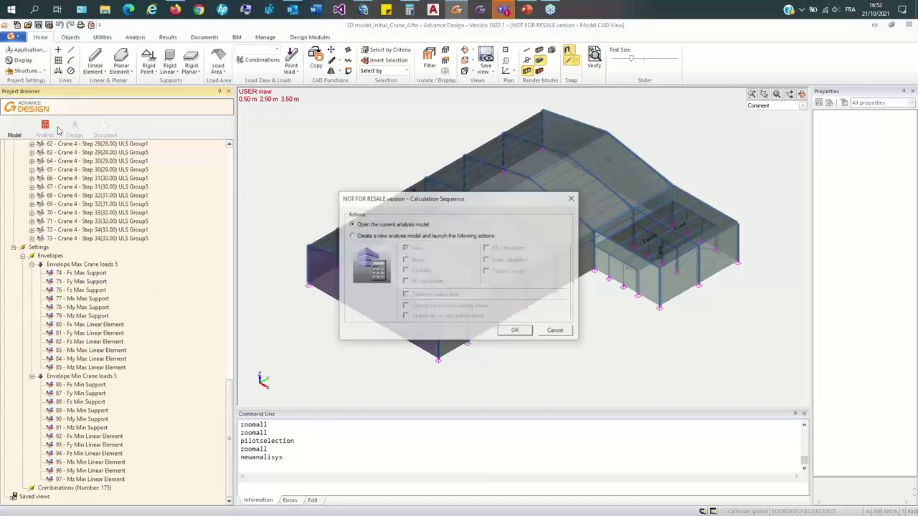
{"action": "left_click", "coordinate": [436, 236]}
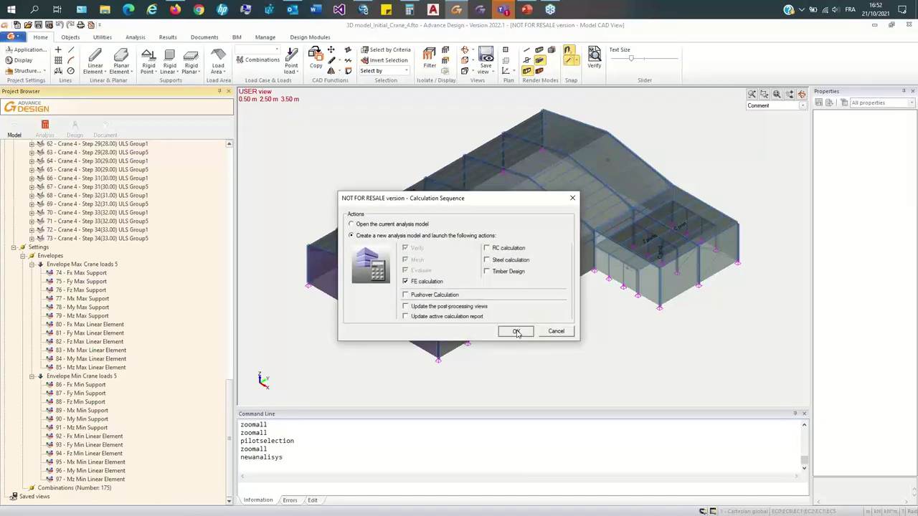
{"action": "left_click", "coordinate": [516, 330]}
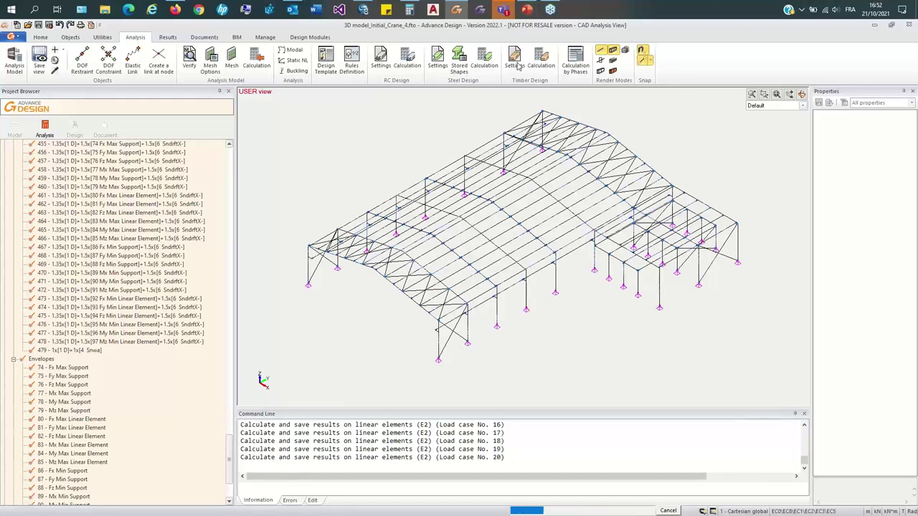
Step: Switch to the PowerPoint presentation and show the slide on crane coefficients and snow and wind actions
{"action": "key", "text": "alt+Tab"}
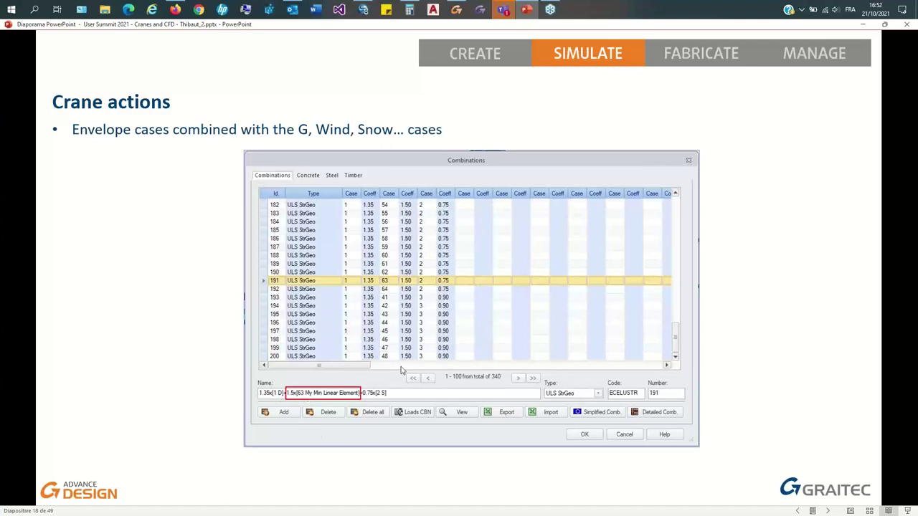
{"action": "key", "text": "Right"}
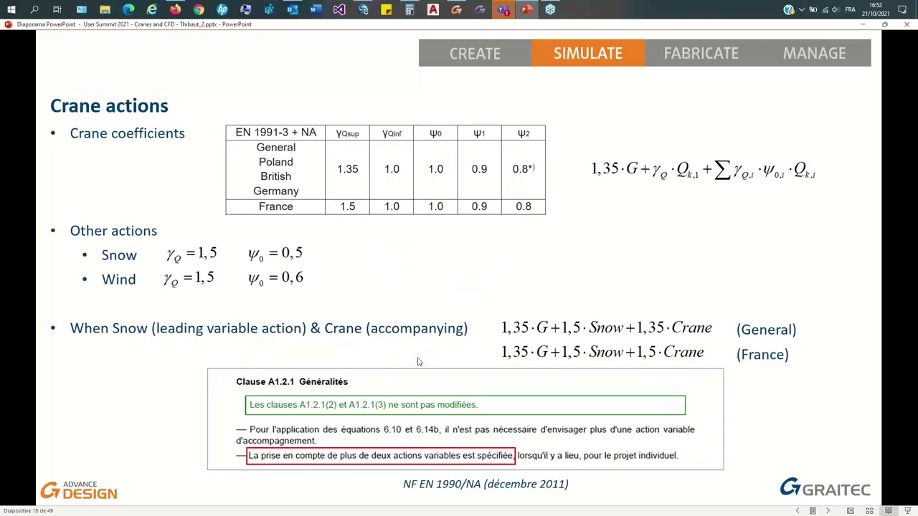
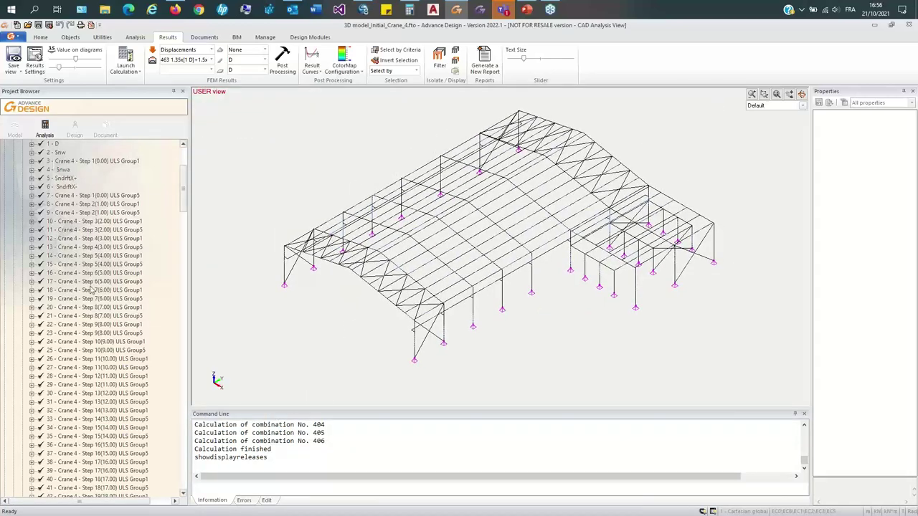
Step: Hide the whole structure and display only the Columns, Columns 2 and Crane systems
{"action": "left_click", "coordinate": [98, 203]}
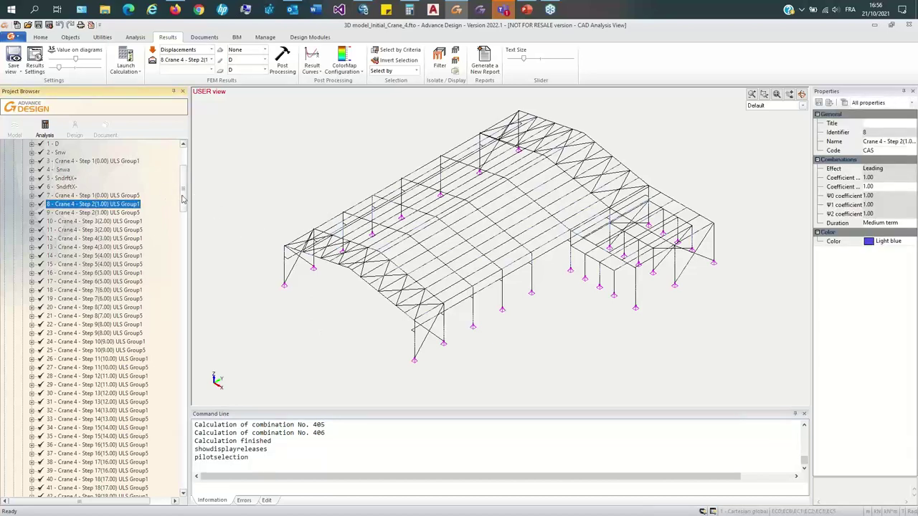
{"action": "scroll", "coordinate": [182, 199], "scroll_direction": "up", "scroll_amount": 5}
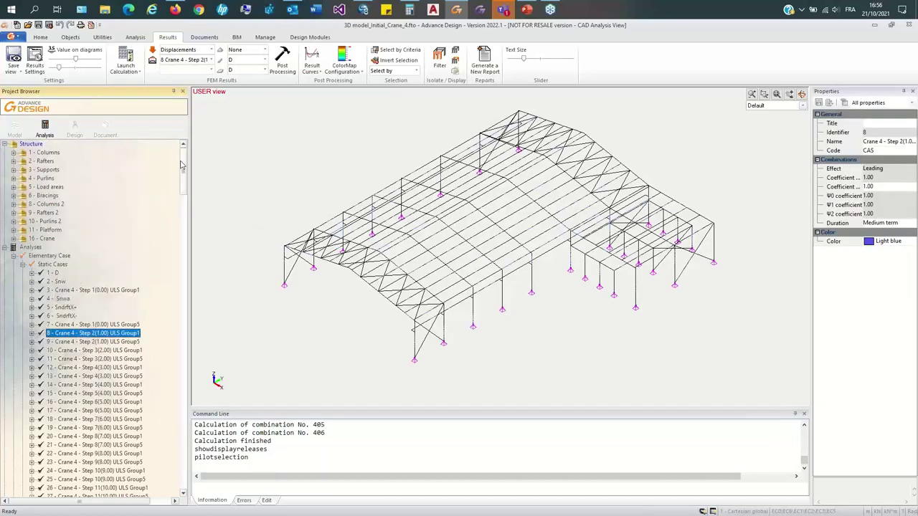
{"action": "left_click", "coordinate": [41, 152]}
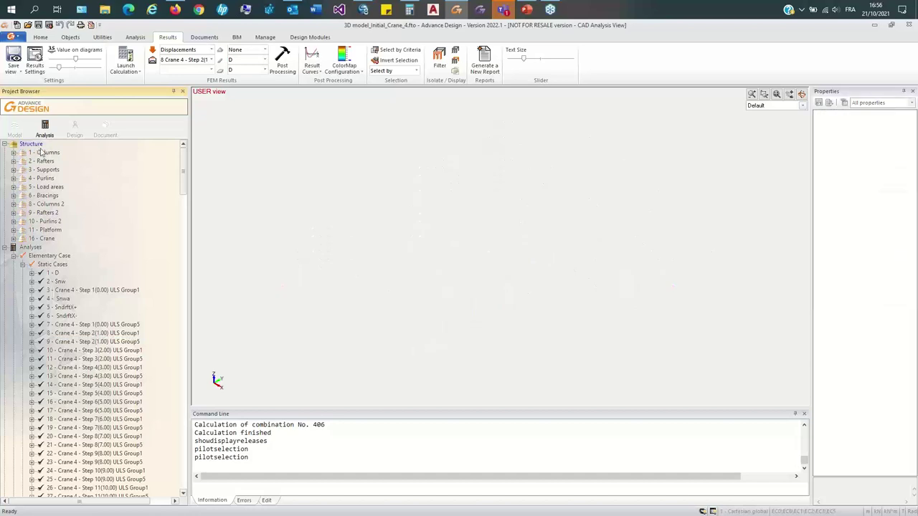
{"action": "left_click", "coordinate": [50, 205]}
{"action": "left_click", "coordinate": [43, 238]}
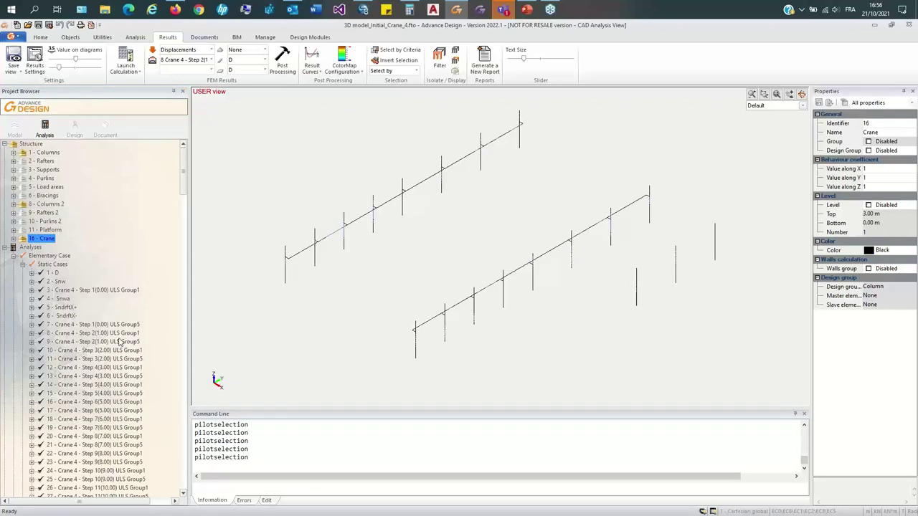
Step: Make point loads visible and isolate those of load case 8, Crane 4 - Step 2(1.00) ULS Group1
{"action": "left_click", "coordinate": [93, 333]}
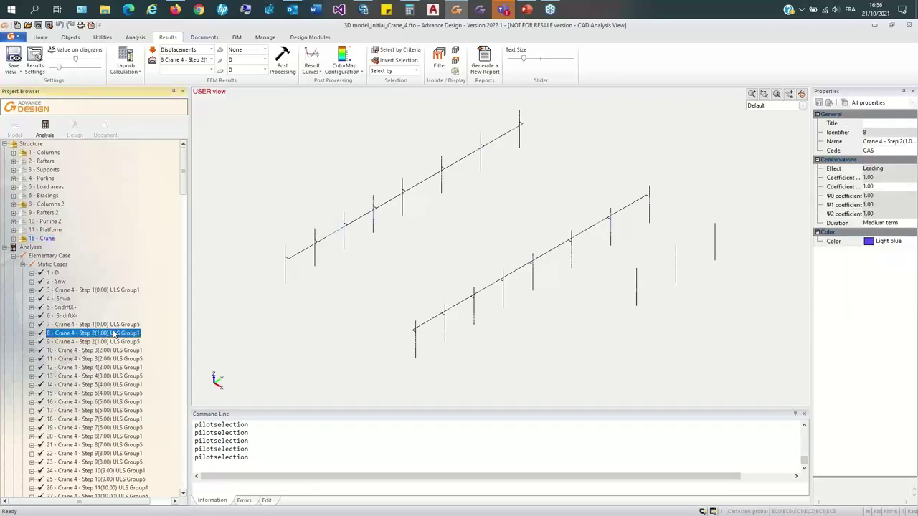
{"action": "double_click", "coordinate": [448, 289]}
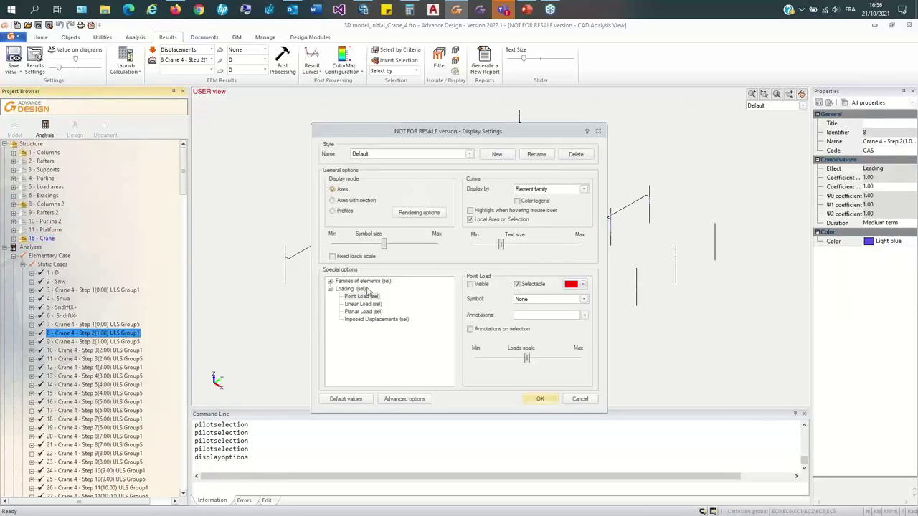
{"action": "left_click", "coordinate": [471, 284]}
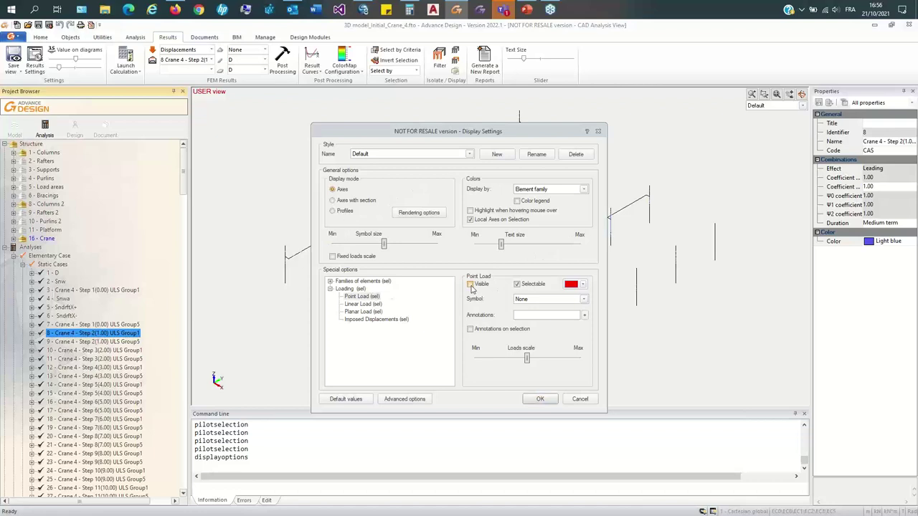
{"action": "left_click", "coordinate": [539, 399]}
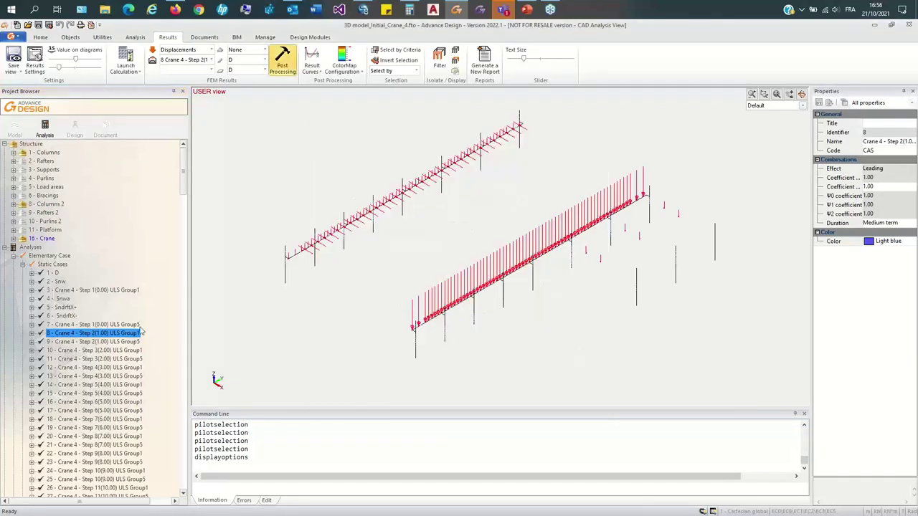
{"action": "right_click", "coordinate": [115, 338]}
{"action": "left_click", "coordinate": [158, 397]}
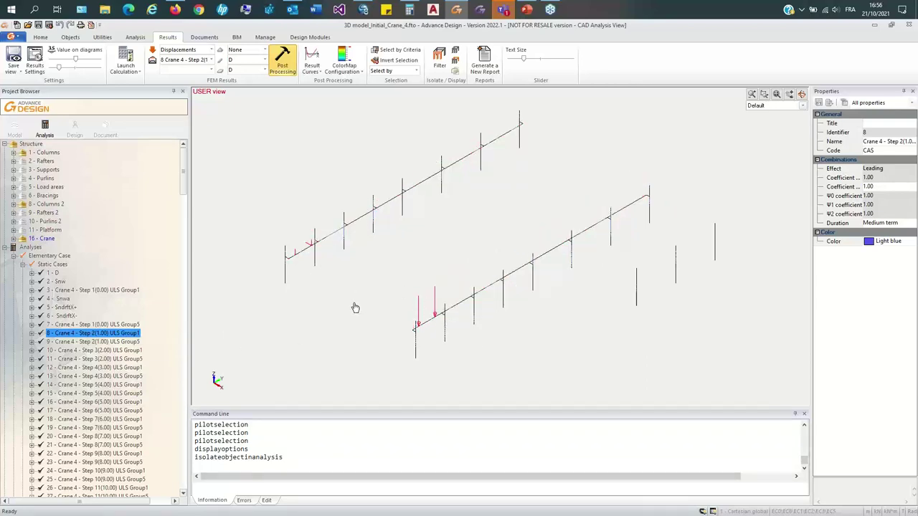
Step: Display the My force diagram on linear elements for load case 3, Crane 4 - Step 1(0.00) ULS Group1
{"action": "left_click", "coordinate": [109, 290]}
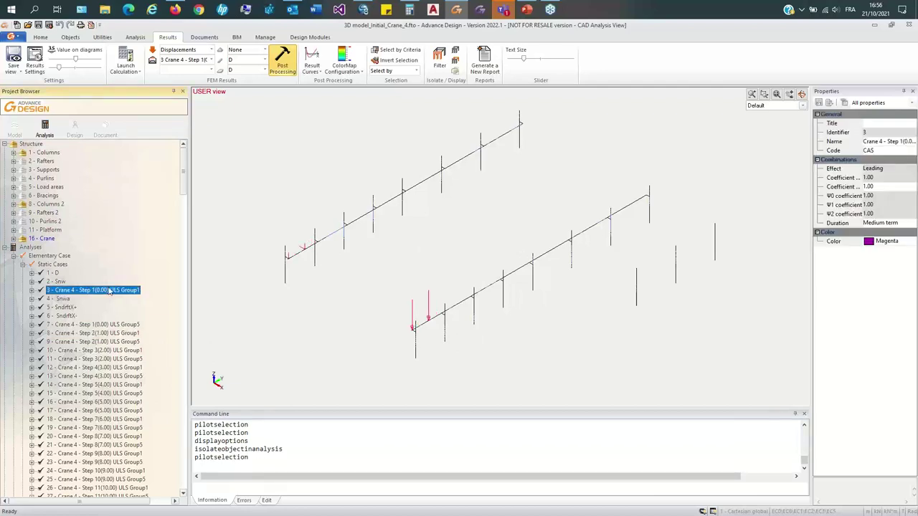
{"action": "left_click", "coordinate": [210, 49]}
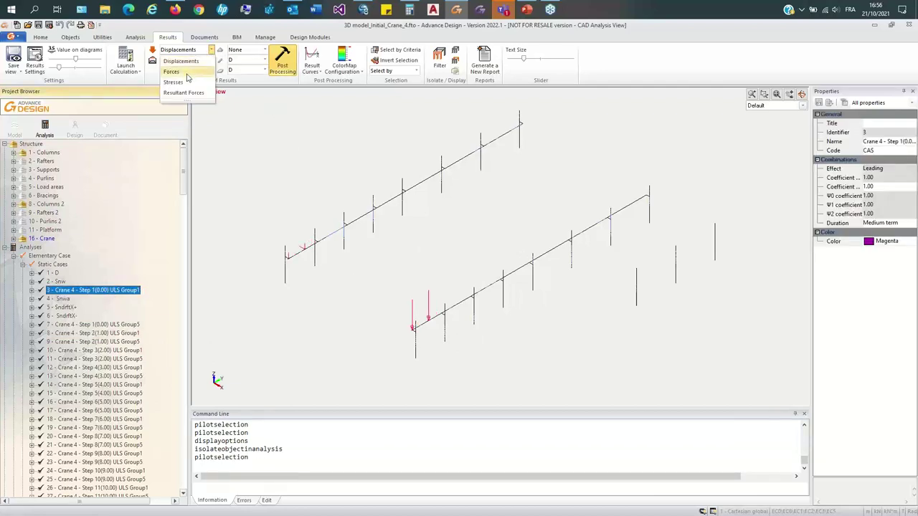
{"action": "left_click", "coordinate": [188, 78]}
{"action": "left_click", "coordinate": [263, 59]}
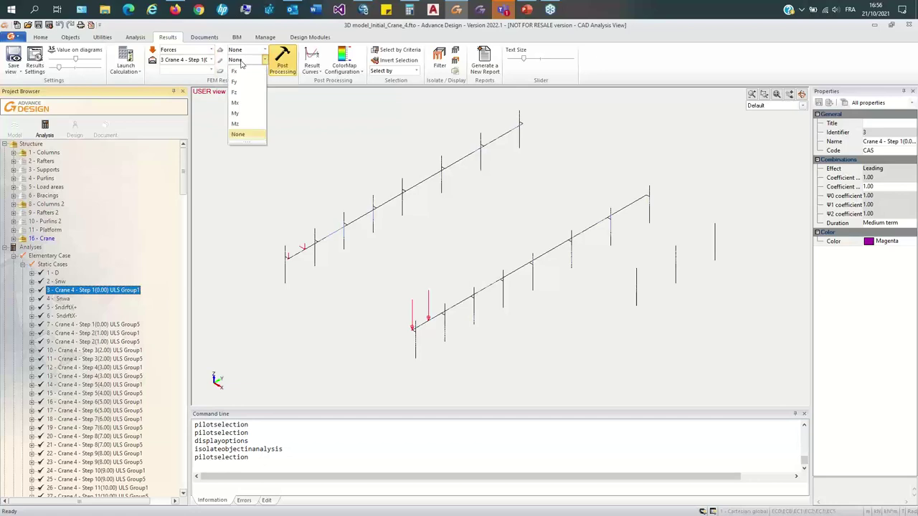
{"action": "left_click", "coordinate": [236, 114]}
{"action": "left_click", "coordinate": [282, 63]}
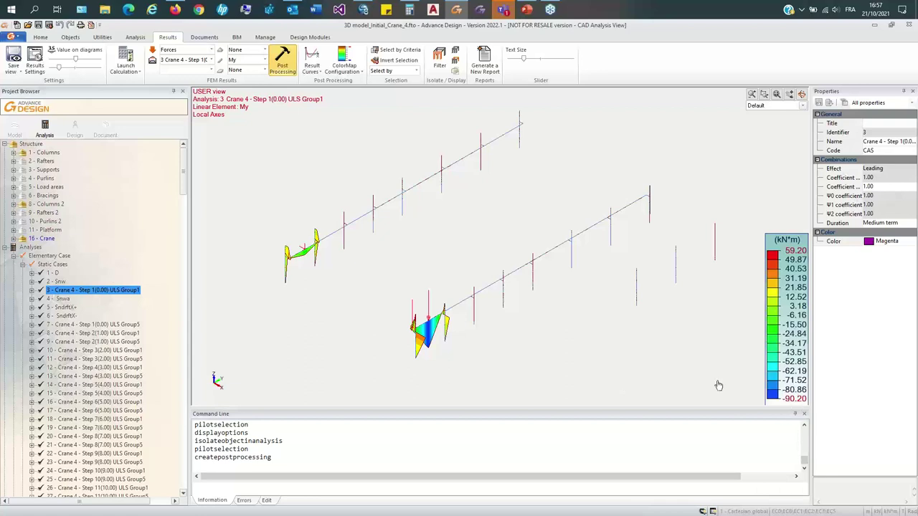
Step: Display the My diagram for load case 26, Crane 4 - Step 11(10.00) ULS Group1
{"action": "left_click", "coordinate": [120, 287]}
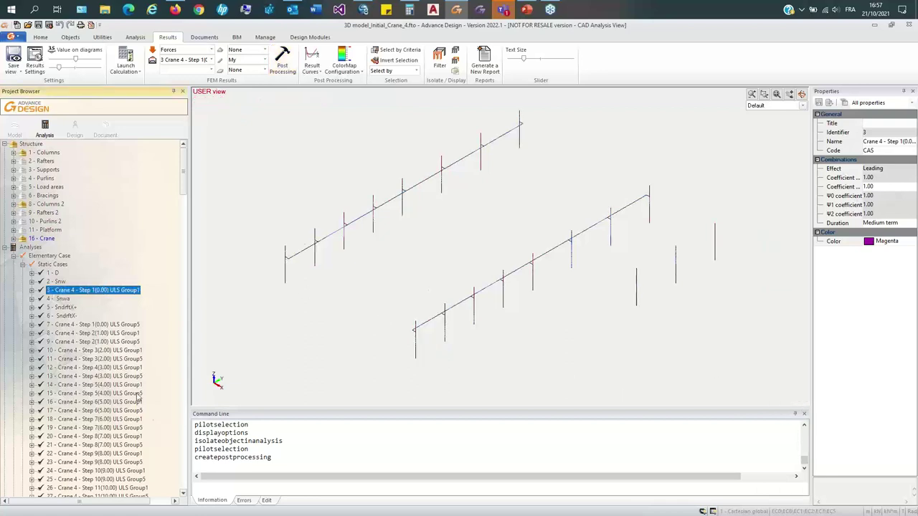
{"action": "scroll", "coordinate": [109, 383], "scroll_direction": "down", "scroll_amount": 5}
{"action": "left_click", "coordinate": [123, 361]}
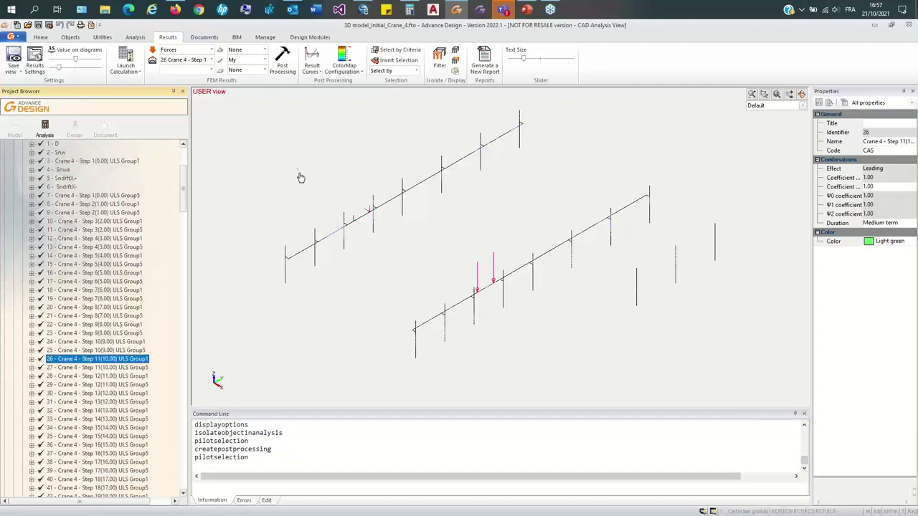
{"action": "left_click", "coordinate": [282, 63]}
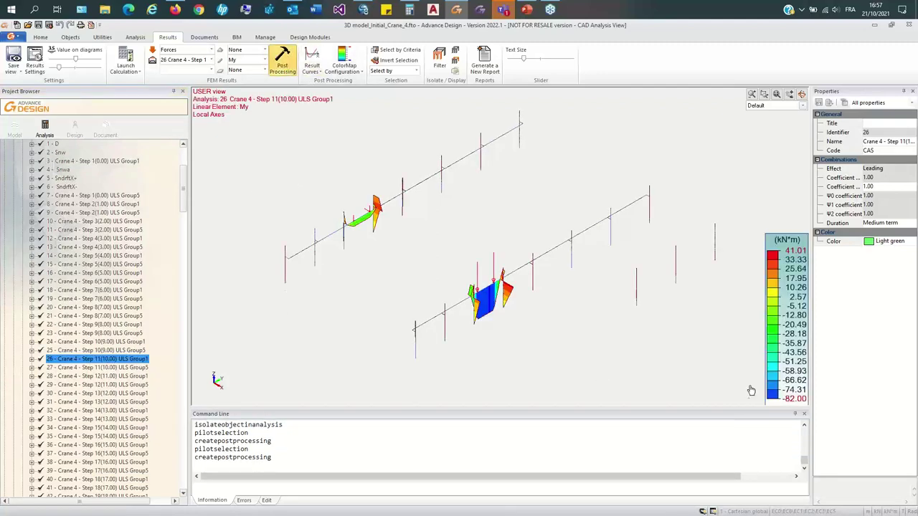
Step: Display the My diagram for load case 68, Crane 4 - Step 32(31.00) ULS Group1
{"action": "left_click", "coordinate": [127, 362]}
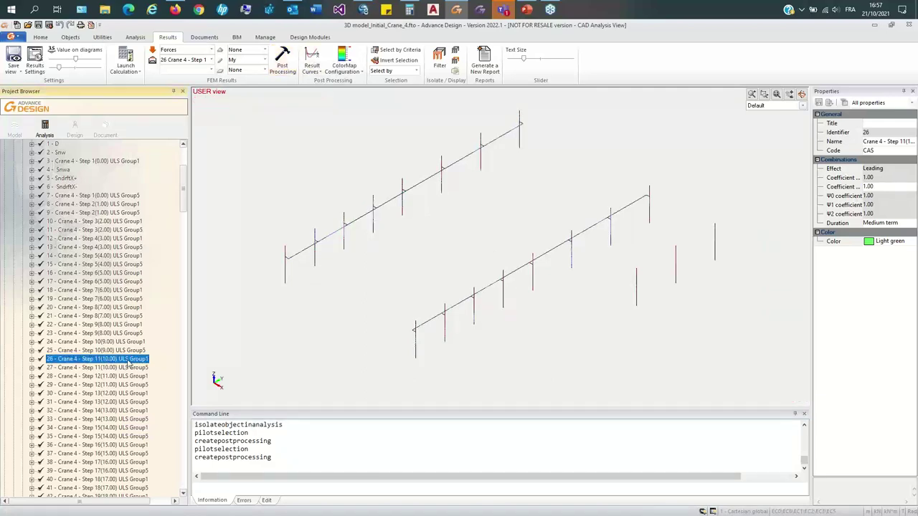
{"action": "scroll", "coordinate": [130, 361], "scroll_direction": "down", "scroll_amount": 16}
{"action": "left_click", "coordinate": [133, 310]}
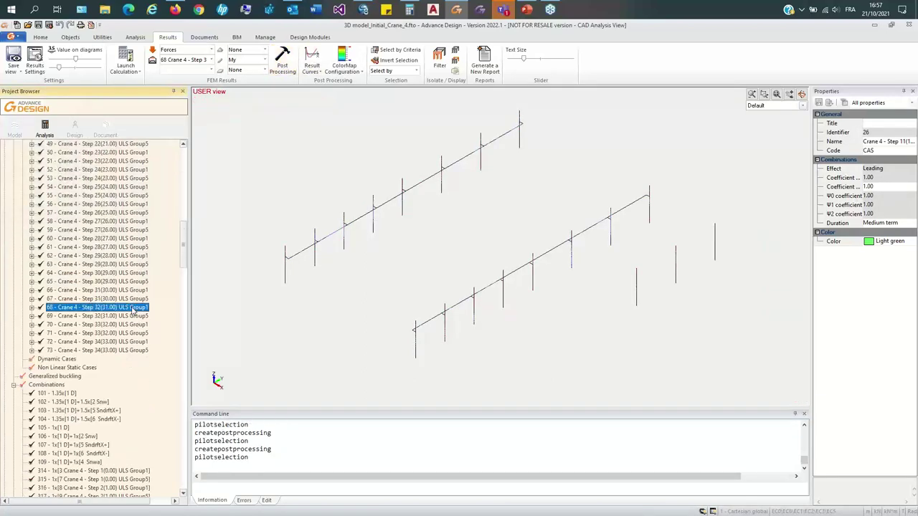
{"action": "left_click", "coordinate": [283, 59]}
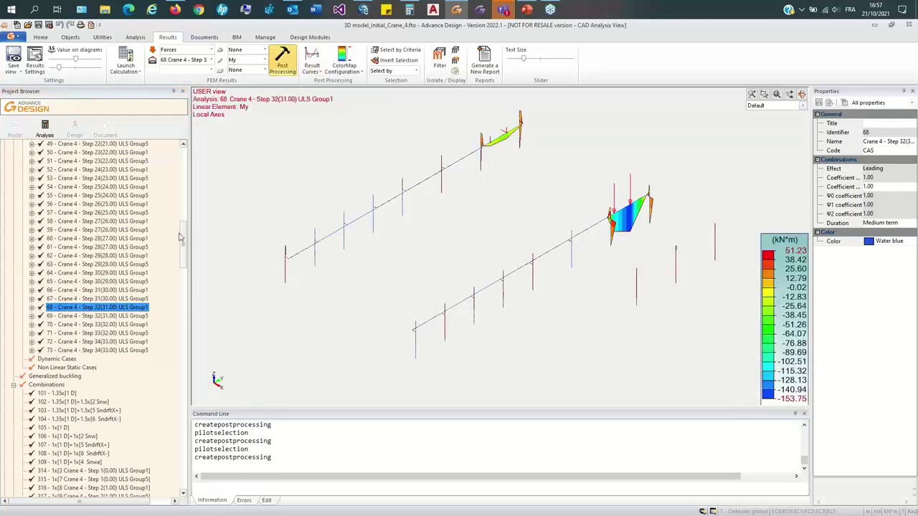
Step: Review the list of crane load cases and combinations, and display the My diagram for envelope 96, My Min Linear Element
{"action": "left_click_drag", "start_coordinate": [183, 258], "coordinate": [185, 161]}
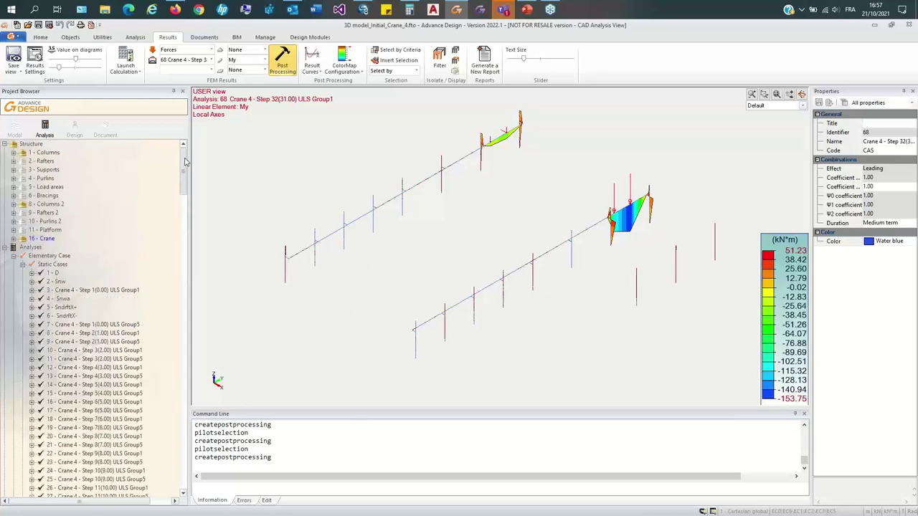
{"action": "scroll", "coordinate": [185, 162], "scroll_direction": "down", "scroll_amount": 7}
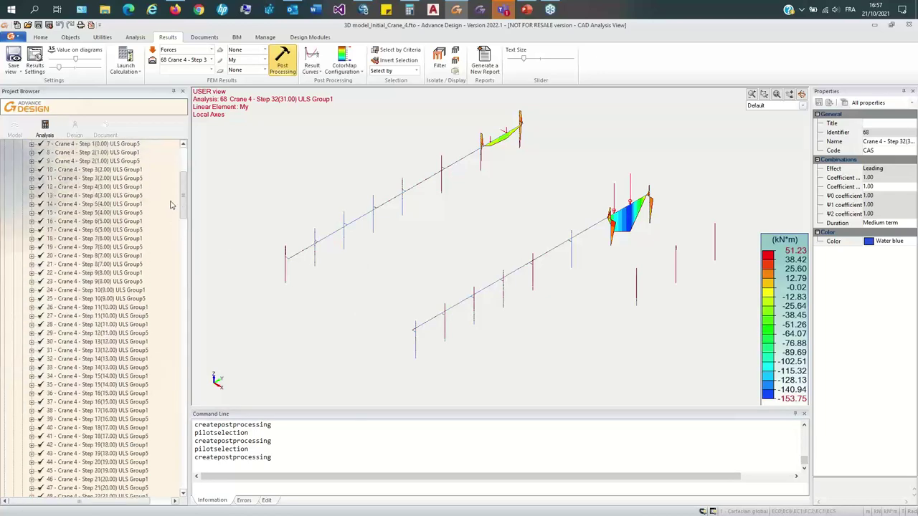
{"action": "scroll", "coordinate": [78, 289], "scroll_direction": "up", "scroll_amount": 7}
{"action": "scroll", "coordinate": [82, 335], "scroll_direction": "down", "scroll_amount": 20}
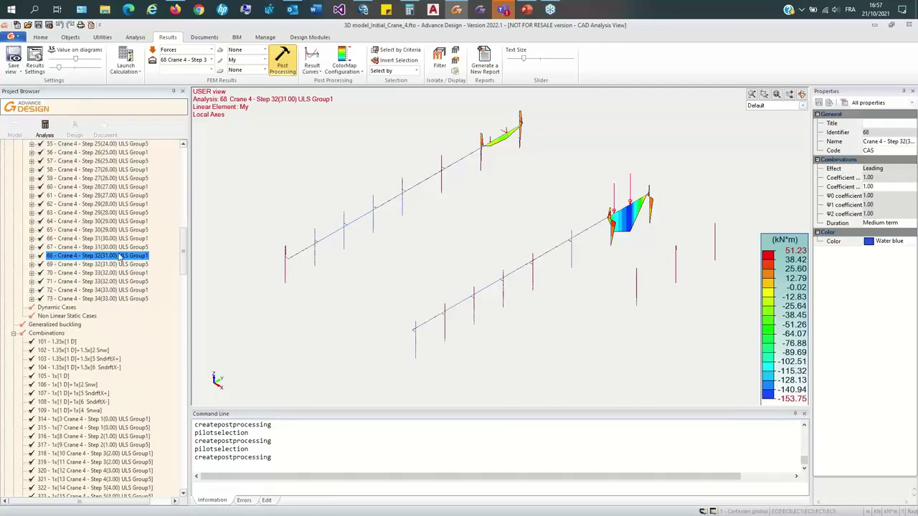
{"action": "scroll", "coordinate": [129, 316], "scroll_direction": "down", "scroll_amount": 3}
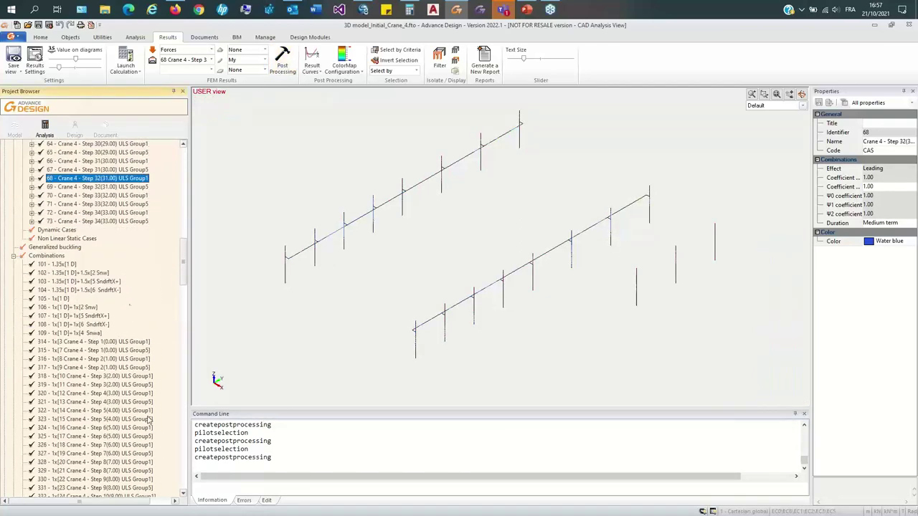
{"action": "scroll", "coordinate": [119, 313], "scroll_direction": "down", "scroll_amount": 15}
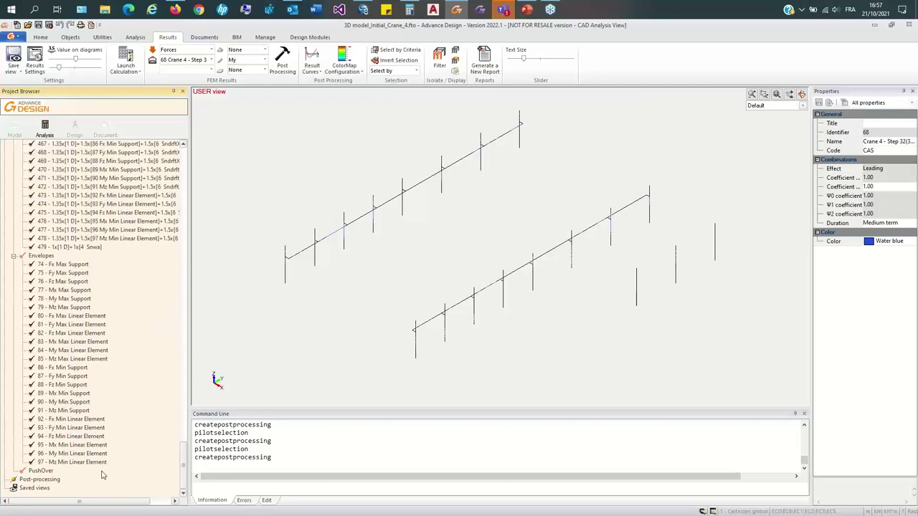
{"action": "left_click", "coordinate": [57, 454]}
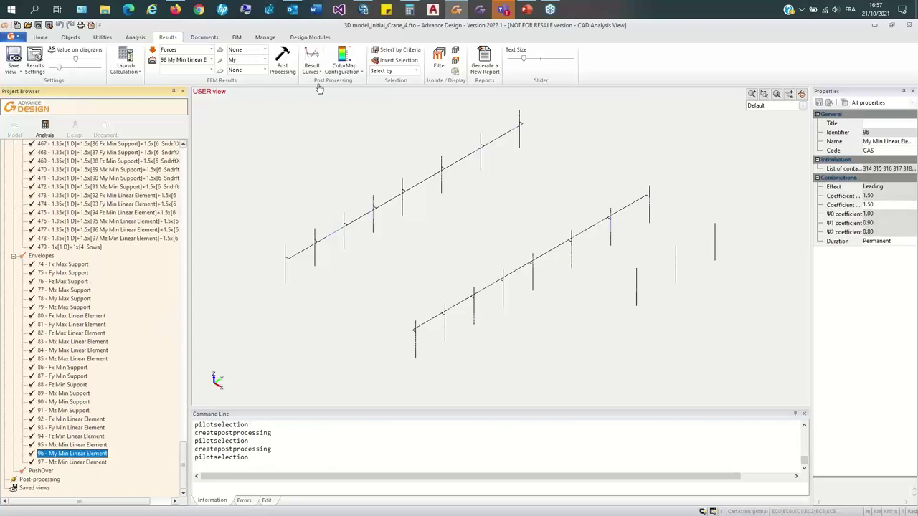
{"action": "left_click", "coordinate": [284, 61]}
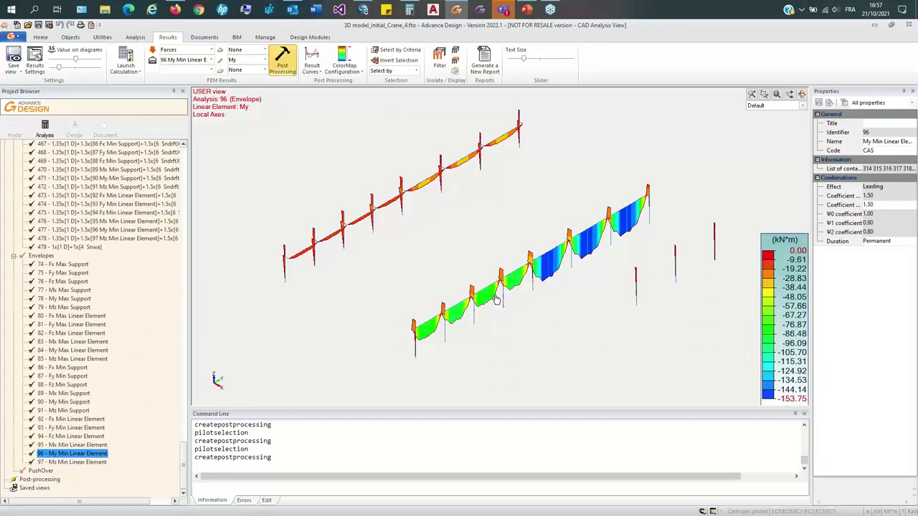
Step: Measure the spacing between adjacent column bases along the heavily loaded crane runway for two neighbouring spans
{"action": "scroll", "coordinate": [520, 304], "scroll_direction": "up", "scroll_amount": 3}
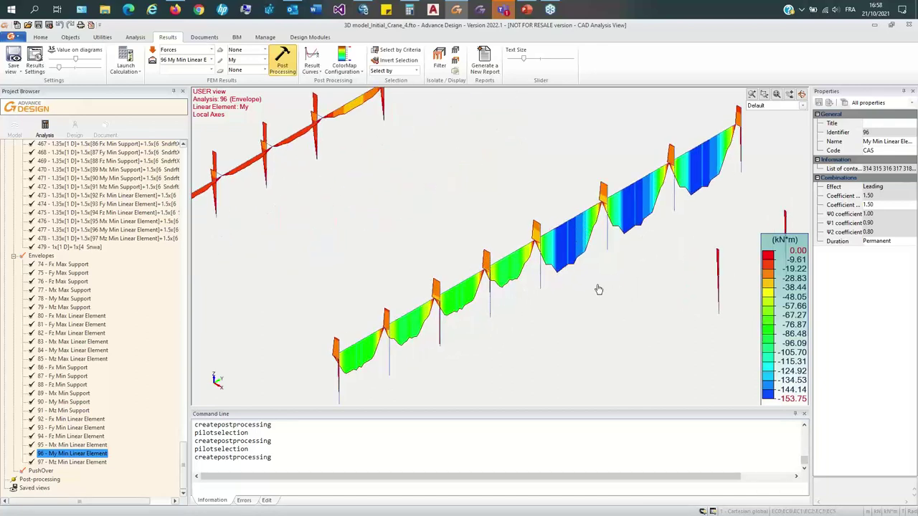
{"action": "key", "text": "ctrl+d"}
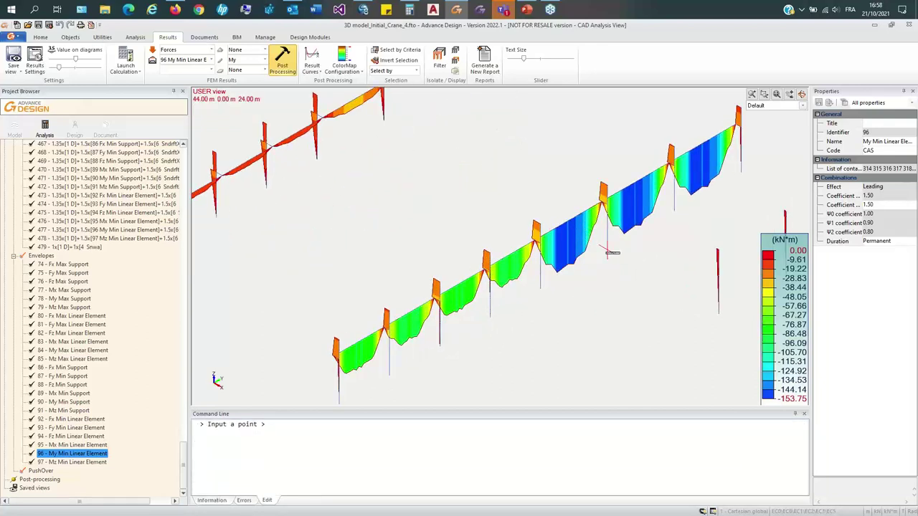
{"action": "scroll", "coordinate": [619, 246], "scroll_direction": "up", "scroll_amount": 2}
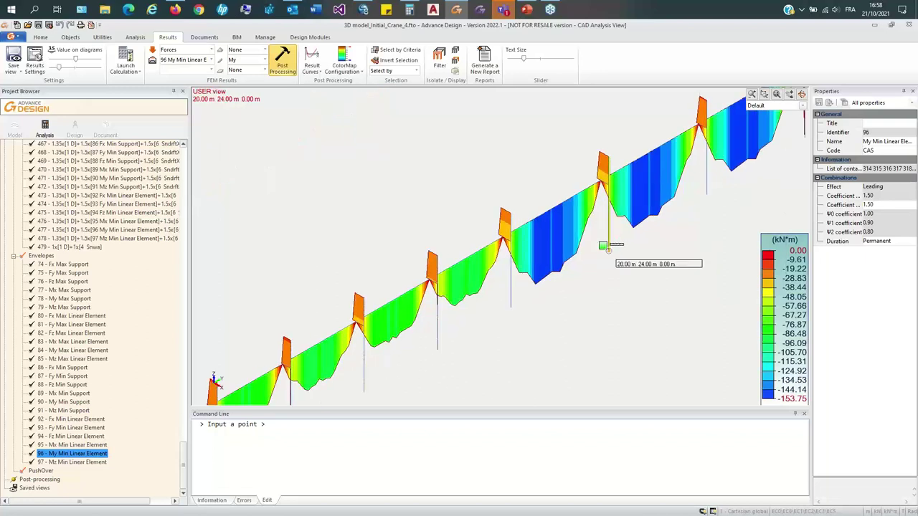
{"action": "left_click", "coordinate": [609, 246]}
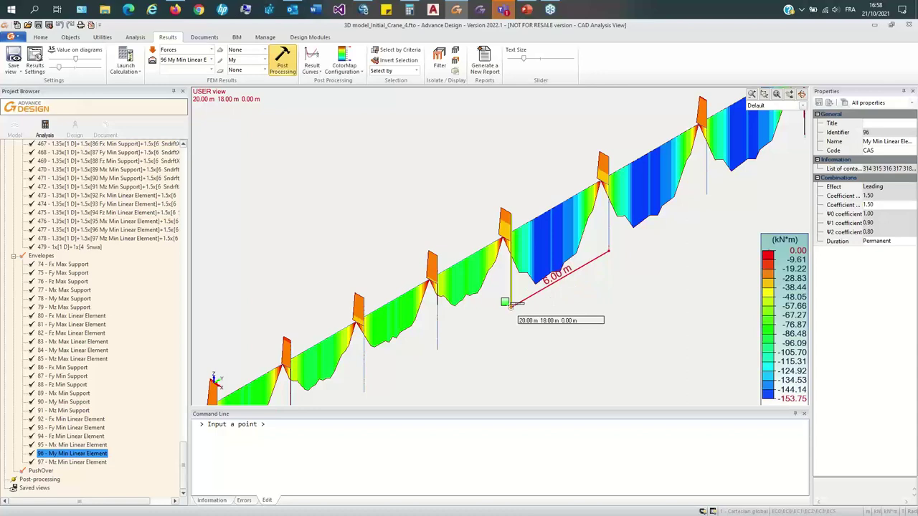
{"action": "left_click", "coordinate": [510, 306]}
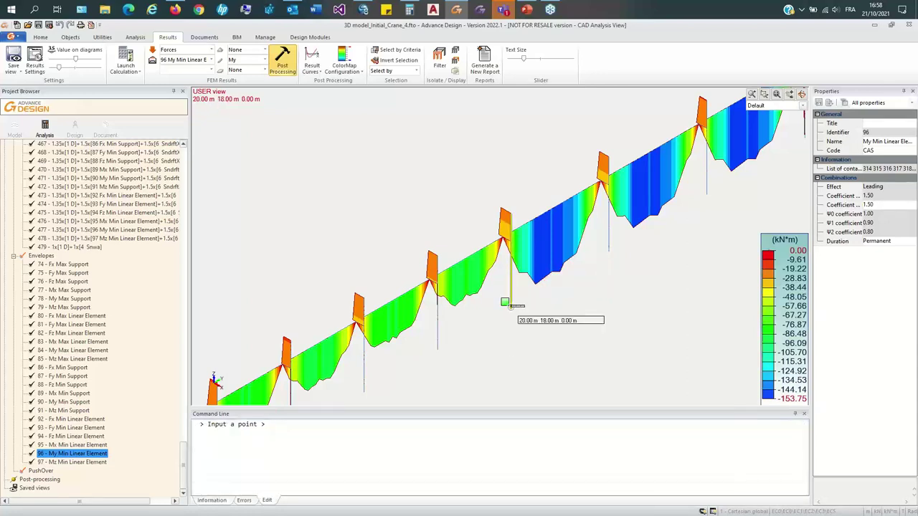
{"action": "left_click", "coordinate": [510, 306]}
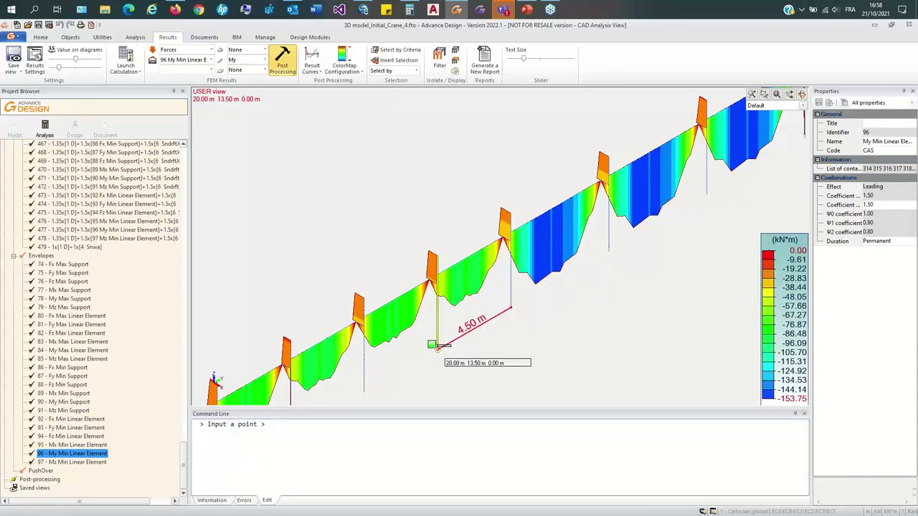
{"action": "left_click", "coordinate": [436, 347]}
{"action": "middle_click", "coordinate": [581, 272]}
{"action": "middle_click", "coordinate": [581, 273]}
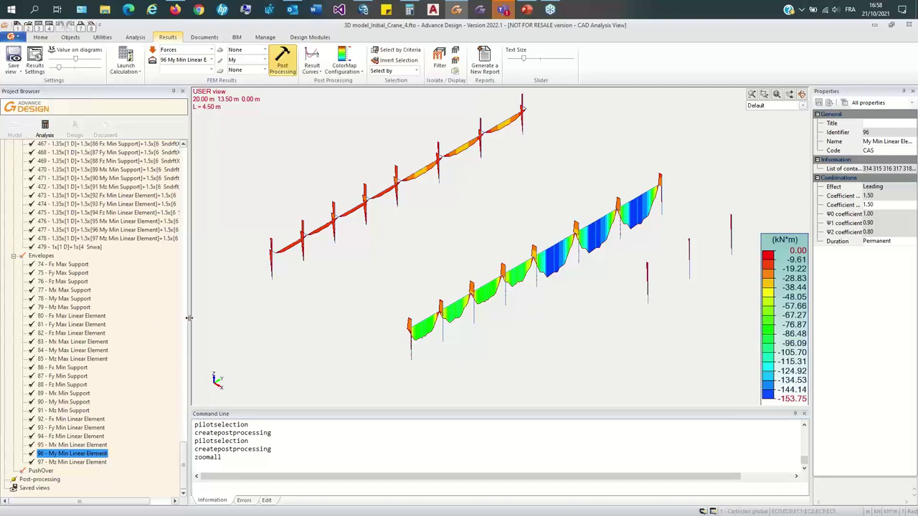
Step: Display the Fz diagrams on linear elements for envelopes 94, Fz Min Linear Element, and 82, Fz Max Linear Element
{"action": "left_click", "coordinate": [75, 437]}
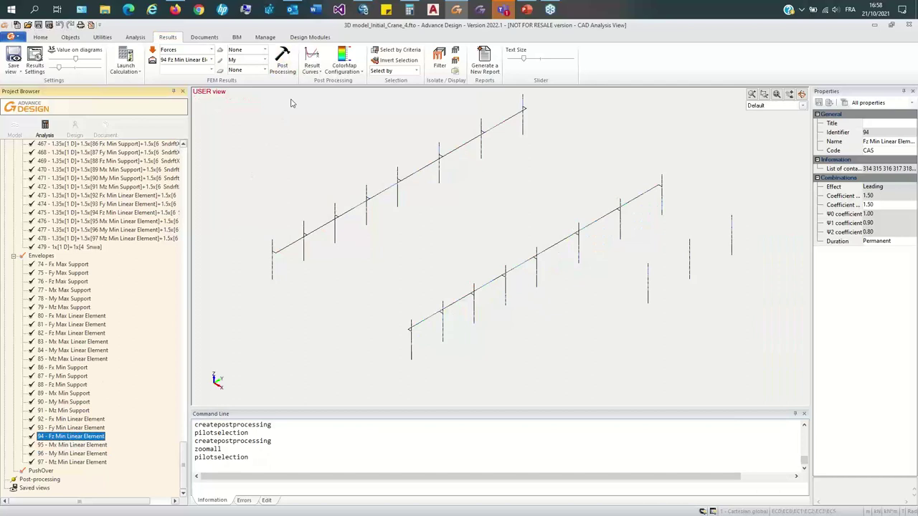
{"action": "left_click", "coordinate": [251, 60]}
{"action": "left_click", "coordinate": [243, 93]}
{"action": "left_click", "coordinate": [282, 63]}
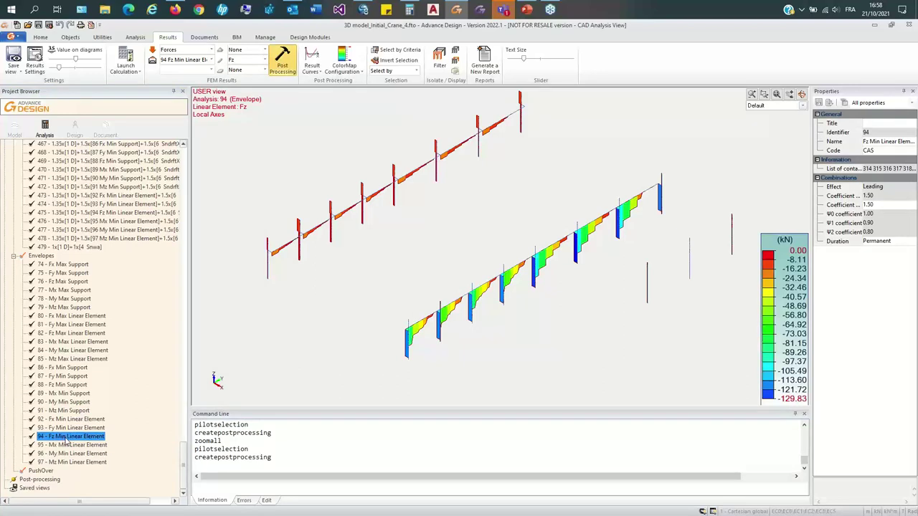
{"action": "left_click", "coordinate": [70, 333]}
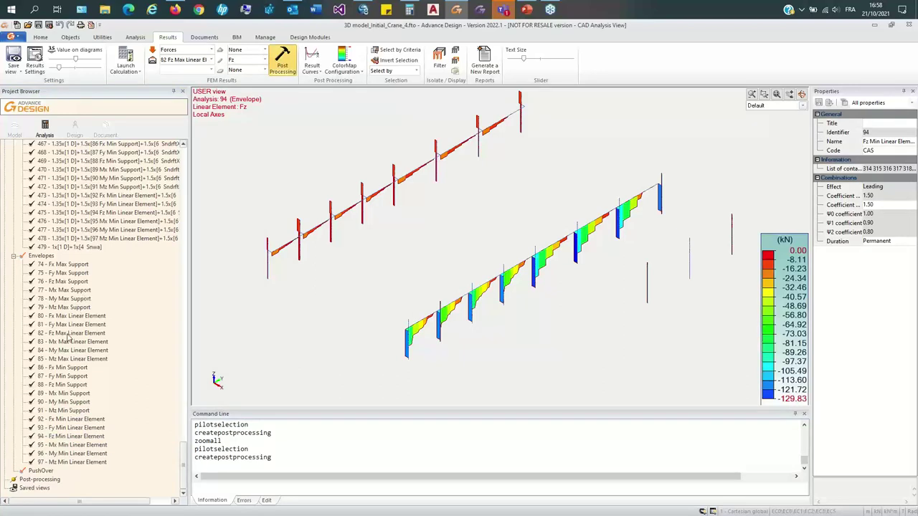
{"action": "left_click", "coordinate": [282, 62]}
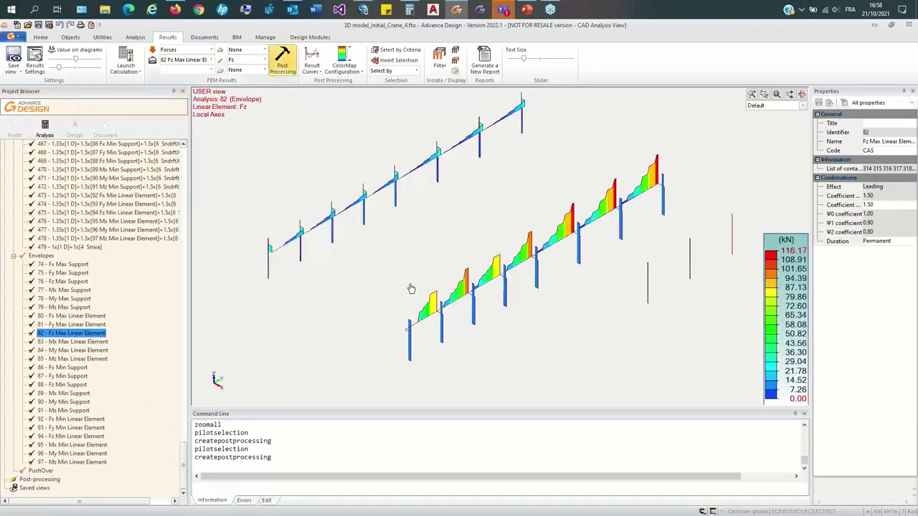
Step: Display the Fy diagram on linear elements for envelope 93, Fy Min Linear Element
{"action": "left_click", "coordinate": [73, 427]}
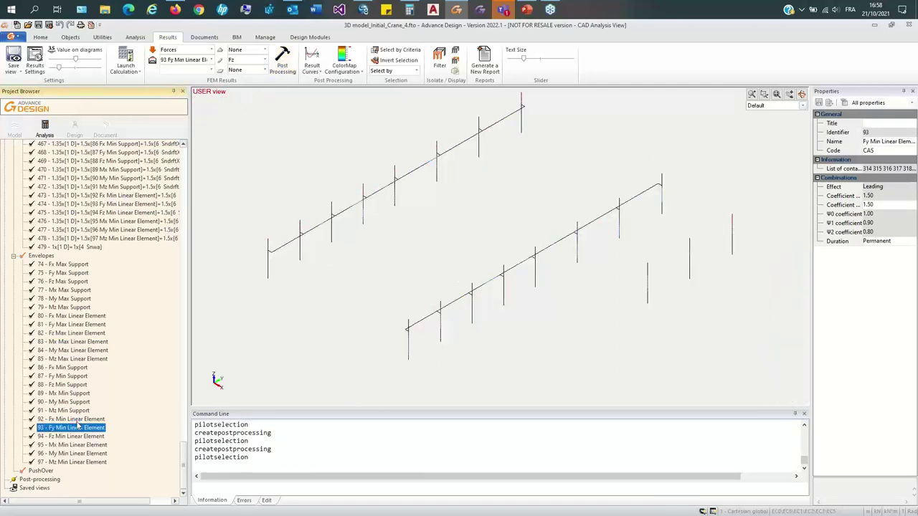
{"action": "left_click", "coordinate": [264, 60]}
{"action": "left_click", "coordinate": [255, 82]}
{"action": "left_click", "coordinate": [283, 60]}
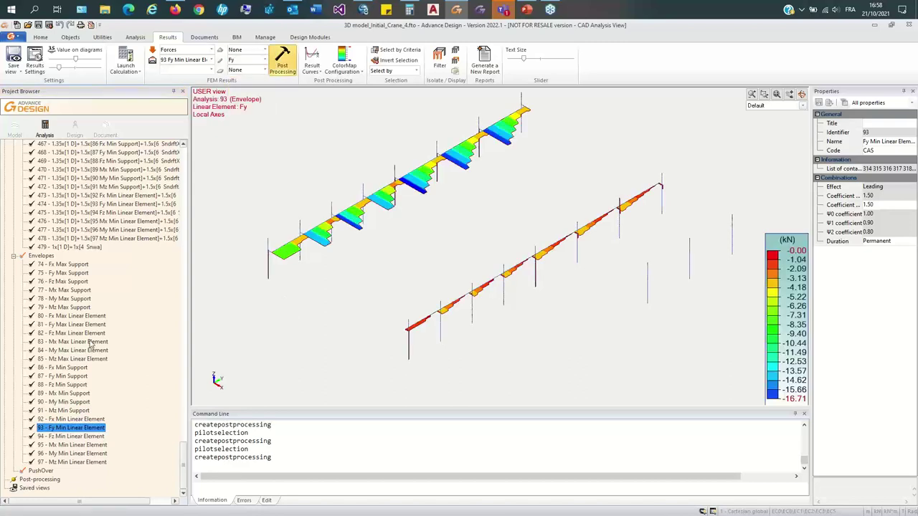
Step: Choose envelope 88, Fz Min Support, for the results and show the Supports system in the model
{"action": "left_click", "coordinate": [63, 394]}
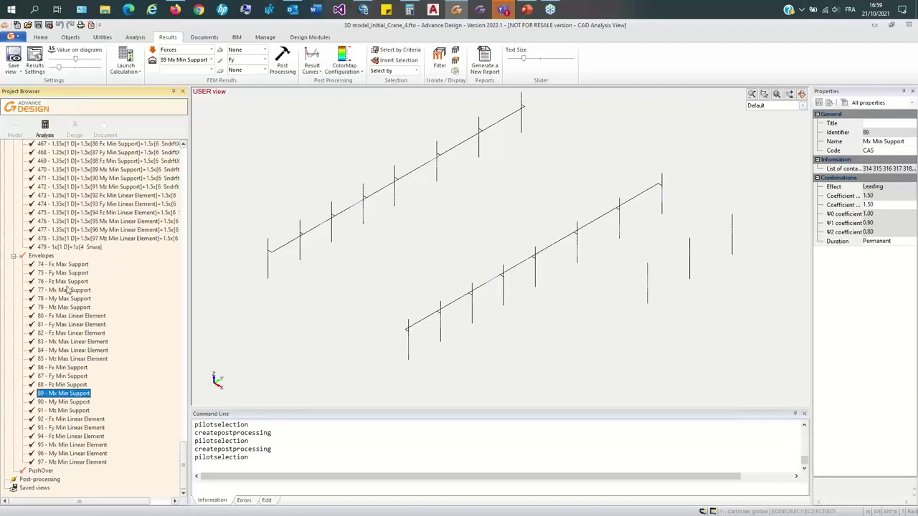
{"action": "left_click", "coordinate": [58, 385]}
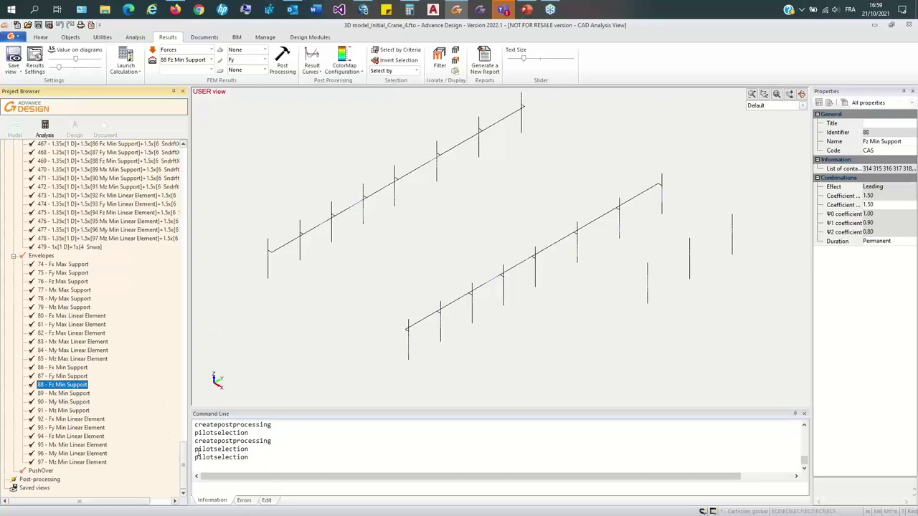
{"action": "left_click_drag", "start_coordinate": [182, 478], "coordinate": [211, 186]}
{"action": "left_click", "coordinate": [48, 170]}
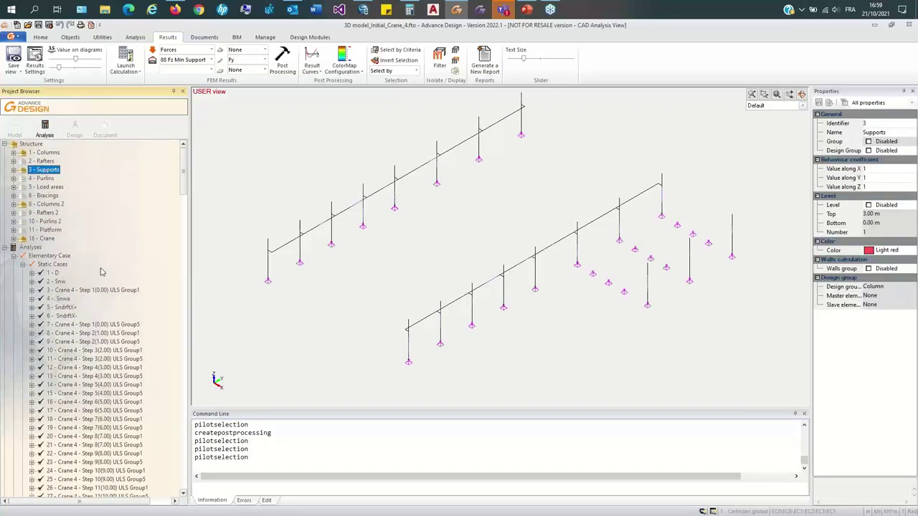
Step: Display the FZ reactions at the point supports, with linear element results set to None
{"action": "left_click", "coordinate": [243, 65]}
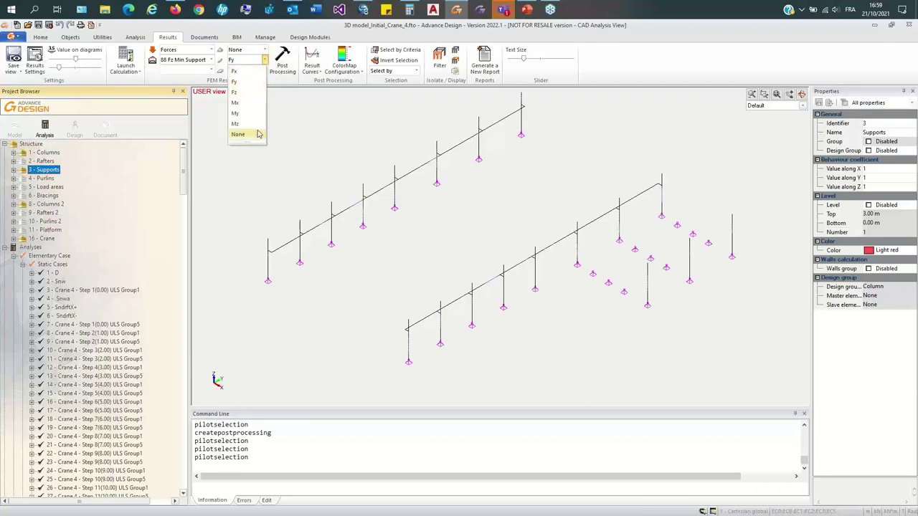
{"action": "left_click", "coordinate": [258, 134]}
{"action": "left_click", "coordinate": [252, 49]}
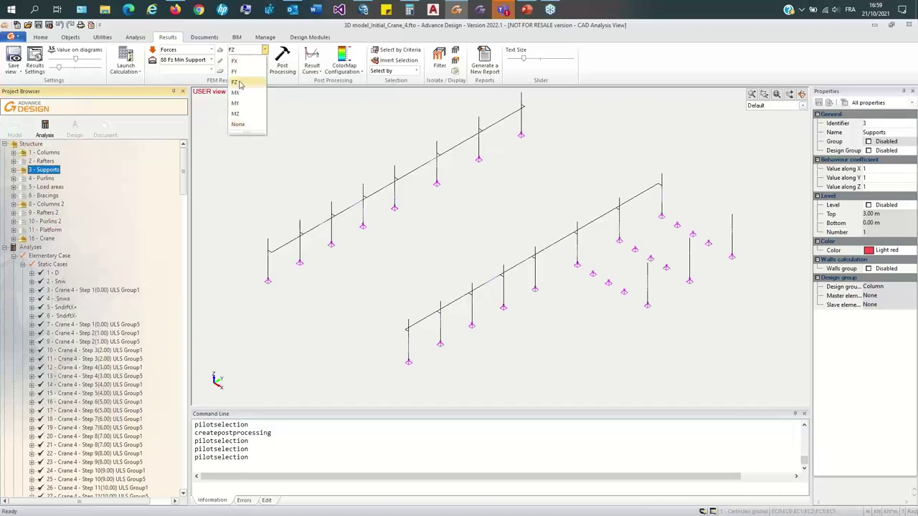
{"action": "left_click", "coordinate": [236, 82]}
{"action": "left_click", "coordinate": [282, 61]}
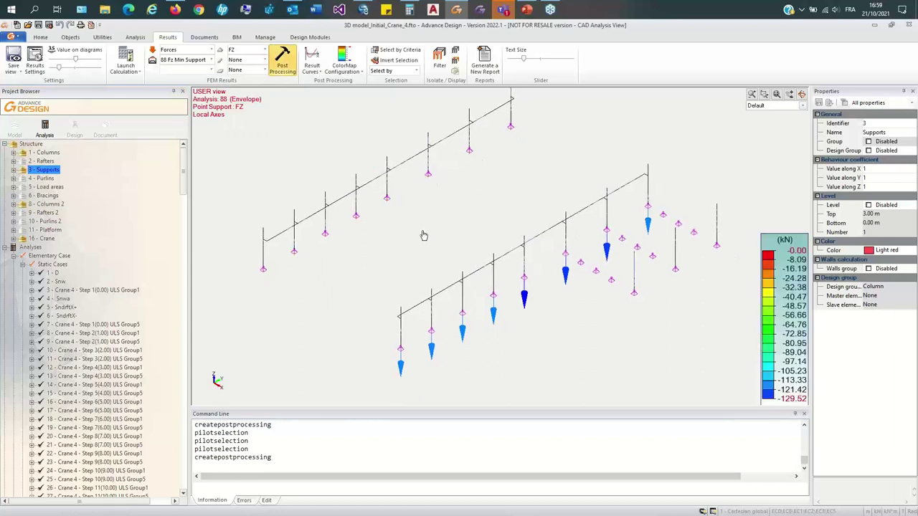
Step: Enable values on diagrams and set the display mode of the point support FZ forces to Values
{"action": "left_click", "coordinate": [72, 50]}
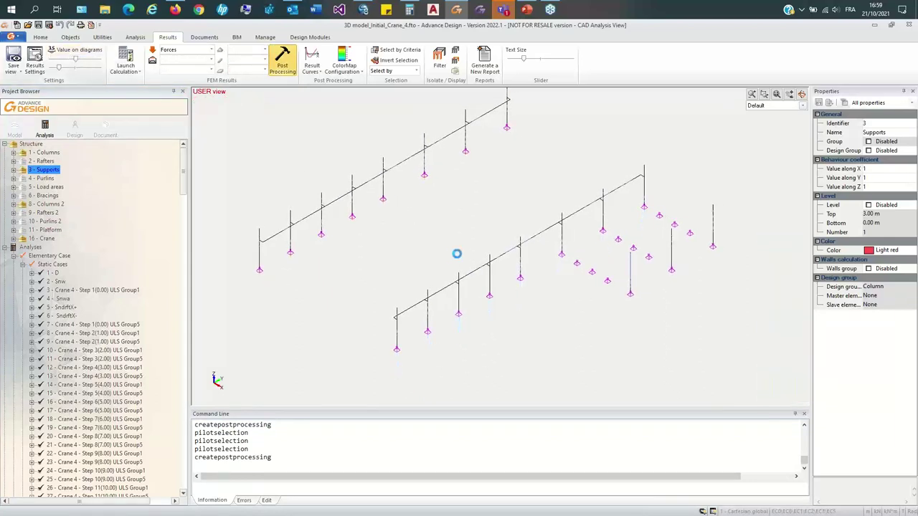
{"action": "double_click", "coordinate": [504, 270]}
{"action": "left_click", "coordinate": [606, 153]}
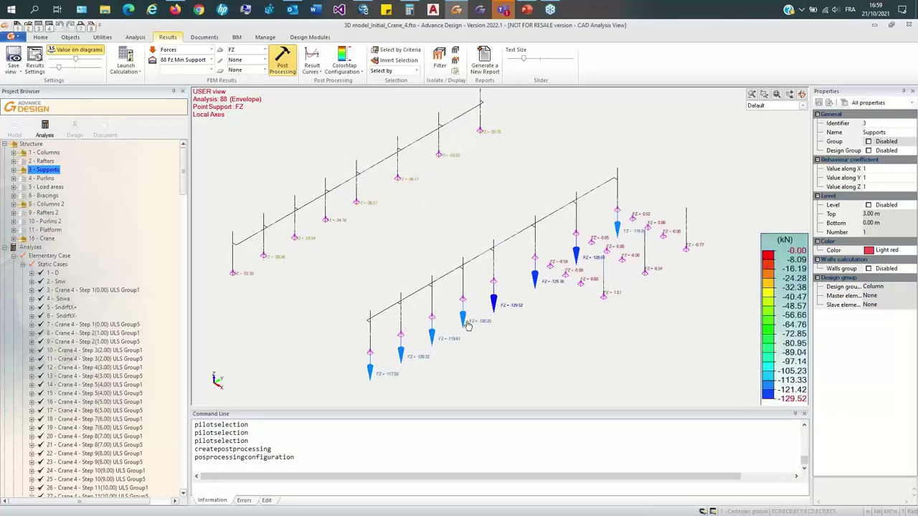
{"action": "key", "text": "Return"}
{"action": "left_click", "coordinate": [543, 200]}
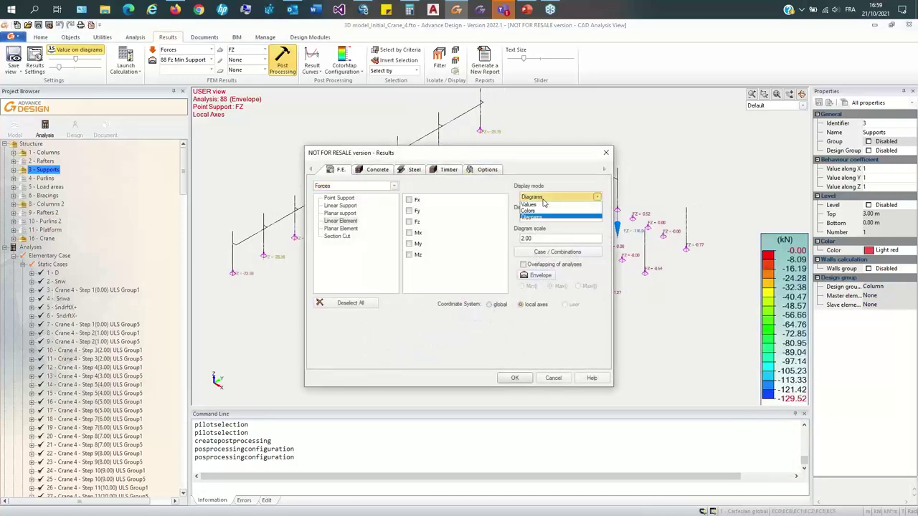
{"action": "left_click", "coordinate": [347, 202]}
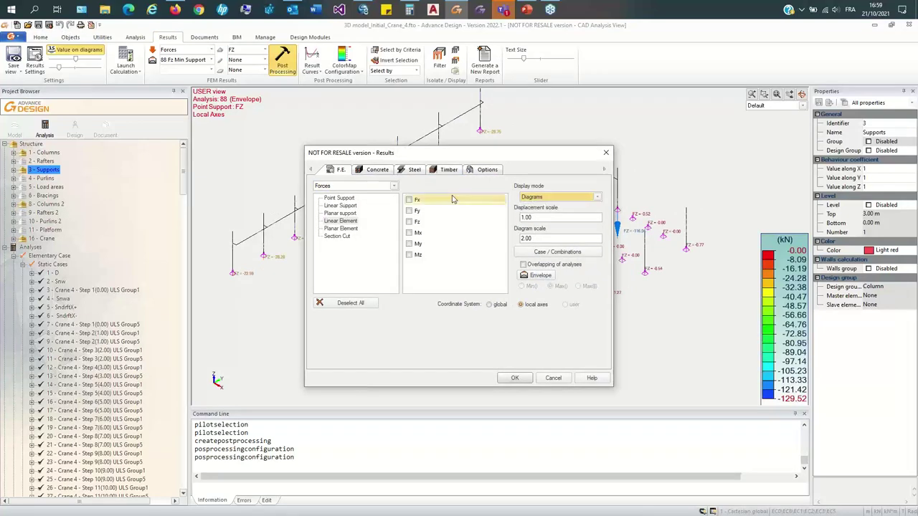
{"action": "left_click", "coordinate": [344, 198]}
{"action": "left_click", "coordinate": [537, 199]}
{"action": "left_click", "coordinate": [537, 206]}
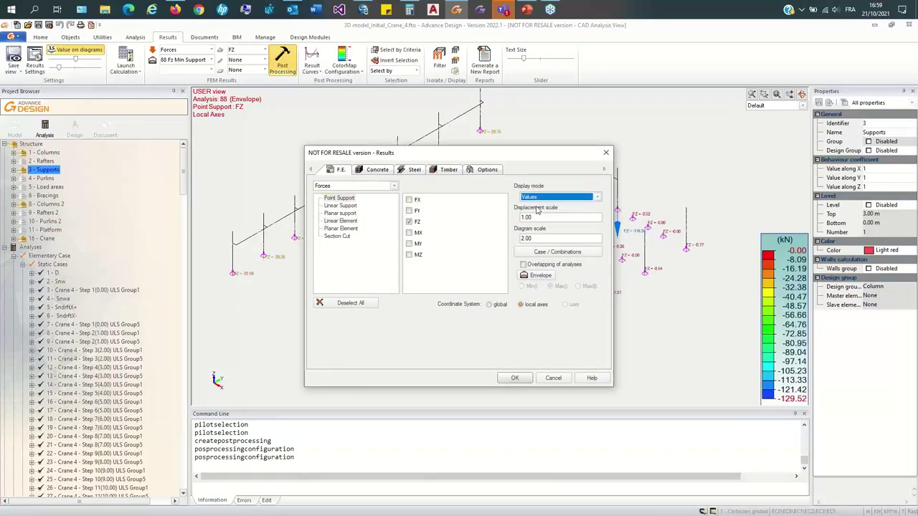
{"action": "left_click", "coordinate": [515, 378]}
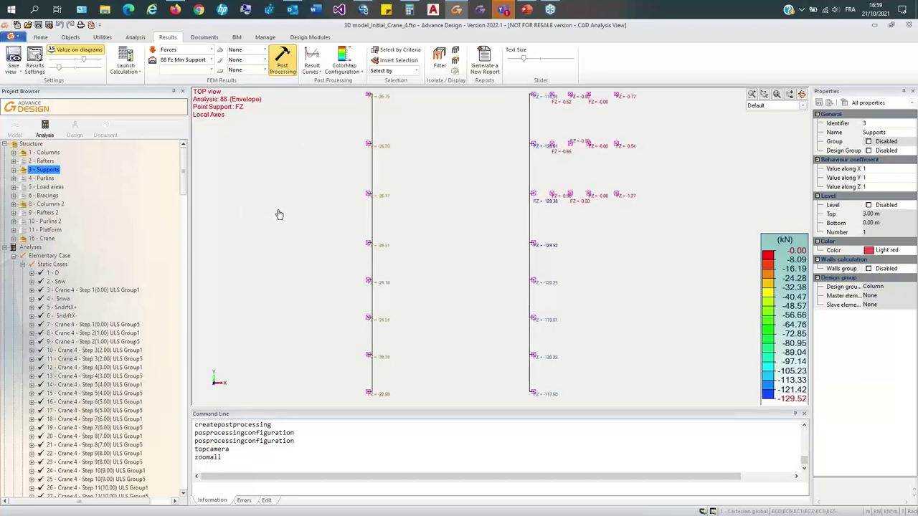
Step: Switch off values on diagrams in an isometric view and review the combinations and envelopes listed in the project tree
{"action": "key", "text": "ctrl+shift+i"}
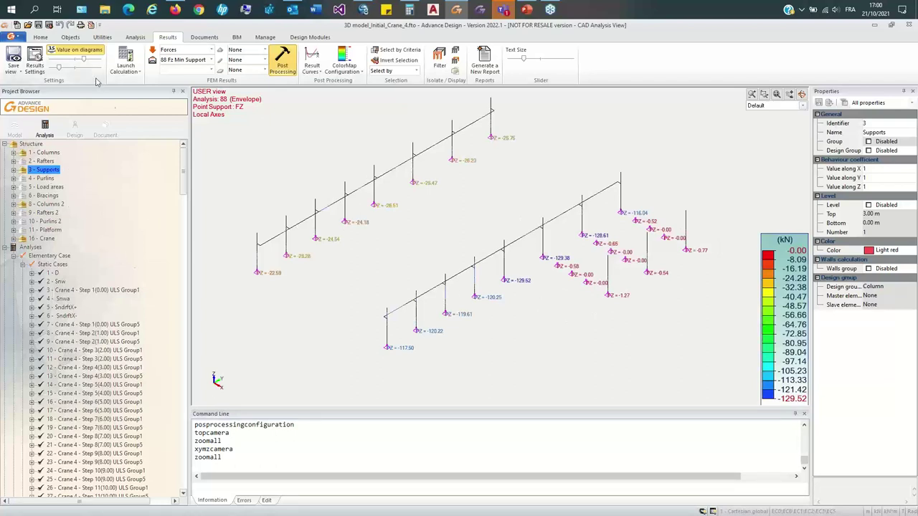
{"action": "left_click", "coordinate": [85, 51]}
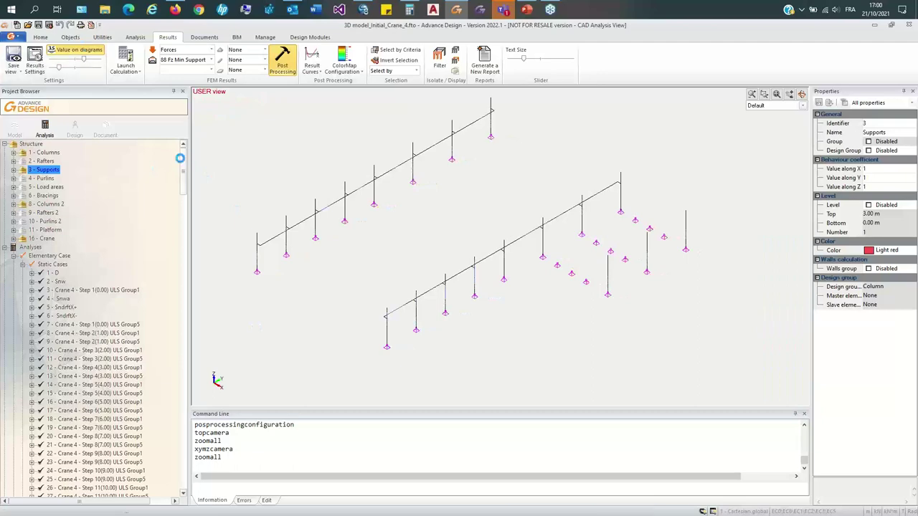
{"action": "left_click_drag", "start_coordinate": [182, 164], "coordinate": [182, 427]}
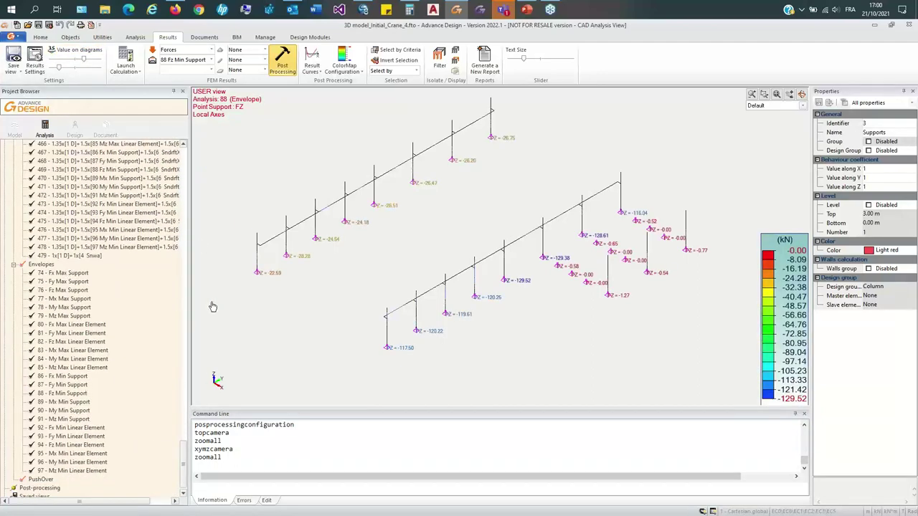
{"action": "left_click_drag", "start_coordinate": [192, 309], "coordinate": [289, 324]}
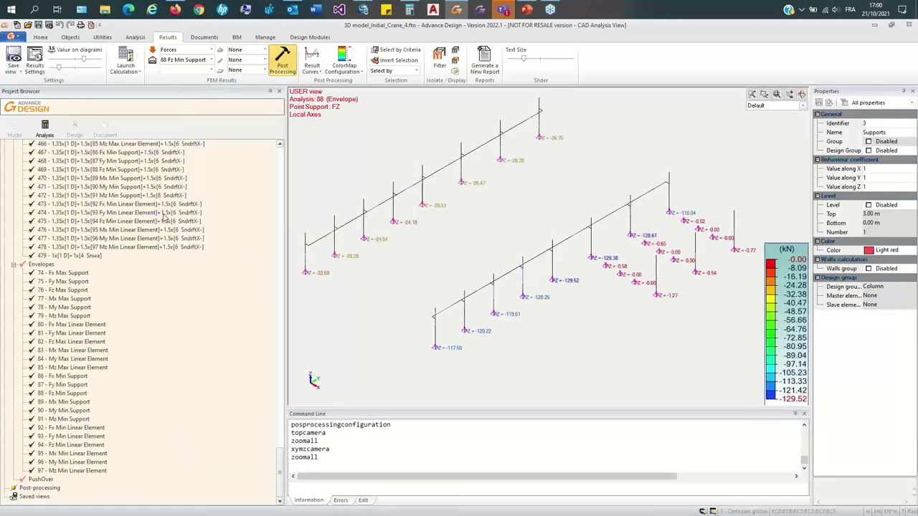
{"action": "left_click", "coordinate": [275, 479]}
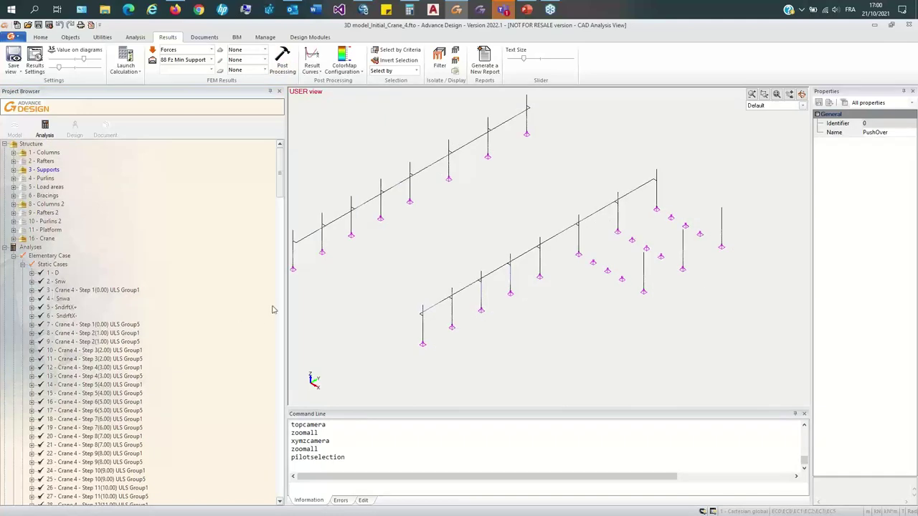
{"action": "left_click_drag", "start_coordinate": [287, 293], "coordinate": [206, 296]}
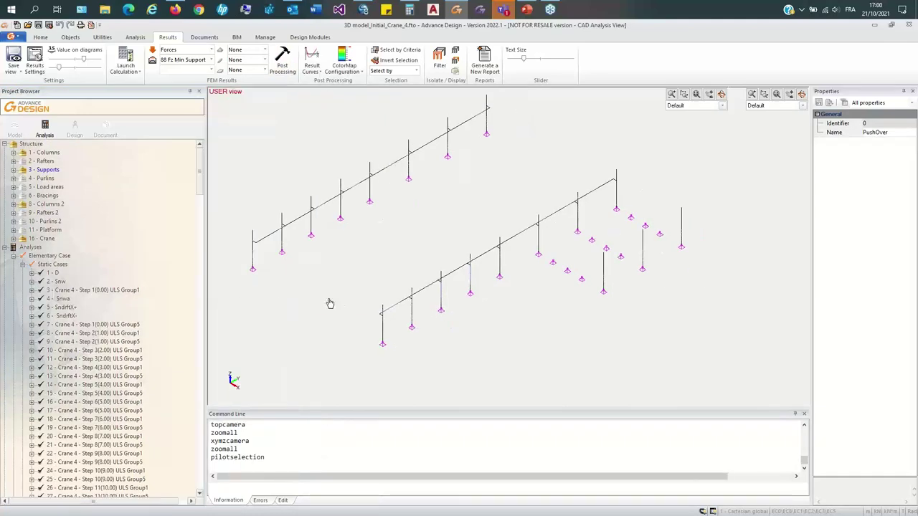
Step: Display all systems of the structure again so the complete hall model is shown
{"action": "left_click", "coordinate": [46, 155]}
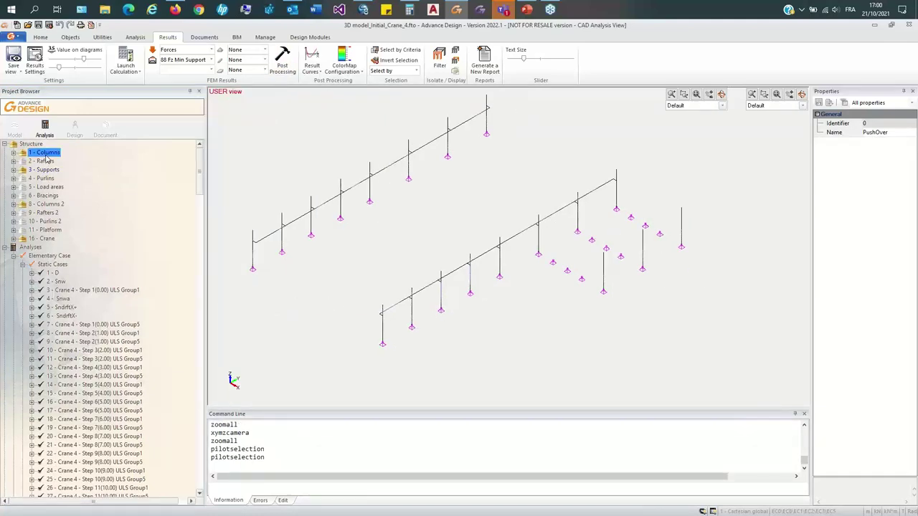
{"action": "right_click", "coordinate": [53, 156]}
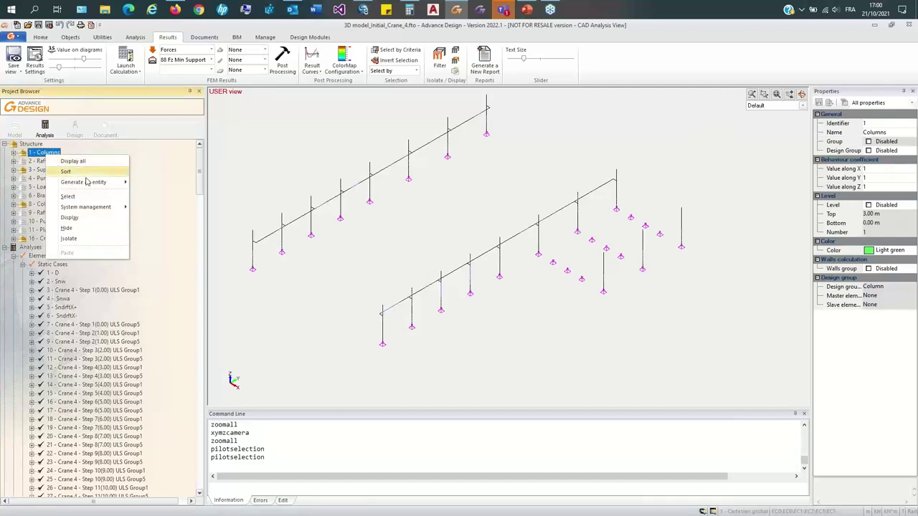
{"action": "left_click", "coordinate": [37, 152]}
{"action": "left_click", "coordinate": [37, 153]}
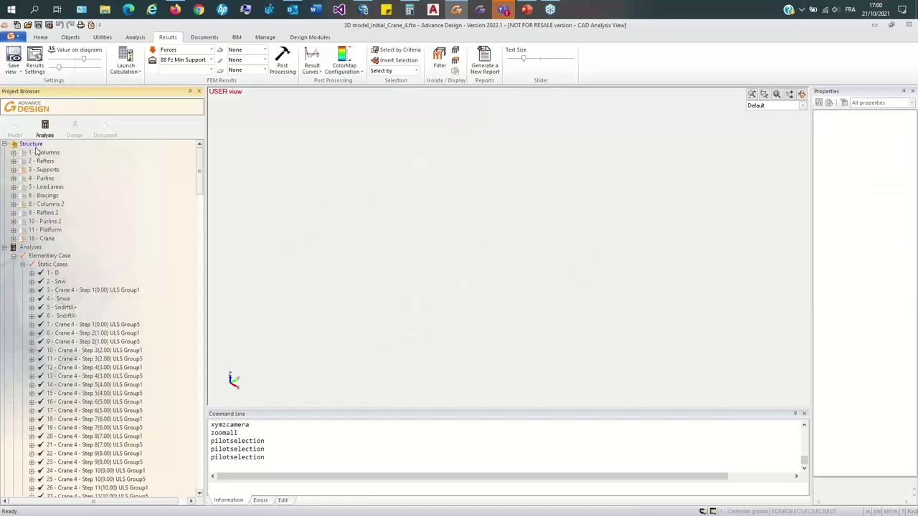
{"action": "left_click", "coordinate": [37, 148]}
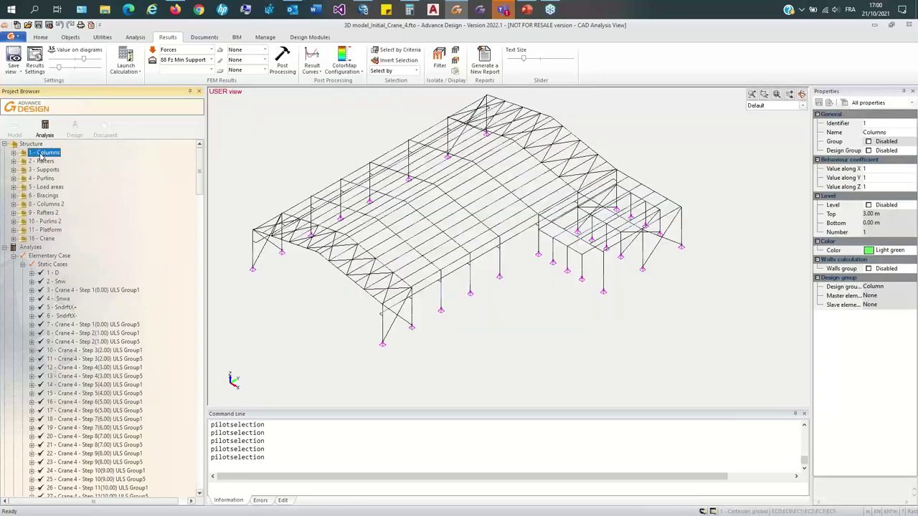
Step: Select all elements of the Columns system and launch the Steelwork Design calculation
{"action": "right_click", "coordinate": [53, 153]}
{"action": "left_click", "coordinate": [63, 195]}
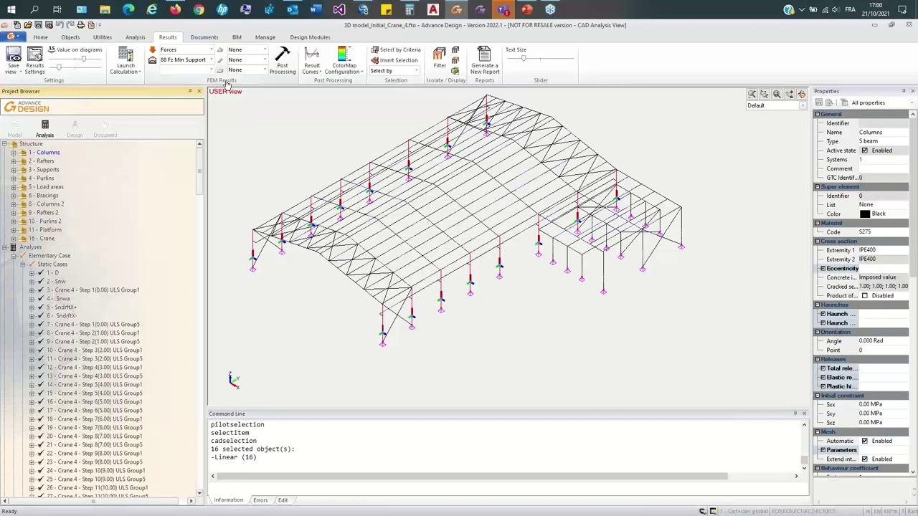
{"action": "left_click", "coordinate": [140, 37]}
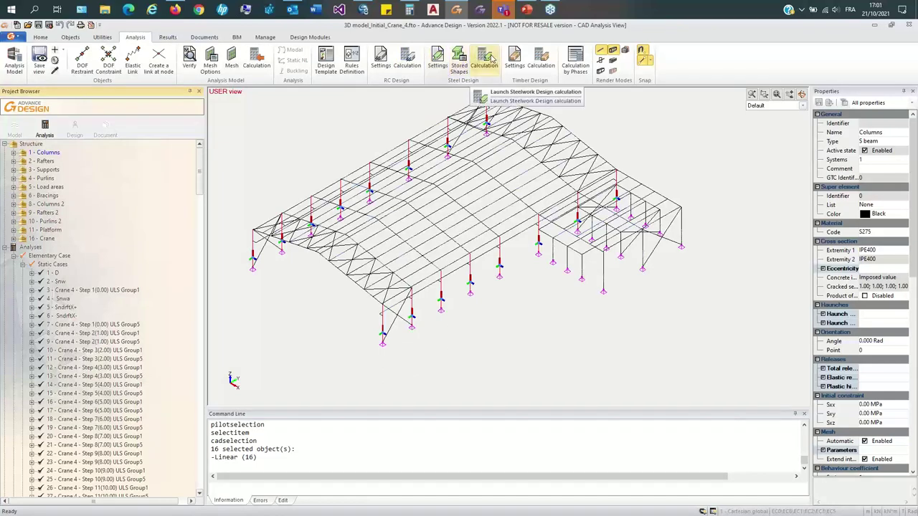
{"action": "left_click", "coordinate": [490, 60]}
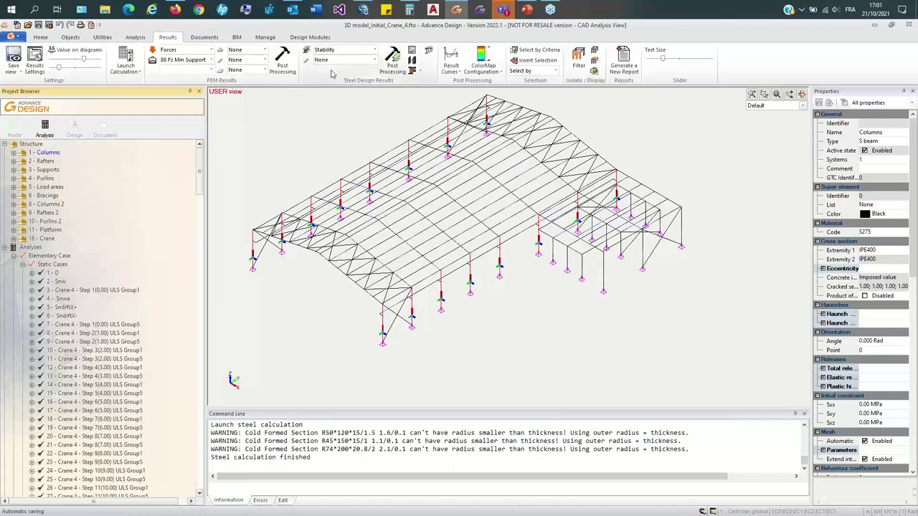
Step: Open the suggested shapes and examine the Elements Stability verification in the shape sheet of the columns' critical element
{"action": "left_click", "coordinate": [412, 61]}
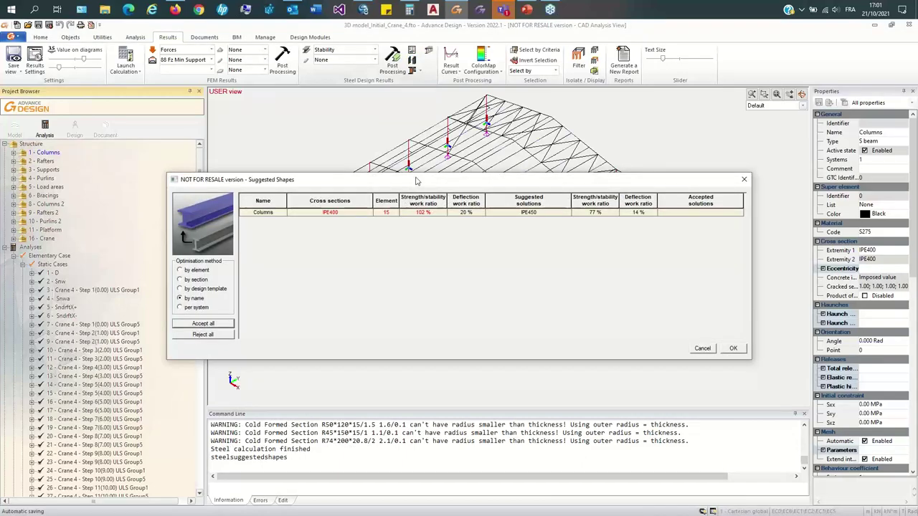
{"action": "left_click_drag", "start_coordinate": [415, 179], "coordinate": [404, 163]}
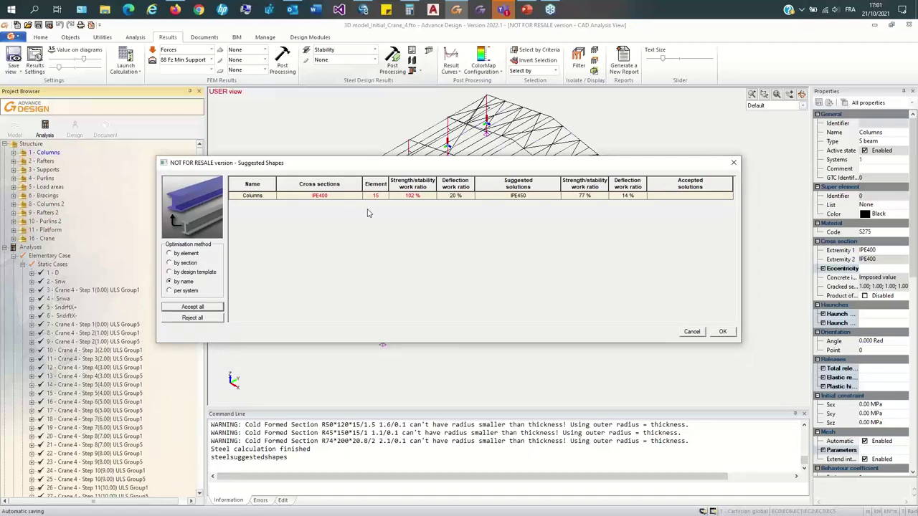
{"action": "double_click", "coordinate": [418, 196]}
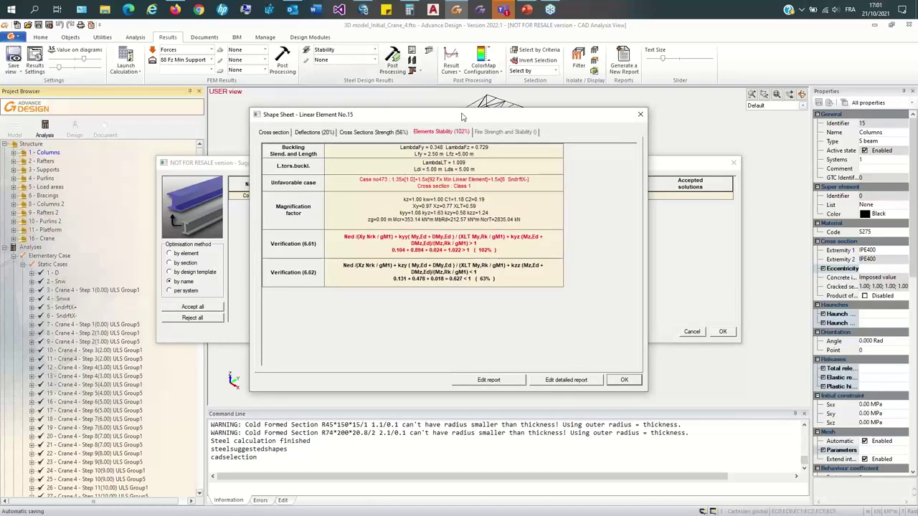
{"action": "left_click_drag", "start_coordinate": [463, 117], "coordinate": [544, 220]}
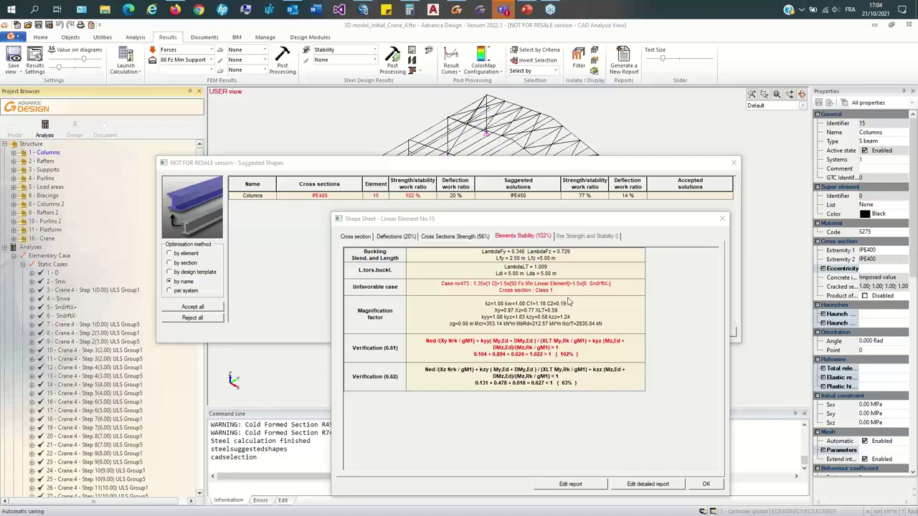
{"action": "left_click", "coordinate": [722, 218]}
{"action": "key", "text": "Escape"}
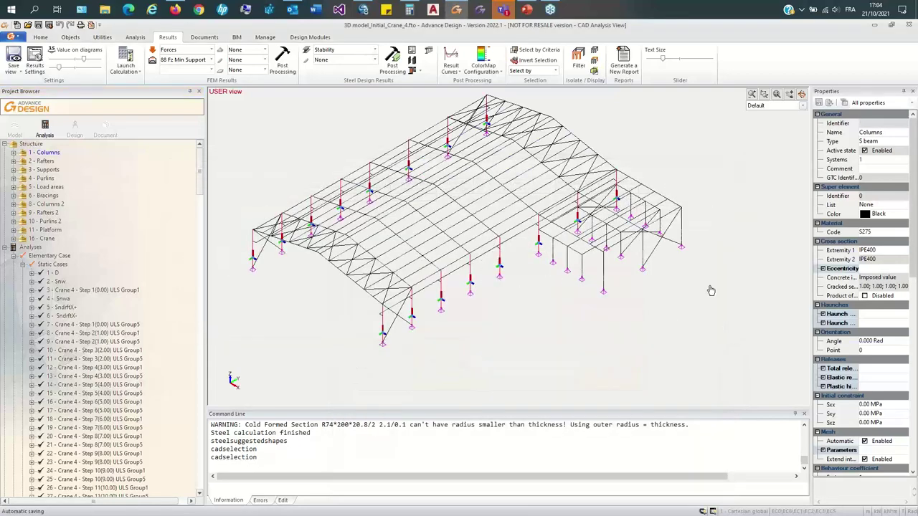
Step: Widen the selected columns' properties and expand their lateral-torsional buckling length settings
{"action": "left_click_drag", "start_coordinate": [811, 238], "coordinate": [750, 237]}
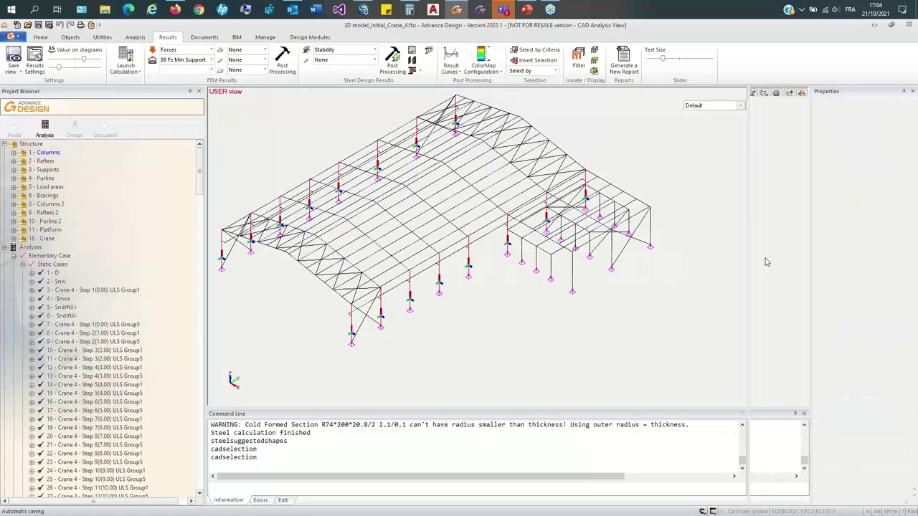
{"action": "scroll", "coordinate": [837, 384], "scroll_direction": "down", "scroll_amount": 10}
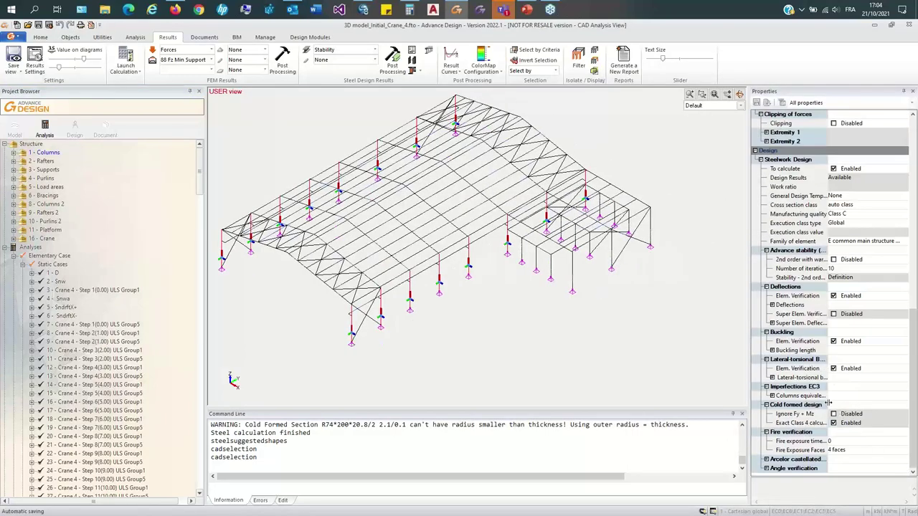
{"action": "left_click", "coordinate": [772, 378]}
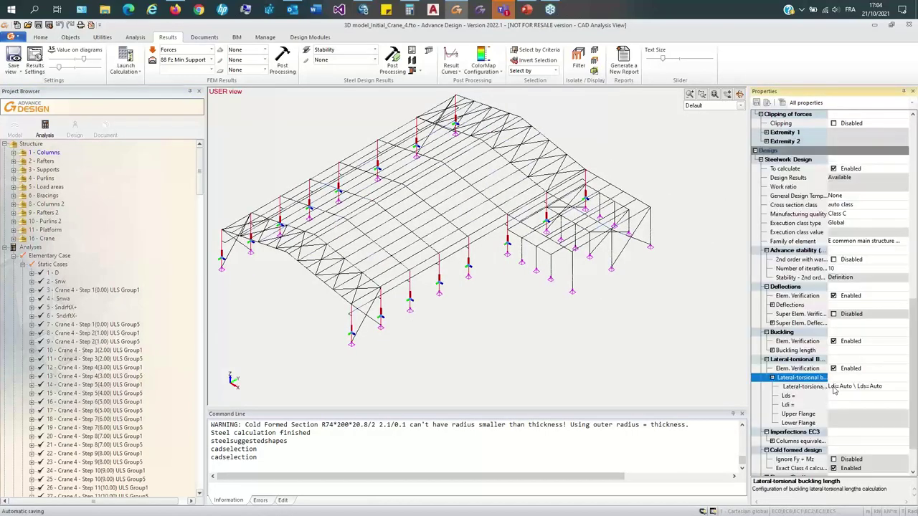
{"action": "left_click", "coordinate": [834, 388]}
{"action": "left_click", "coordinate": [832, 389]}
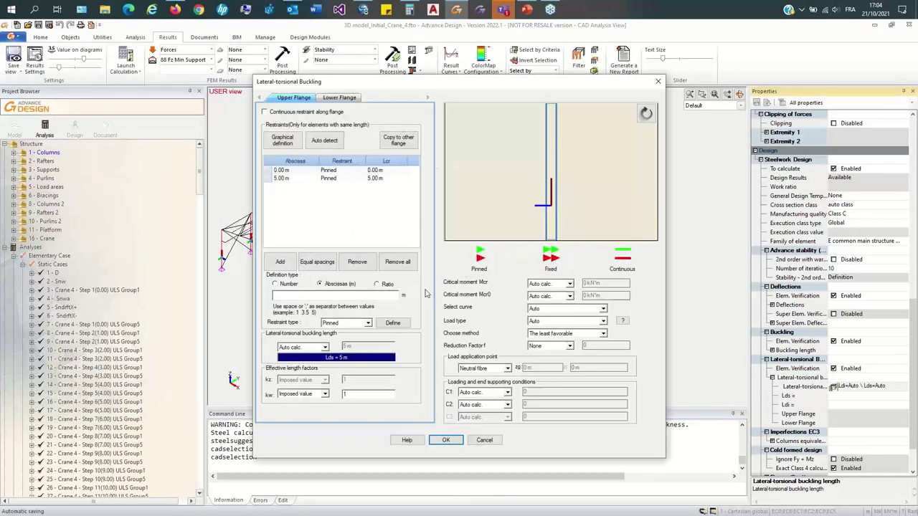
{"action": "left_click_drag", "start_coordinate": [519, 148], "coordinate": [550, 131]}
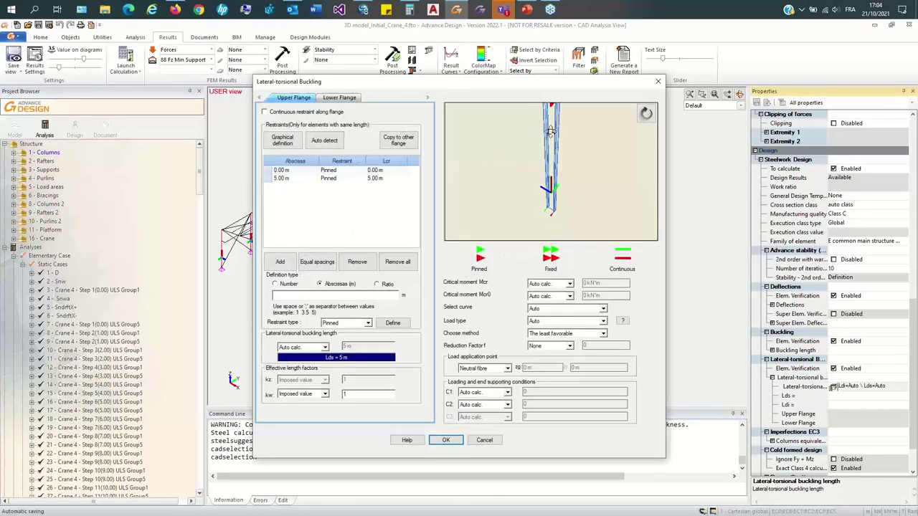
{"action": "left_click_drag", "start_coordinate": [545, 82], "coordinate": [595, 106]}
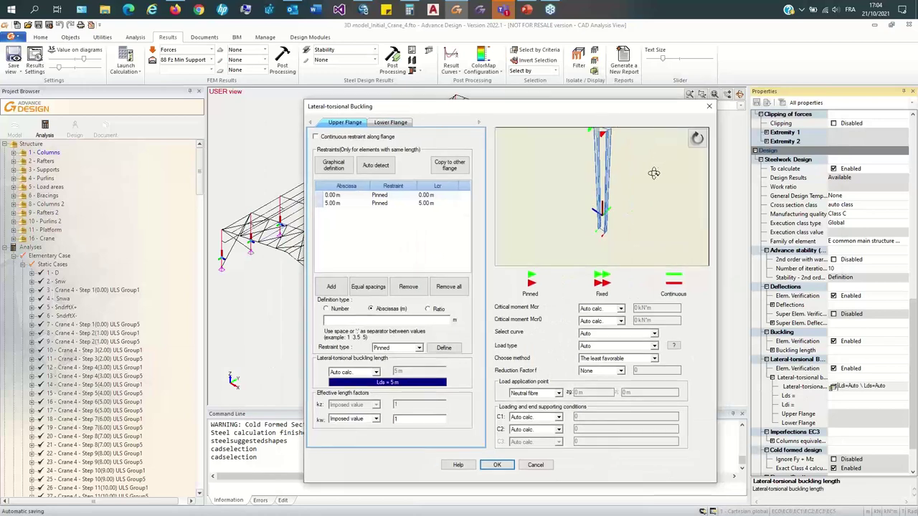
{"action": "mouse_move", "coordinate": [653, 173]}
{"action": "left_mouse_down"}
{"action": "mouse_move", "coordinate": [628, 166]}
{"action": "mouse_move", "coordinate": [670, 172]}
{"action": "left_mouse_up"}
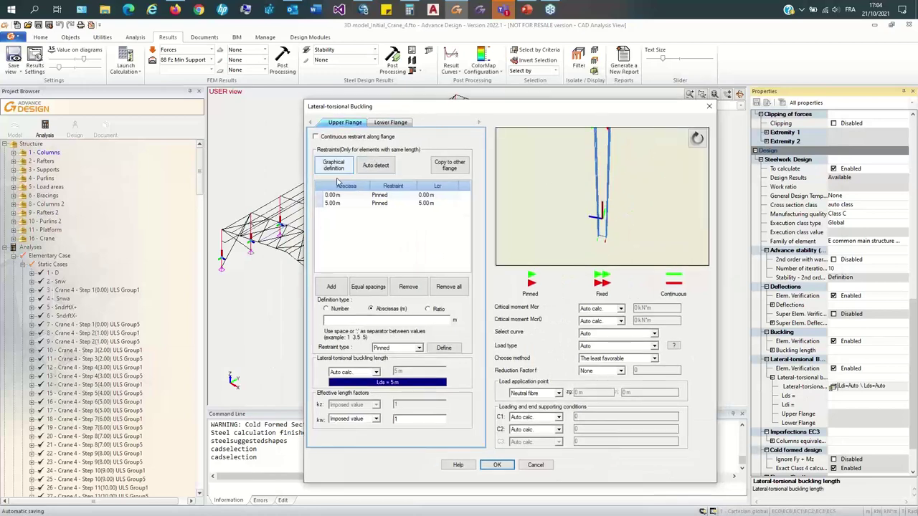
{"action": "left_click", "coordinate": [332, 286]}
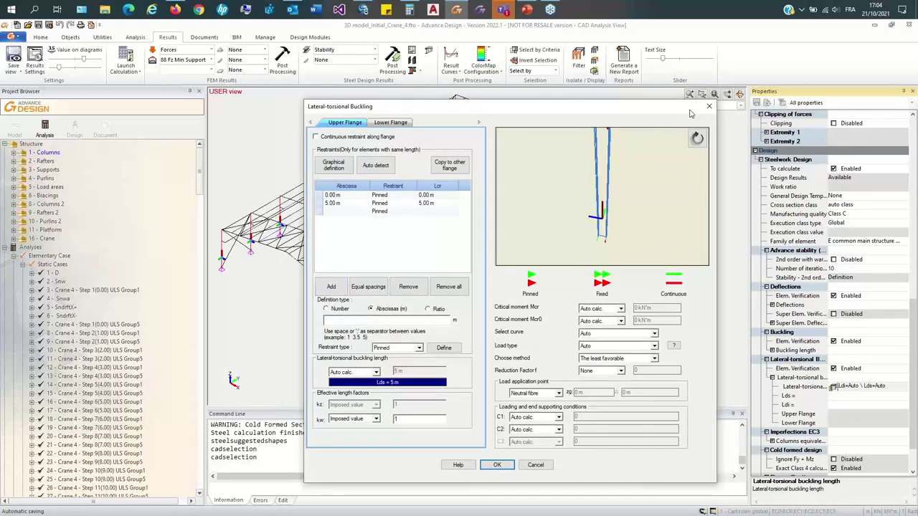
{"action": "left_click", "coordinate": [708, 106]}
Step: Measure a length along one of the selected columns near its crane bracket
{"action": "scroll", "coordinate": [459, 313], "scroll_direction": "up", "scroll_amount": 5}
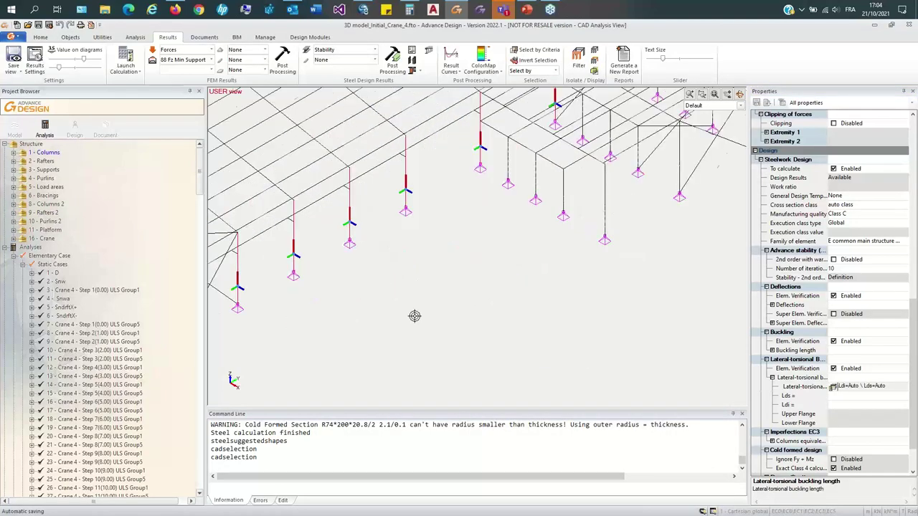
{"action": "scroll", "coordinate": [415, 316], "scroll_direction": "up", "scroll_amount": 1}
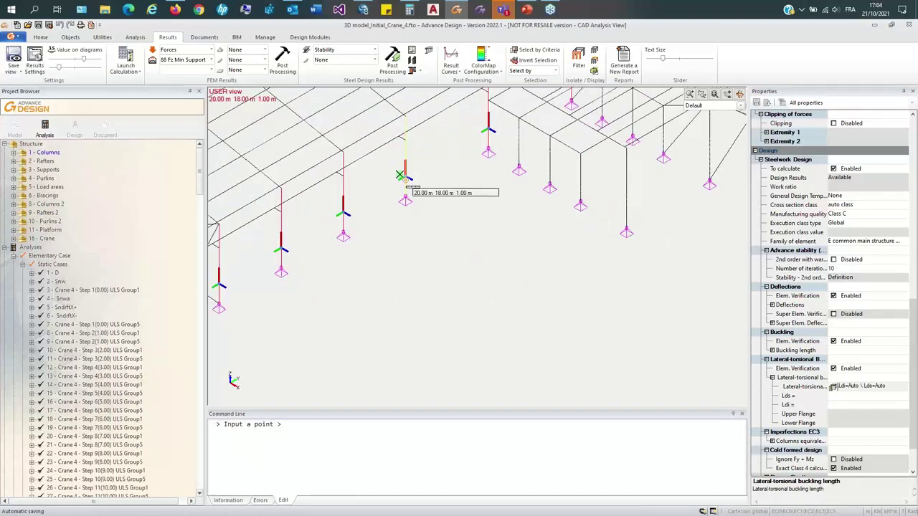
{"action": "left_click", "coordinate": [401, 136]}
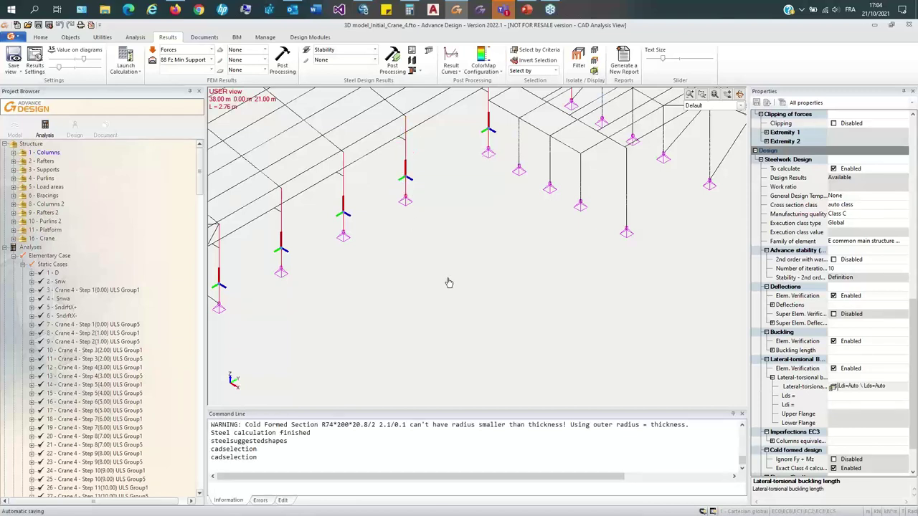
Step: Add a pinned lateral-torsional buckling restraint at 3.5 m on the columns' upper flange and copy the restraints to the lower flange
{"action": "left_click", "coordinate": [833, 387]}
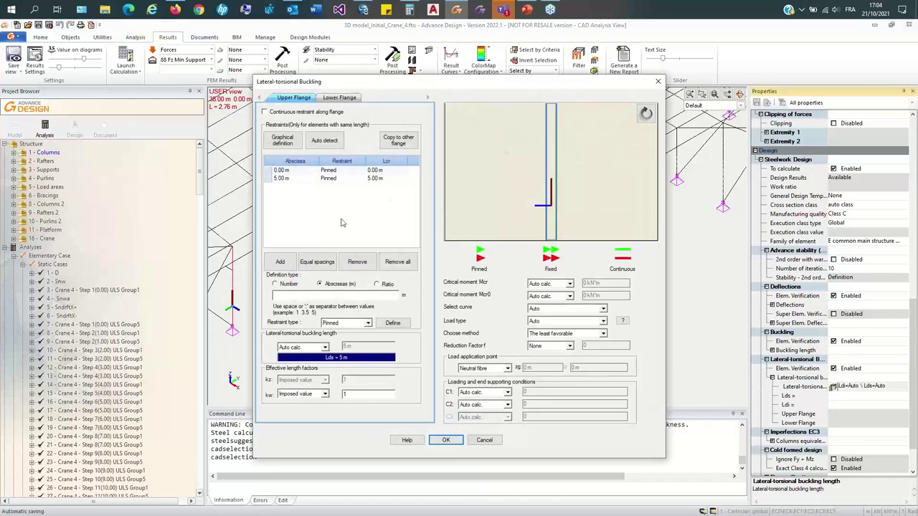
{"action": "left_click", "coordinate": [280, 261]}
{"action": "type", "text": "3.5"}
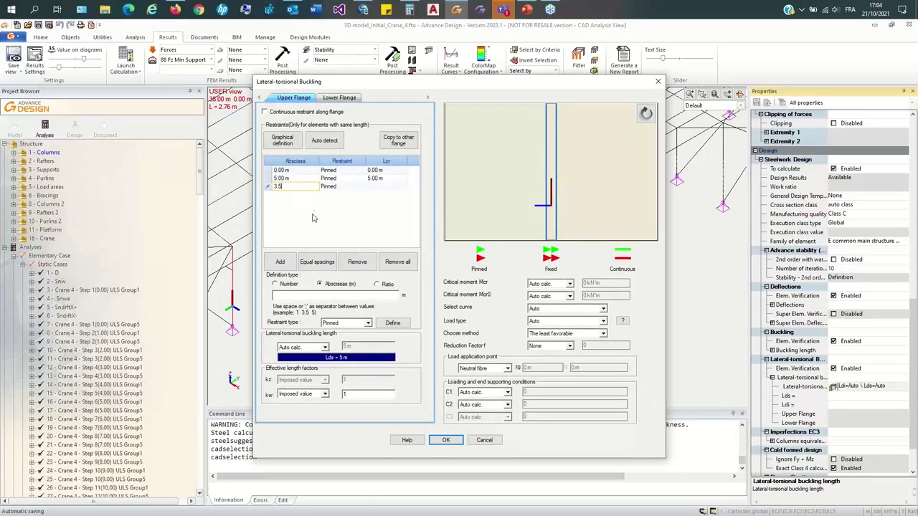
{"action": "left_click", "coordinate": [314, 218]}
{"action": "left_click", "coordinate": [405, 139]}
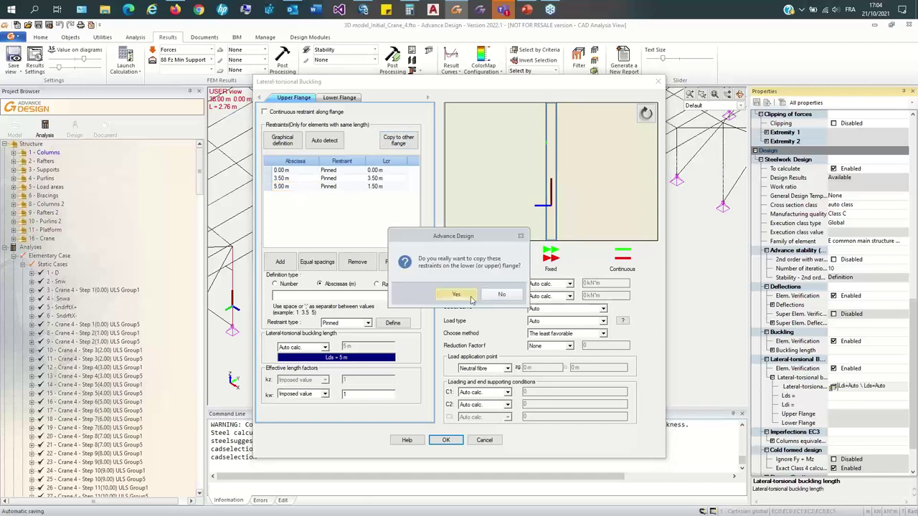
{"action": "left_click", "coordinate": [456, 294]}
{"action": "left_click_drag", "start_coordinate": [579, 179], "coordinate": [545, 147]}
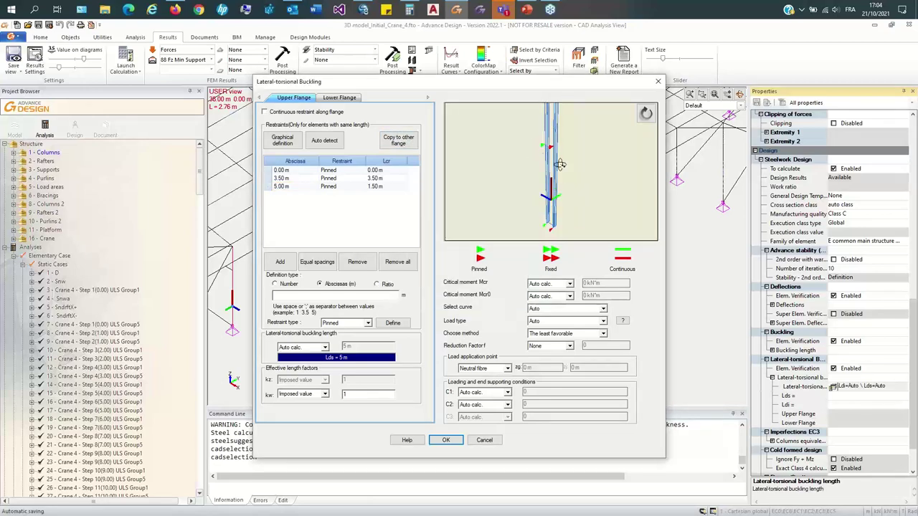
{"action": "left_click", "coordinate": [445, 441]}
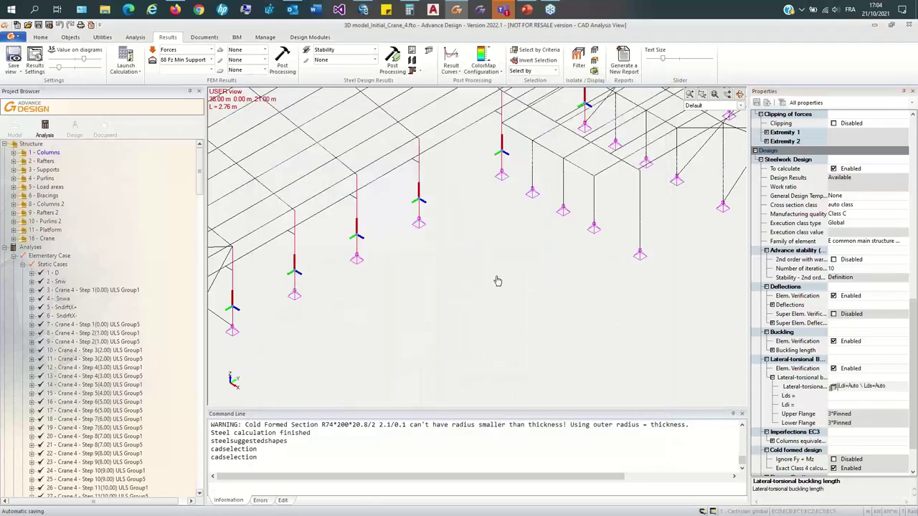
Step: Clear the column selection and turn on the display of restraints in the model
{"action": "right_click", "coordinate": [434, 300]}
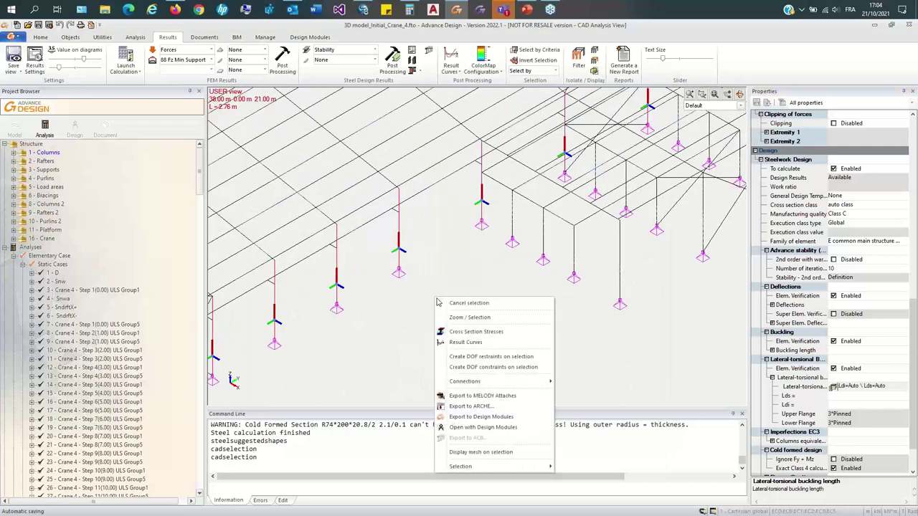
{"action": "left_click", "coordinate": [437, 302]}
{"action": "right_click", "coordinate": [435, 301]}
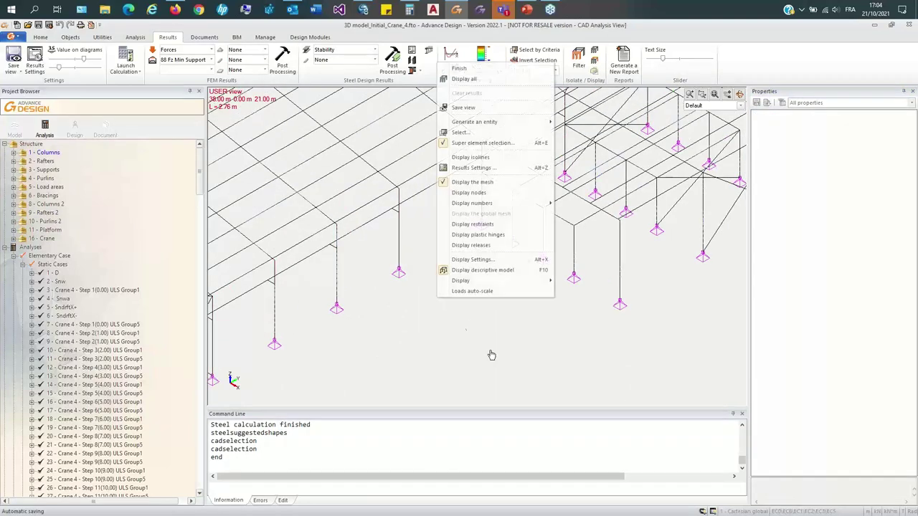
{"action": "left_click", "coordinate": [507, 225]}
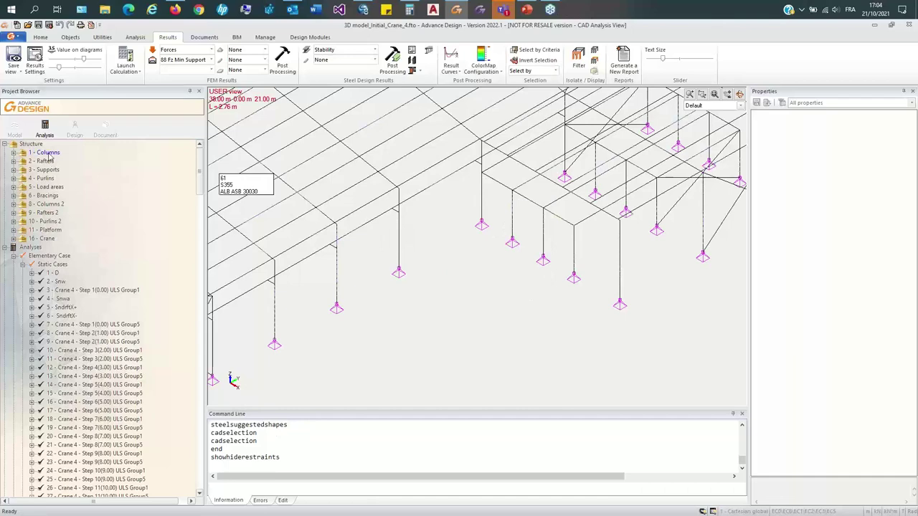
Step: Select all elements of the Columns system and inspect them in the model
{"action": "left_click", "coordinate": [47, 152]}
{"action": "right_click", "coordinate": [56, 153]}
{"action": "left_click", "coordinate": [70, 195]}
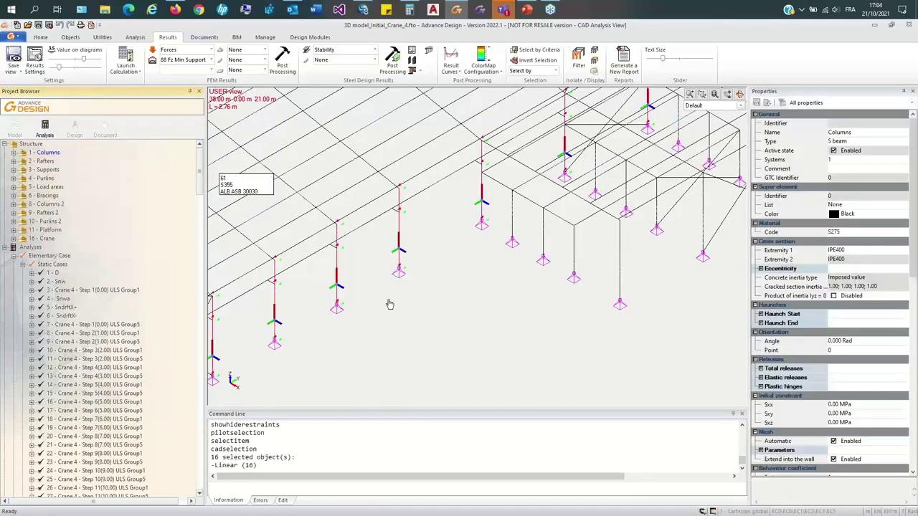
{"action": "scroll", "coordinate": [431, 230], "scroll_direction": "up", "scroll_amount": 4}
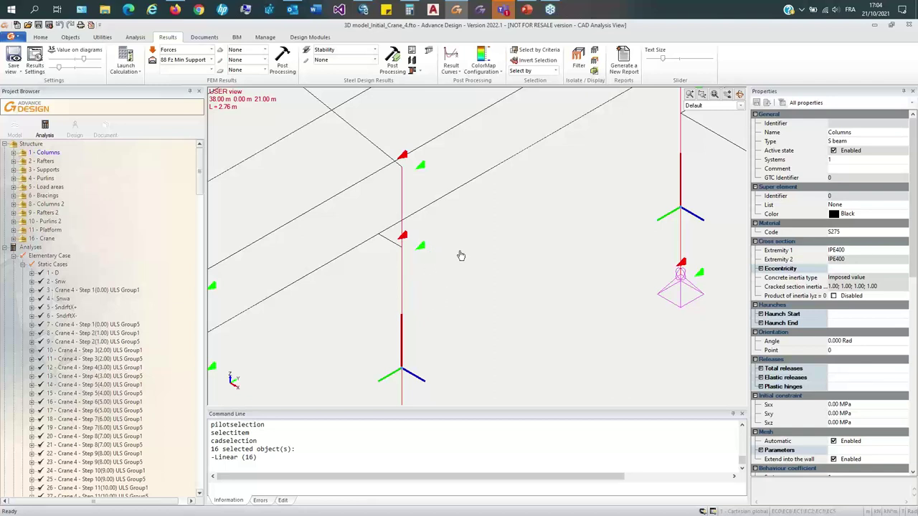
{"action": "middle_click", "coordinate": [422, 261]}
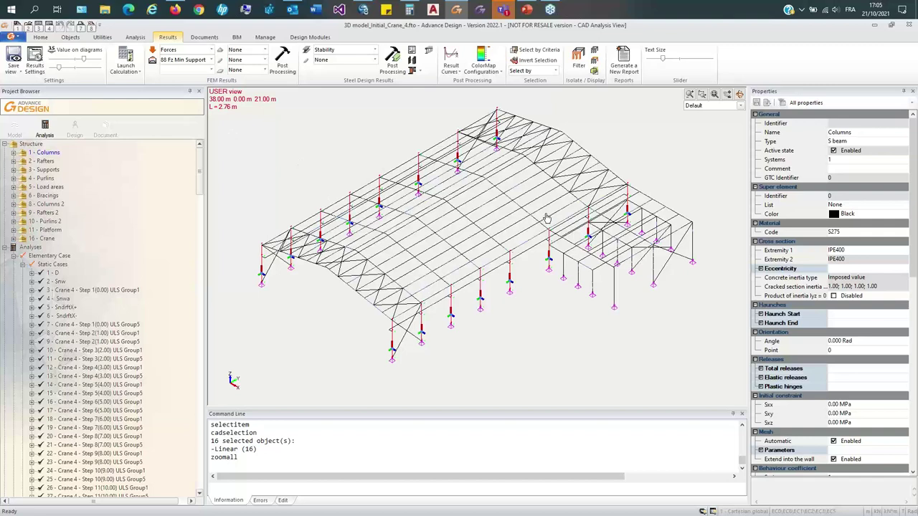
Step: Run the steel design calculation and review the suggested shapes for the selected columns
{"action": "left_click", "coordinate": [136, 37]}
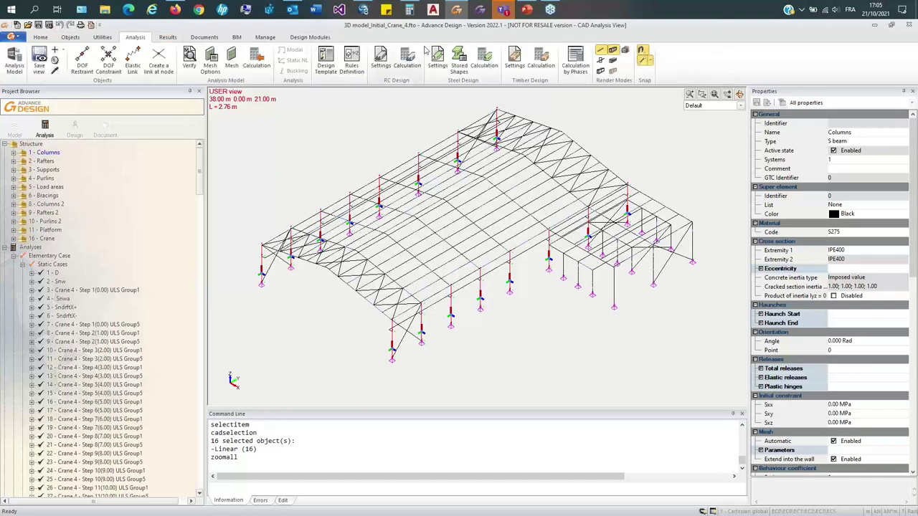
{"action": "left_click", "coordinate": [484, 58]}
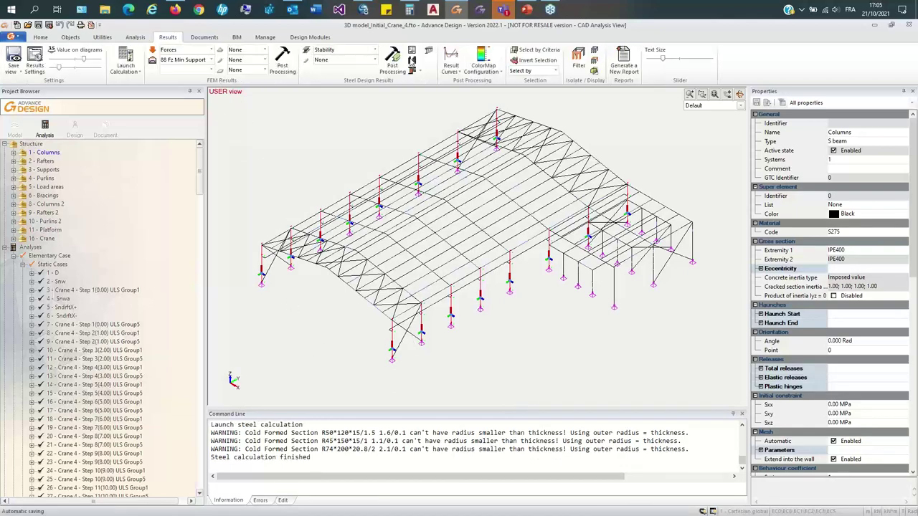
{"action": "left_click", "coordinate": [413, 63]}
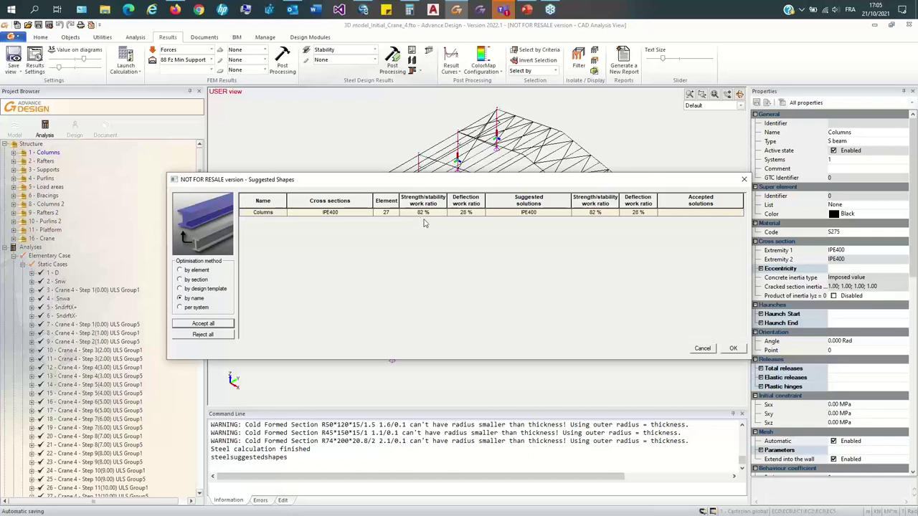
{"action": "left_click_drag", "start_coordinate": [472, 179], "coordinate": [343, 167]}
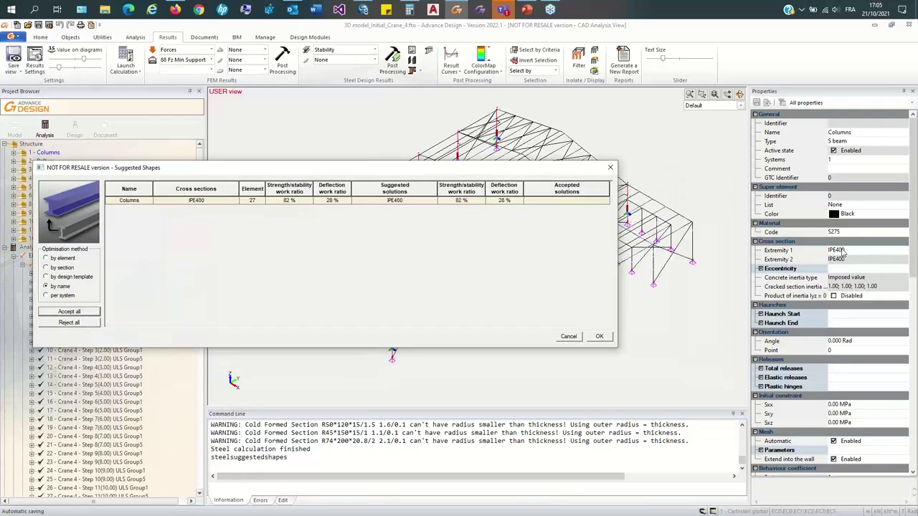
{"action": "left_click", "coordinate": [610, 168]}
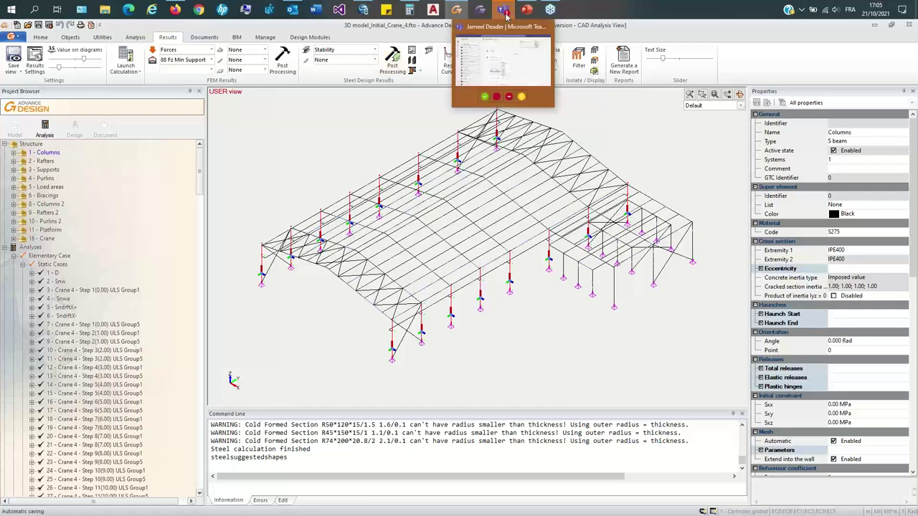
{"action": "left_click", "coordinate": [527, 10]}
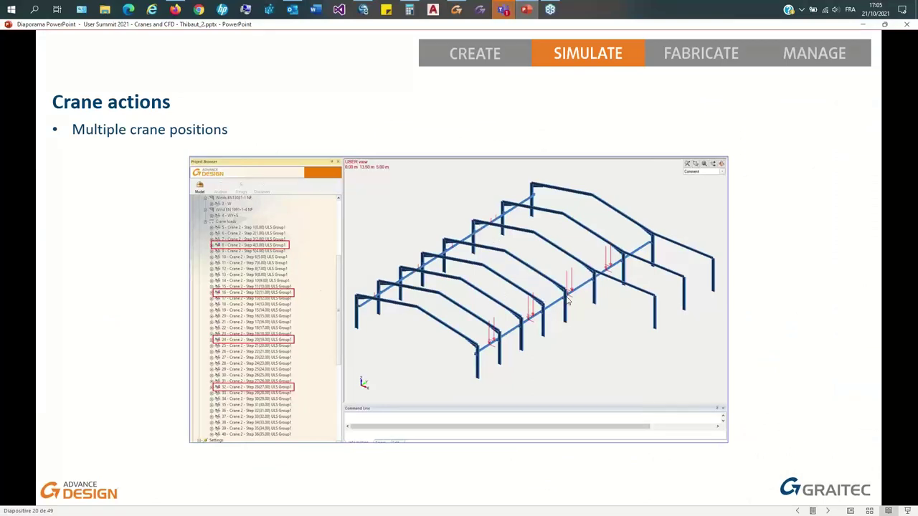
{"action": "key", "text": "Right"}
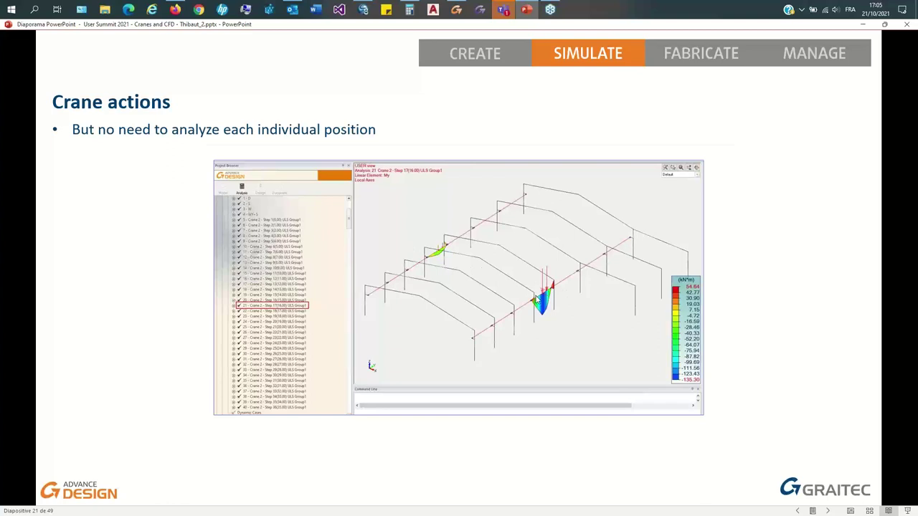
{"action": "key", "text": "Right"}
{"action": "key", "text": "Right"}
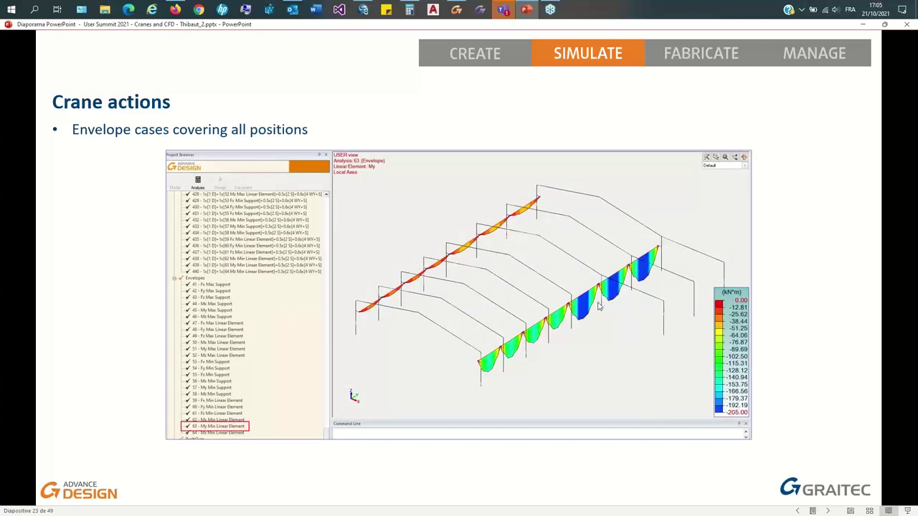
{"action": "key", "text": "Right"}
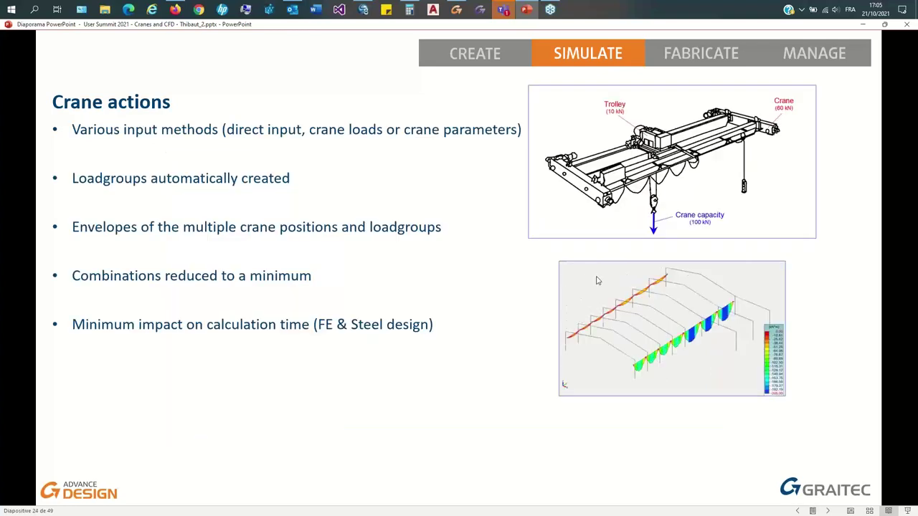
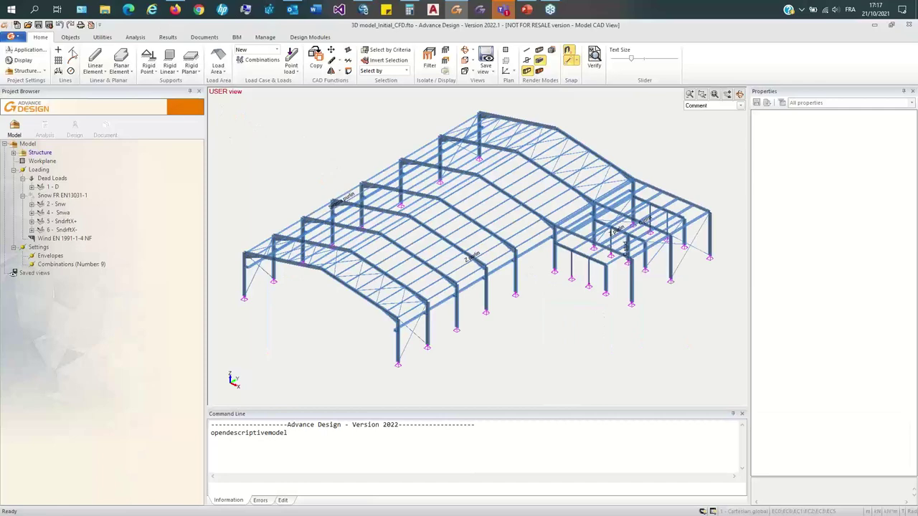
Step: Save a copy of the project as 3D model_Initial_CFD_2.fto in the same folder
{"action": "left_click", "coordinate": [47, 25]}
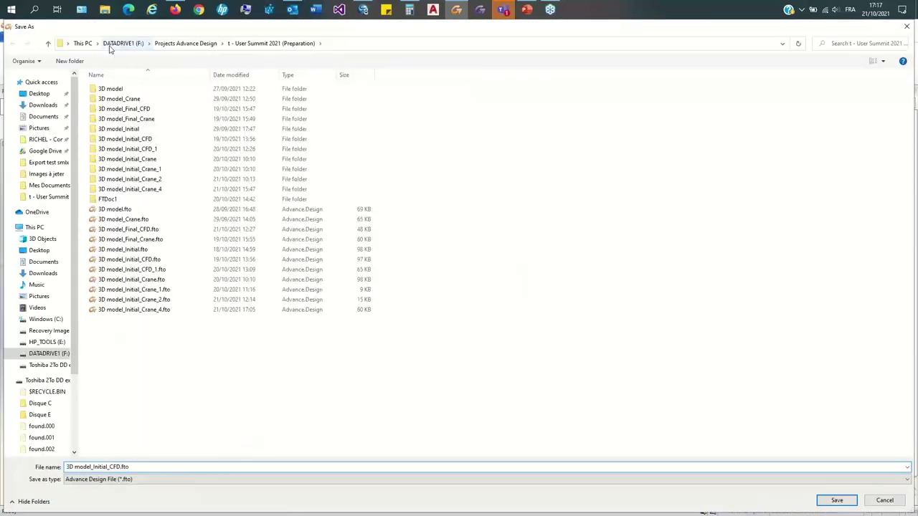
{"action": "type", "text": "_2"}
{"action": "key", "text": "Return"}
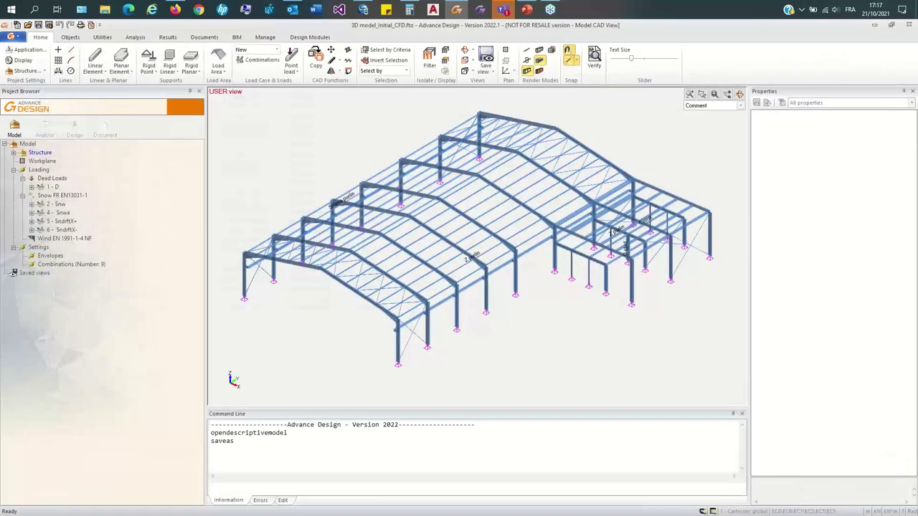
Step: Isolate the Platform system so that only its members are displayed
{"action": "scroll", "coordinate": [560, 280], "scroll_direction": "up", "scroll_amount": 5}
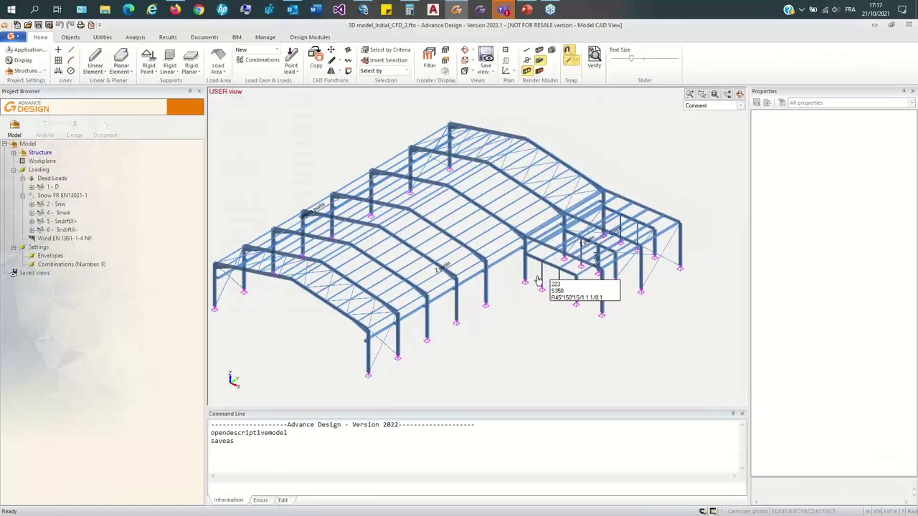
{"action": "scroll", "coordinate": [560, 281], "scroll_direction": "up", "scroll_amount": 5}
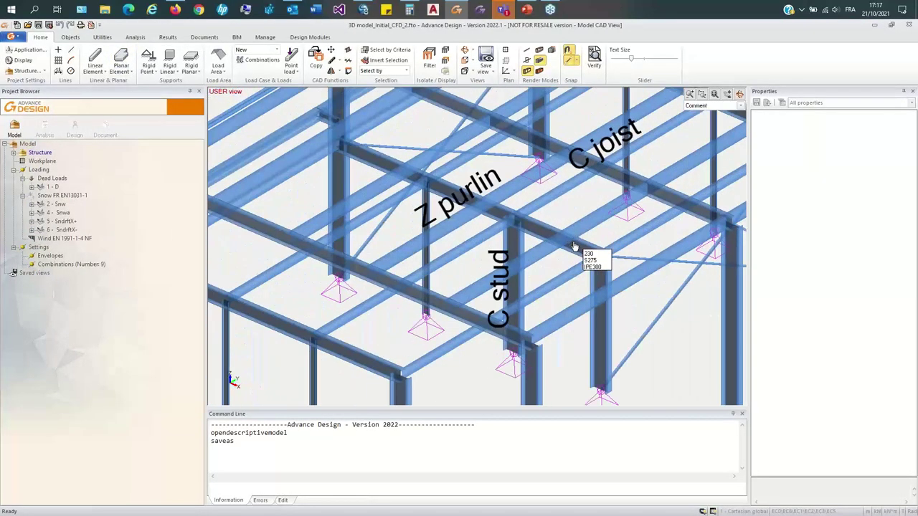
{"action": "scroll", "coordinate": [536, 273], "scroll_direction": "down", "scroll_amount": 4}
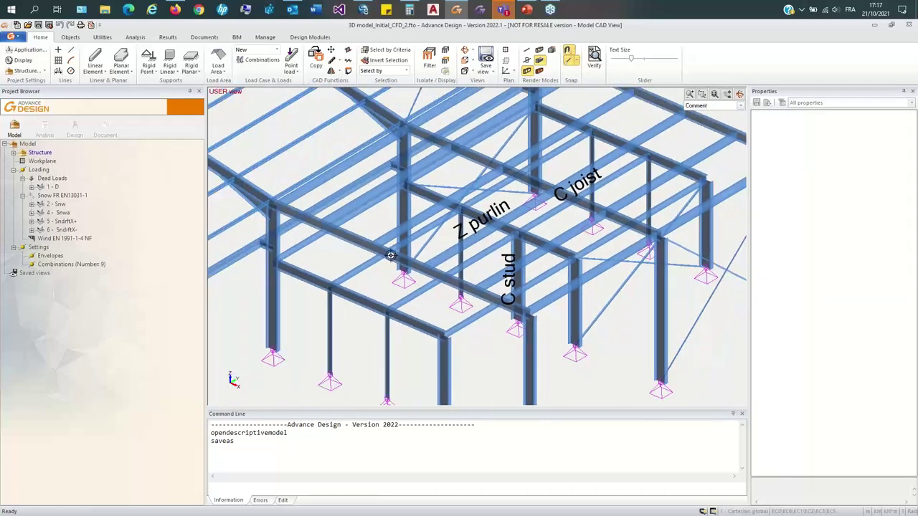
{"action": "left_click", "coordinate": [14, 153]}
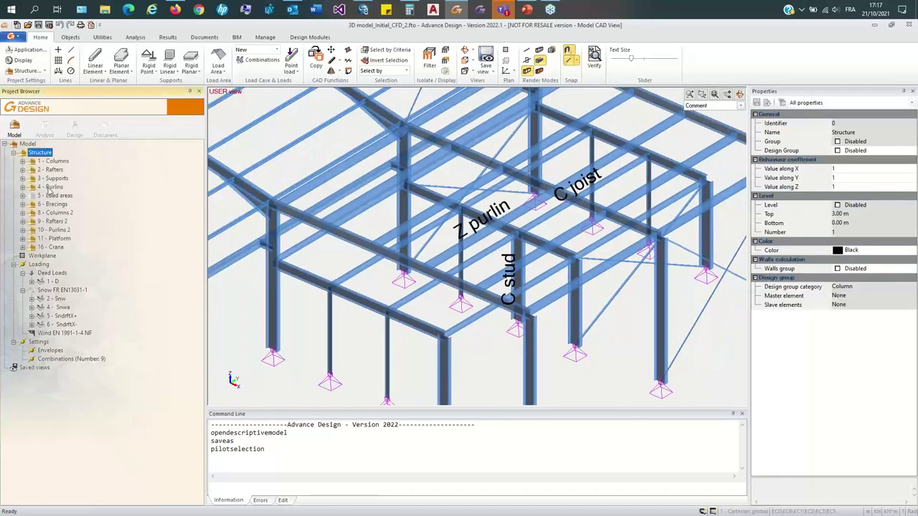
{"action": "left_click", "coordinate": [57, 240]}
{"action": "right_click", "coordinate": [57, 239]}
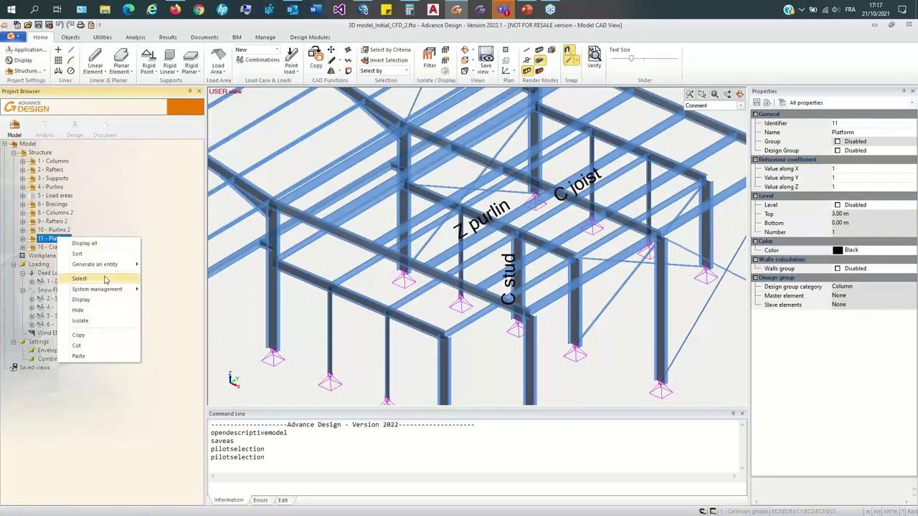
{"action": "left_click", "coordinate": [106, 324]}
{"action": "scroll", "coordinate": [456, 271], "scroll_direction": "up", "scroll_amount": 2}
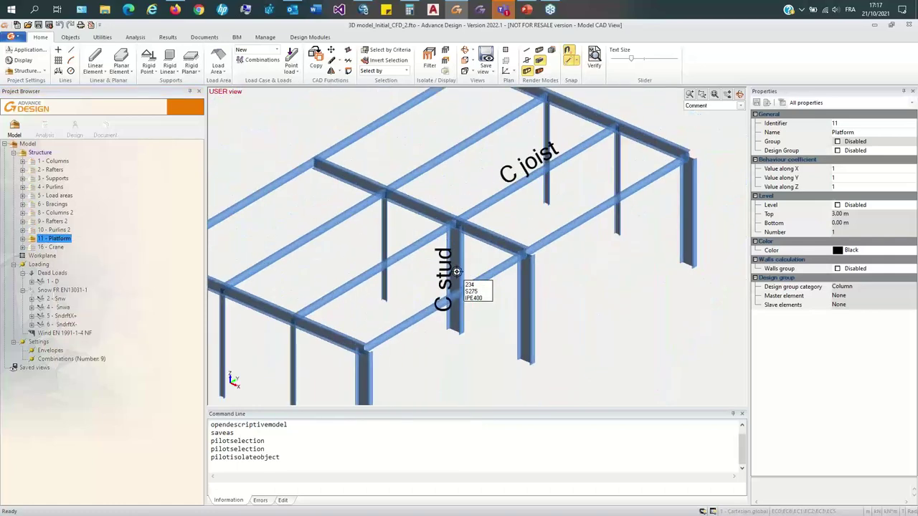
Step: Select the platform column labelled C stud and set its material to S350
{"action": "left_click", "coordinate": [453, 280]}
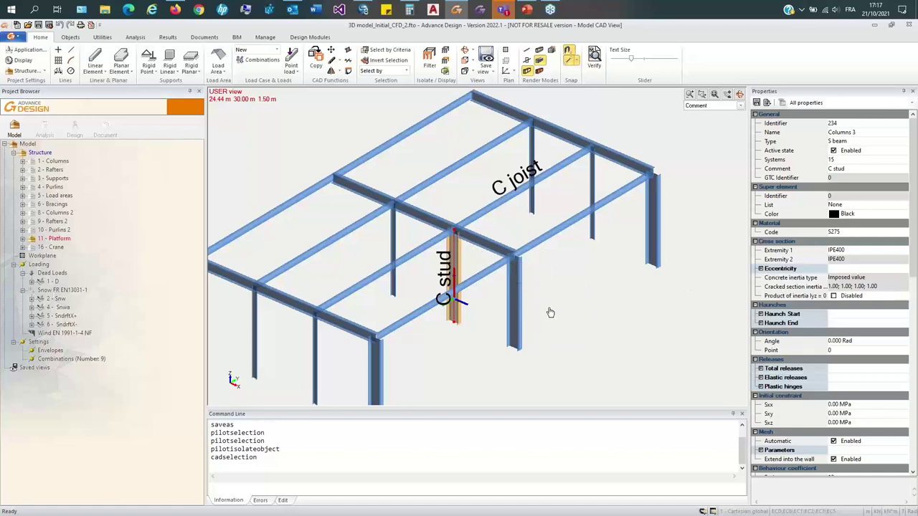
{"action": "middle_click_drag", "start_coordinate": [550, 313], "coordinate": [509, 317]}
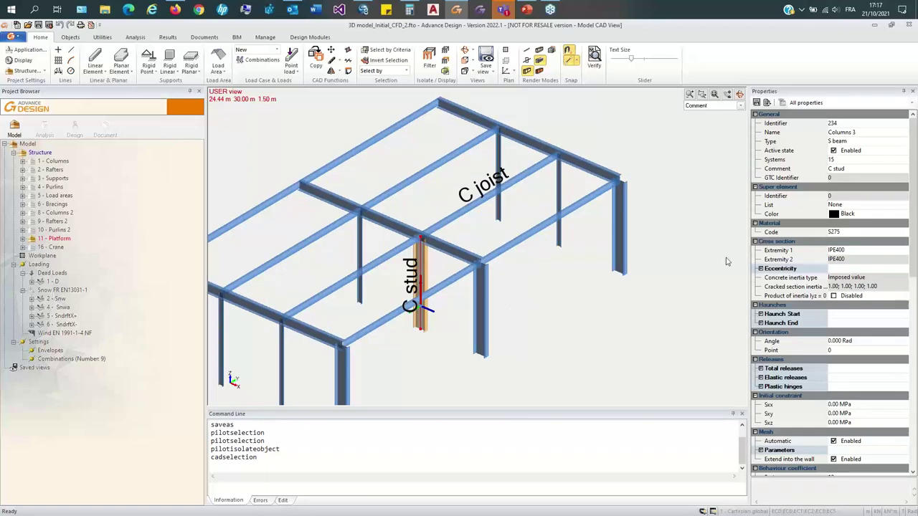
{"action": "left_click", "coordinate": [879, 235]}
{"action": "left_click", "coordinate": [905, 233]}
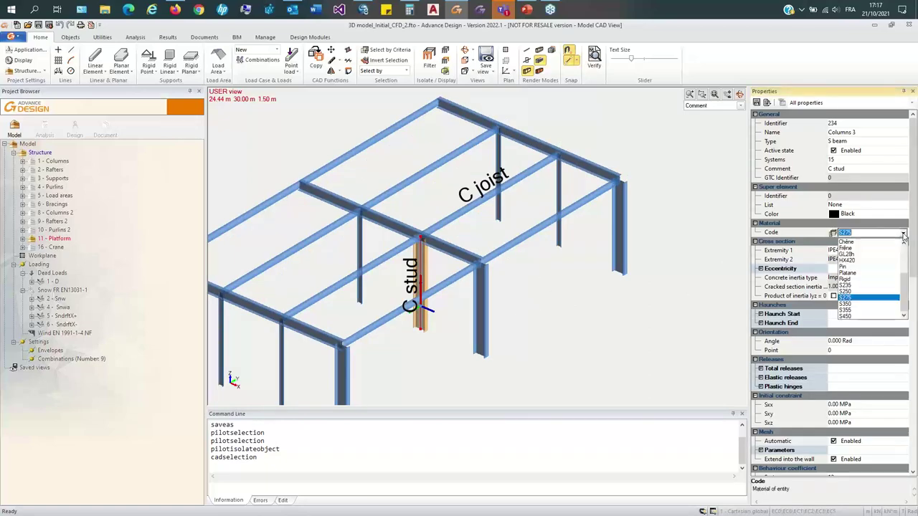
{"action": "left_click", "coordinate": [853, 303]}
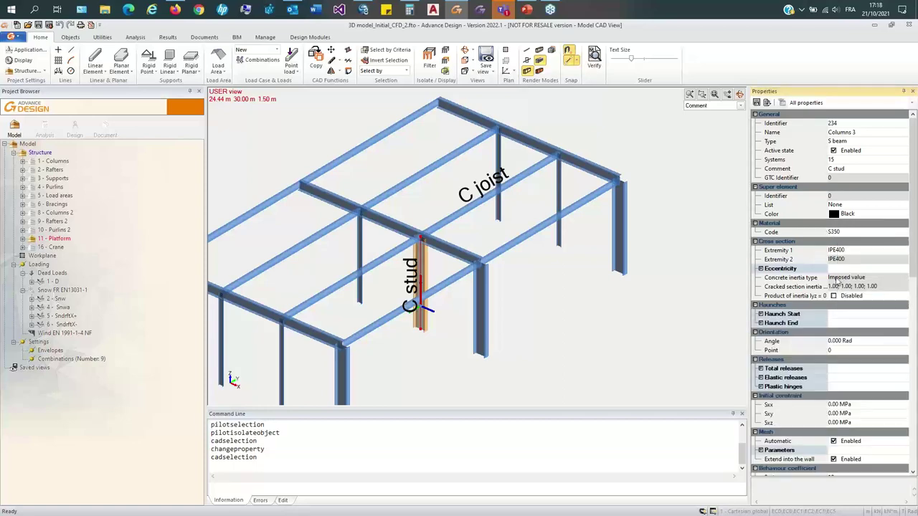
Step: Open the parametric definition of the C stud's Extremity 1 cross section and choose the Open rectangular gap type
{"action": "left_click", "coordinate": [856, 251]}
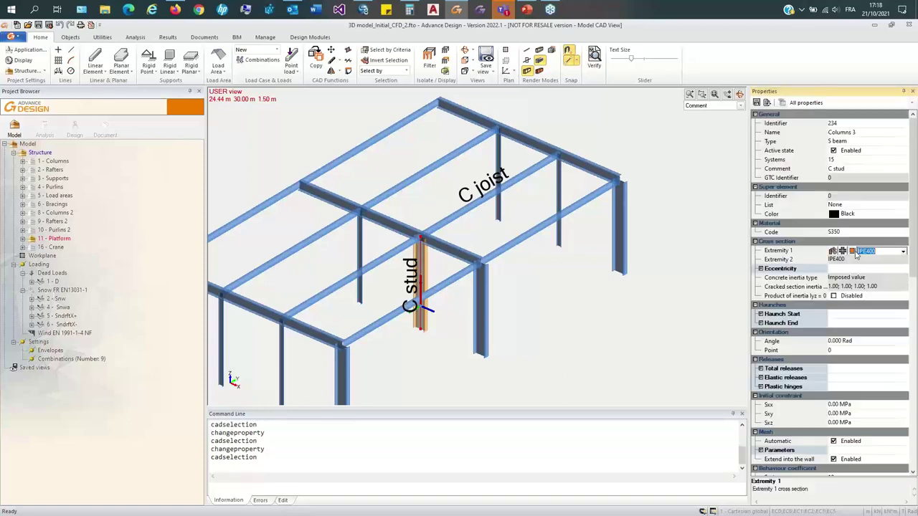
{"action": "left_click", "coordinate": [852, 251]}
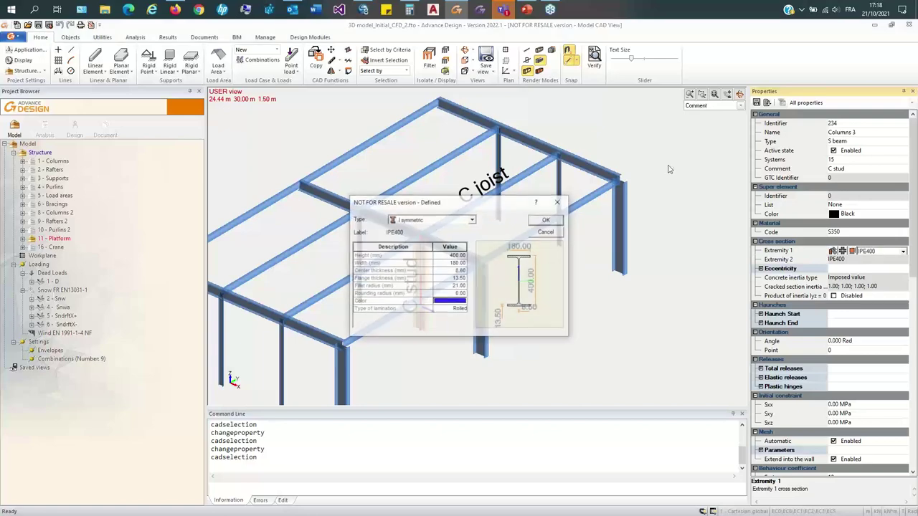
{"action": "left_click", "coordinate": [472, 219]}
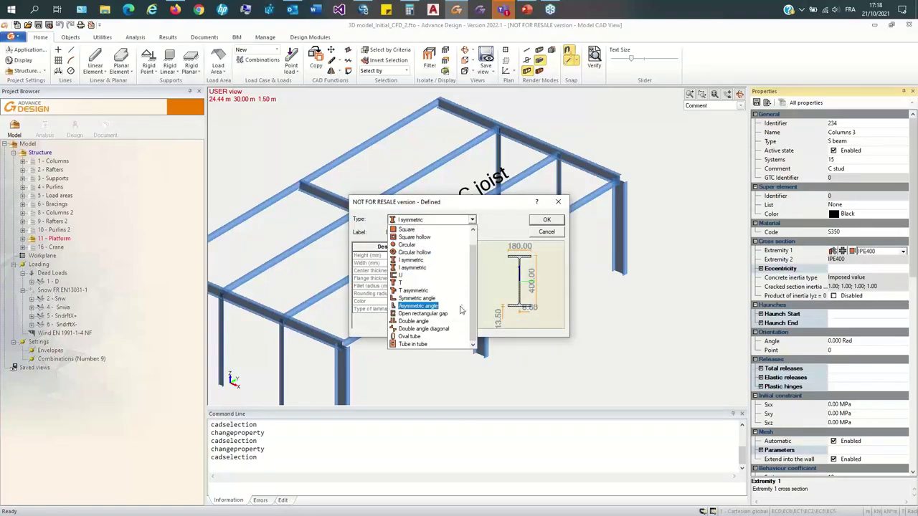
{"action": "left_click", "coordinate": [444, 314]}
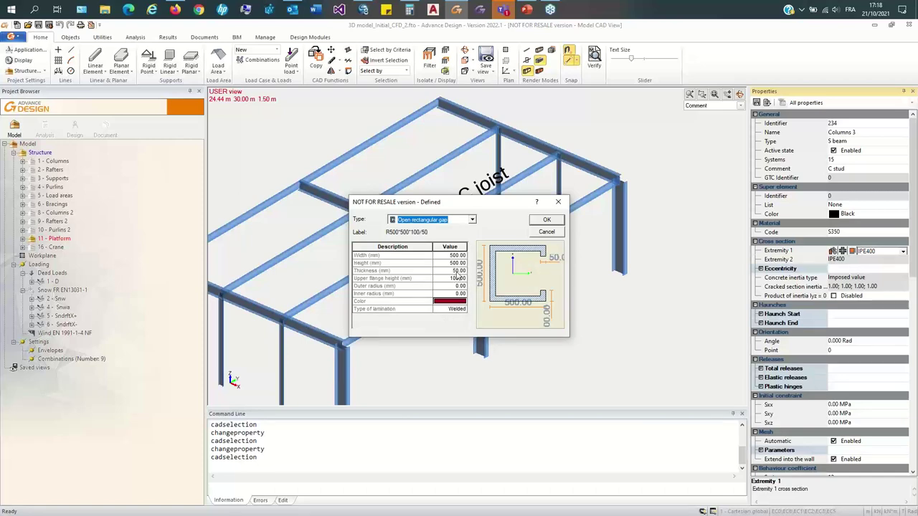
Step: Set the section's thickness to 1 mm, inner radius to 3 mm and outer radius to 4 mm
{"action": "left_click", "coordinate": [454, 271]}
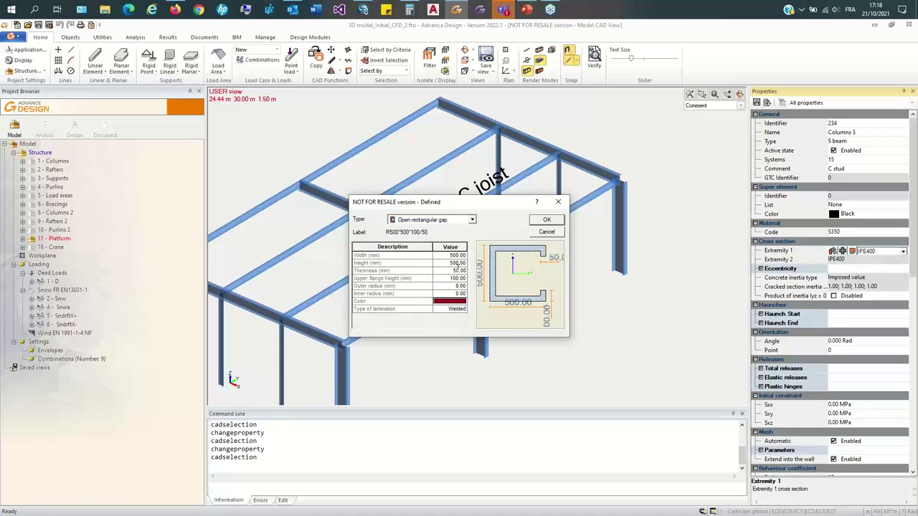
{"action": "key", "text": "Return"}
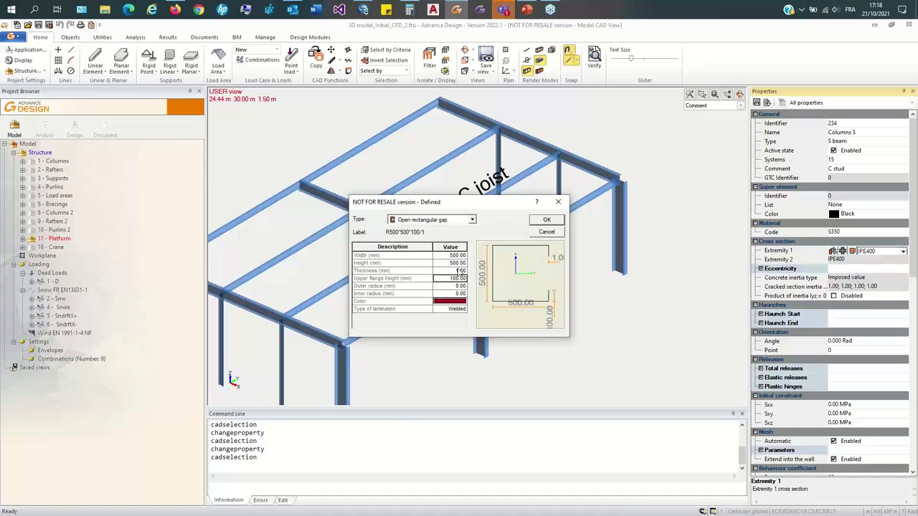
{"action": "key", "text": "Return"}
{"action": "key", "text": "Return"}
{"action": "type", "text": "3"}
{"action": "key", "text": "Return"}
{"action": "key", "text": "Up"}
{"action": "key", "text": "Up"}
{"action": "key", "text": "Up"}
{"action": "key", "text": "Down"}
{"action": "type", "text": "4"}
{"action": "key", "text": "Return"}
Step: Set the section's upper flange height to 15 mm, width to 45 mm and height to 150 mm
{"action": "key", "text": "Up"}
{"action": "key", "text": "Up"}
{"action": "key", "text": "Up"}
{"action": "key", "text": "Down"}
{"action": "type", "text": "15"}
{"action": "key", "text": "Return"}
{"action": "key", "text": "Up"}
{"action": "key", "text": "Up"}
{"action": "key", "text": "Up"}
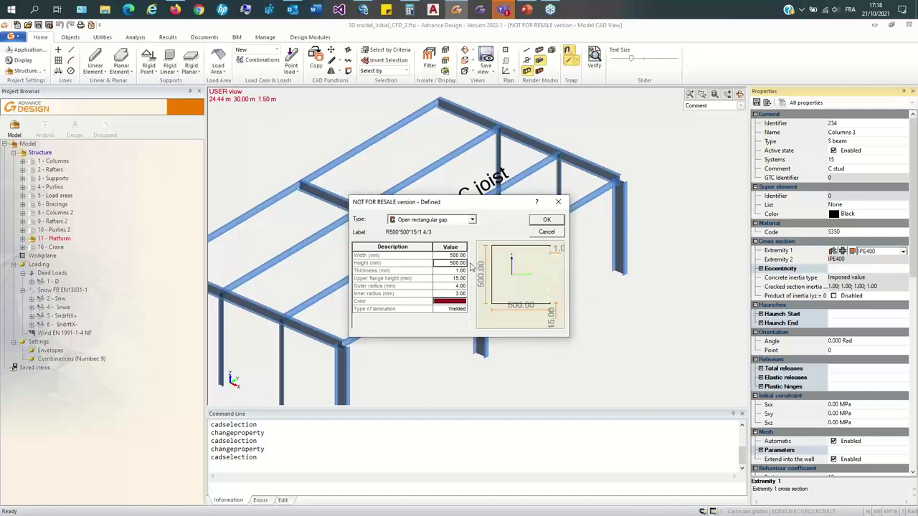
{"action": "key", "text": "Up"}
{"action": "type", "text": "45"}
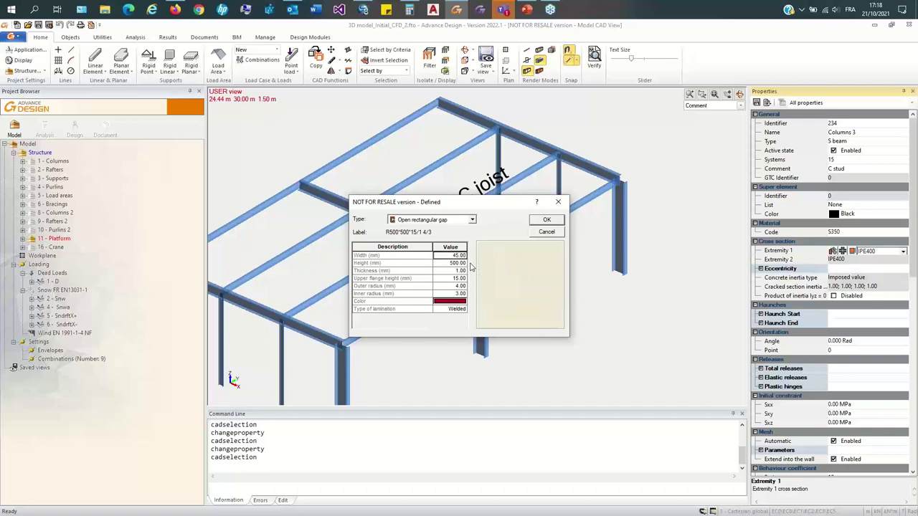
{"action": "key", "text": "Return"}
{"action": "type", "text": "150"}
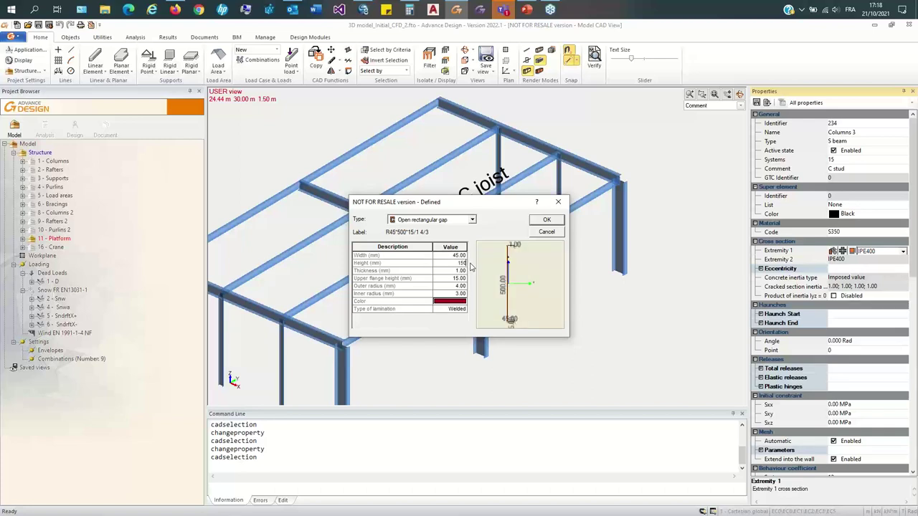
{"action": "key", "text": "Return"}
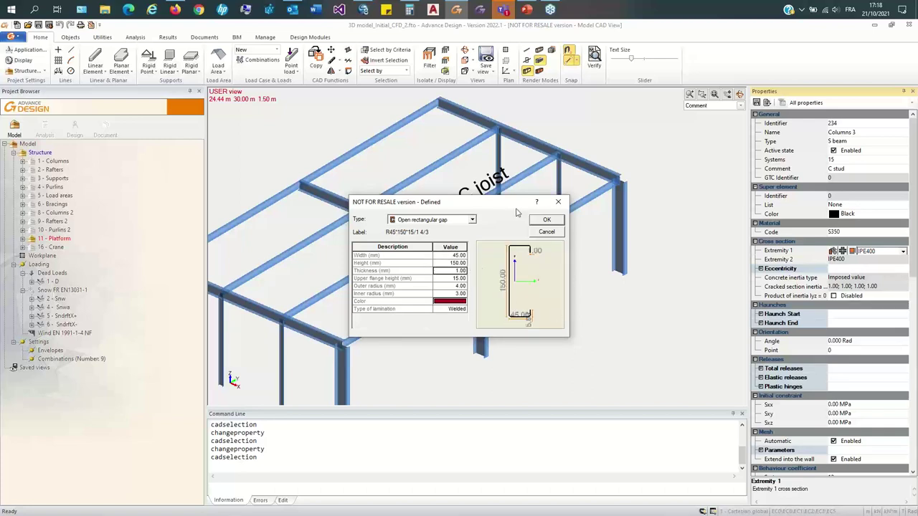
Step: Set the C stud section's type of lamination to Cold-Formed and apply the section definition
{"action": "left_click_drag", "start_coordinate": [512, 207], "coordinate": [562, 190]}
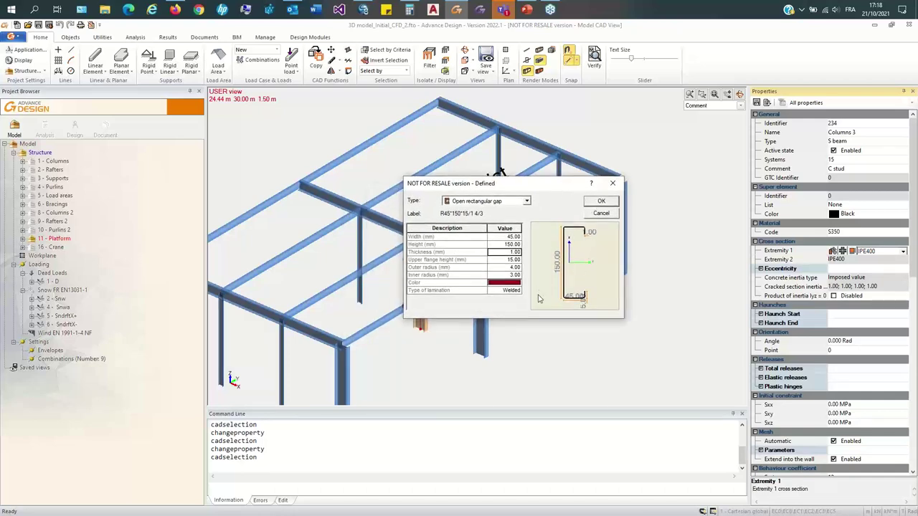
{"action": "left_click", "coordinate": [513, 295]}
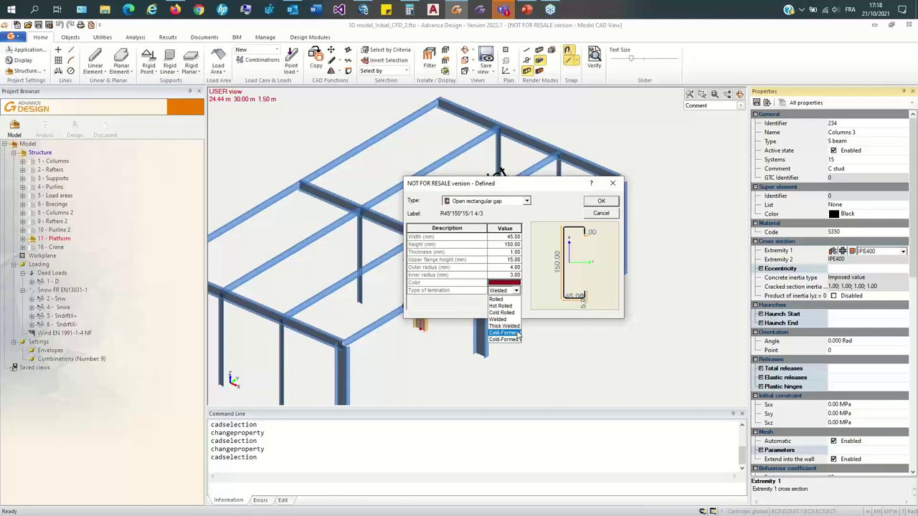
{"action": "left_click", "coordinate": [517, 332]}
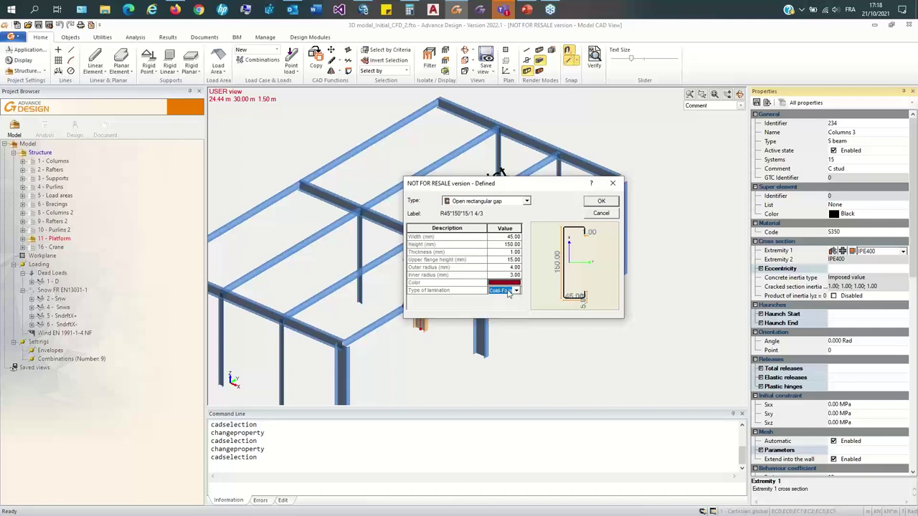
{"action": "left_click", "coordinate": [598, 203]}
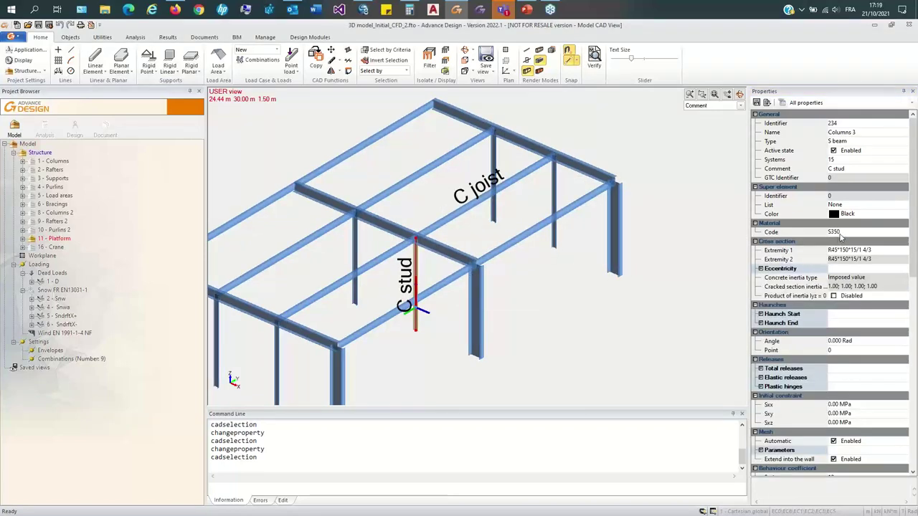
Step: Include the C stud in the steel calculation and disable its element deflection verification
{"action": "scroll", "coordinate": [853, 257], "scroll_direction": "down", "scroll_amount": 10}
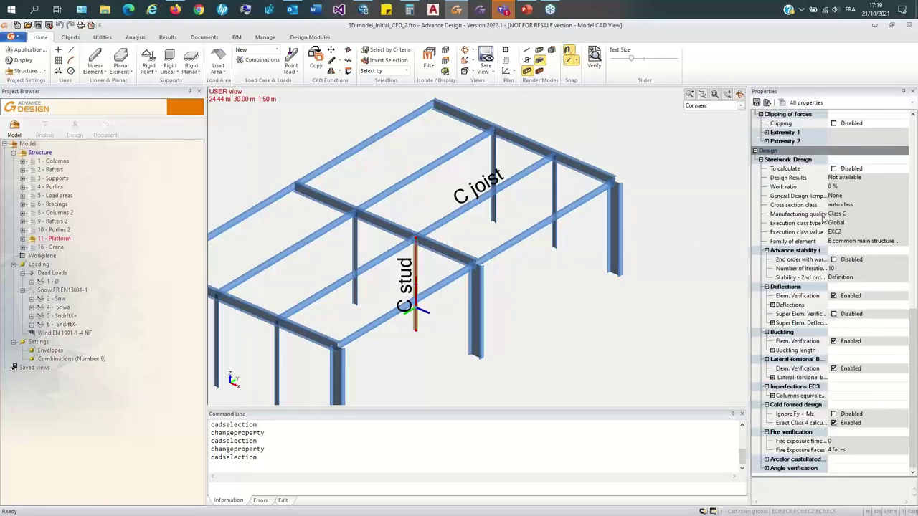
{"action": "left_click", "coordinate": [833, 168]}
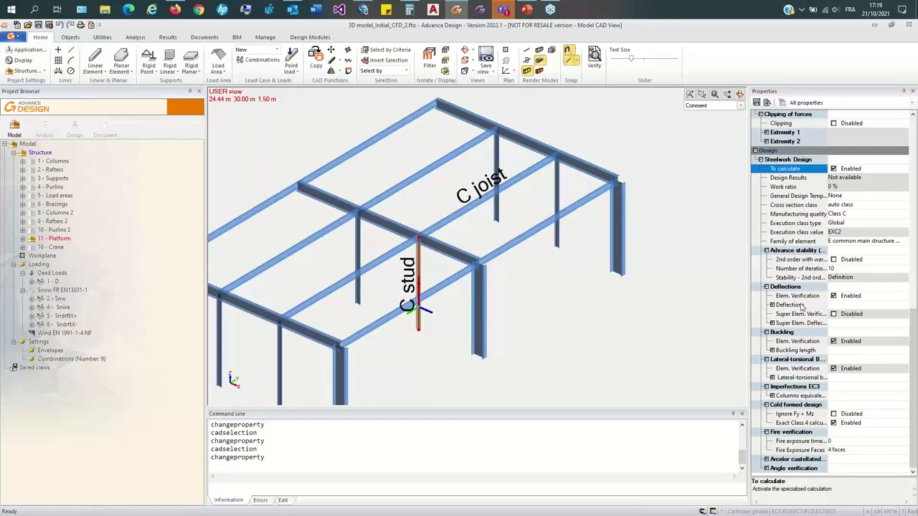
{"action": "left_click", "coordinate": [773, 305]}
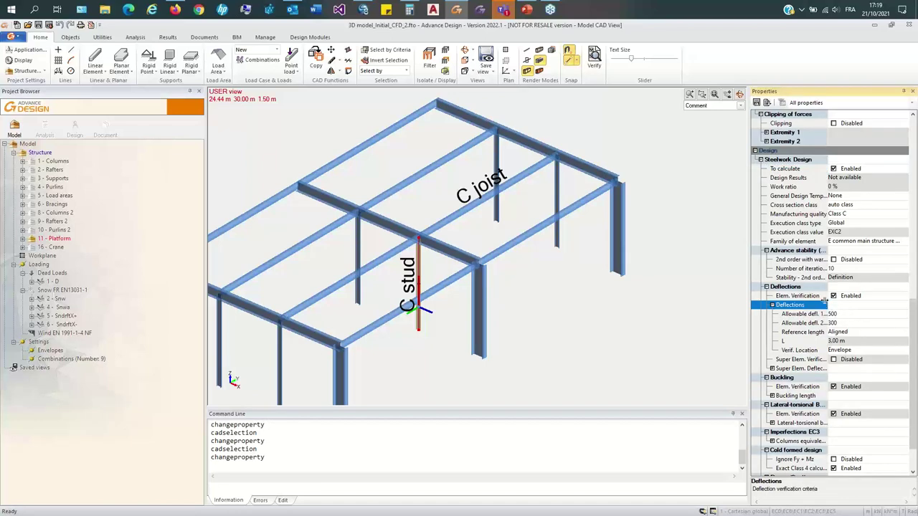
{"action": "left_click", "coordinate": [833, 296]}
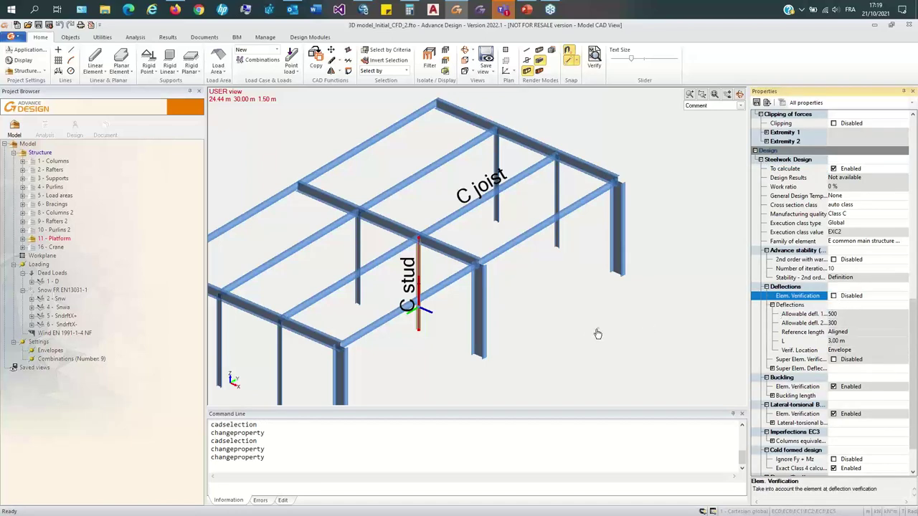
{"action": "middle_click_drag", "start_coordinate": [598, 333], "coordinate": [552, 333]}
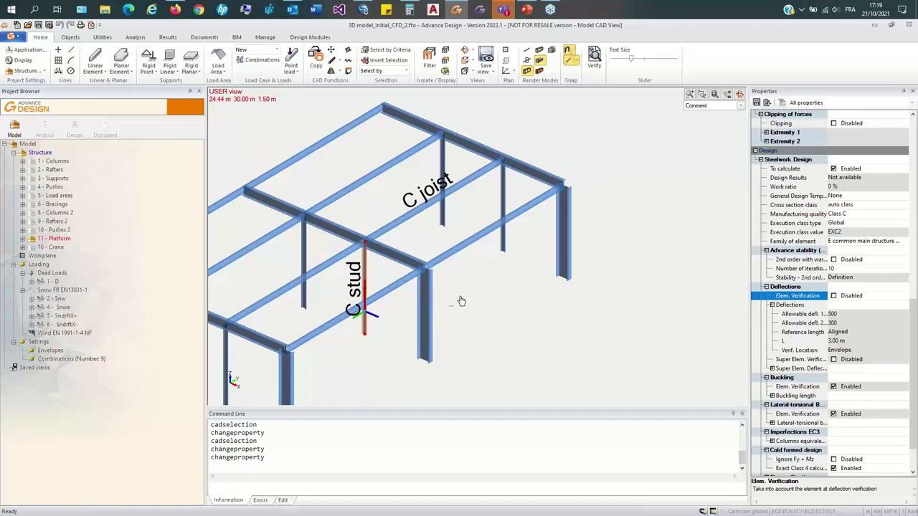
Step: Disable the exact Class 4 calculation in the C stud's cold formed design settings and deselect the stud
{"action": "scroll", "coordinate": [839, 417], "scroll_direction": "down", "scroll_amount": 1}
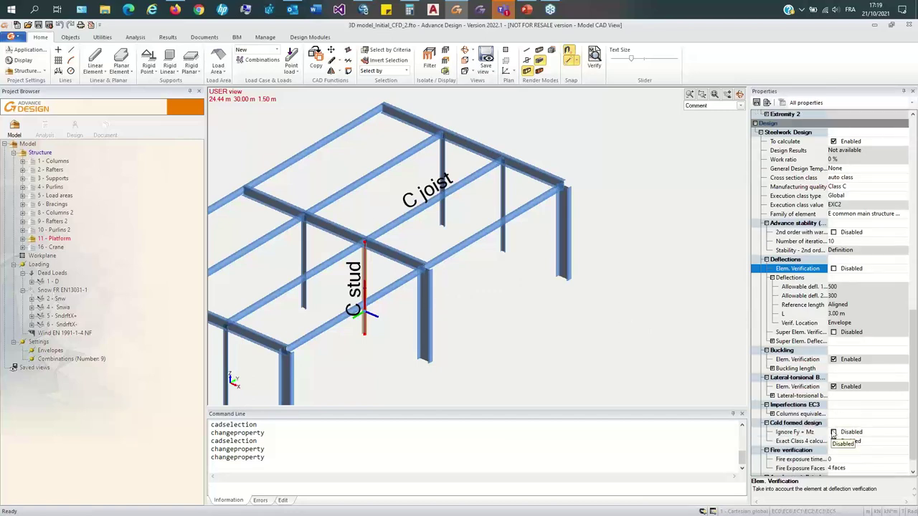
{"action": "left_click", "coordinate": [833, 441]}
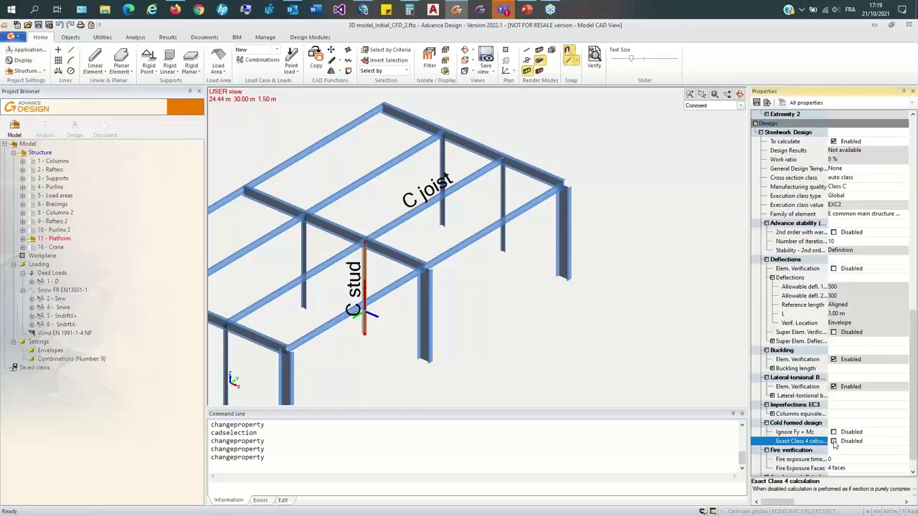
{"action": "scroll", "coordinate": [802, 399], "scroll_direction": "down", "scroll_amount": 1}
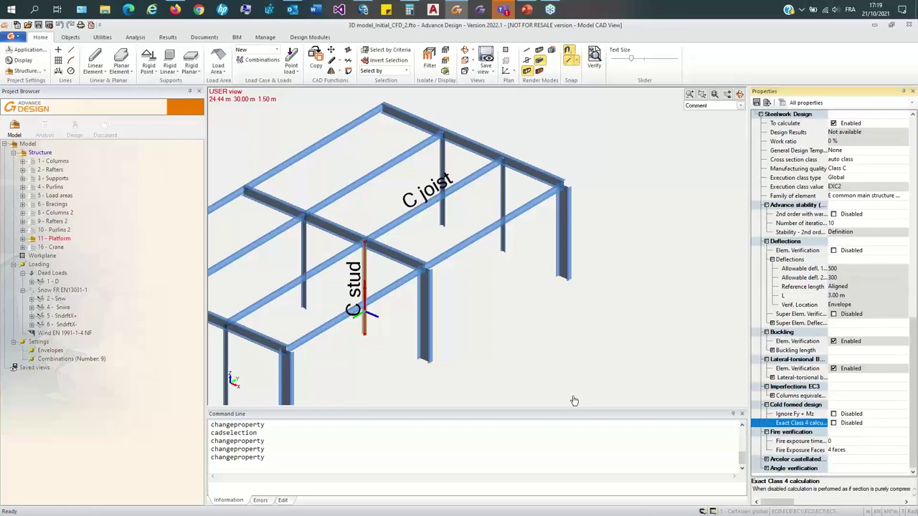
{"action": "middle_click_drag", "start_coordinate": [506, 351], "coordinate": [522, 342]}
{"action": "key", "text": "Escape"}
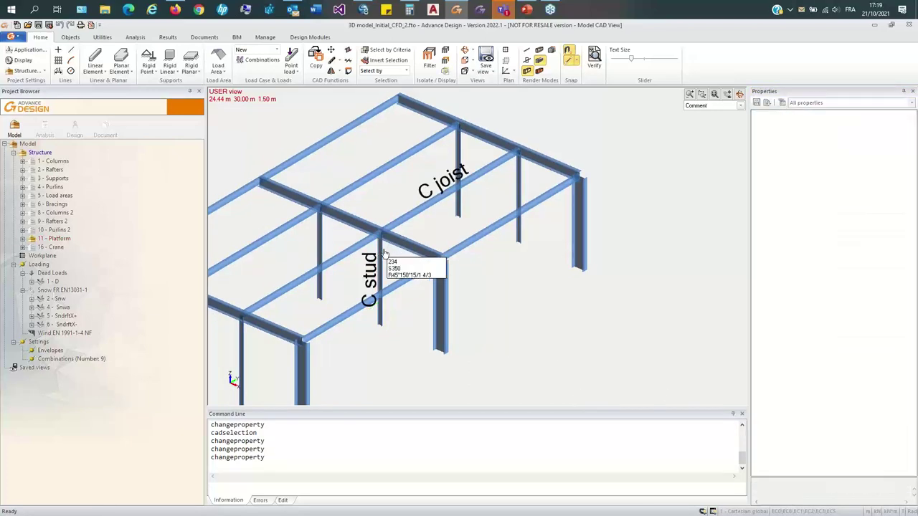
{"action": "mouse_move", "coordinate": [387, 272]}
{"action": "middle_mouse_down"}
{"action": "mouse_move", "coordinate": [403, 298]}
{"action": "mouse_move", "coordinate": [416, 298]}
{"action": "mouse_move", "coordinate": [378, 282]}
{"action": "middle_mouse_up"}
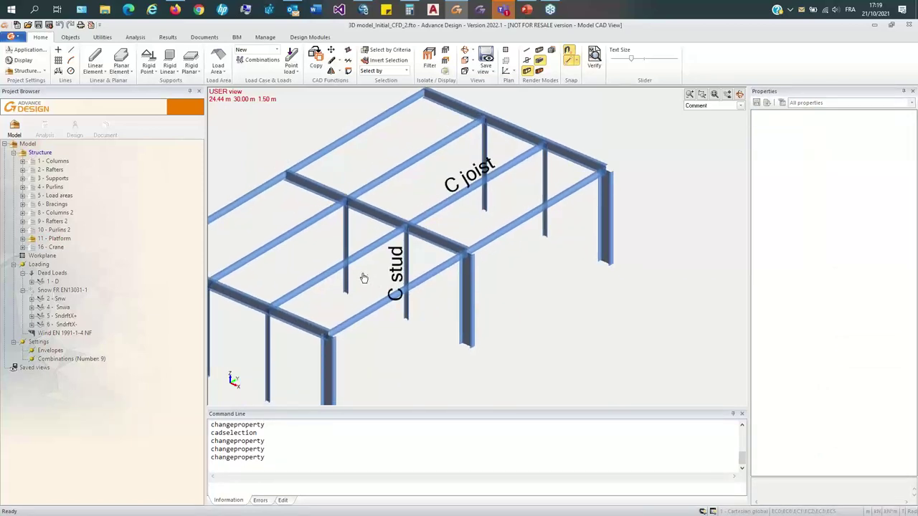
{"action": "middle_click", "coordinate": [360, 274]}
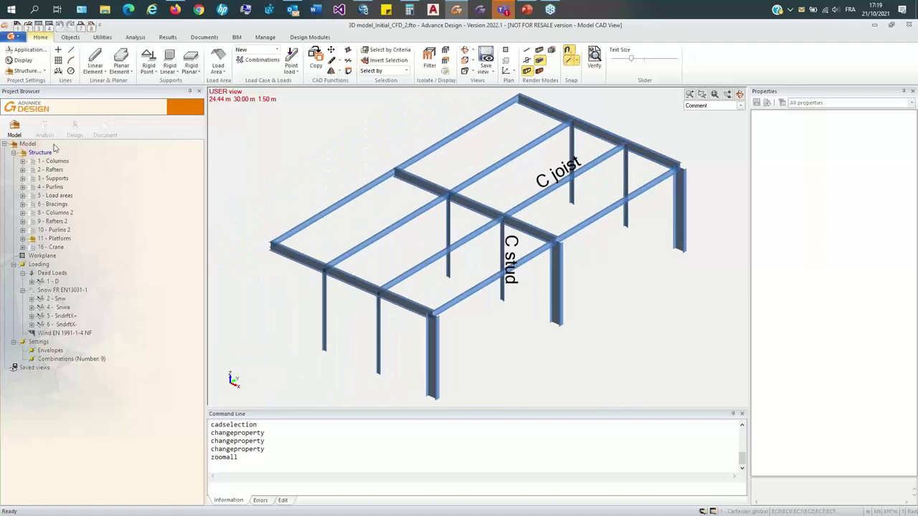
Step: Create a new analysis model and run it with the FE calculation
{"action": "left_click", "coordinate": [48, 132]}
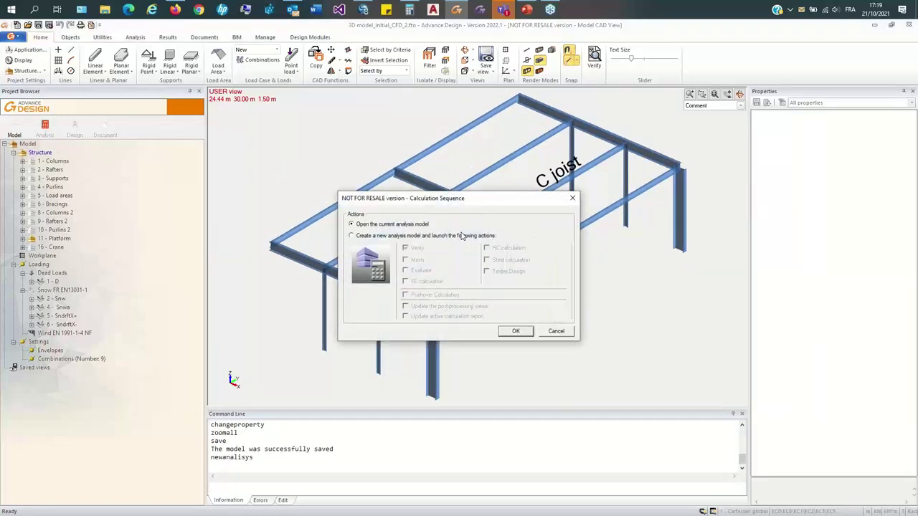
{"action": "left_click", "coordinate": [462, 236]}
{"action": "left_click", "coordinate": [436, 282]}
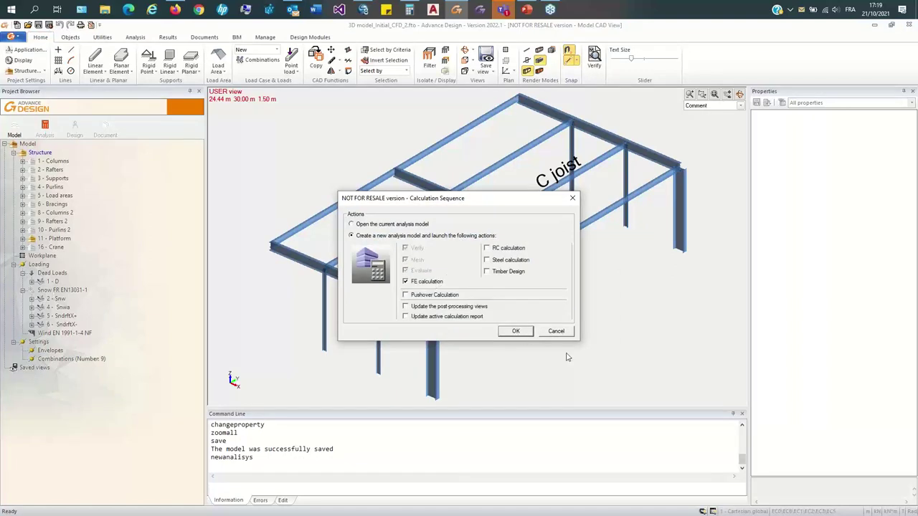
{"action": "left_click", "coordinate": [515, 331]}
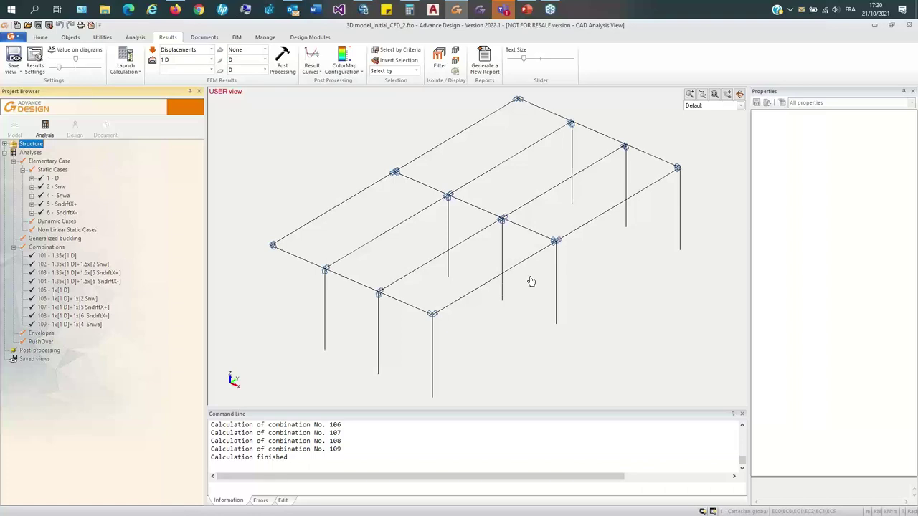
Step: Display the Fx force diagram with values on the C stud for combination 102
{"action": "left_click", "coordinate": [516, 245]}
{"action": "left_click", "coordinate": [211, 50]}
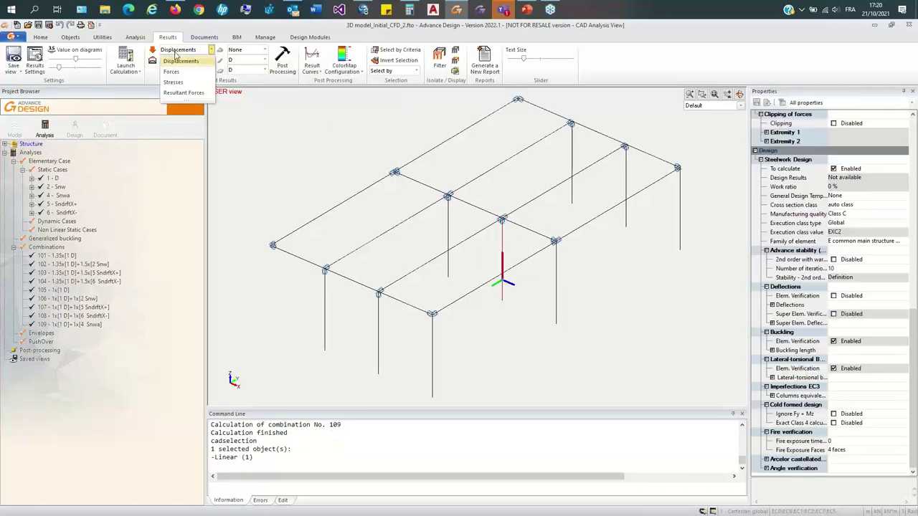
{"action": "left_click", "coordinate": [171, 71]}
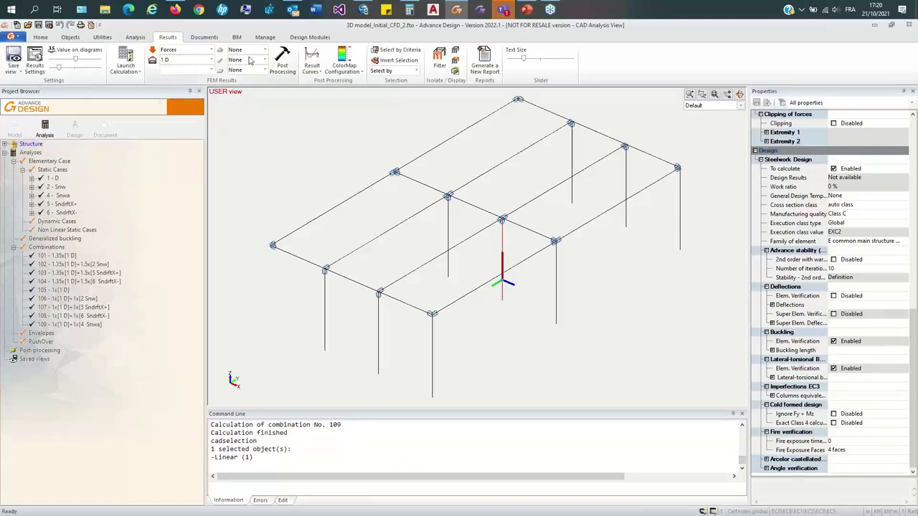
{"action": "left_click", "coordinate": [264, 59]}
{"action": "left_click", "coordinate": [245, 72]}
{"action": "left_click", "coordinate": [211, 59]}
{"action": "left_click", "coordinate": [195, 135]}
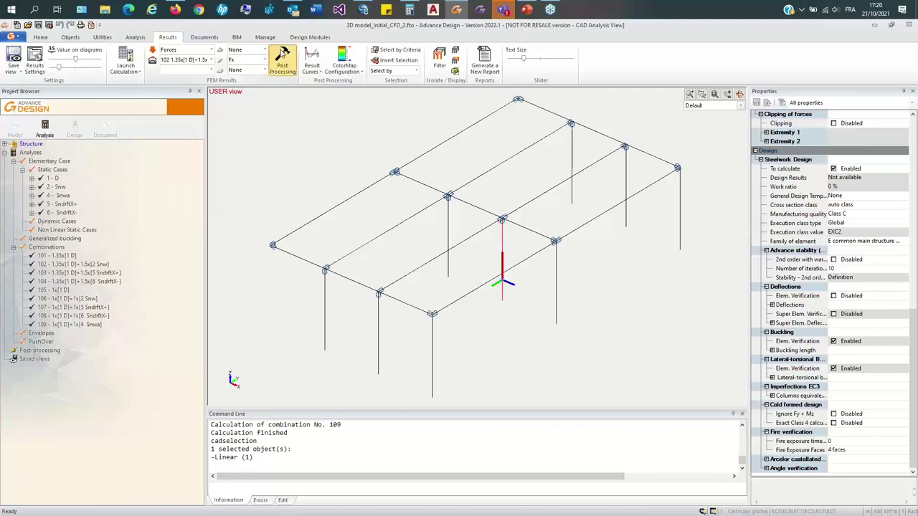
{"action": "left_click", "coordinate": [283, 61]}
{"action": "left_click", "coordinate": [75, 49]}
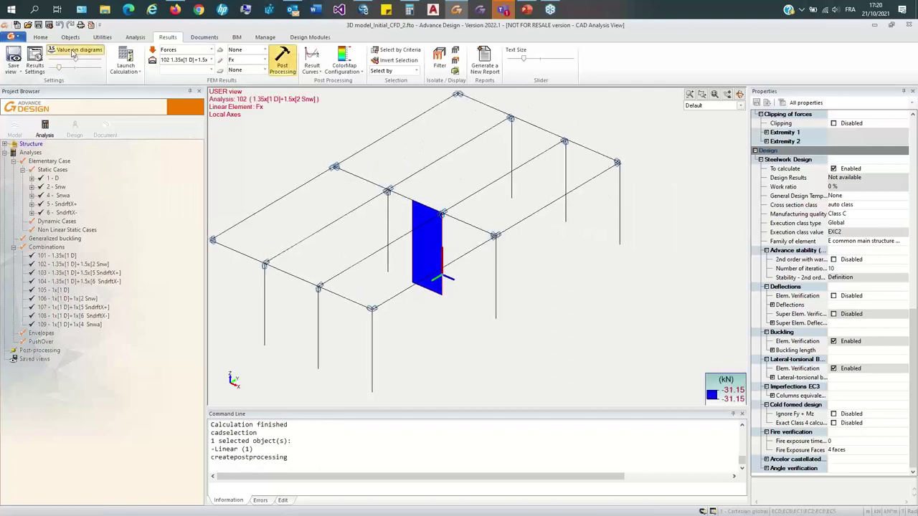
{"action": "scroll", "coordinate": [477, 266], "scroll_direction": "up", "scroll_amount": 2}
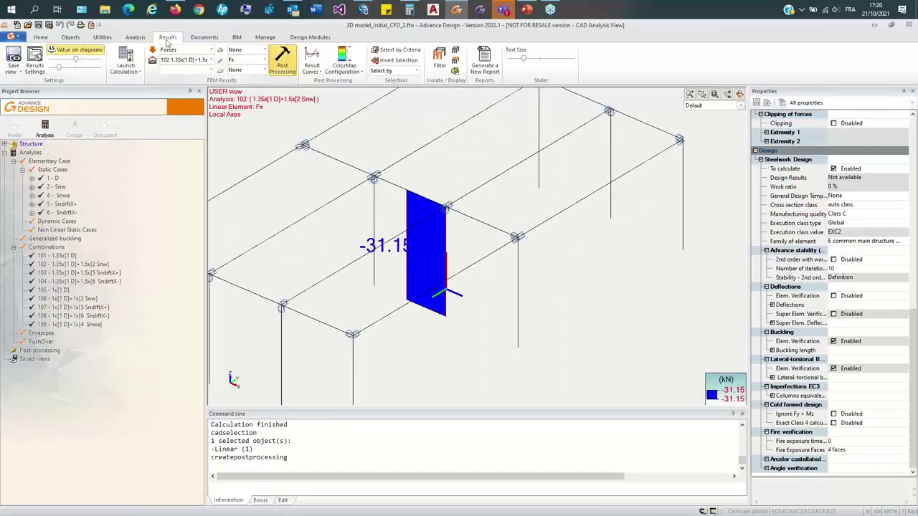
Step: Display the My and Mz bending moment diagrams on the C stud for combination 102
{"action": "left_click", "coordinate": [265, 59]}
{"action": "left_click", "coordinate": [235, 113]}
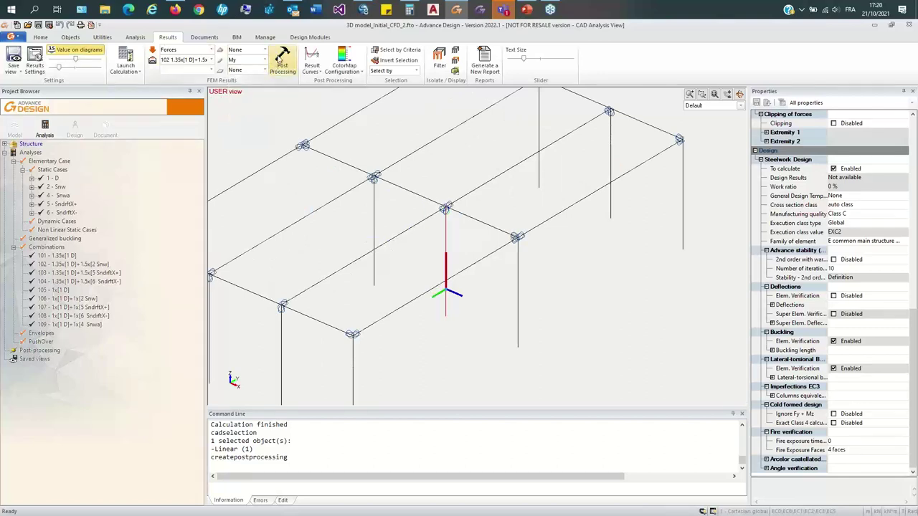
{"action": "left_click", "coordinate": [283, 61]}
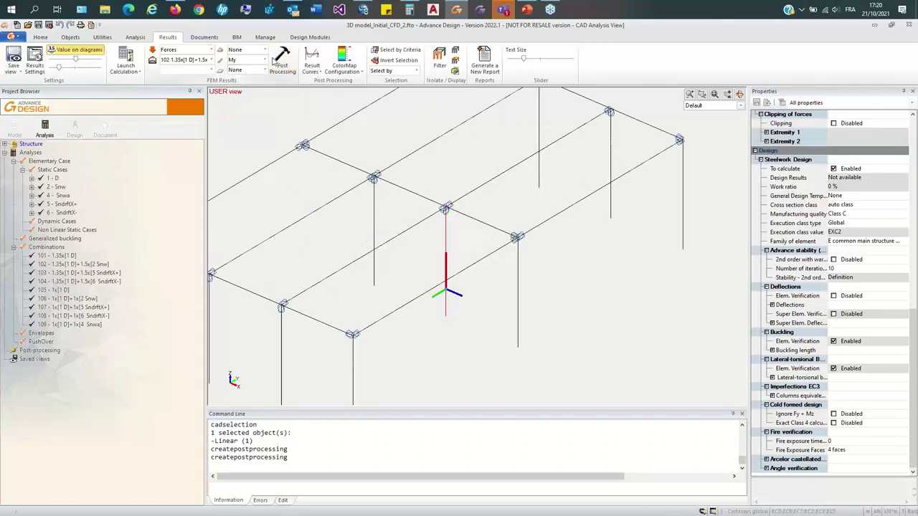
{"action": "left_click", "coordinate": [236, 60]}
{"action": "left_click", "coordinate": [236, 122]}
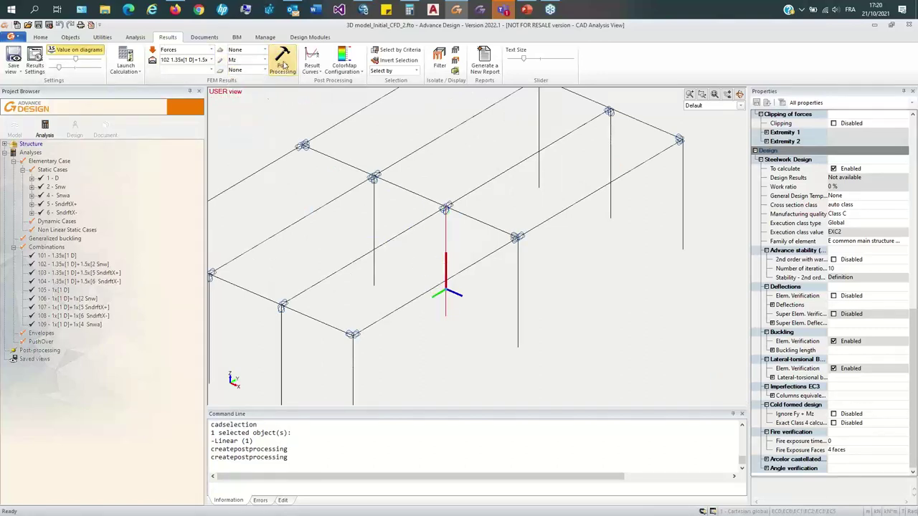
{"action": "left_click", "coordinate": [282, 62]}
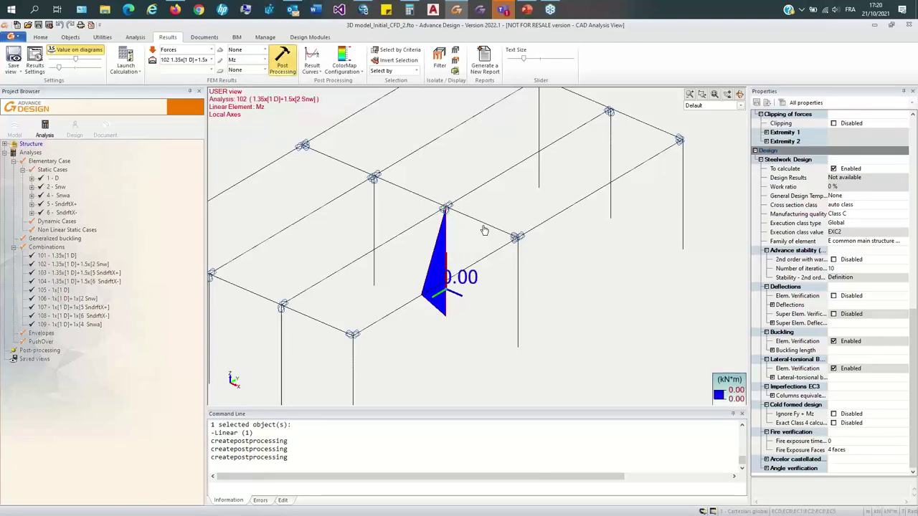
Step: Run the steel design calculation on the analysis model
{"action": "left_click", "coordinate": [135, 38]}
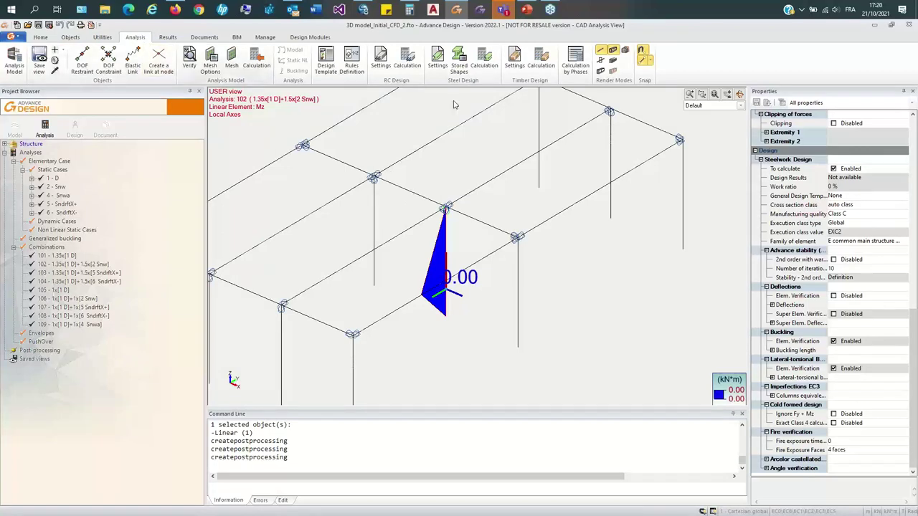
{"action": "left_click", "coordinate": [483, 59]}
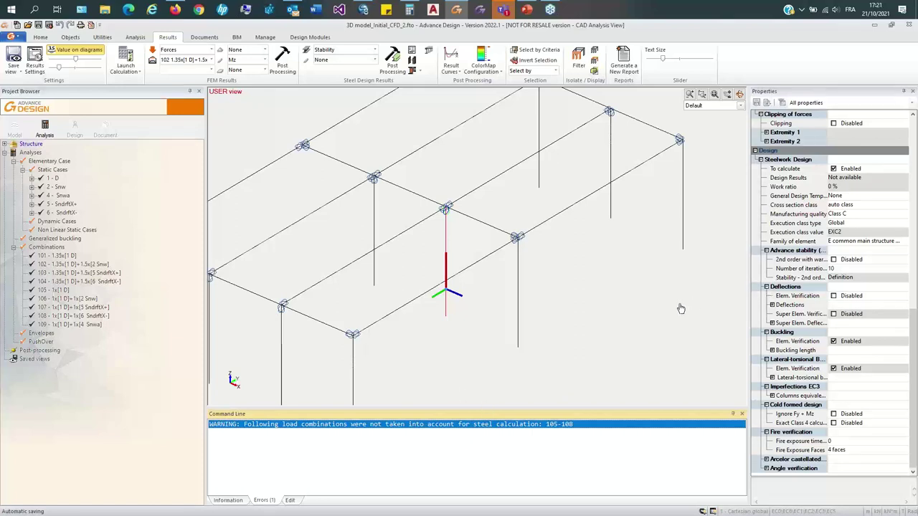
{"action": "middle_click_drag", "start_coordinate": [681, 308], "coordinate": [649, 311]}
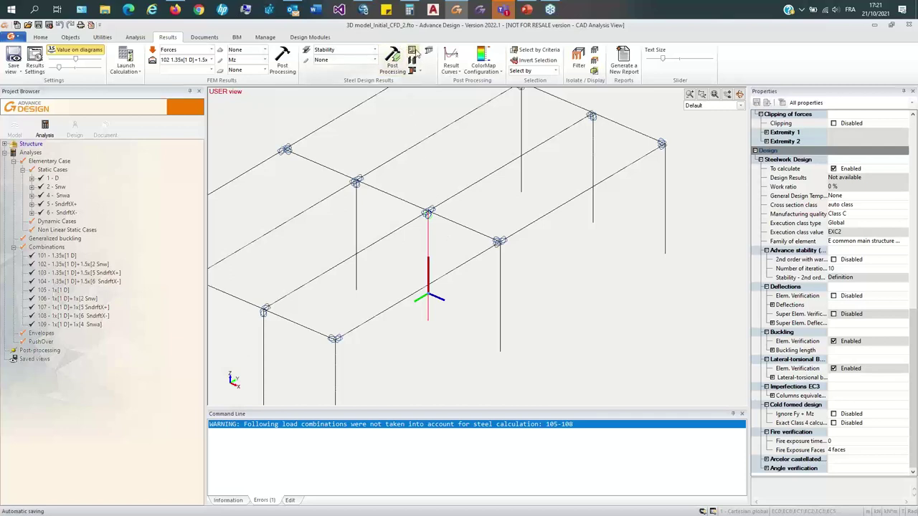
Step: Try to display the stability work ratio on the C stud
{"action": "left_click", "coordinate": [356, 60]}
{"action": "left_click", "coordinate": [330, 134]}
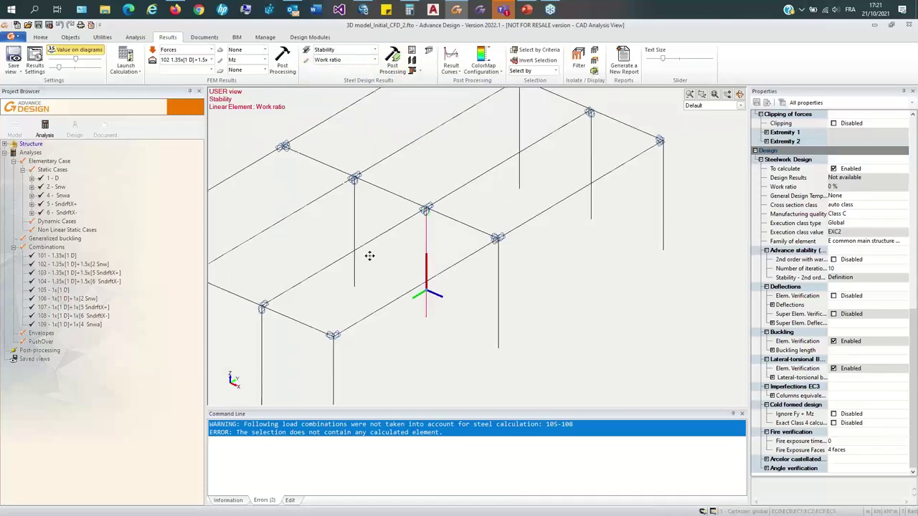
{"action": "mouse_move", "coordinate": [457, 262]}
{"action": "left_click", "coordinate": [448, 241]}
{"action": "left_click", "coordinate": [425, 241]}
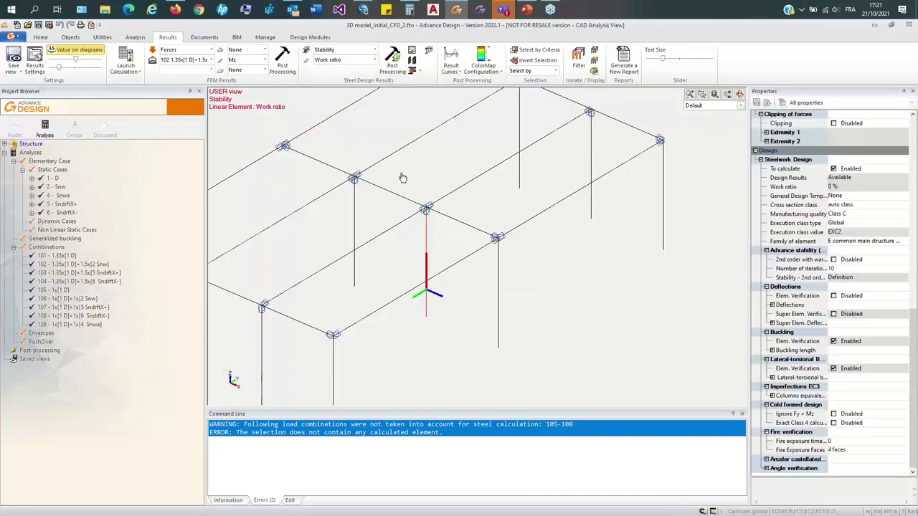
{"action": "left_click", "coordinate": [396, 61]}
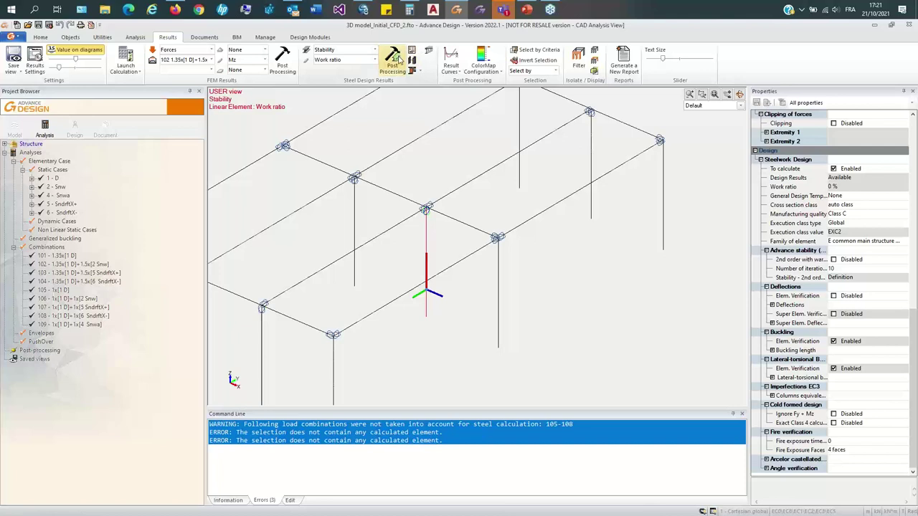
Step: Check the stability verification in the C stud's shape sheet and close the sheet
{"action": "left_click", "coordinate": [425, 231]}
{"action": "left_click", "coordinate": [412, 50]}
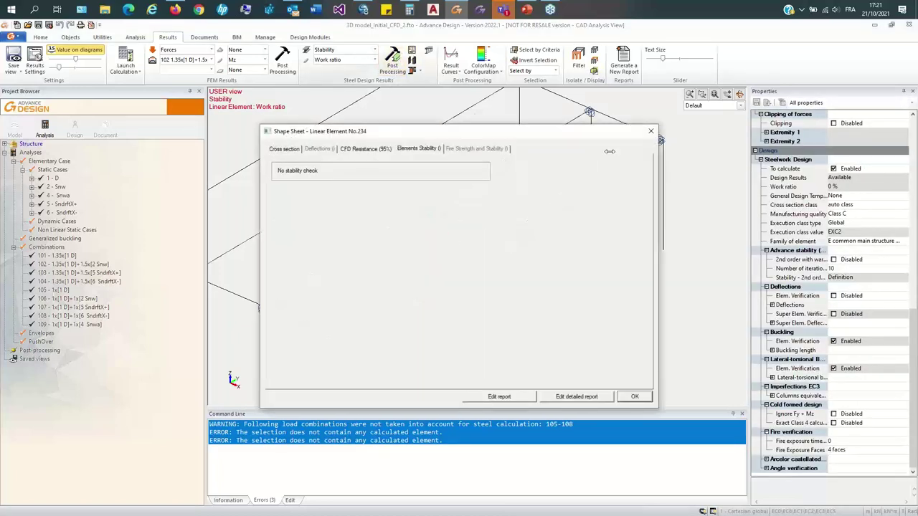
{"action": "left_click", "coordinate": [650, 131]}
Step: Display the strength verification's maximum work ratio on the C stud
{"action": "left_click", "coordinate": [359, 52]}
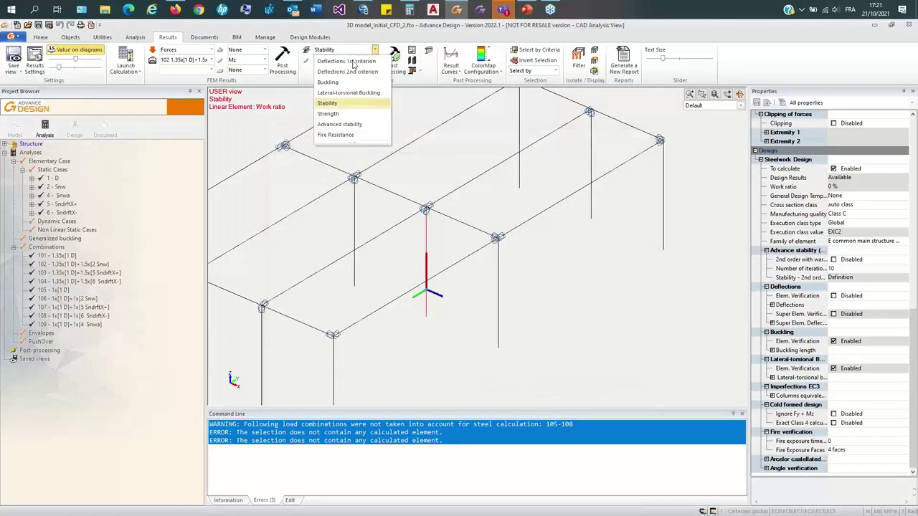
{"action": "left_click", "coordinate": [330, 113]}
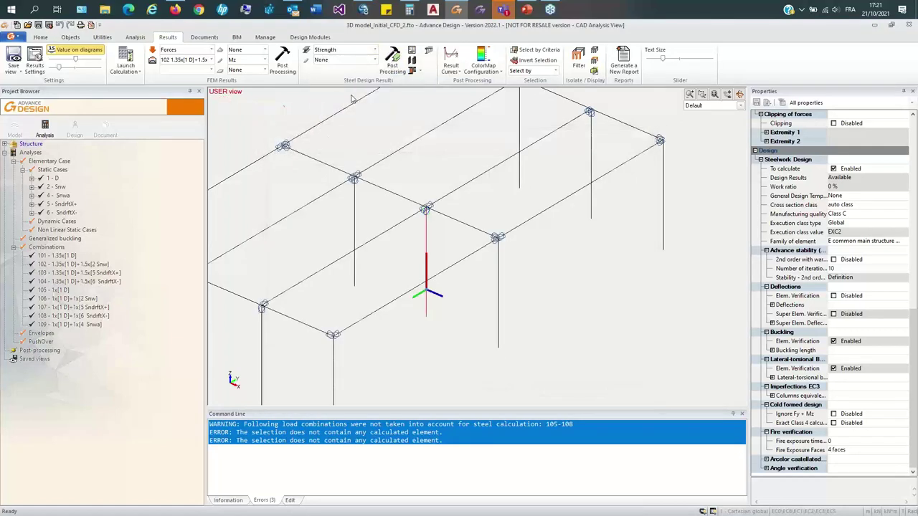
{"action": "left_click", "coordinate": [348, 60]}
{"action": "left_click", "coordinate": [346, 240]}
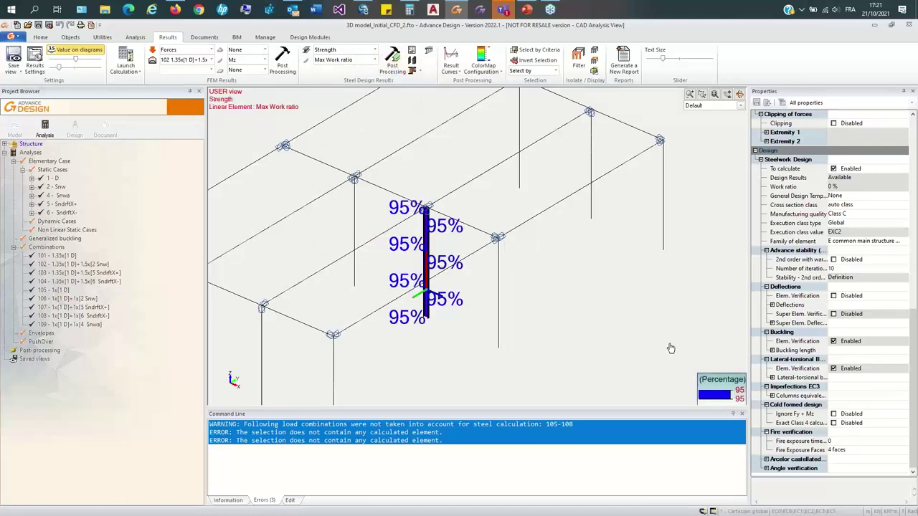
Step: Review the CFD resistance checks and cross-section data in the C stud's shape sheet and close the sheet
{"action": "left_click", "coordinate": [412, 50]}
{"action": "left_click", "coordinate": [377, 150]}
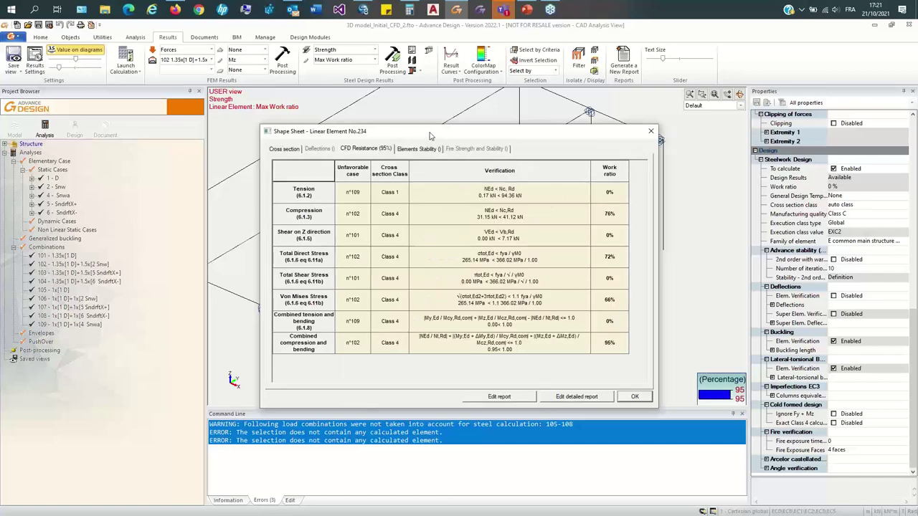
{"action": "left_click_drag", "start_coordinate": [430, 136], "coordinate": [536, 93]}
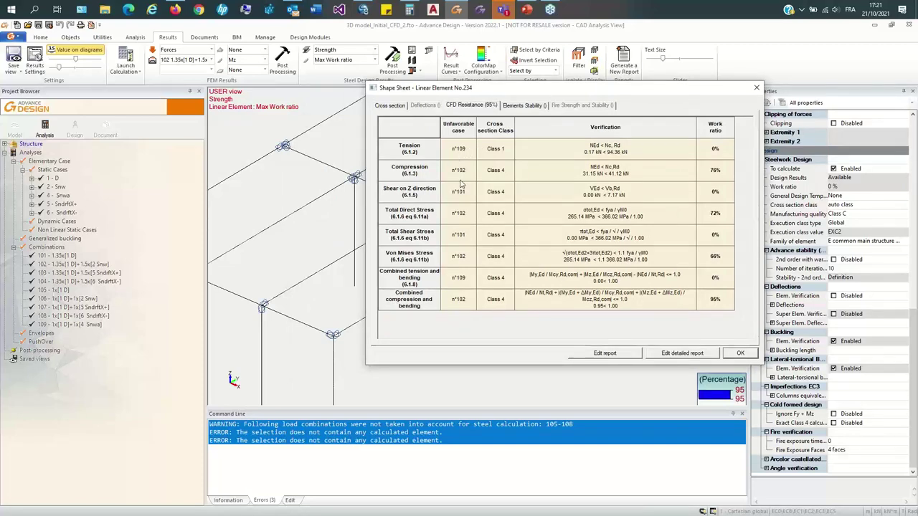
{"action": "left_click", "coordinate": [388, 106]}
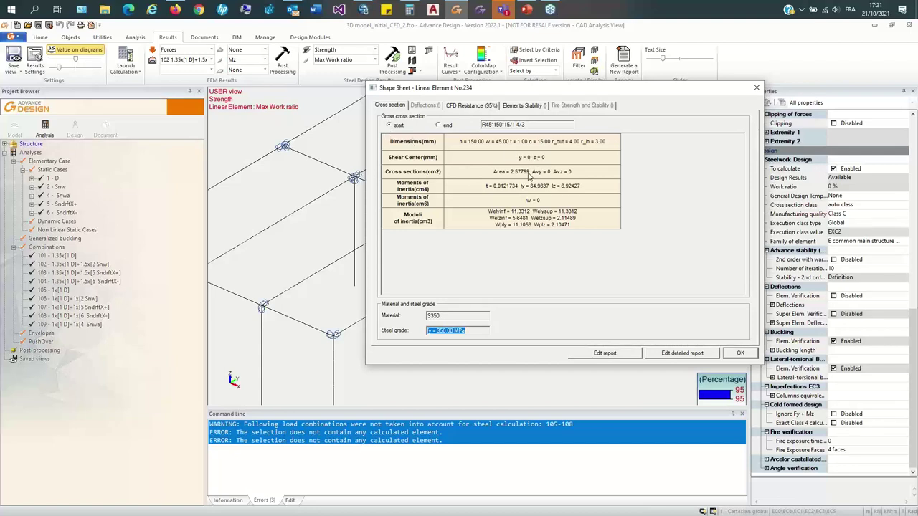
{"action": "left_click", "coordinate": [470, 330]}
{"action": "left_click", "coordinate": [458, 105]}
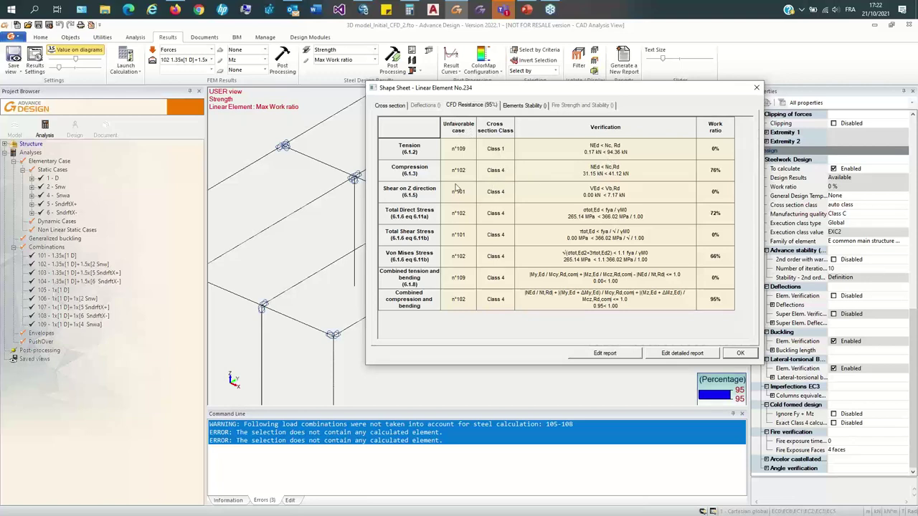
{"action": "left_click_drag", "start_coordinate": [540, 94], "coordinate": [600, 114]}
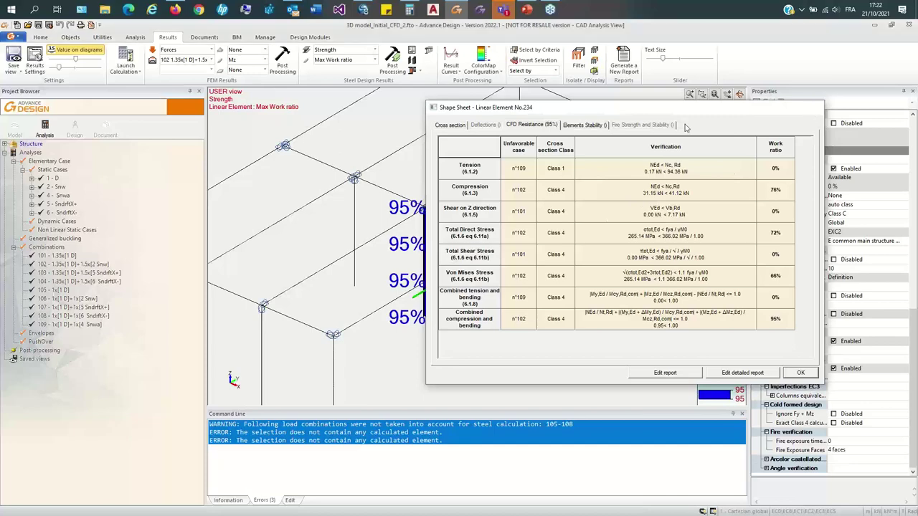
{"action": "key", "text": "Escape"}
Step: Display the Fx axial force diagram on the C stud for combination 102
{"action": "left_click", "coordinate": [264, 60]}
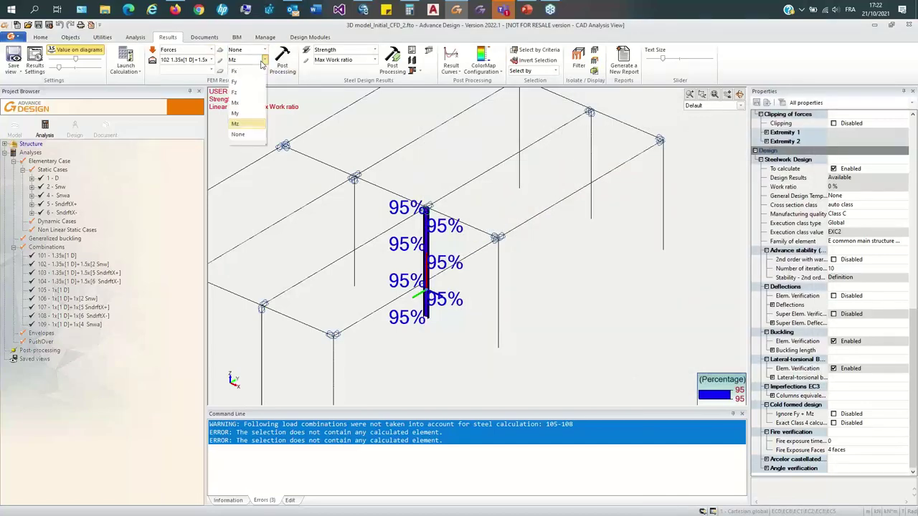
{"action": "left_click", "coordinate": [234, 71]}
{"action": "left_click", "coordinate": [282, 60]}
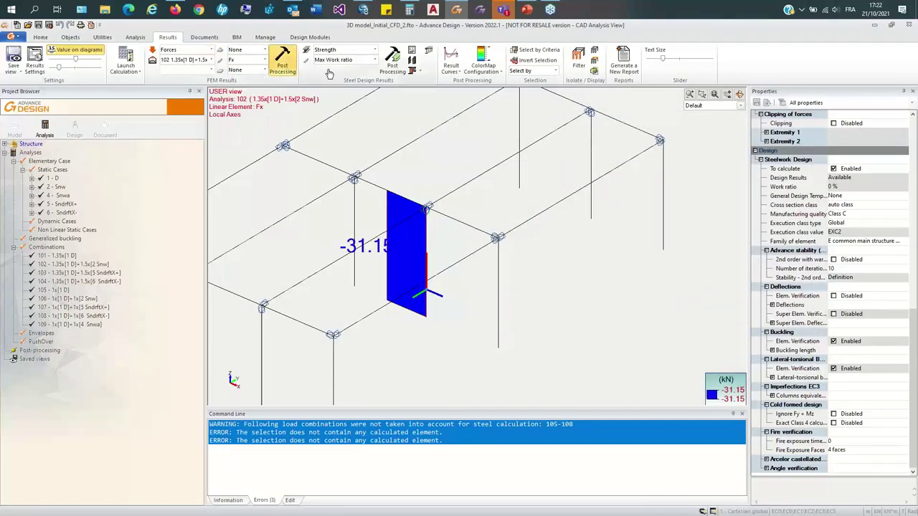
Step: Reopen the C stud's shape sheet beside the force diagram and check its cross-section area and steel grade
{"action": "left_click", "coordinate": [413, 50]}
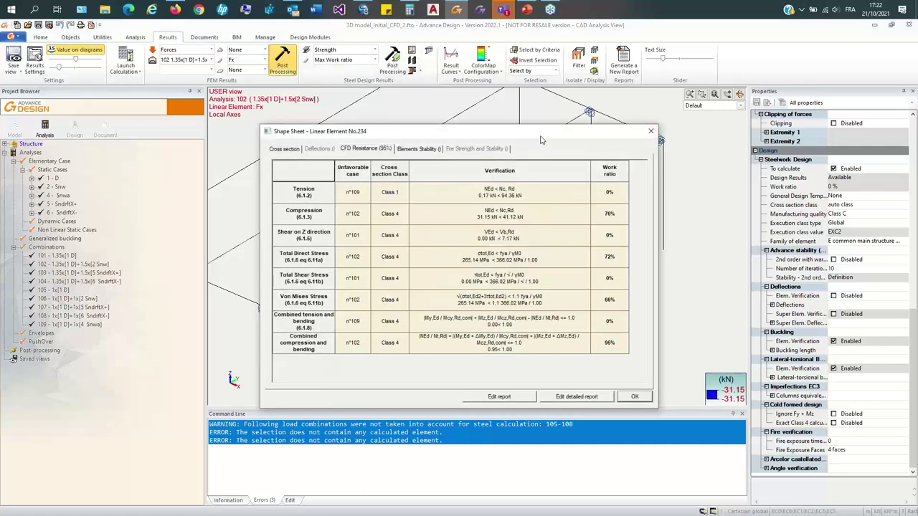
{"action": "left_click_drag", "start_coordinate": [541, 139], "coordinate": [762, 101]}
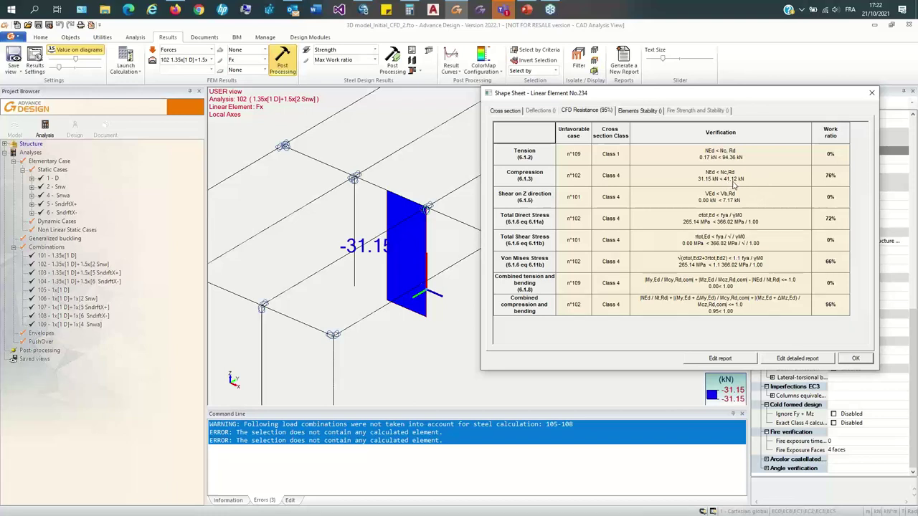
{"action": "left_click", "coordinate": [500, 112]}
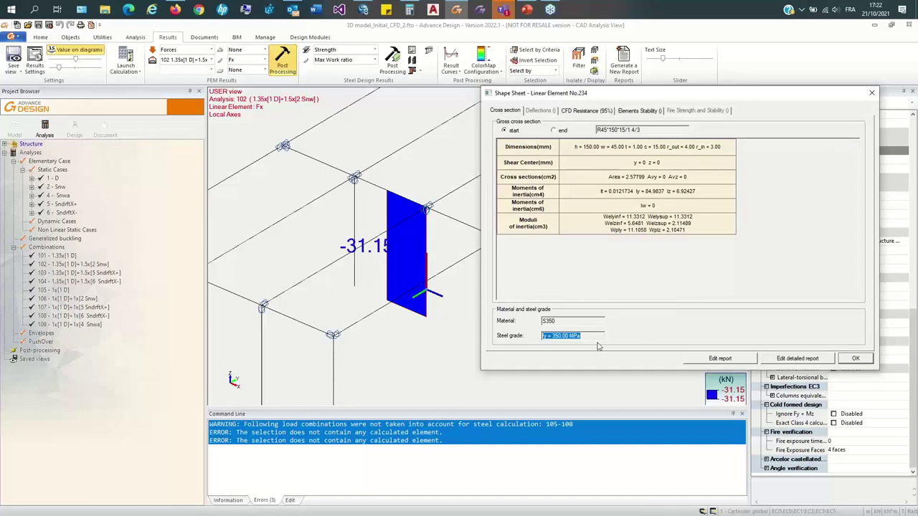
Step: Switch to Calculator and compute the gross section's axial resistance as 2.58 / 10 × 350
{"action": "left_click", "coordinate": [409, 10]}
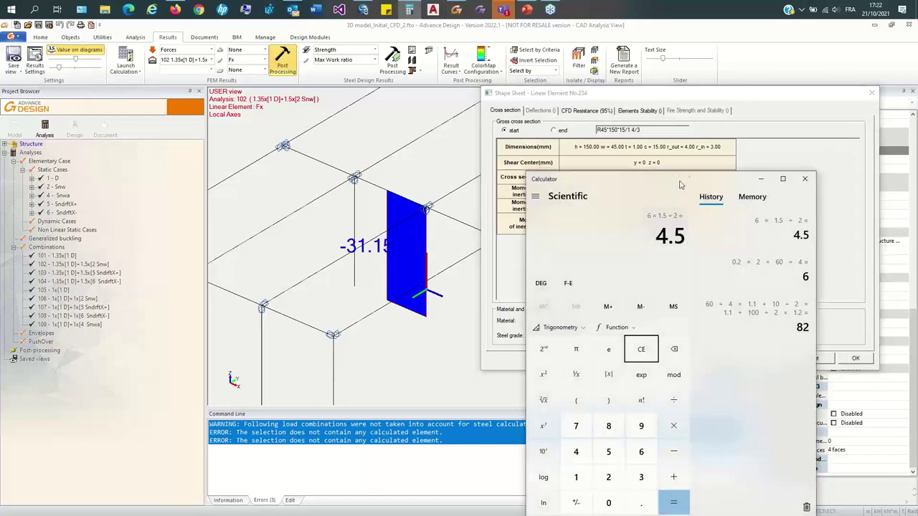
{"action": "left_click_drag", "start_coordinate": [680, 185], "coordinate": [244, 160]}
{"action": "left_click", "coordinate": [204, 327]}
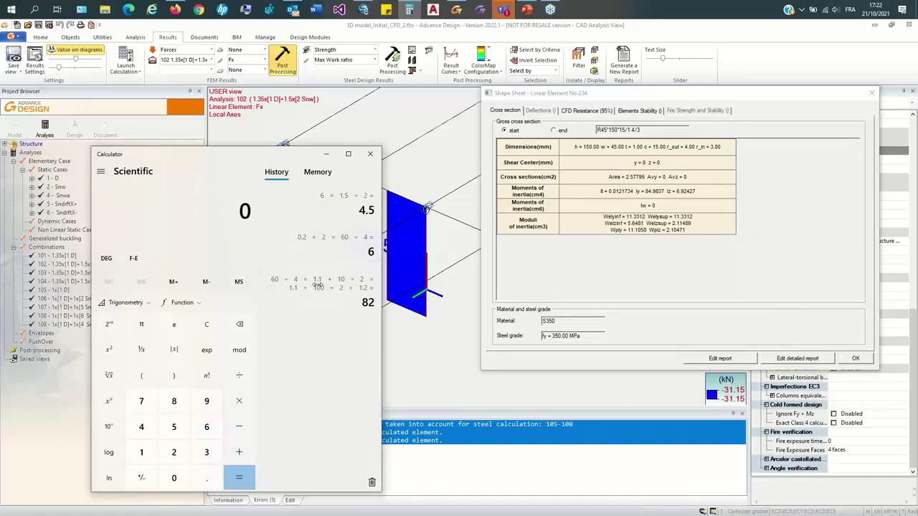
{"action": "type", "text": "2.58"}
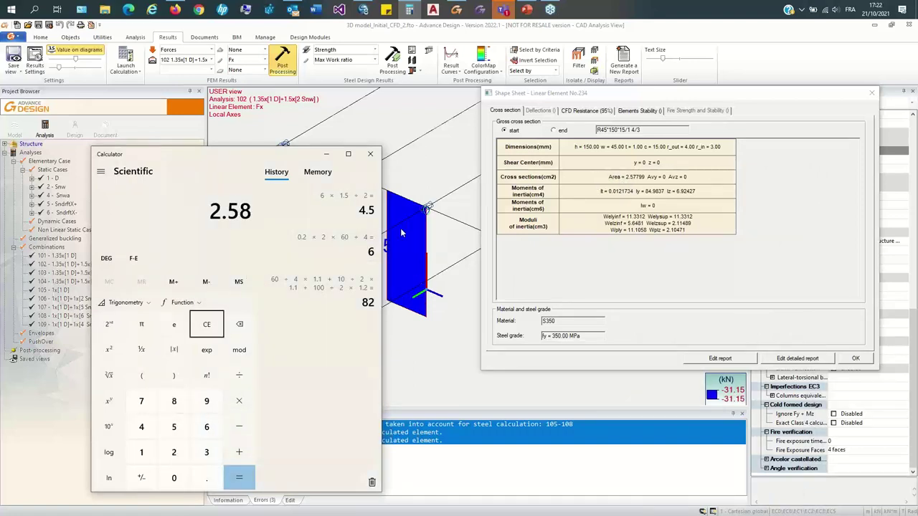
{"action": "type", "text": "/10"}
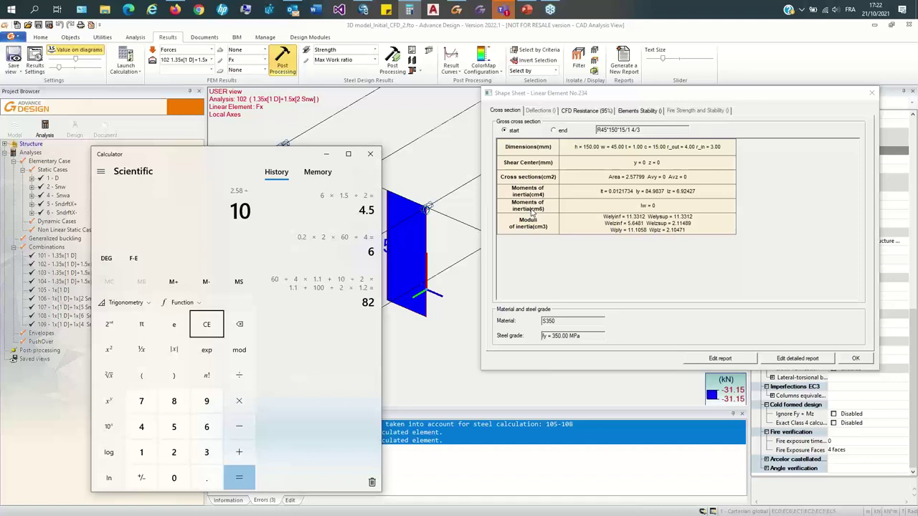
{"action": "key", "text": "Return"}
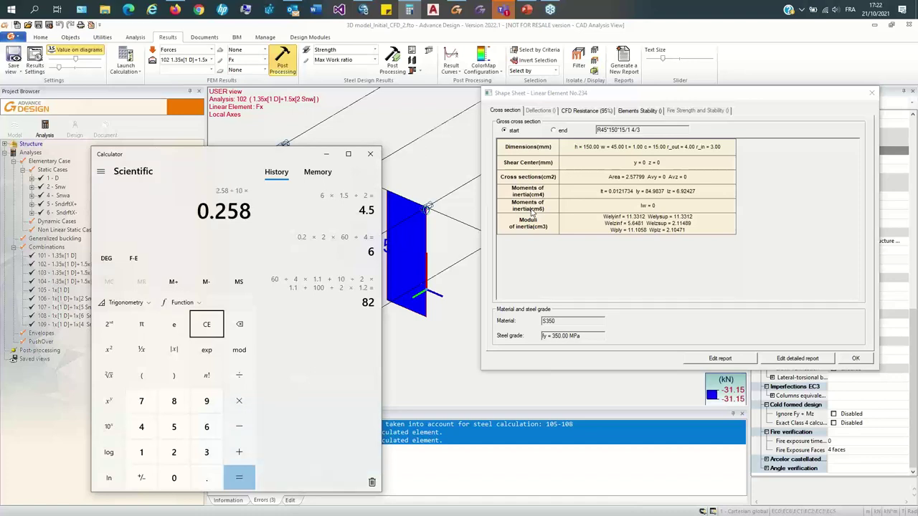
{"action": "type", "text": "*350"}
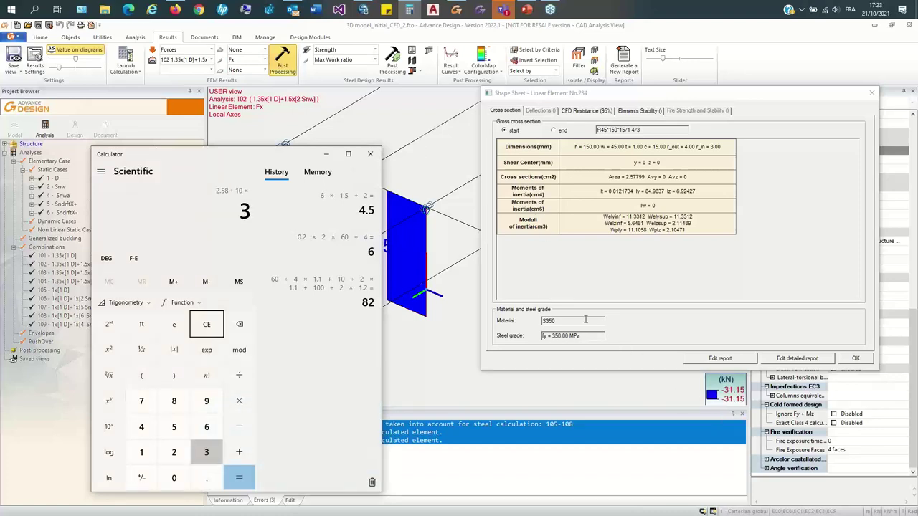
{"action": "key", "text": "Return"}
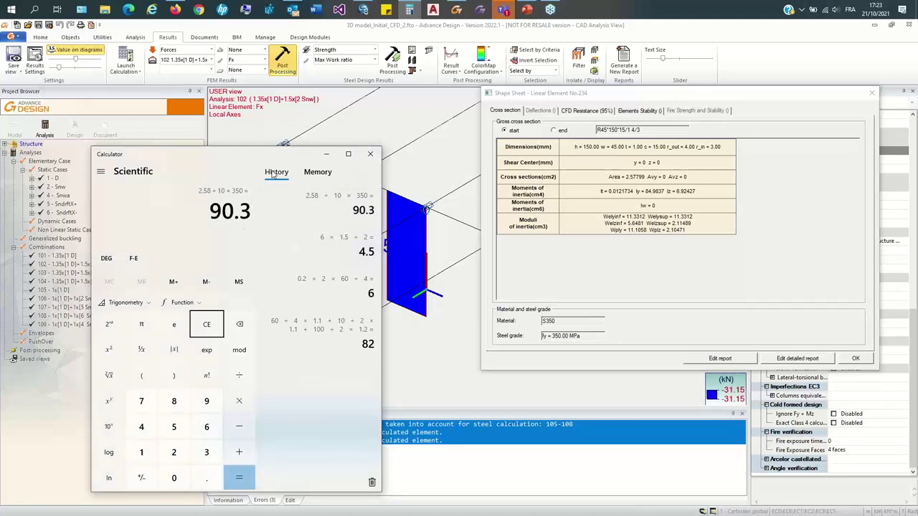
Step: Compare the hand-calculated resistance with the CFD resistance checks, minimise the calculator and close the shape sheet
{"action": "left_click", "coordinate": [608, 113]}
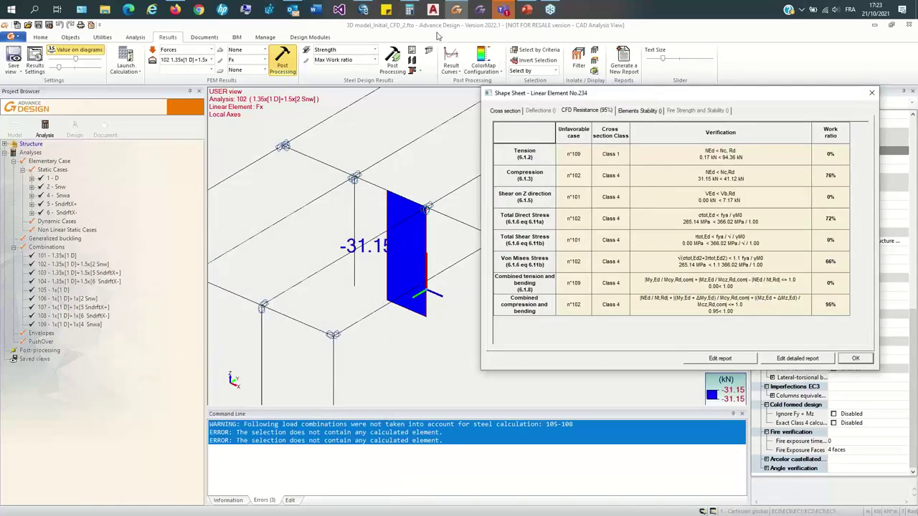
{"action": "left_click", "coordinate": [409, 10]}
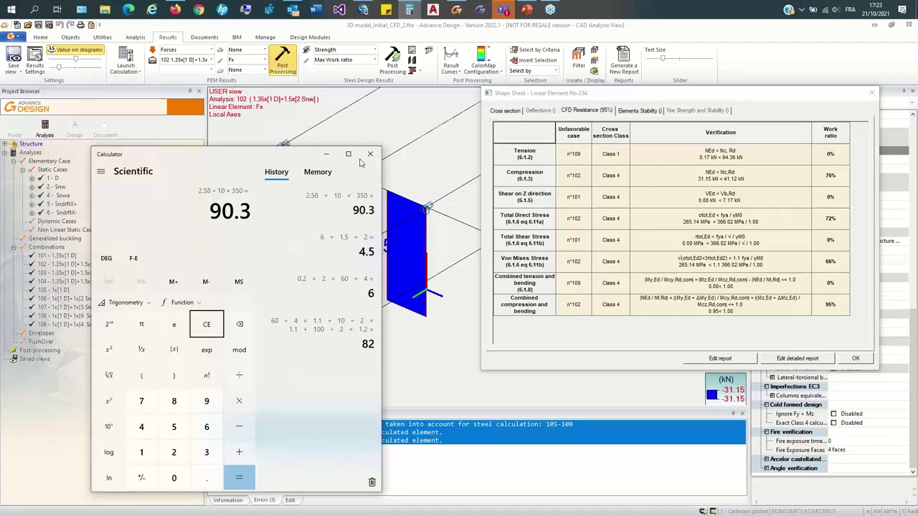
{"action": "left_click", "coordinate": [324, 156]}
{"action": "left_click_drag", "start_coordinate": [693, 98], "coordinate": [632, 94]}
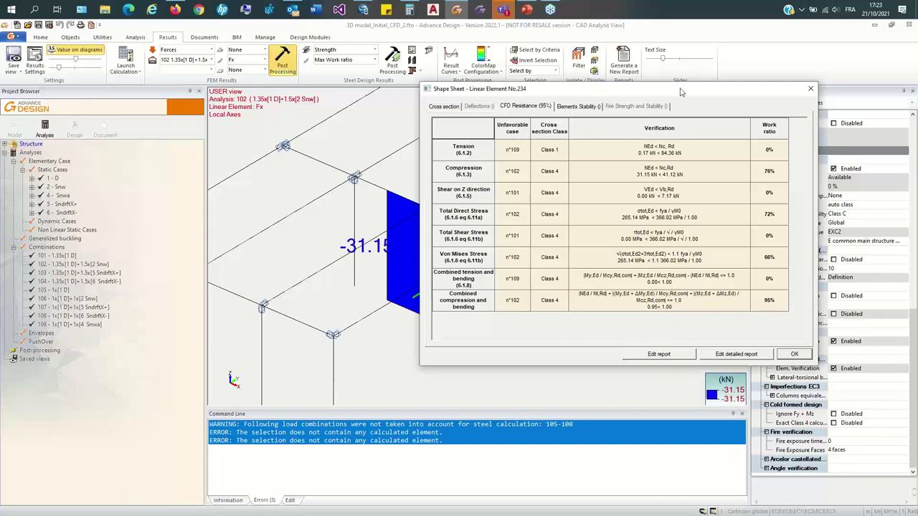
{"action": "left_click_drag", "start_coordinate": [681, 90], "coordinate": [660, 161]}
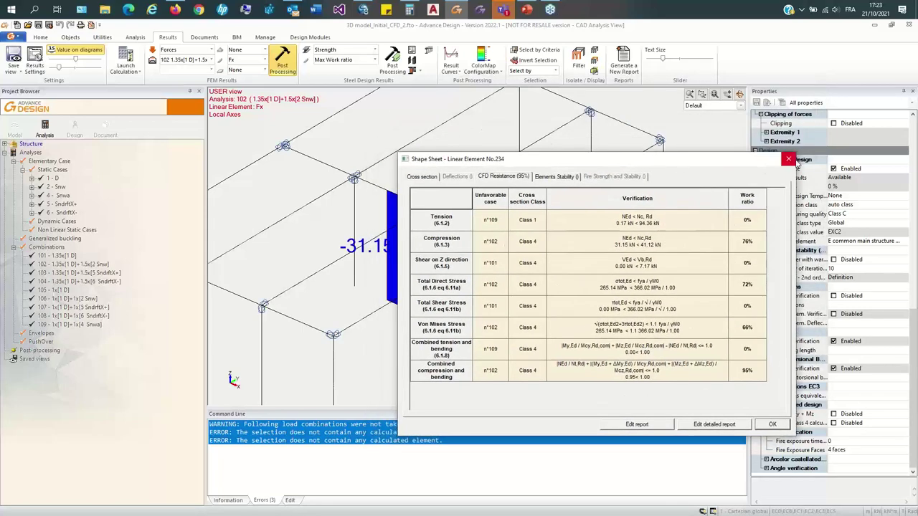
{"action": "left_click", "coordinate": [788, 158]}
Step: Display the Mz bending moment diagram on the C stud for combination 102 and reopen its CFD resistance checks
{"action": "left_click", "coordinate": [265, 61]}
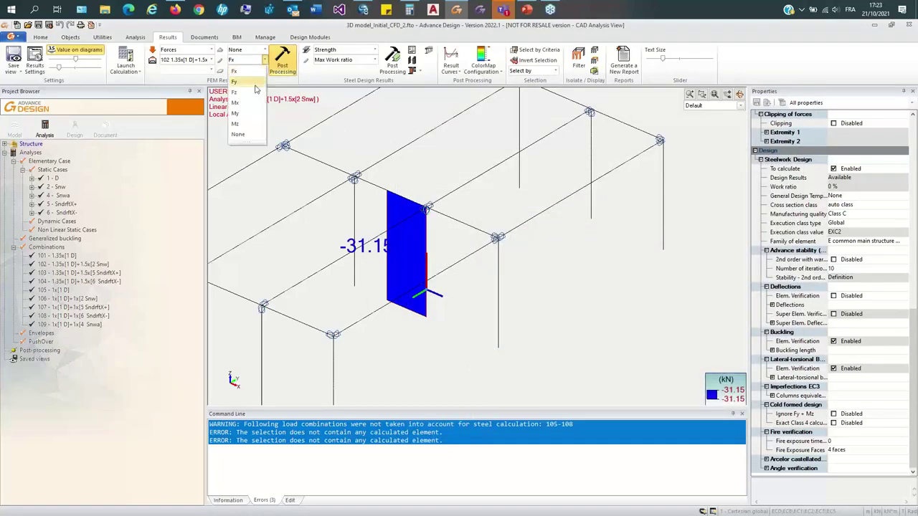
{"action": "left_click", "coordinate": [247, 115]}
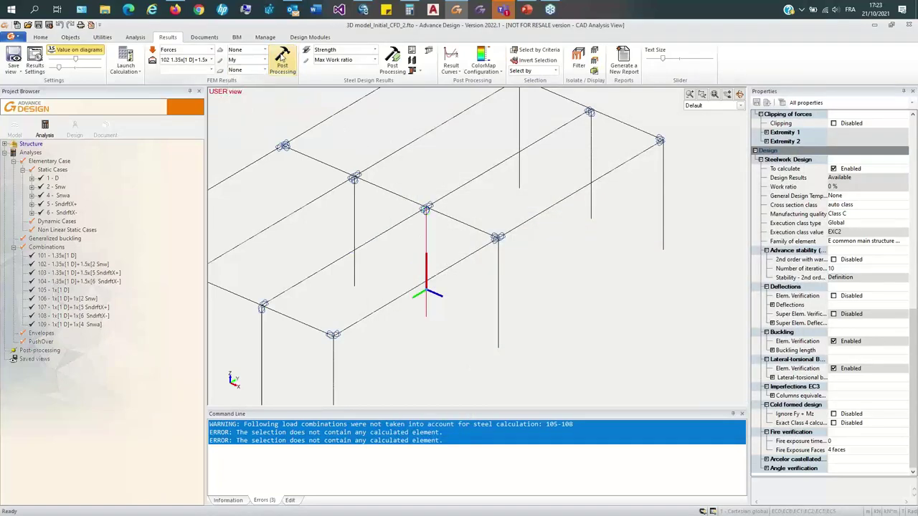
{"action": "left_click", "coordinate": [243, 60]}
{"action": "left_click", "coordinate": [241, 124]}
{"action": "left_click", "coordinate": [284, 60]}
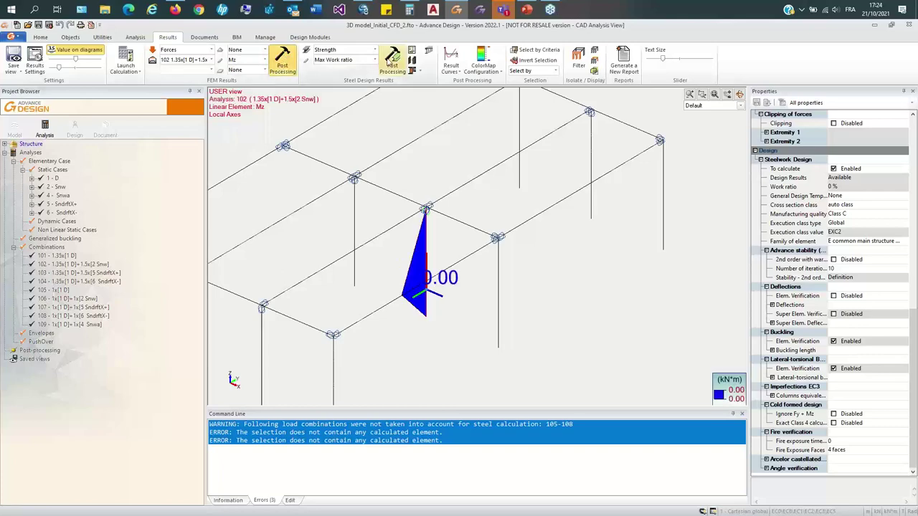
{"action": "left_click", "coordinate": [411, 49]}
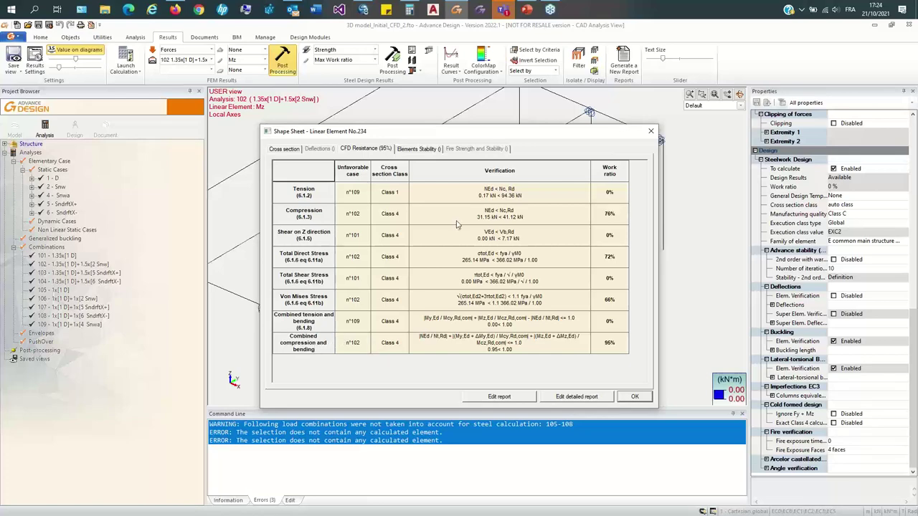
Step: Switch to PowerPoint and examine the effective section shift on the "Lipped channel stud in compression" slide
{"action": "left_click", "coordinate": [527, 10]}
{"action": "left_click", "coordinate": [466, 246]}
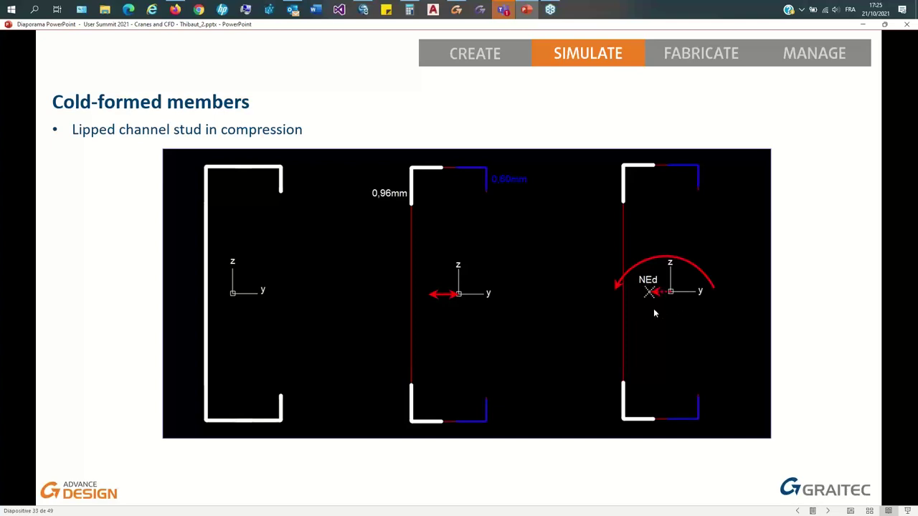
{"action": "left_click", "coordinate": [230, 302]}
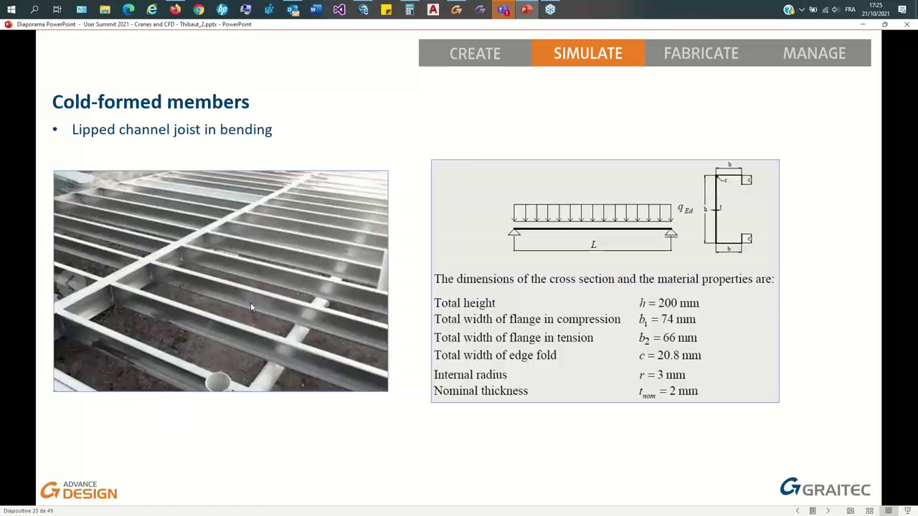
{"action": "key", "text": "Left"}
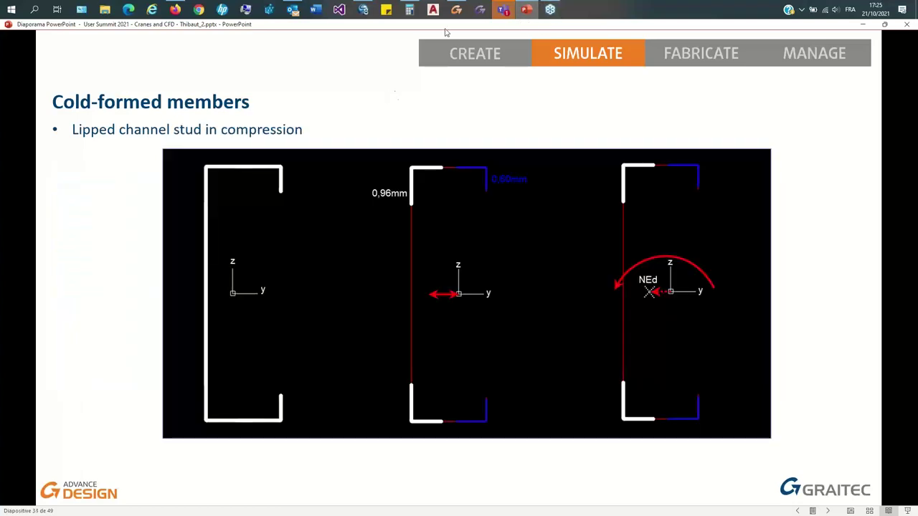
Step: Return to Advance Design, generate the C stud's detailed shape sheet report and examine its combined compression and bending check (6.1.9)
{"action": "left_click", "coordinate": [456, 10]}
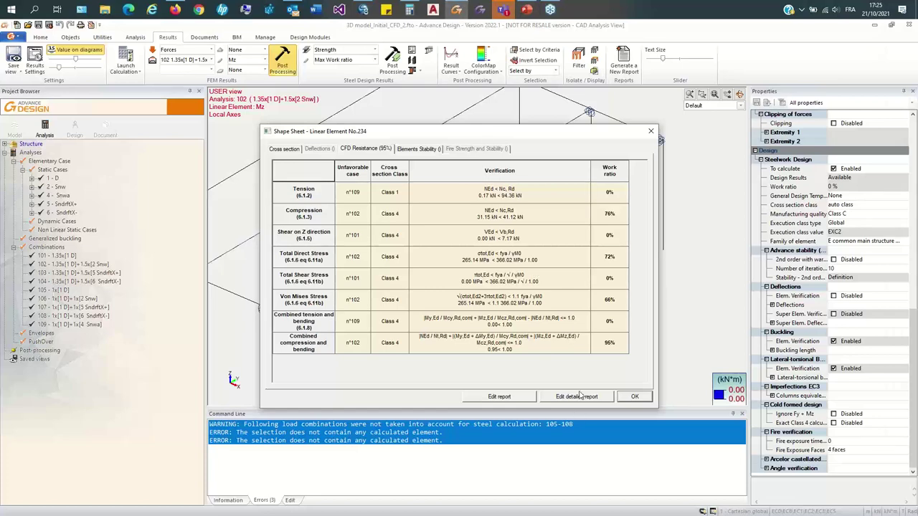
{"action": "left_click", "coordinate": [578, 396]}
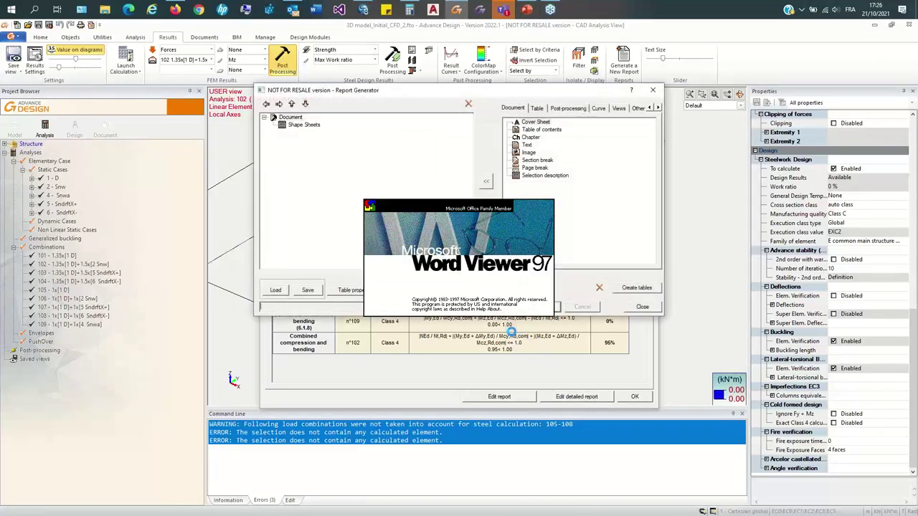
{"action": "scroll", "coordinate": [473, 218], "scroll_direction": "down", "scroll_amount": 15}
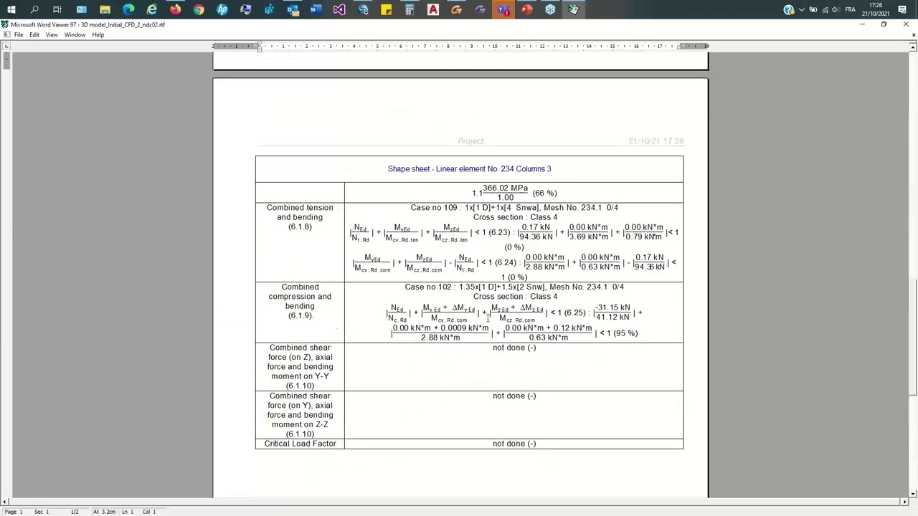
{"action": "left_click", "coordinate": [525, 307]}
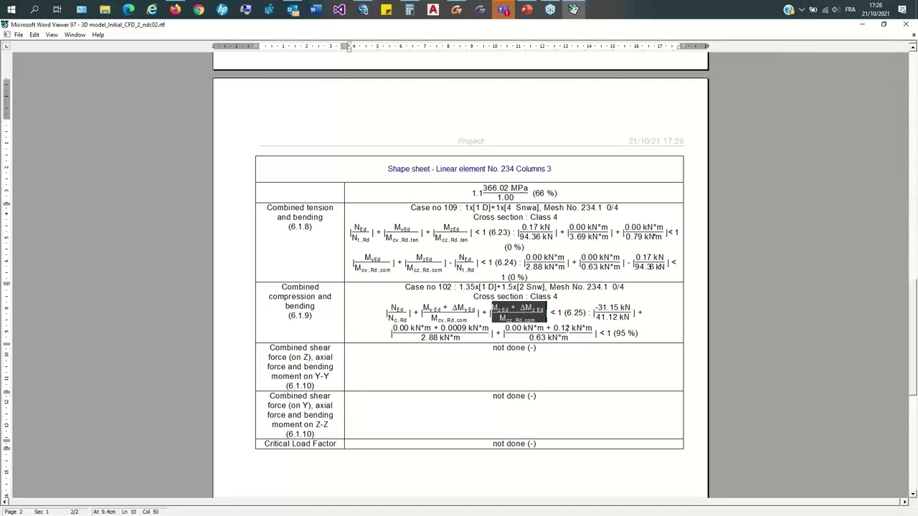
Step: Examine the minor-axis bending term with ΔMz,Ed and its numerical values in the combined compression and bending check (6.1.9)
{"action": "left_click", "coordinate": [568, 334]}
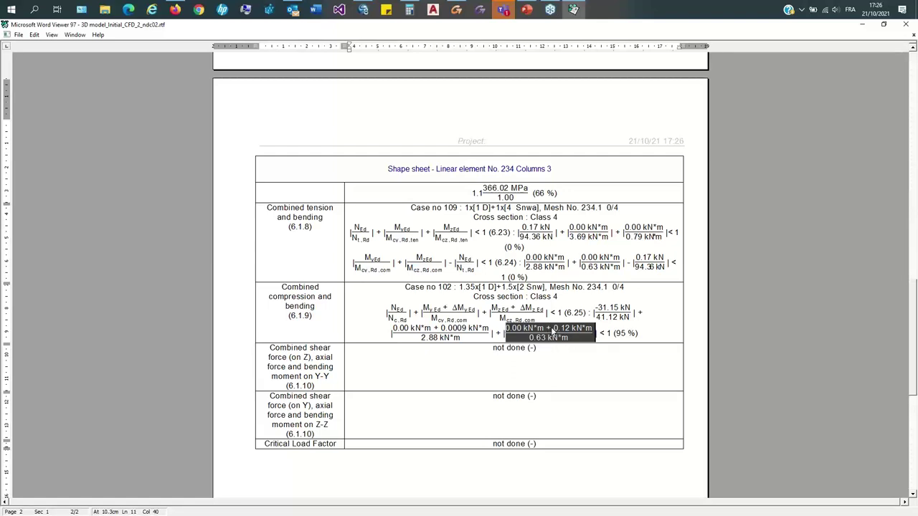
{"action": "left_click", "coordinate": [510, 319]}
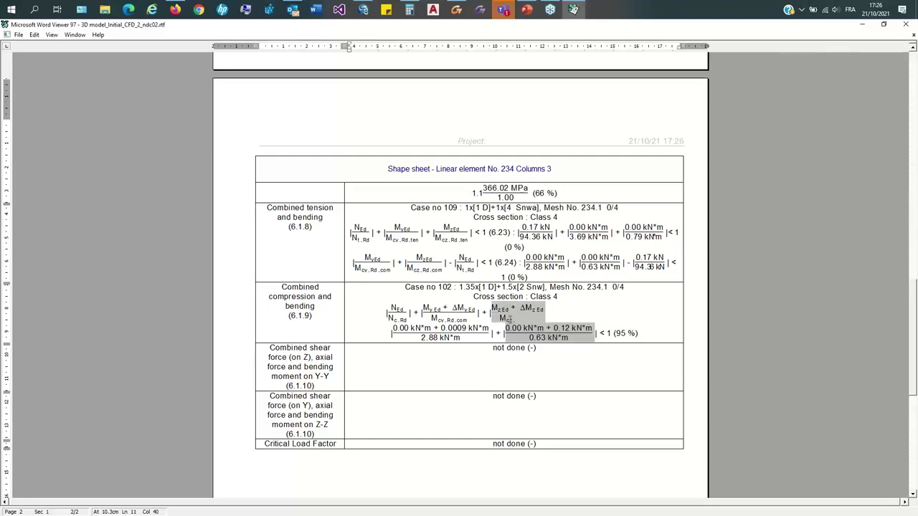
{"action": "left_click", "coordinate": [543, 335]}
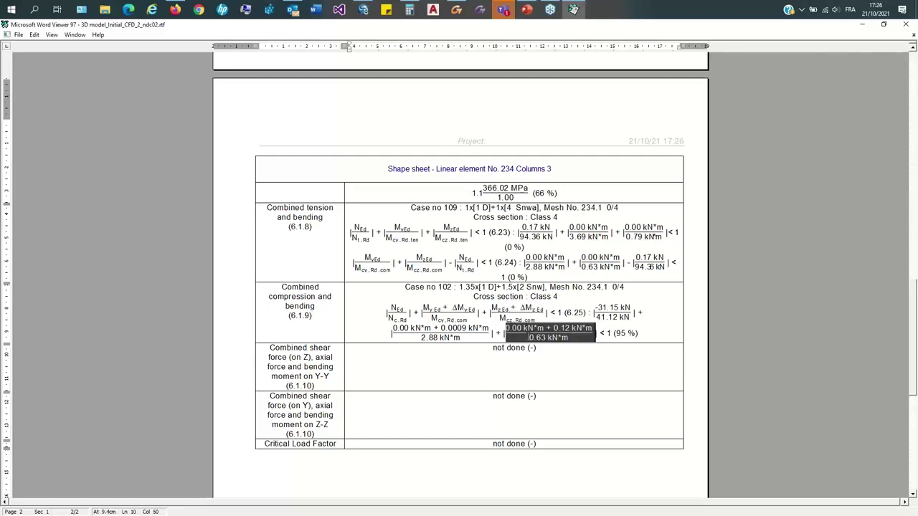
Step: Divide 0.12 by 0.63 in the calculator to get the minor-axis bending contribution, and minimise the calculator
{"action": "left_click", "coordinate": [409, 9]}
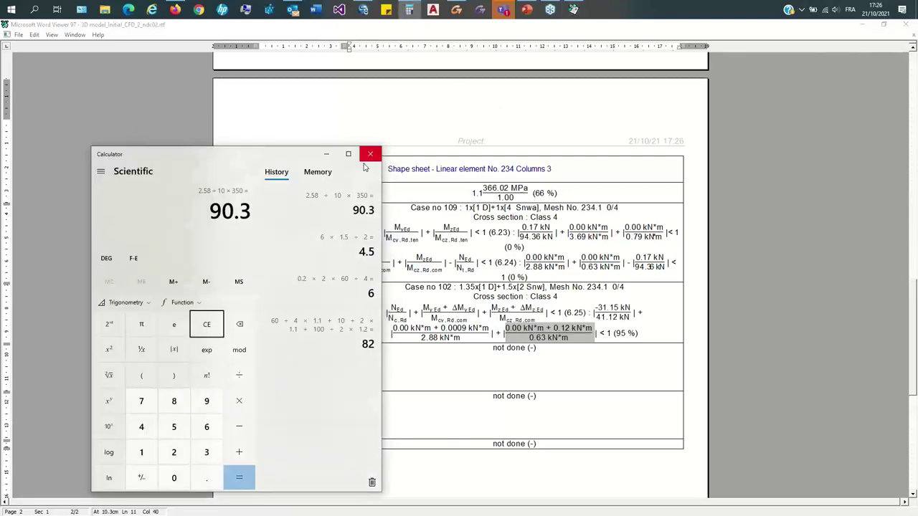
{"action": "left_click", "coordinate": [222, 324]}
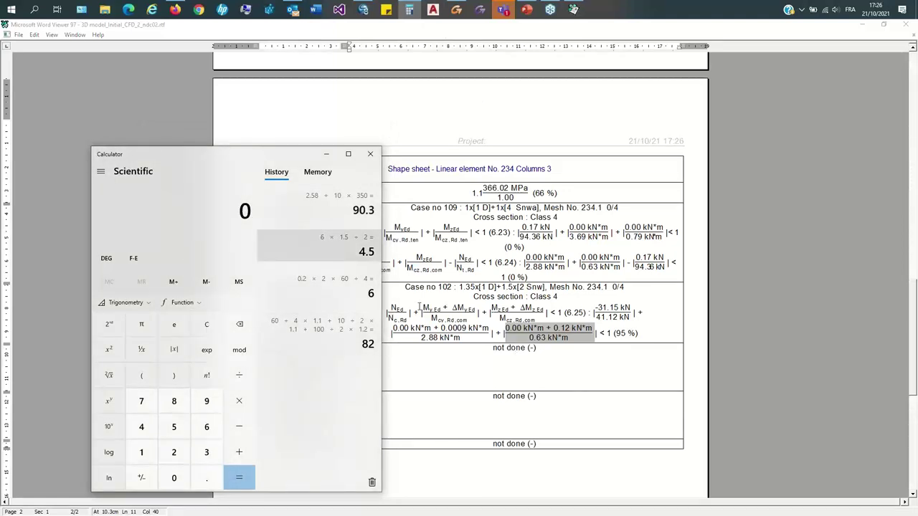
{"action": "type", "text": ".12"}
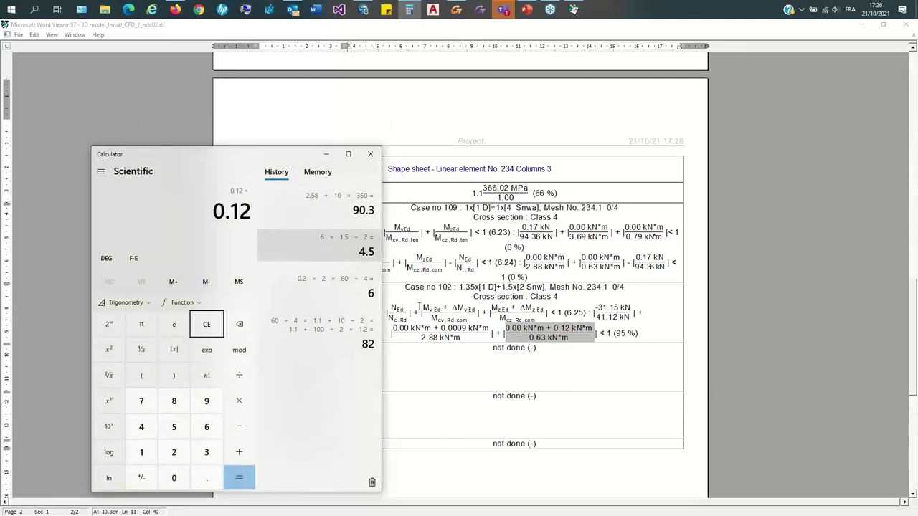
{"action": "type", "text": "0.63"}
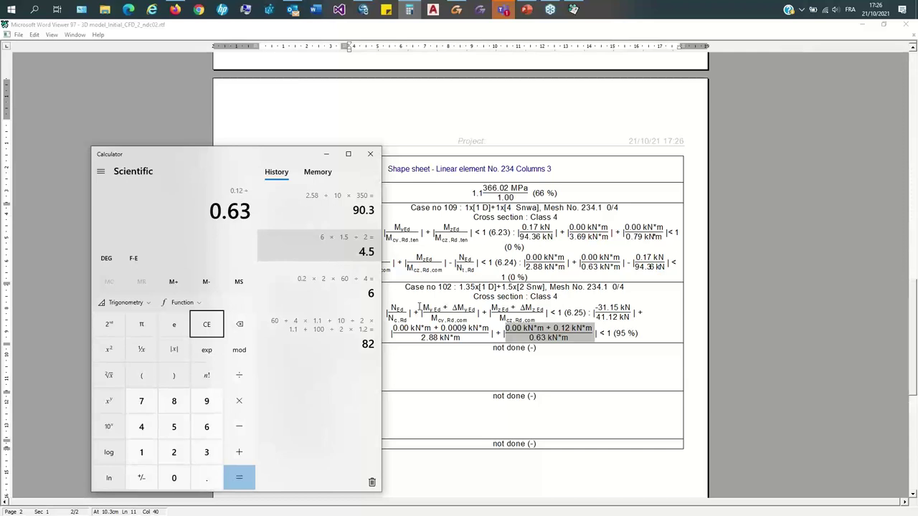
{"action": "key", "text": "Return"}
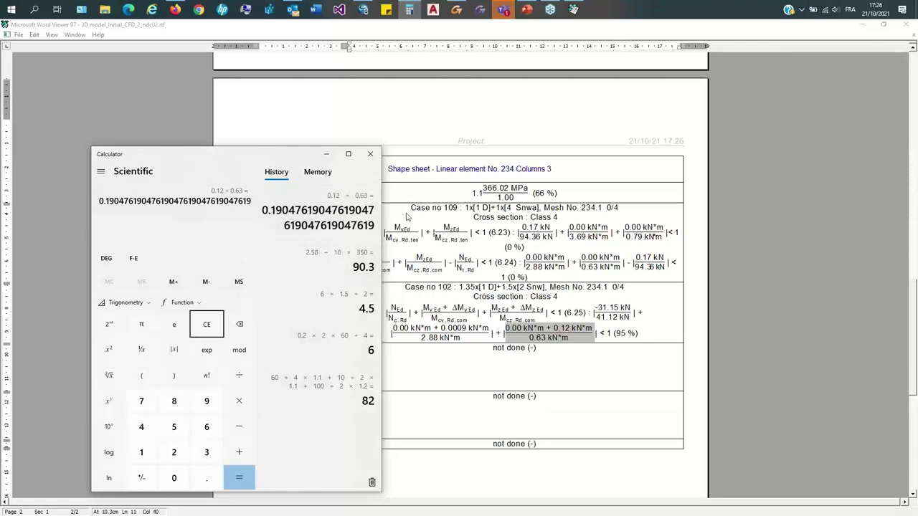
{"action": "left_click", "coordinate": [326, 153]}
Step: Review the compression check (6.1.3) in the report and compare it with the combined compression and bending check (6.1.9)
{"action": "scroll", "coordinate": [639, 372], "scroll_direction": "up", "scroll_amount": 15}
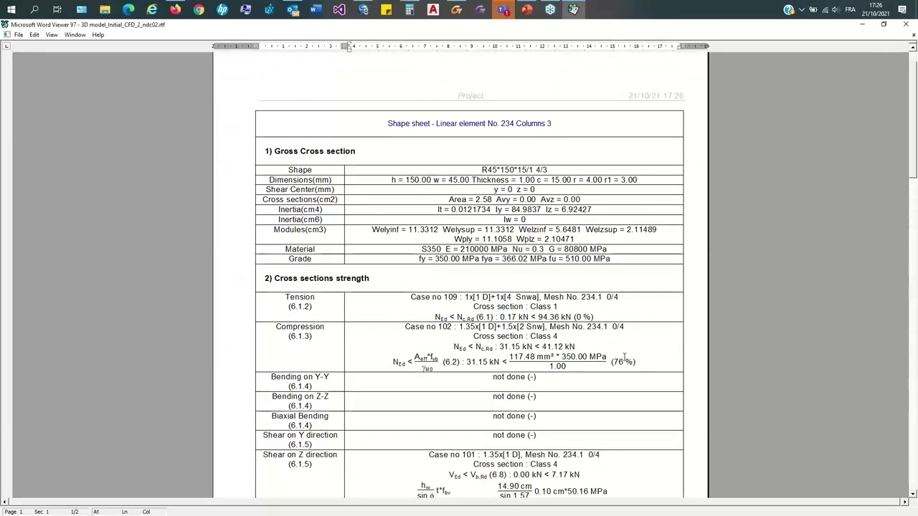
{"action": "scroll", "coordinate": [611, 348], "scroll_direction": "down", "scroll_amount": 5}
{"action": "scroll", "coordinate": [611, 349], "scroll_direction": "down", "scroll_amount": 10}
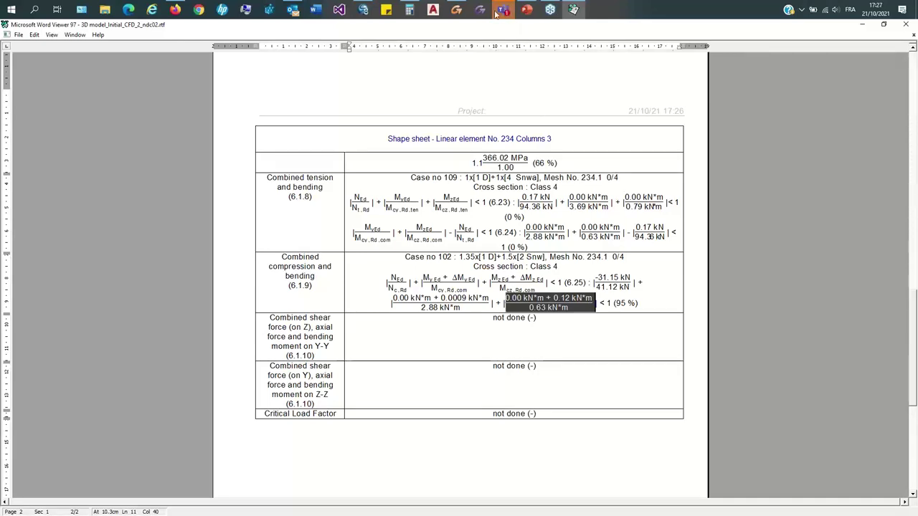
Step: Return to Advance Design, close the report generator and the C stud's shape sheet, and deselect the stud
{"action": "left_click", "coordinate": [456, 10]}
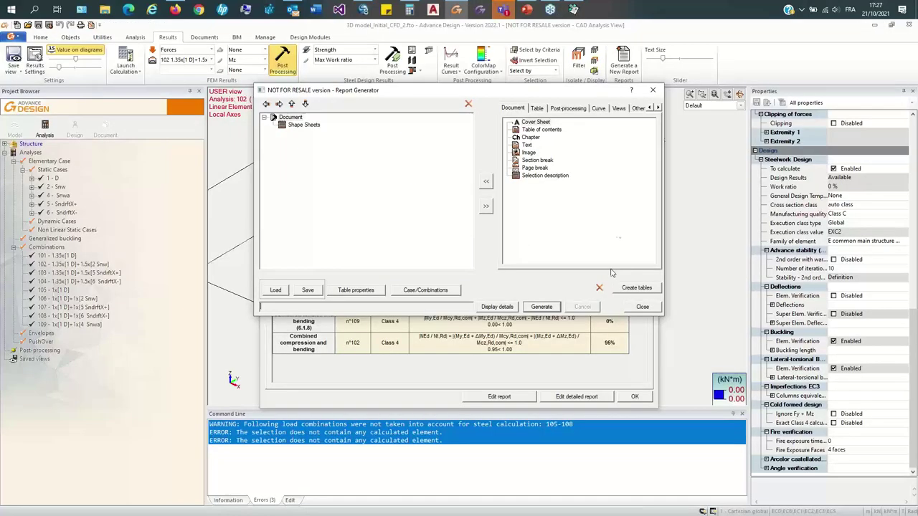
{"action": "left_click", "coordinate": [651, 92]}
{"action": "left_click", "coordinate": [652, 131]}
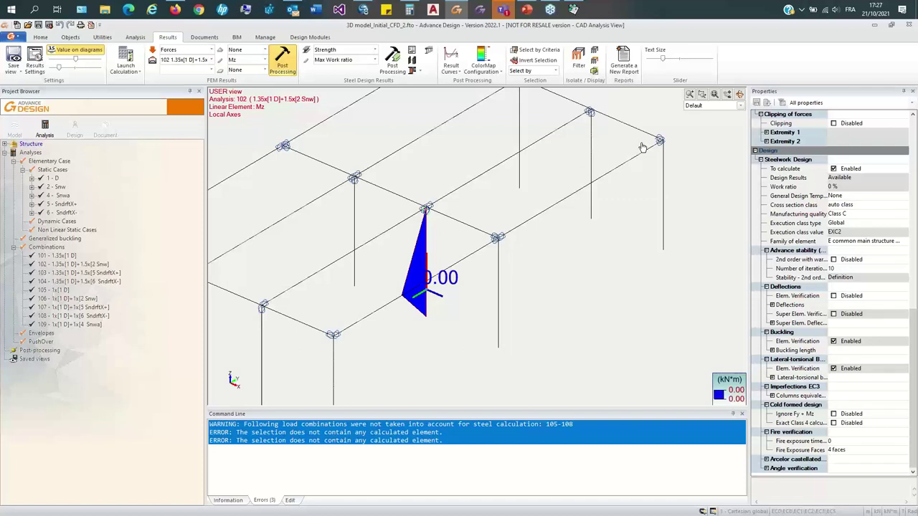
{"action": "left_click", "coordinate": [374, 171]}
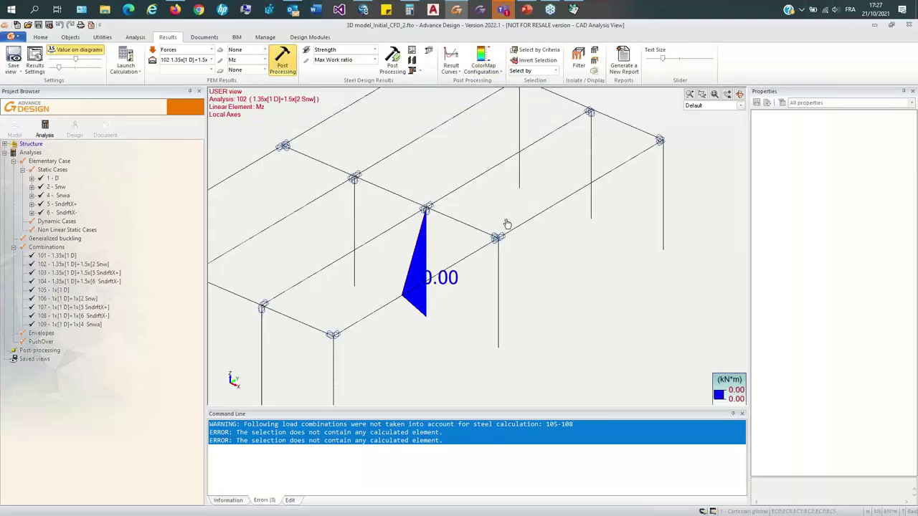
Step: Switch to PowerPoint and advance to the "Lipped channel joist in bending" slide
{"action": "left_click", "coordinate": [526, 8]}
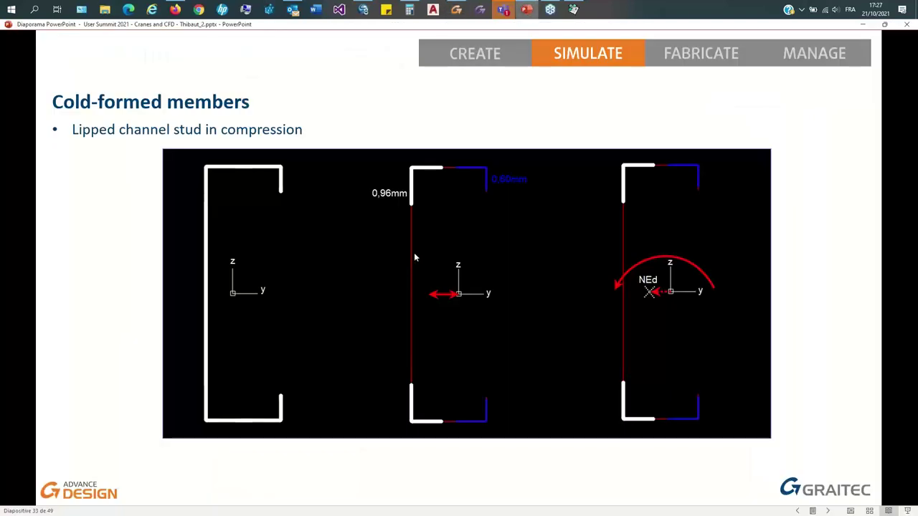
{"action": "left_click", "coordinate": [423, 232]}
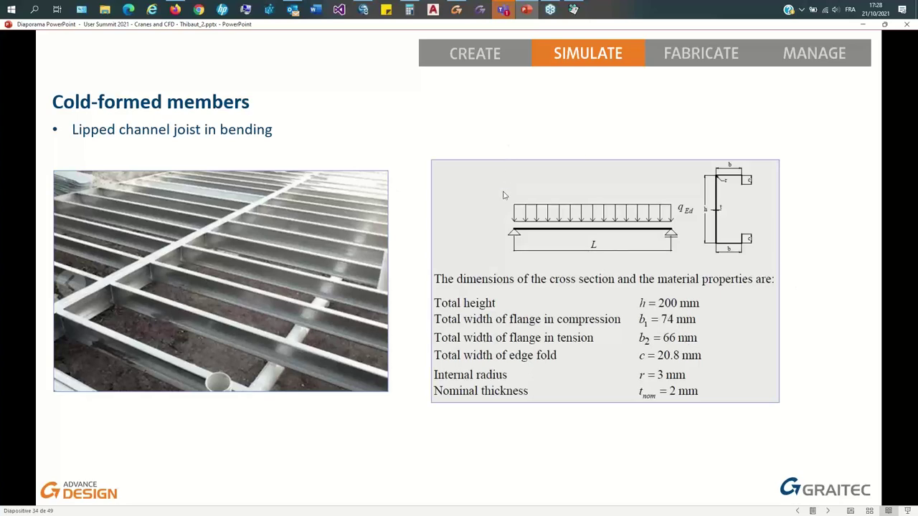
Step: Return to Advance Design, select the C joist and inspect its Extremity 1 cross-section definition without changing it
{"action": "left_click", "coordinate": [456, 8]}
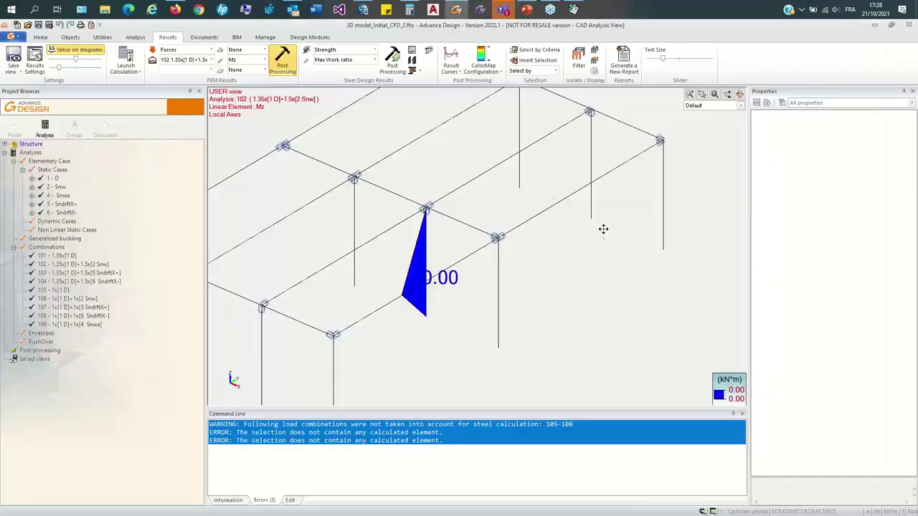
{"action": "left_click", "coordinate": [459, 201]}
{"action": "middle_click_drag", "start_coordinate": [569, 228], "coordinate": [561, 268]}
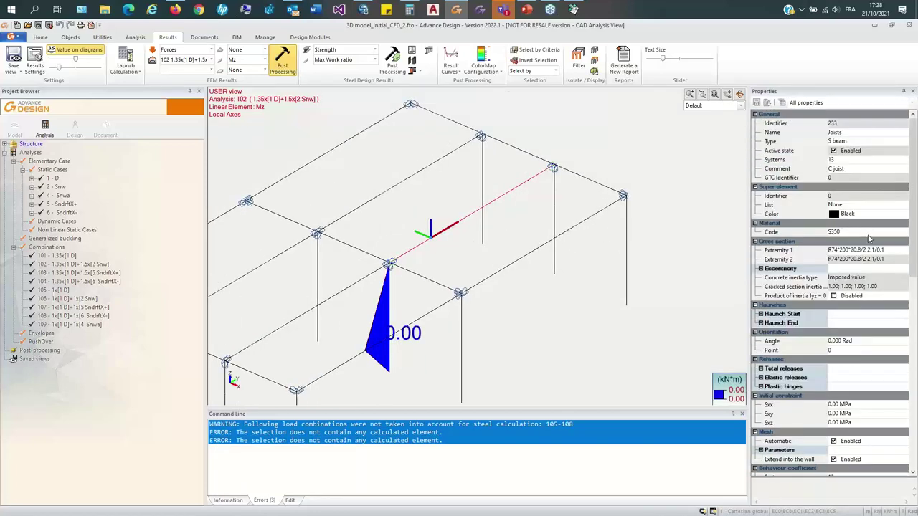
{"action": "left_click", "coordinate": [853, 250]}
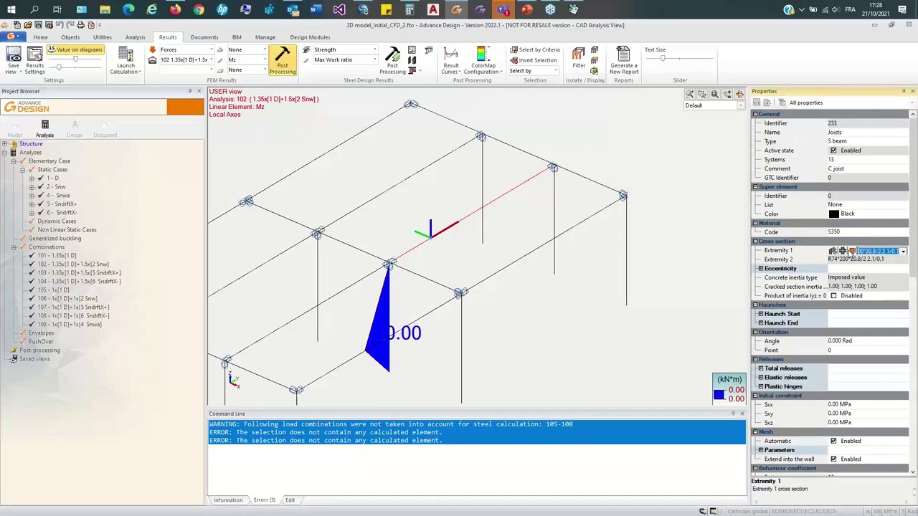
{"action": "left_click", "coordinate": [852, 251]}
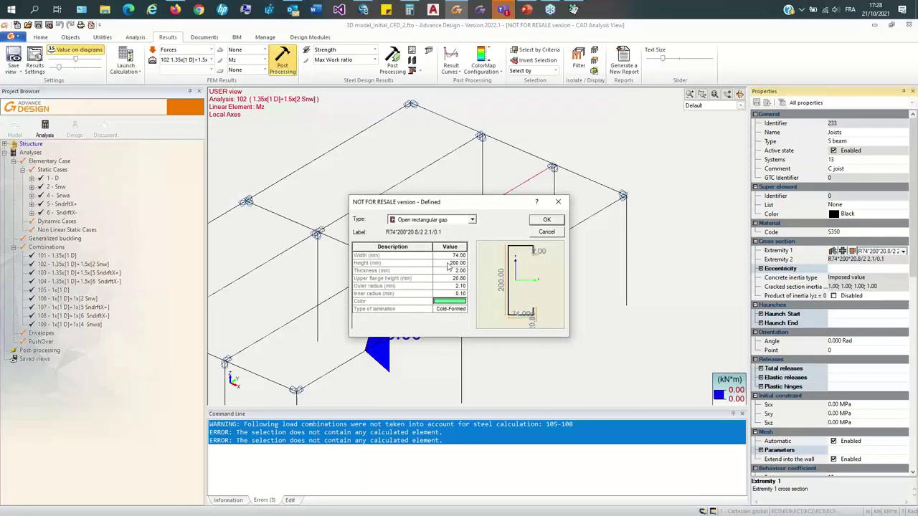
{"action": "left_click", "coordinate": [549, 233]}
Step: Expand the C joist's deflection settings in its steelwork design properties and review the verification criteria
{"action": "scroll", "coordinate": [814, 245], "scroll_direction": "down", "scroll_amount": 5}
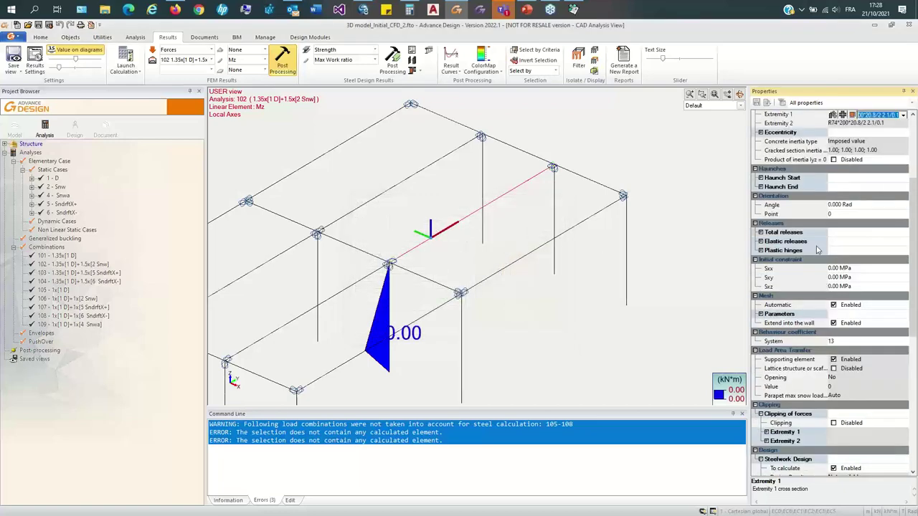
{"action": "scroll", "coordinate": [813, 245], "scroll_direction": "down", "scroll_amount": 7}
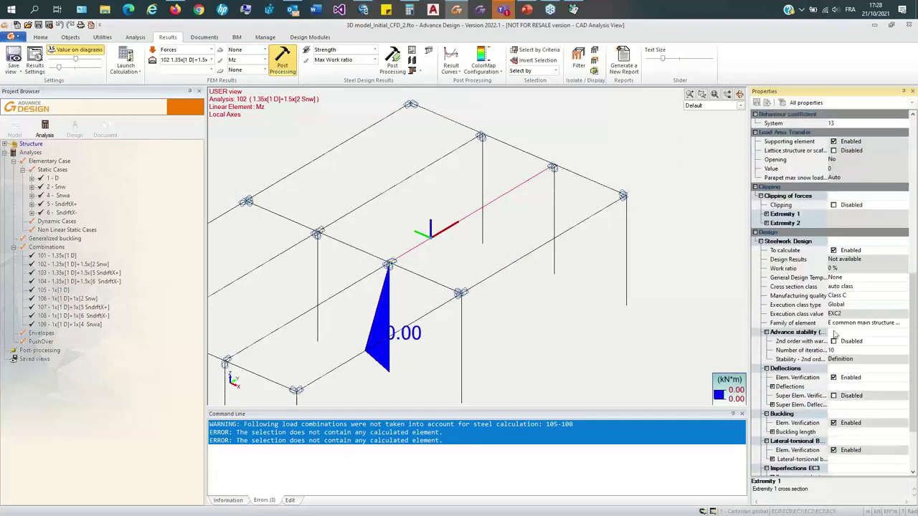
{"action": "left_click", "coordinate": [772, 360]}
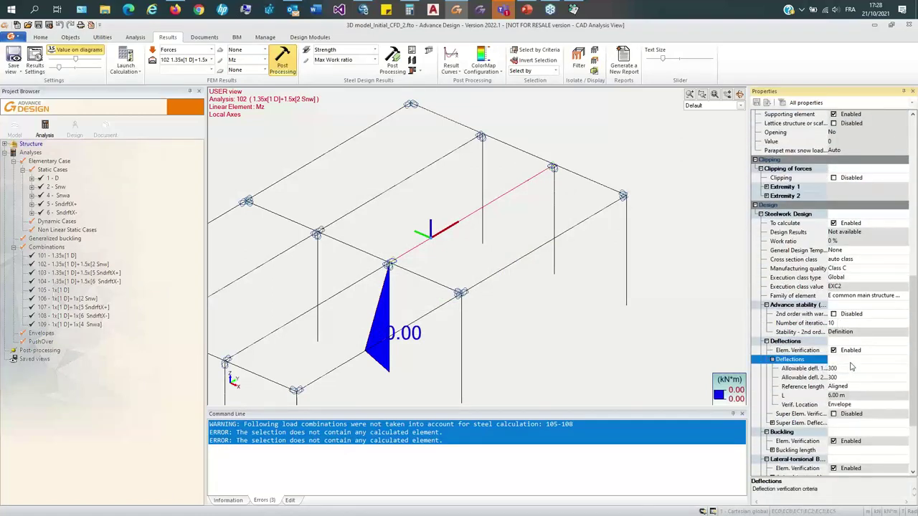
{"action": "scroll", "coordinate": [852, 366], "scroll_direction": "down", "scroll_amount": 2}
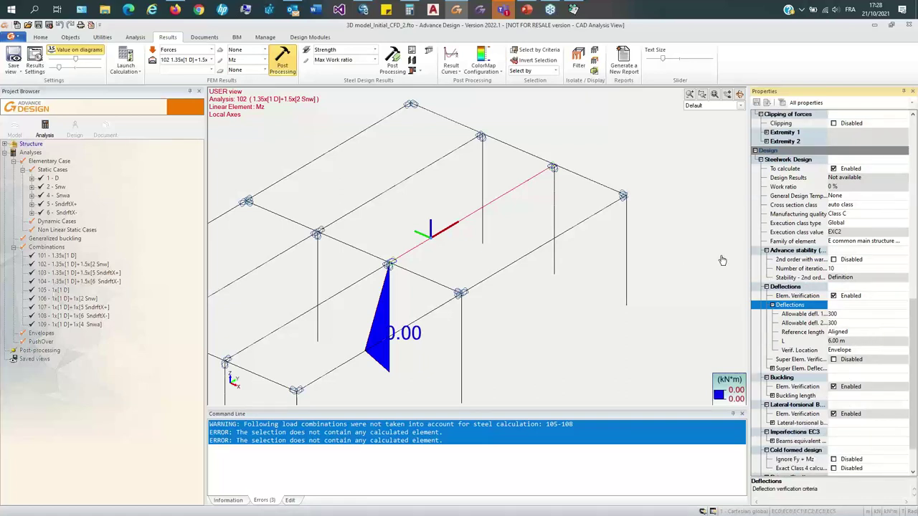
Step: Clear the Mz diagram and open the C joist's shape sheet to examine its CFD resistance checks beside the model
{"action": "left_click", "coordinate": [136, 37]}
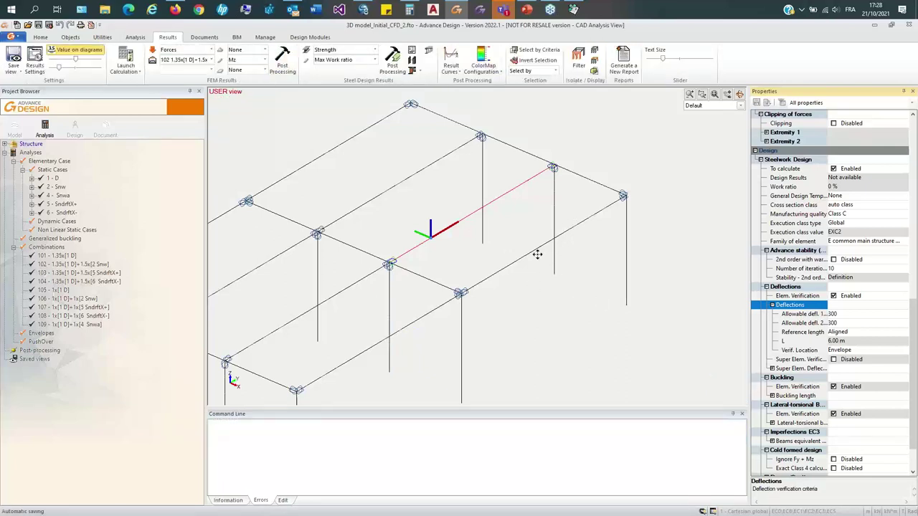
{"action": "middle_click_drag", "start_coordinate": [537, 254], "coordinate": [487, 248]}
{"action": "left_click", "coordinate": [414, 50]}
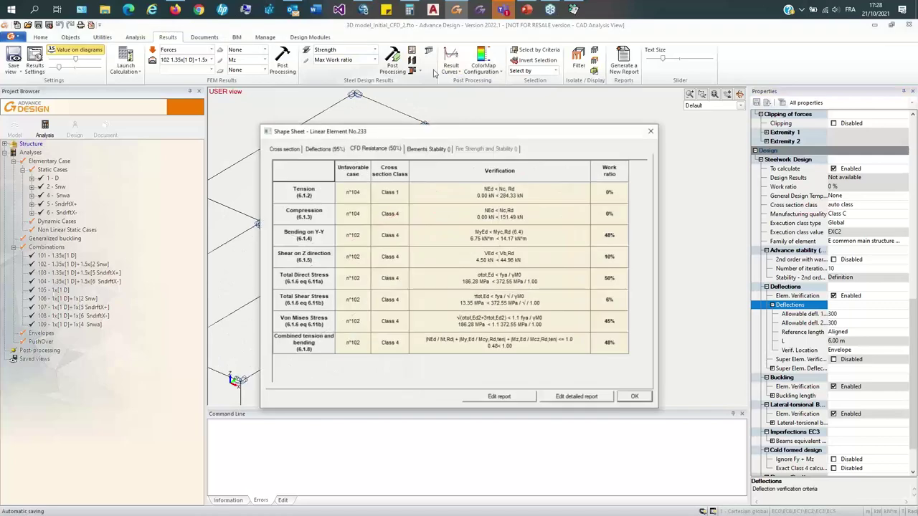
{"action": "left_click_drag", "start_coordinate": [436, 123], "coordinate": [589, 93]}
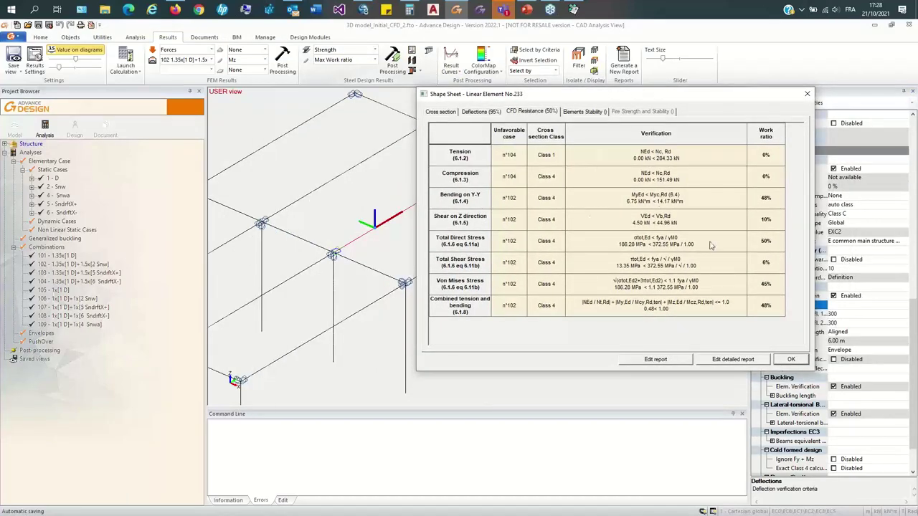
Step: Display the C joist's deflection checks and divide 600 by 316 in the calculator to obtain the deflection in centimetres
{"action": "left_click", "coordinate": [491, 113]}
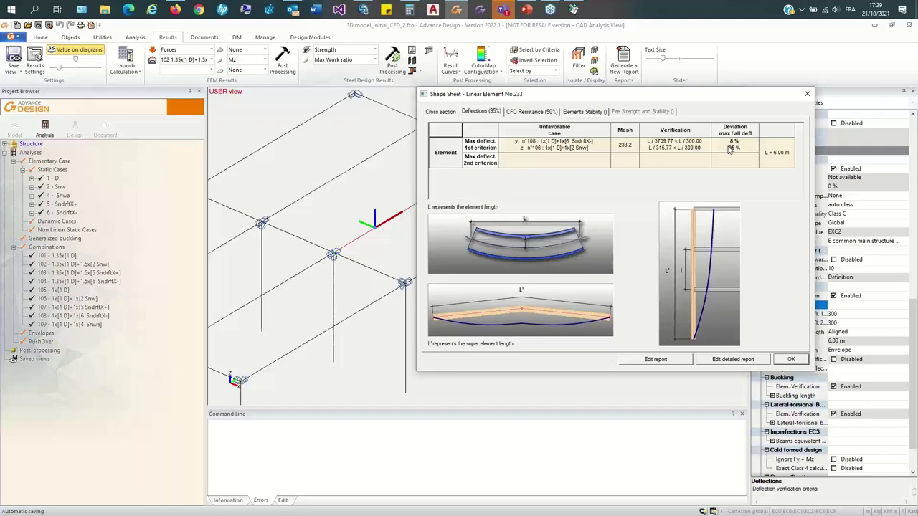
{"action": "left_click", "coordinate": [410, 8]}
{"action": "left_click", "coordinate": [370, 156]}
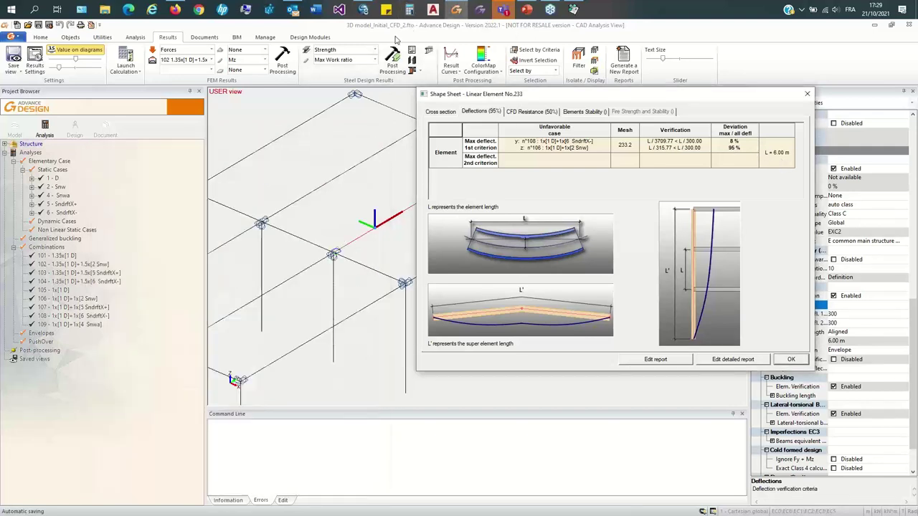
{"action": "left_click", "coordinate": [409, 9]}
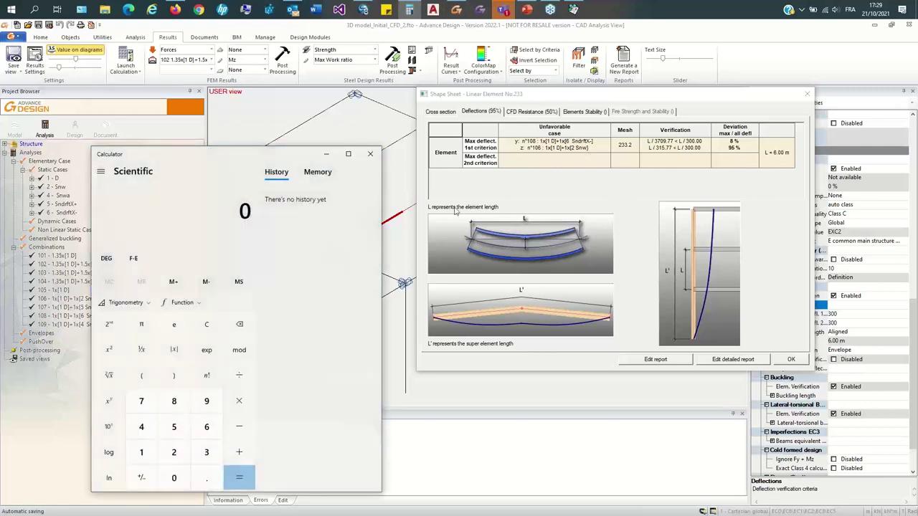
{"action": "type", "text": "600"}
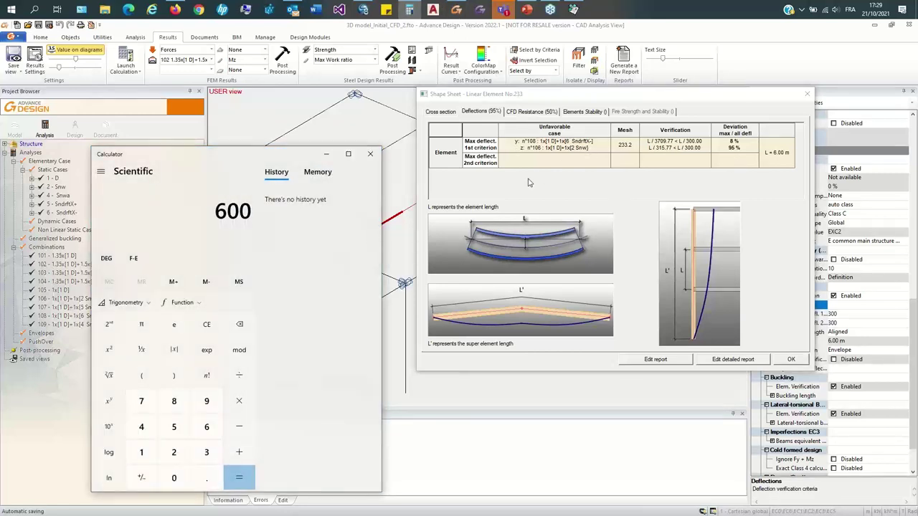
{"action": "key", "text": "slash"}
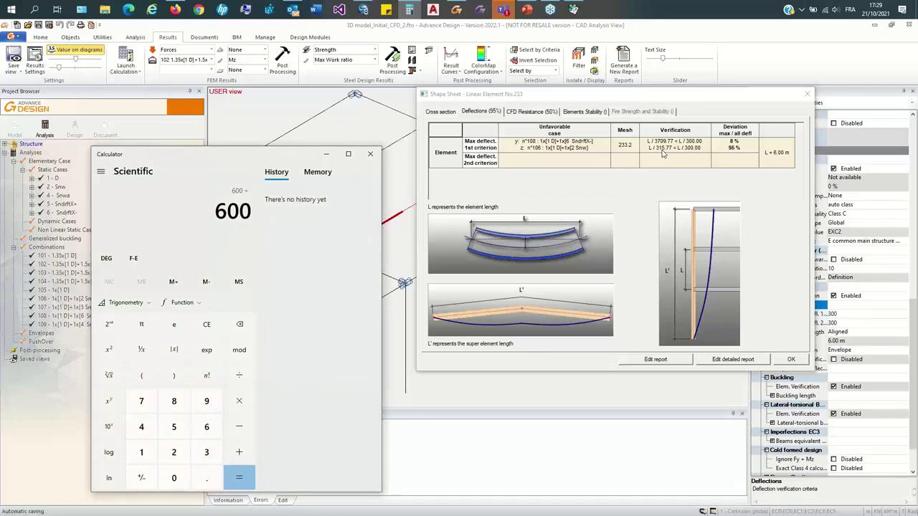
{"action": "type", "text": "316"}
{"action": "key", "text": "Return"}
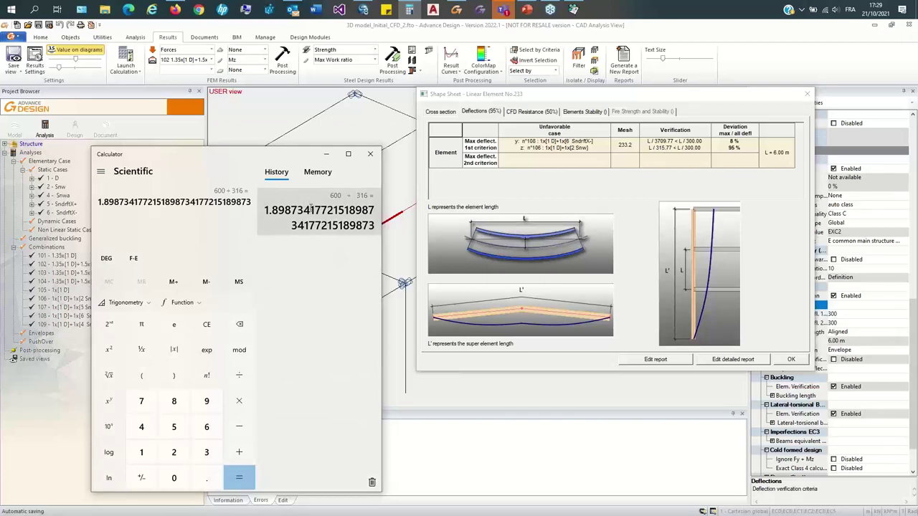
Step: Minimise the calculator and close the C joist's shape sheet
{"action": "left_click", "coordinate": [326, 153]}
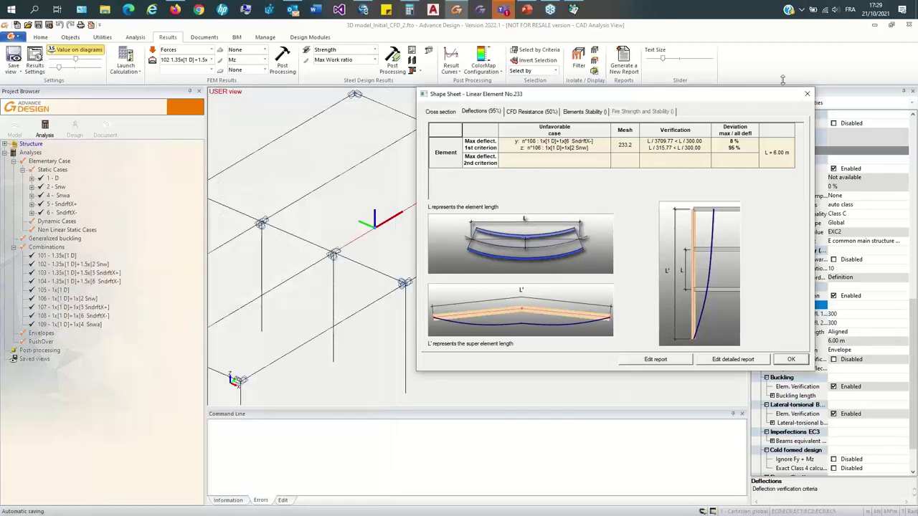
{"action": "left_click", "coordinate": [807, 93]}
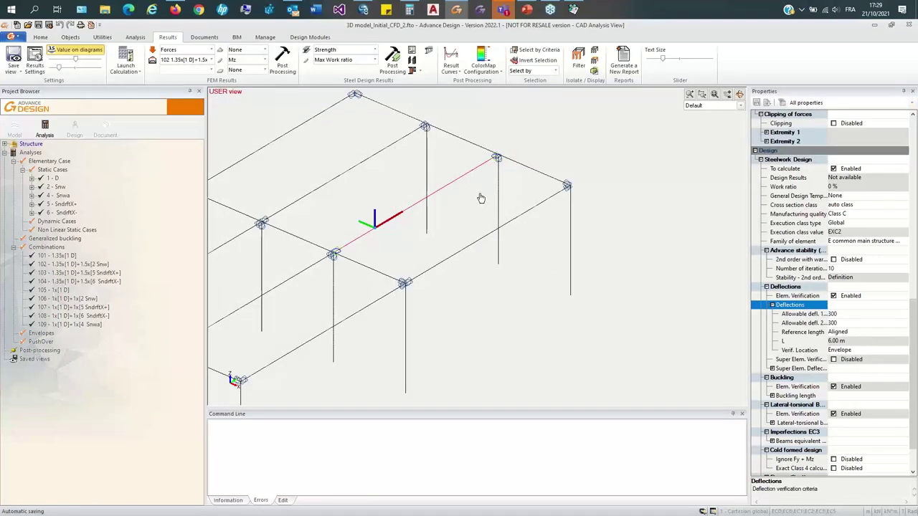
{"action": "middle_click_drag", "start_coordinate": [480, 197], "coordinate": [505, 183], "text": "shift"}
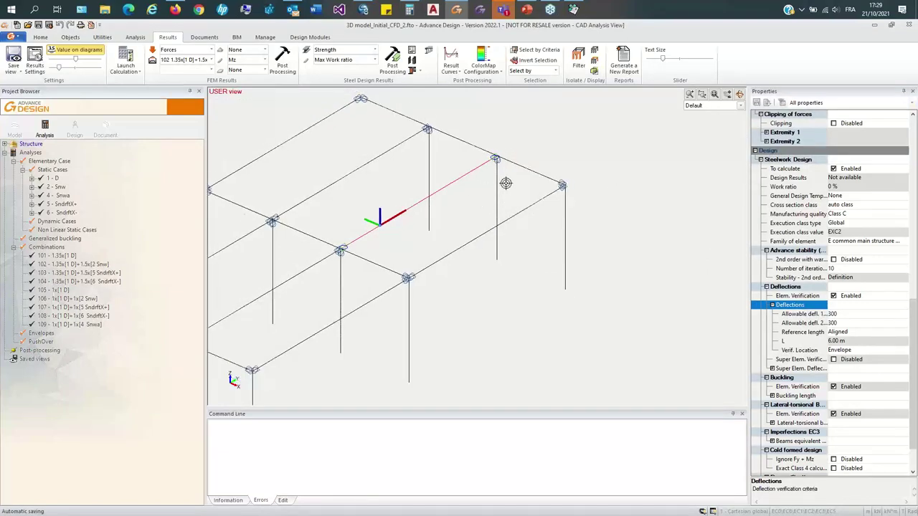
Step: Open the C joist's result curves and restrict the displacement curves to combination 106, 1x[1 D]+1x[2 Snw]
{"action": "right_click", "coordinate": [474, 182]}
{"action": "left_click", "coordinate": [523, 233]}
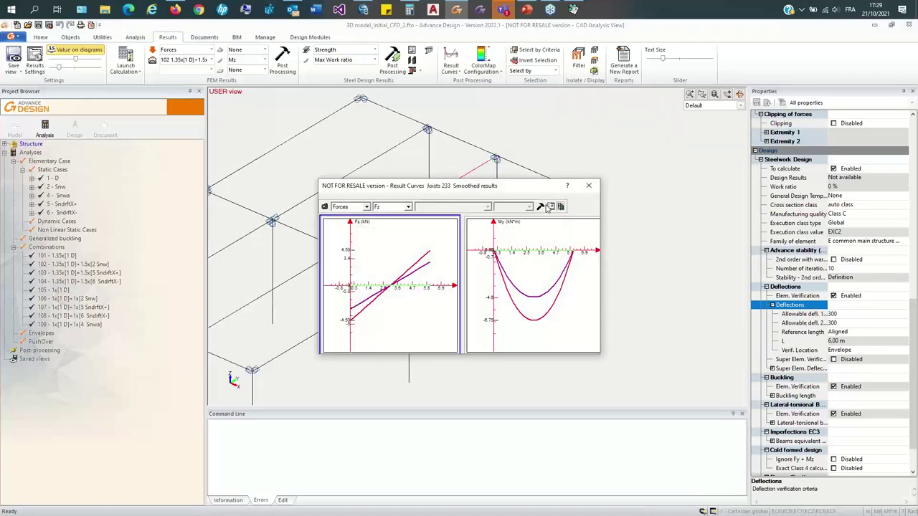
{"action": "left_click", "coordinate": [550, 206]}
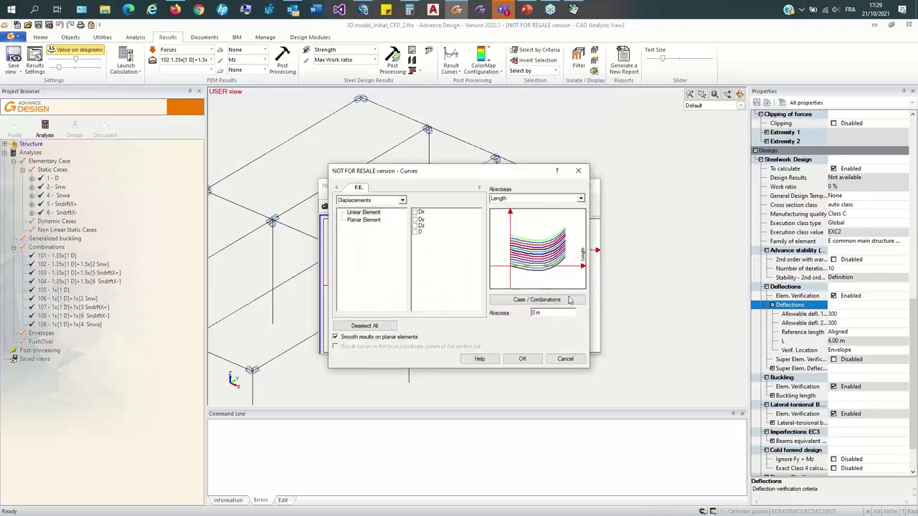
{"action": "left_click", "coordinate": [555, 299]}
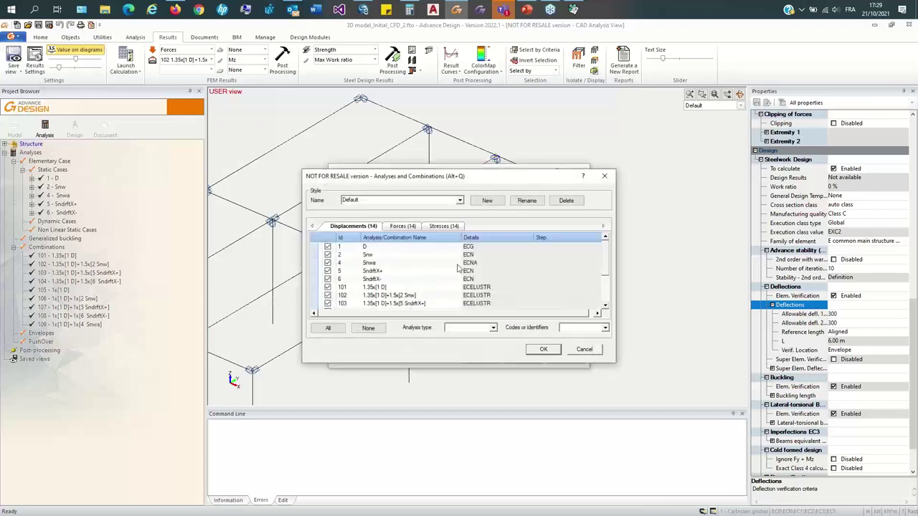
{"action": "left_click", "coordinate": [368, 328]}
{"action": "scroll", "coordinate": [351, 297], "scroll_direction": "down", "scroll_amount": 1}
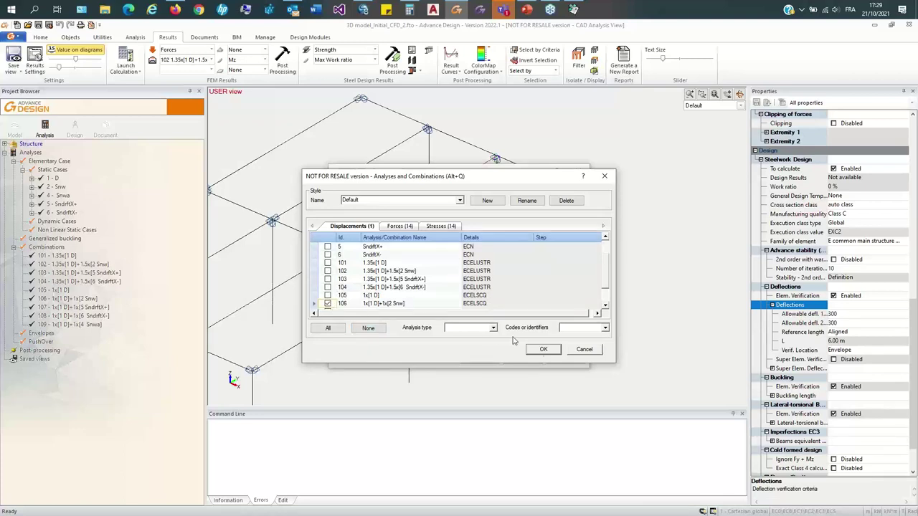
{"action": "left_click", "coordinate": [542, 349]}
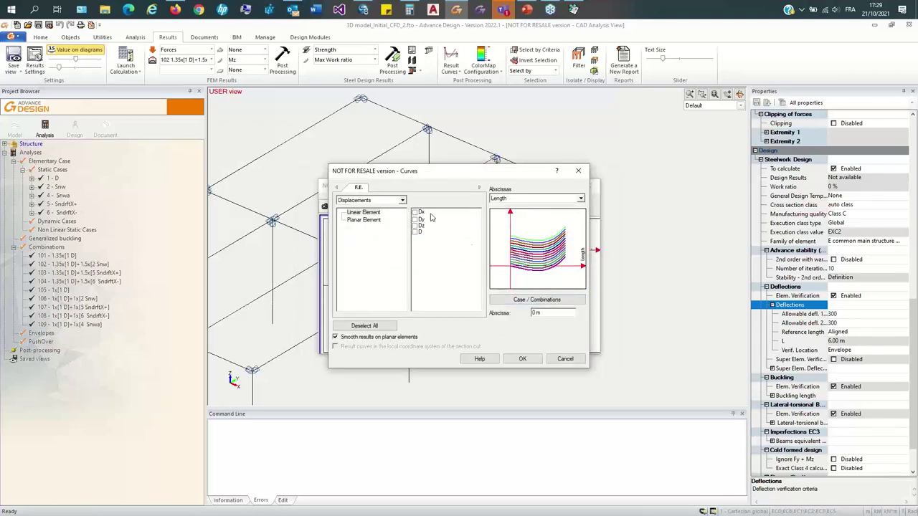
Step: Add the joist's Ftz deflection curve to the result curves and enlarge it to read the mid-span value
{"action": "left_click", "coordinate": [380, 201]}
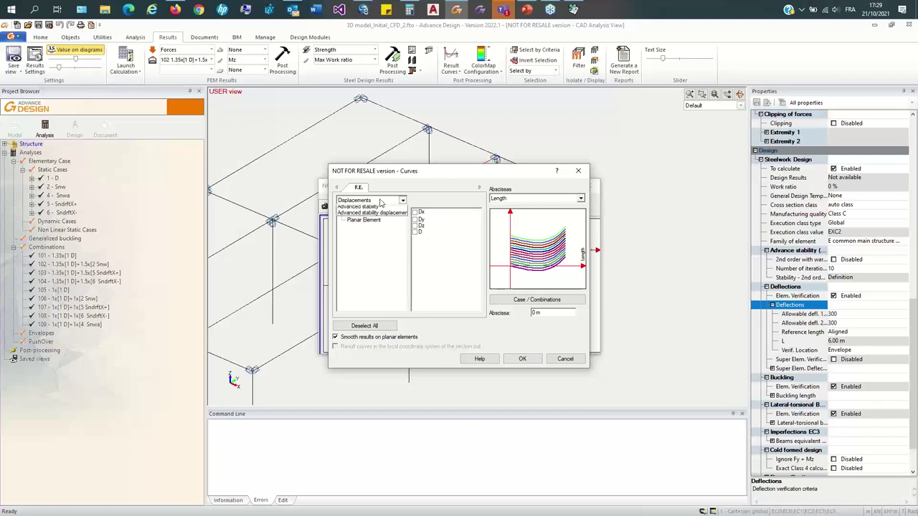
{"action": "left_click", "coordinate": [362, 231]}
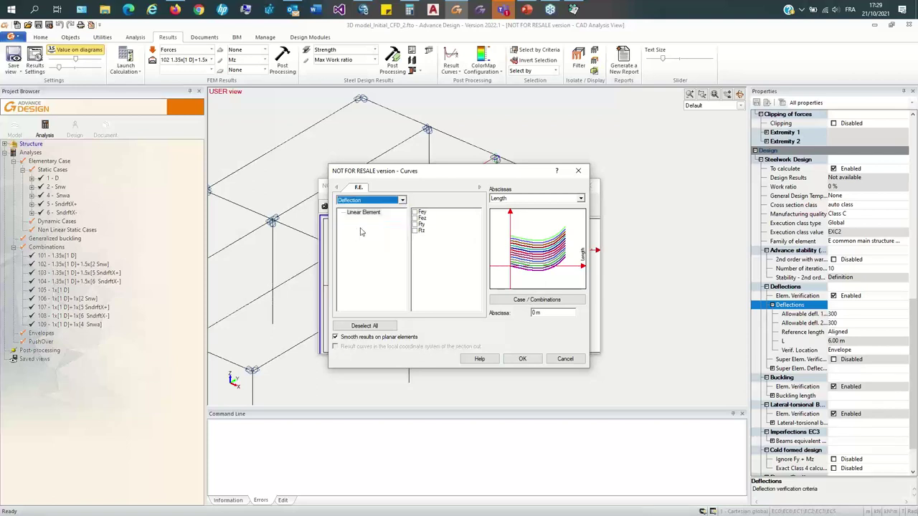
{"action": "left_click", "coordinate": [415, 230]}
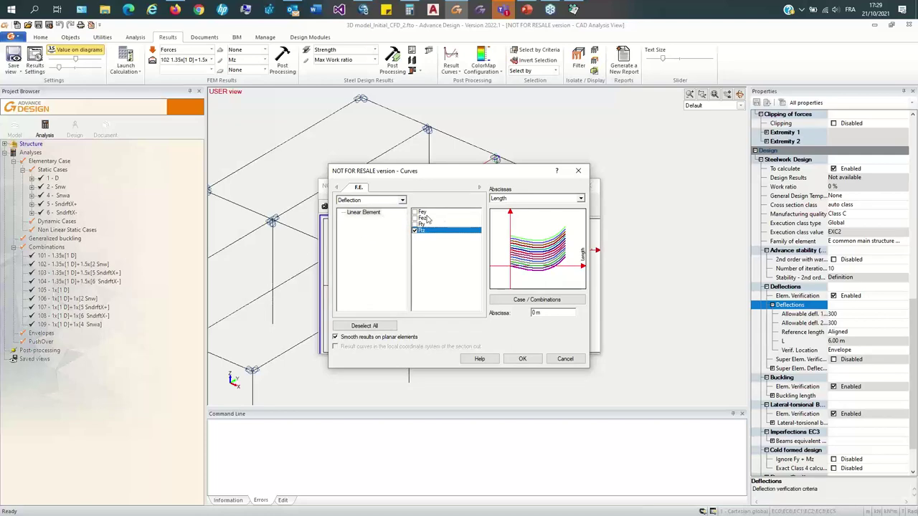
{"action": "left_click", "coordinate": [522, 359]}
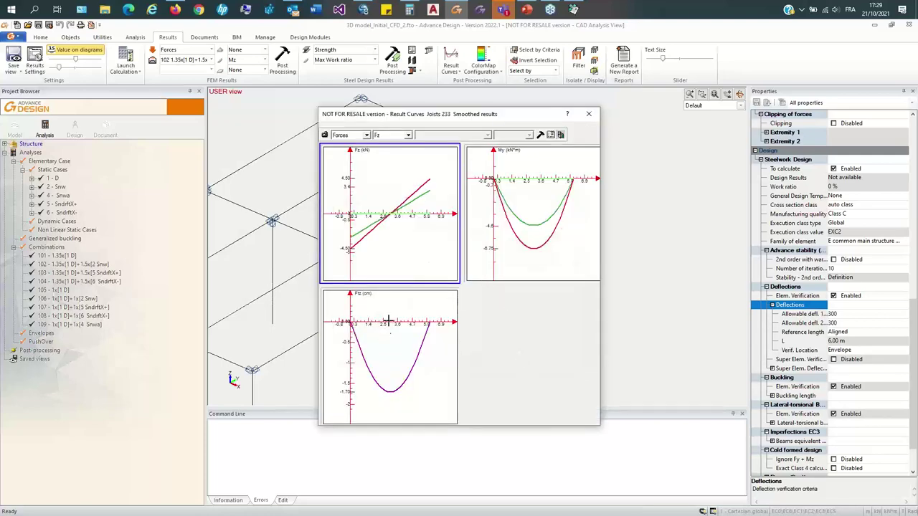
{"action": "double_click", "coordinate": [387, 319]}
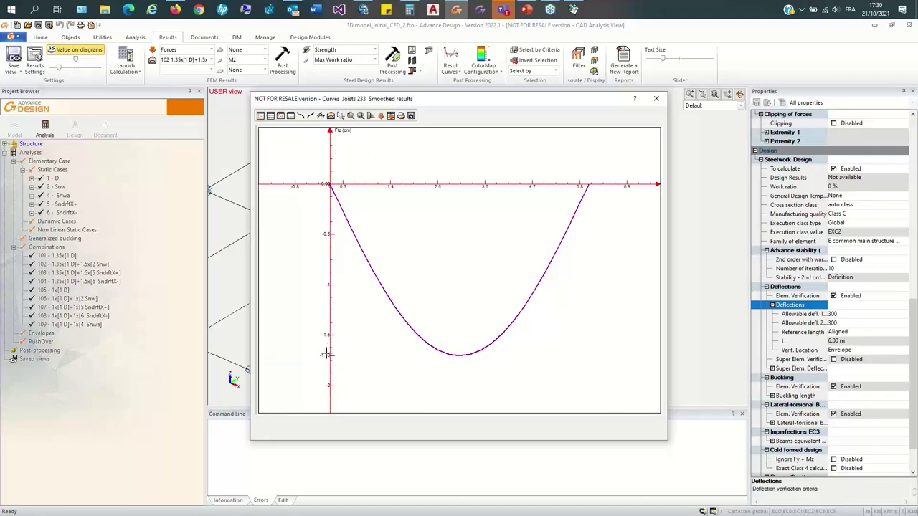
Step: Compare the deflection curve with the calculator result, and switch to the PowerPoint slides on the lipped channel joist in bending
{"action": "left_click_drag", "start_coordinate": [446, 99], "coordinate": [660, 72]}
{"action": "left_click", "coordinate": [411, 10]}
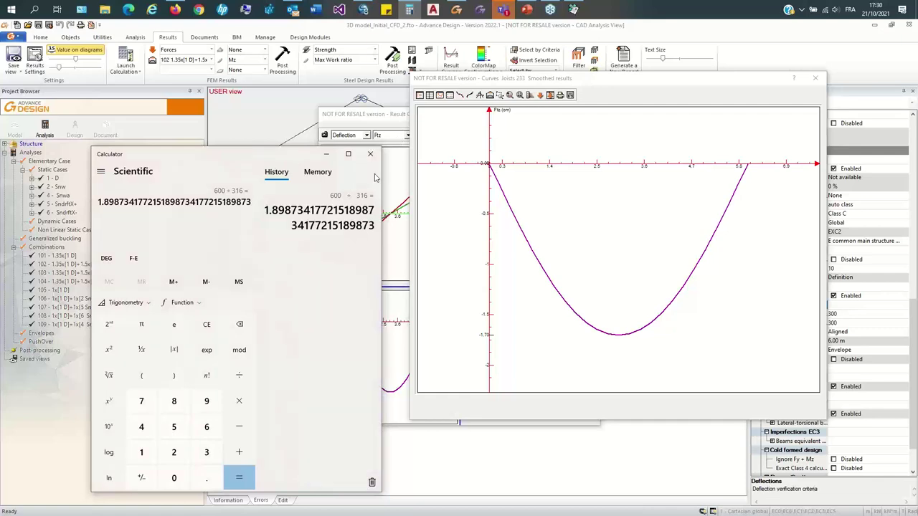
{"action": "left_click", "coordinate": [526, 9]}
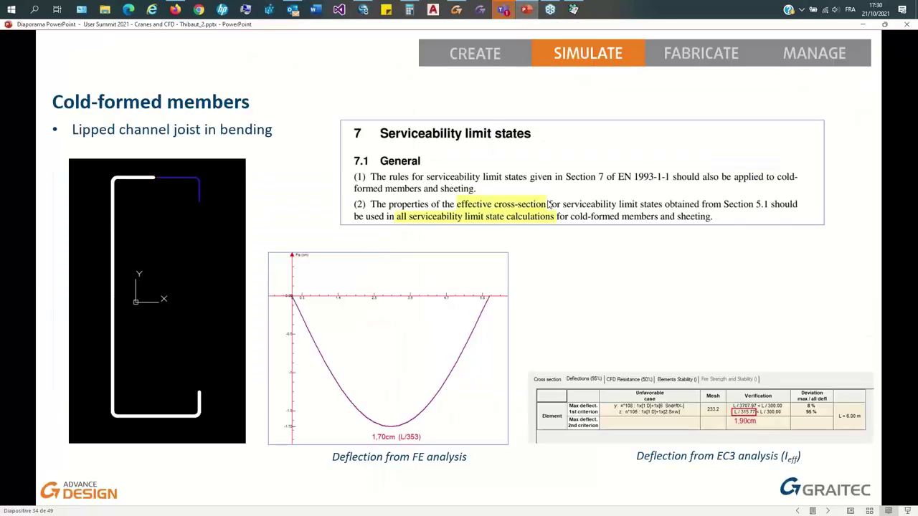
{"action": "left_click", "coordinate": [548, 203]}
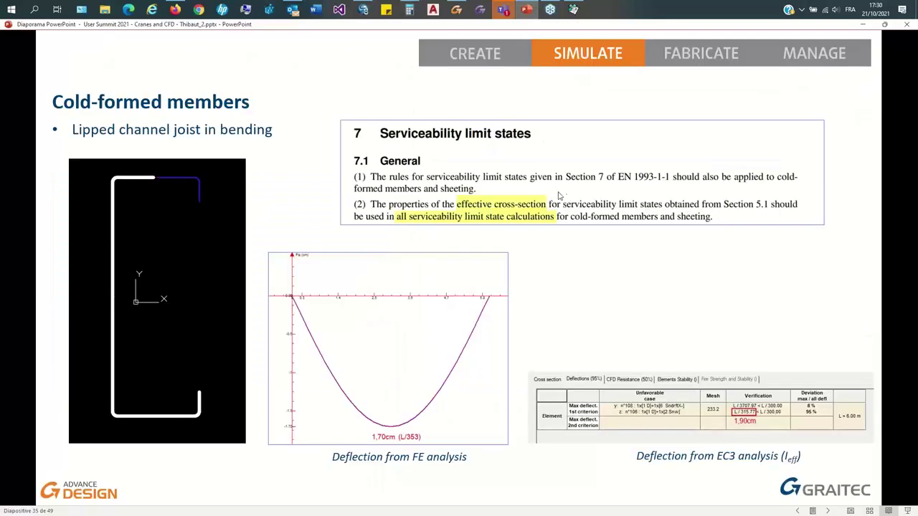
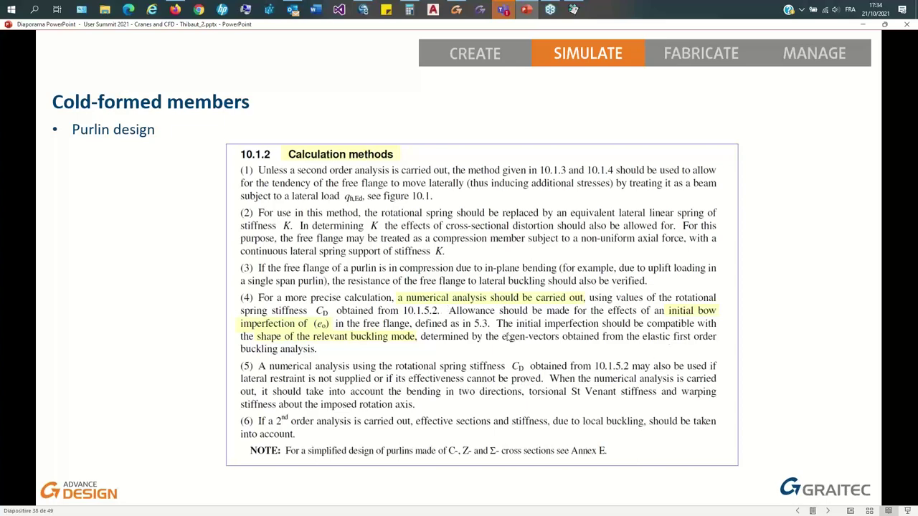
Step: Switch back to Advance Design and close the joist's enlarged deflection curve and the result curves window
{"action": "left_click", "coordinate": [456, 9]}
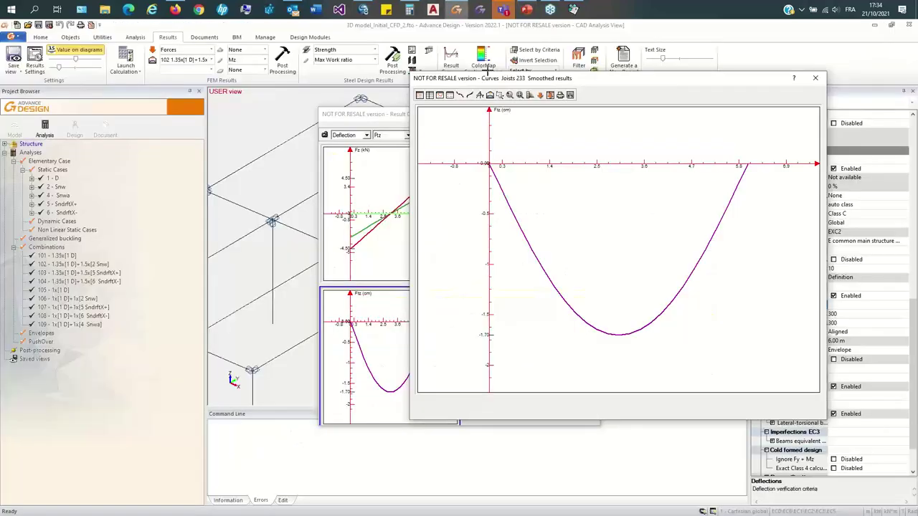
{"action": "left_click", "coordinate": [815, 78]}
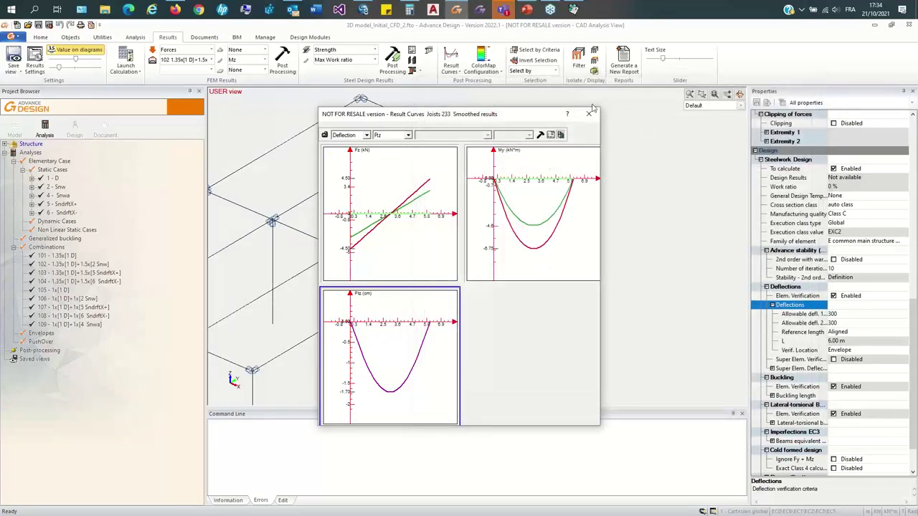
{"action": "left_click", "coordinate": [596, 114]}
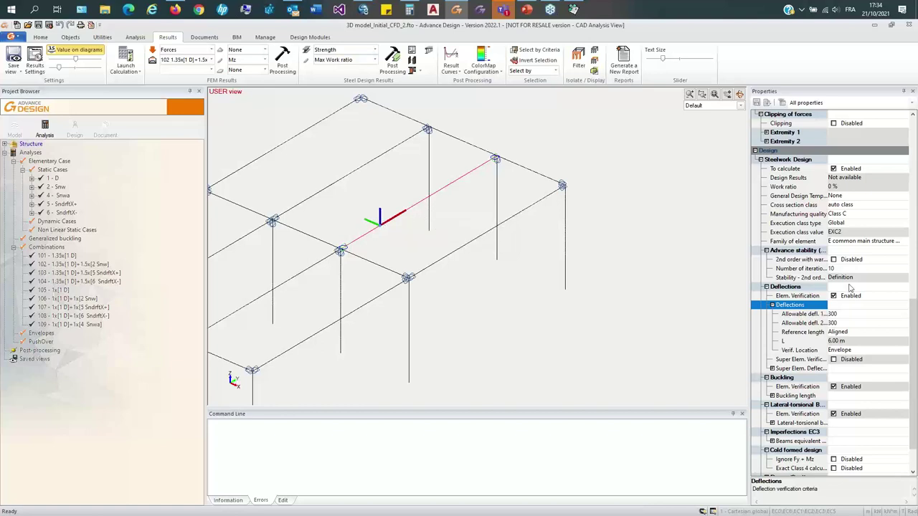
Step: Widen the joist's properties and read the description of the "2nd order with warping and imperfections" option
{"action": "left_click_drag", "start_coordinate": [747, 223], "coordinate": [667, 228]}
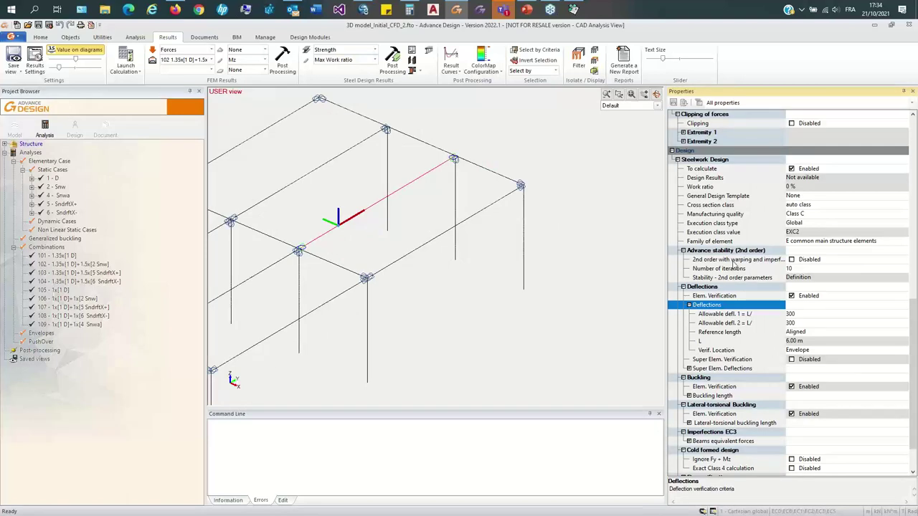
{"action": "left_click", "coordinate": [690, 259]}
{"action": "left_click_drag", "start_coordinate": [664, 214], "coordinate": [594, 215]}
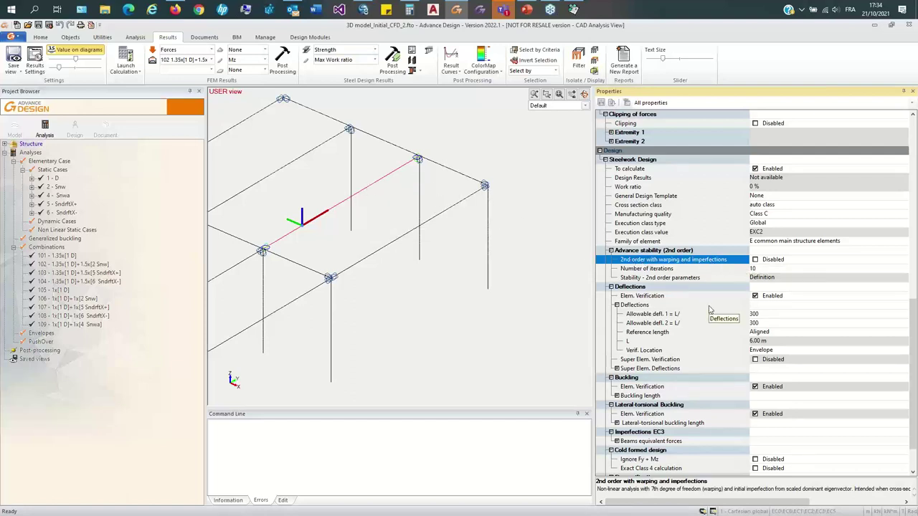
{"action": "left_click_drag", "start_coordinate": [745, 489], "coordinate": [832, 489]}
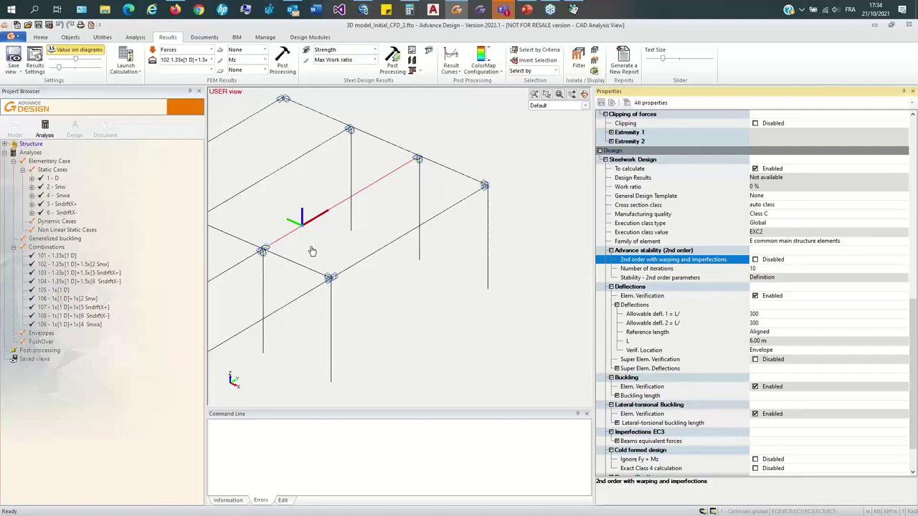
Step: Return to the descriptive model, bring up the whole structure and select the purlin annotated "Sigma purlin"
{"action": "left_click", "coordinate": [14, 128]}
{"action": "left_click", "coordinate": [40, 153]}
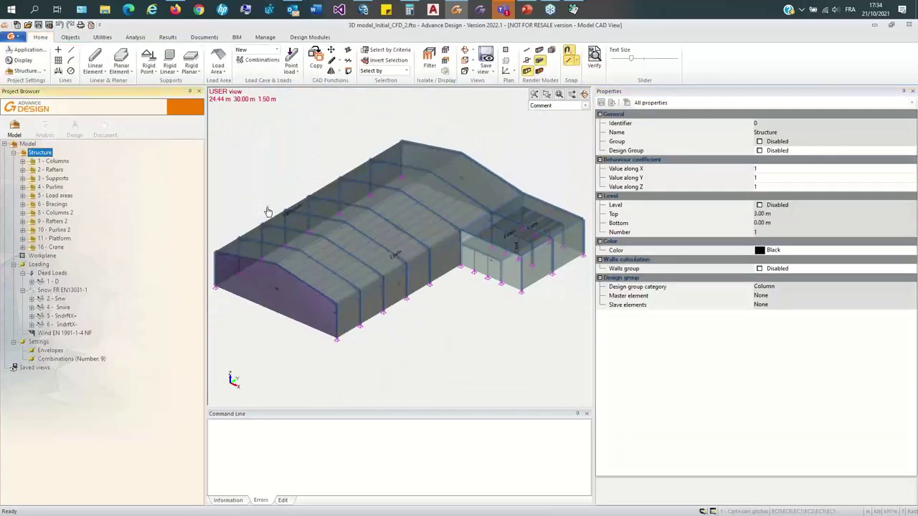
{"action": "left_click", "coordinate": [295, 230]}
{"action": "scroll", "coordinate": [406, 242], "scroll_direction": "up", "scroll_amount": 5}
{"action": "scroll", "coordinate": [379, 258], "scroll_direction": "down", "scroll_amount": 5}
{"action": "scroll", "coordinate": [424, 263], "scroll_direction": "up", "scroll_amount": 4}
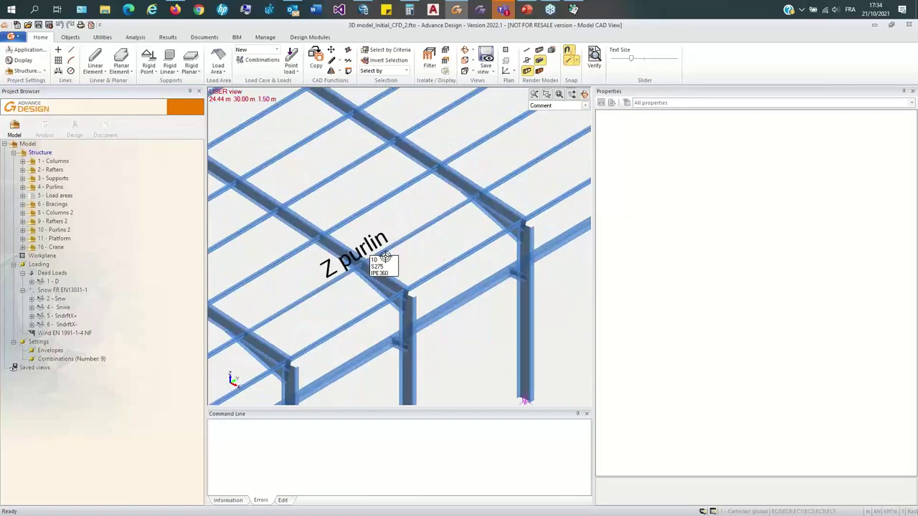
{"action": "scroll", "coordinate": [399, 266], "scroll_direction": "up", "scroll_amount": 2}
{"action": "scroll", "coordinate": [390, 267], "scroll_direction": "down", "scroll_amount": 3}
{"action": "scroll", "coordinate": [423, 244], "scroll_direction": "up", "scroll_amount": 4}
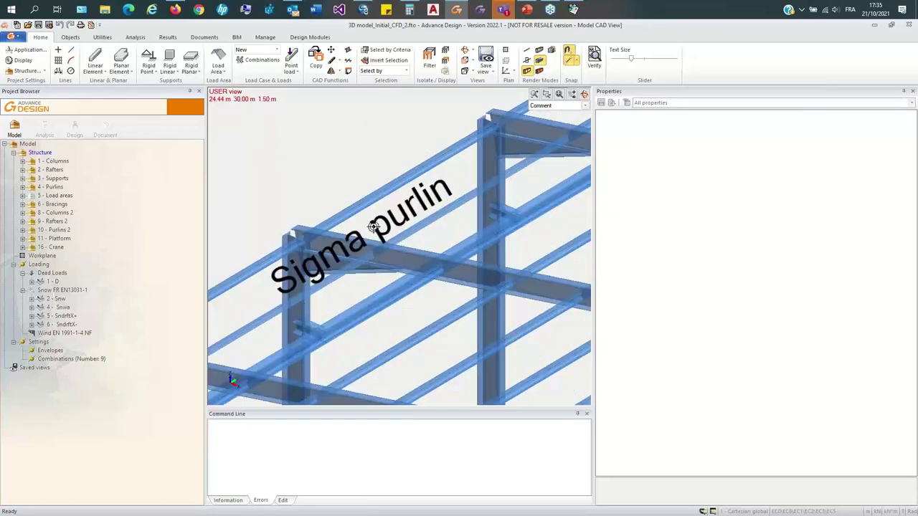
{"action": "left_click", "coordinate": [423, 231]}
Step: Set the Sigma purlin's material to S355
{"action": "left_click_drag", "start_coordinate": [593, 208], "coordinate": [738, 210]}
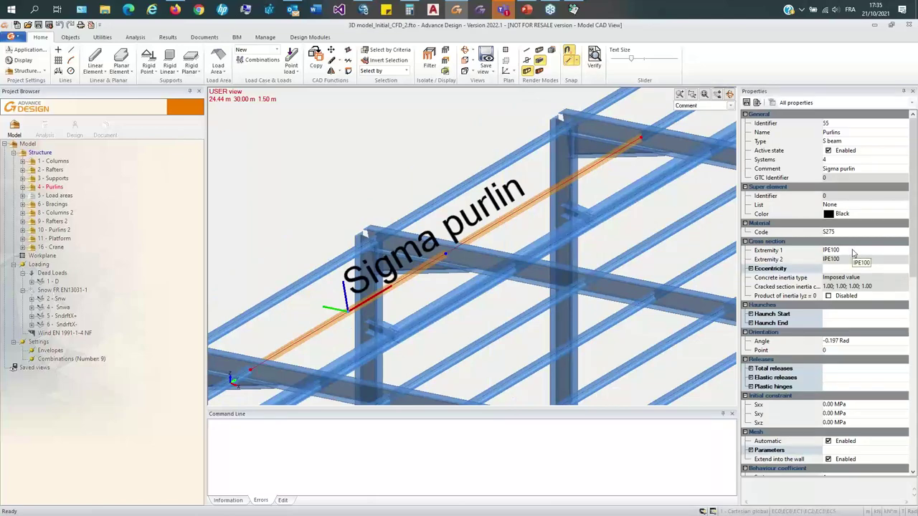
{"action": "left_click", "coordinate": [887, 233]}
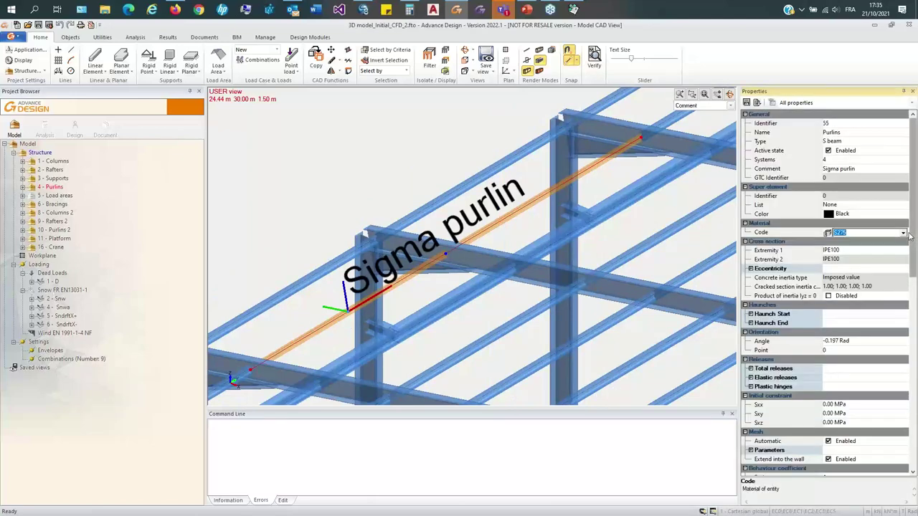
{"action": "left_click", "coordinate": [903, 233]}
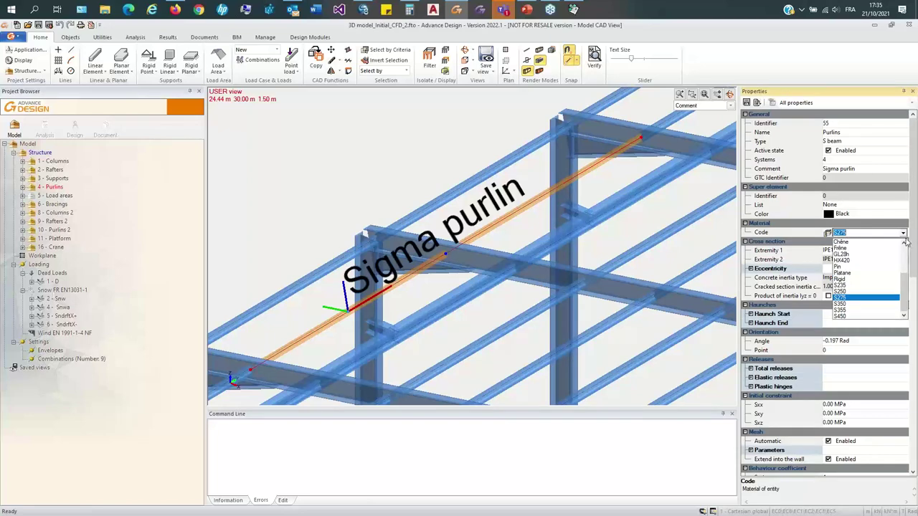
{"action": "left_click", "coordinate": [863, 312]}
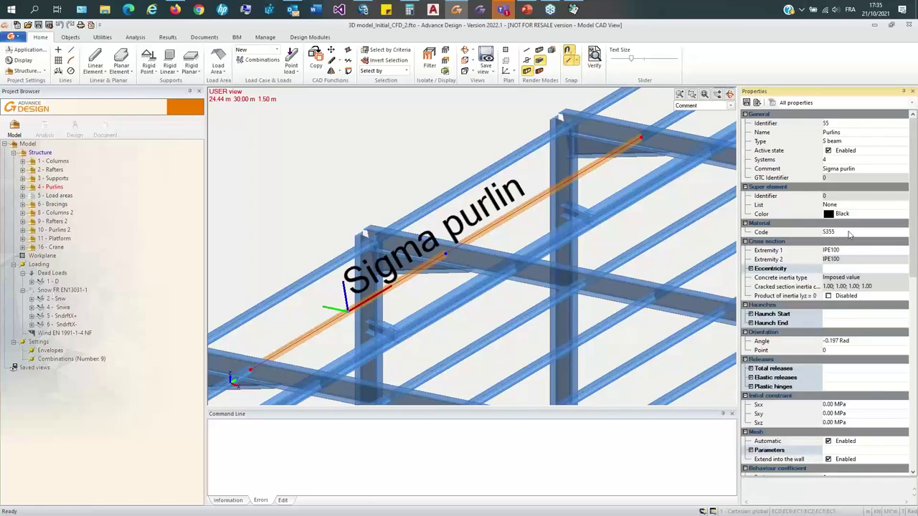
Step: Open the cross section library for the Sigma purlin's extremity 1 and pick Albion Sigma among the Graitec non-compound profiles
{"action": "left_click", "coordinate": [841, 251]}
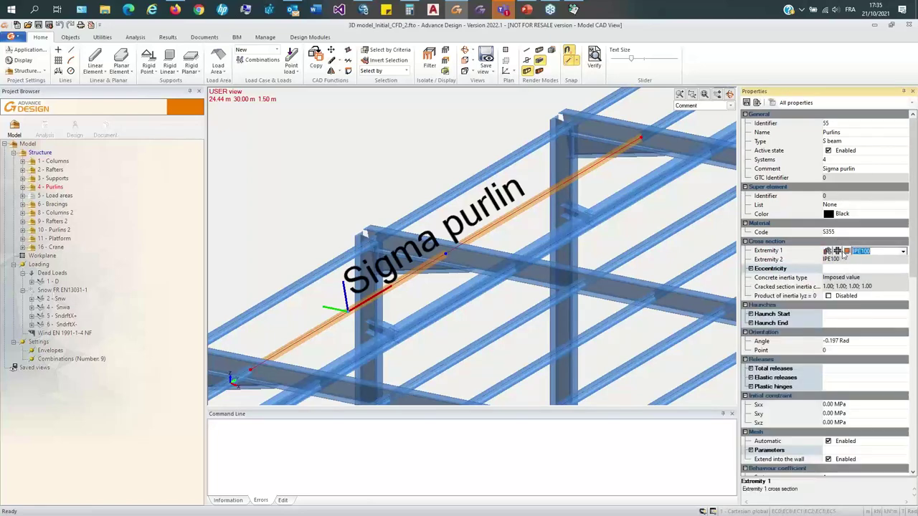
{"action": "left_click", "coordinate": [826, 251]}
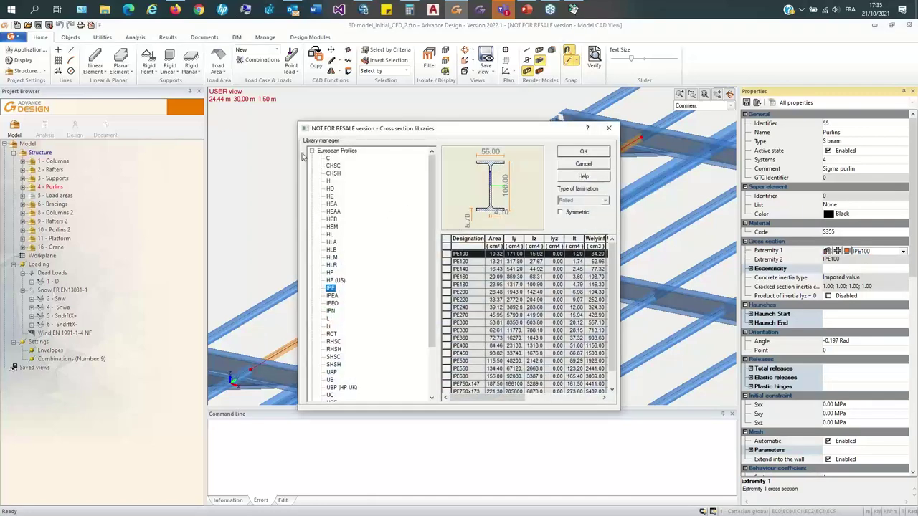
{"action": "left_click", "coordinate": [311, 150]}
{"action": "left_click", "coordinate": [311, 158]}
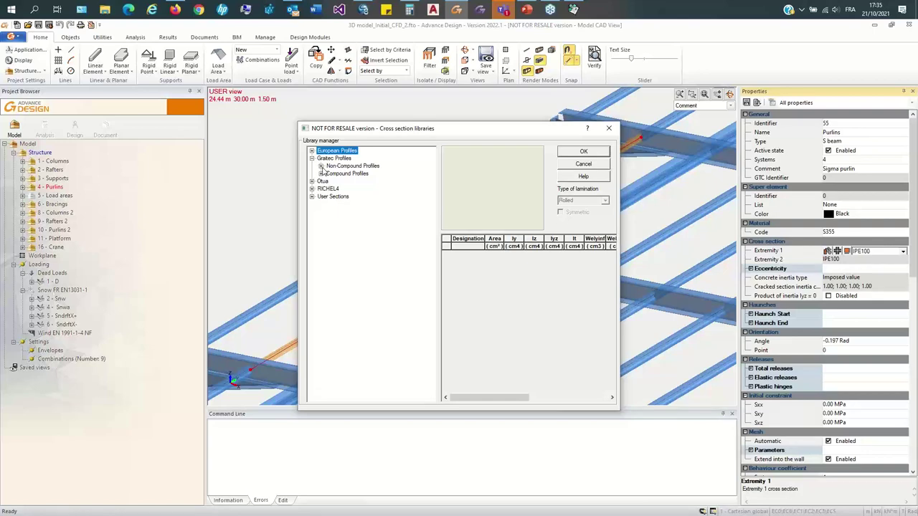
{"action": "left_click", "coordinate": [322, 166]}
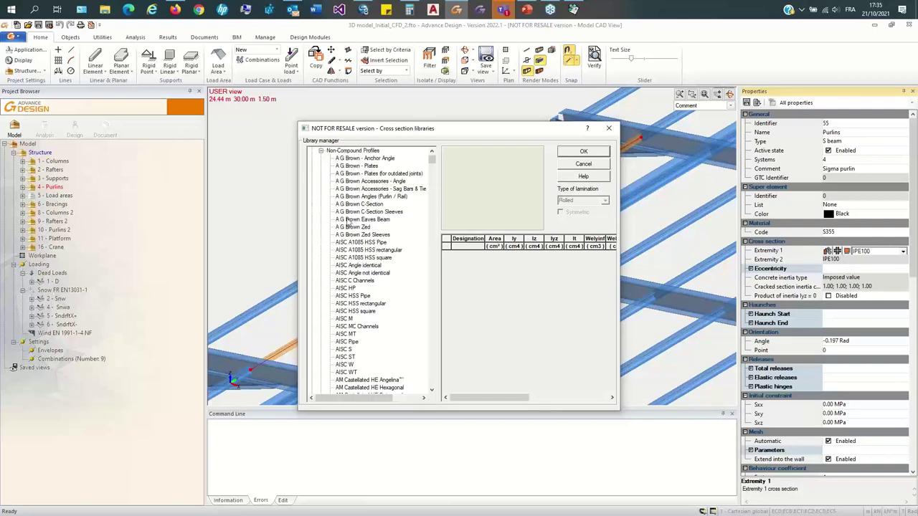
{"action": "scroll", "coordinate": [351, 240], "scroll_direction": "down", "scroll_amount": 10}
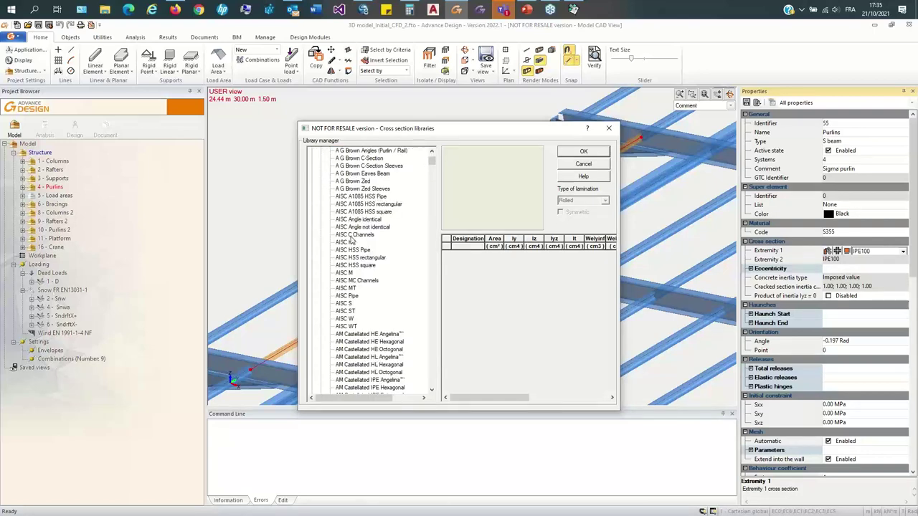
{"action": "left_click", "coordinate": [351, 303]}
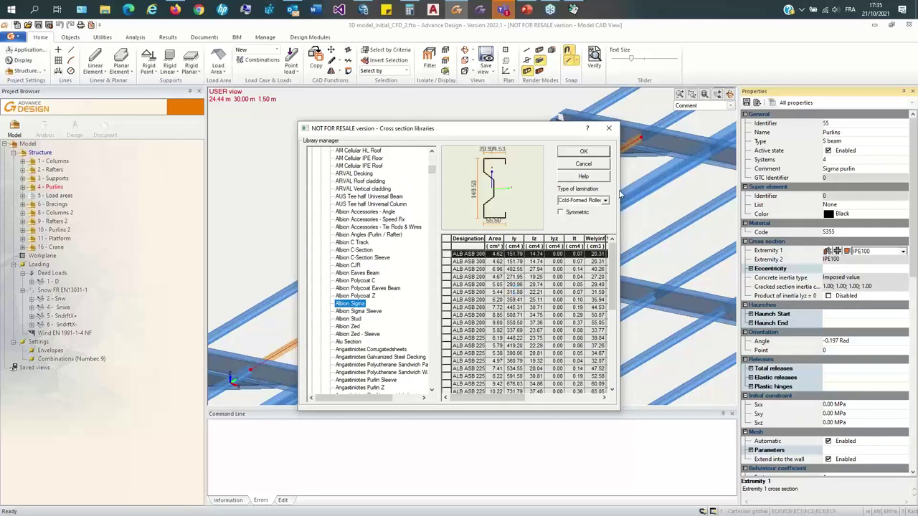
Step: Assign the ALB ASB 30028 section to the Sigma purlin and inspect its shape at the purlin end
{"action": "left_click_drag", "start_coordinate": [621, 188], "coordinate": [772, 189]}
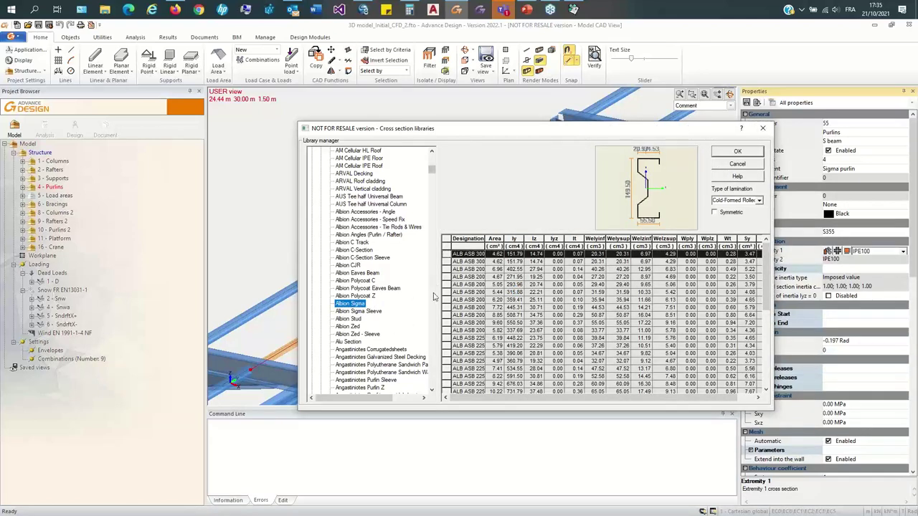
{"action": "left_click", "coordinate": [459, 254]}
{"action": "left_click", "coordinate": [745, 164]}
{"action": "scroll", "coordinate": [542, 207], "scroll_direction": "up", "scroll_amount": 8}
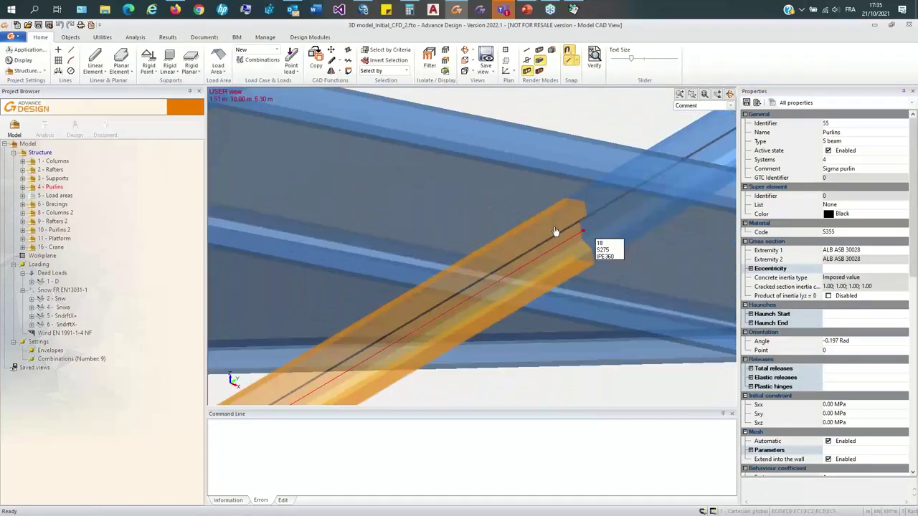
Step: Expand the Sigma purlin's deflection verification settings in the steelwork design properties and examine its allowable deflections
{"action": "scroll", "coordinate": [555, 252], "scroll_direction": "down", "scroll_amount": 5}
{"action": "scroll", "coordinate": [556, 252], "scroll_direction": "down", "scroll_amount": 5}
{"action": "scroll", "coordinate": [430, 247], "scroll_direction": "up", "scroll_amount": 4}
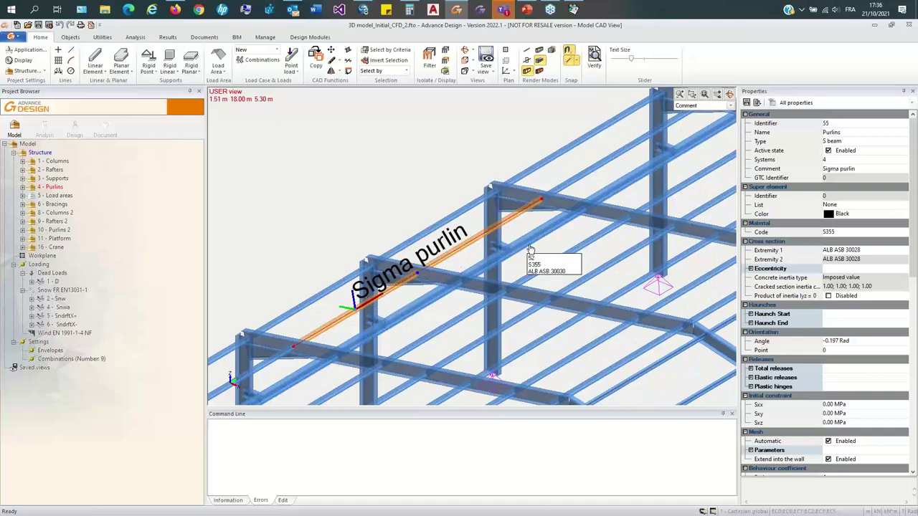
{"action": "middle_click_drag", "start_coordinate": [522, 256], "coordinate": [489, 246]}
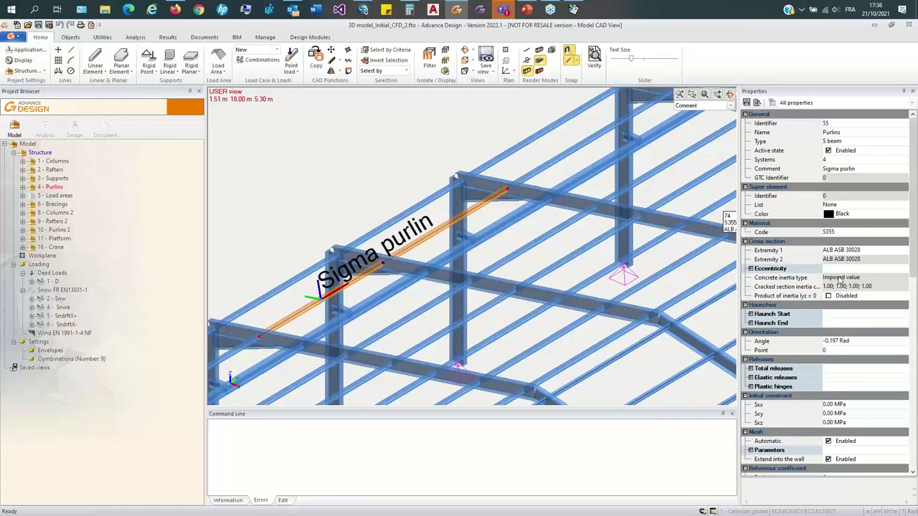
{"action": "scroll", "coordinate": [840, 276], "scroll_direction": "down", "scroll_amount": 10}
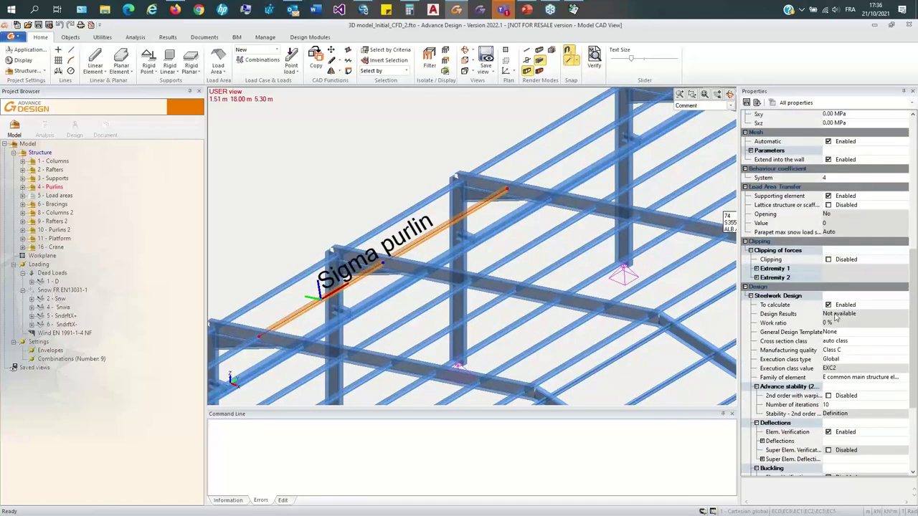
{"action": "scroll", "coordinate": [833, 378], "scroll_direction": "down", "scroll_amount": 1}
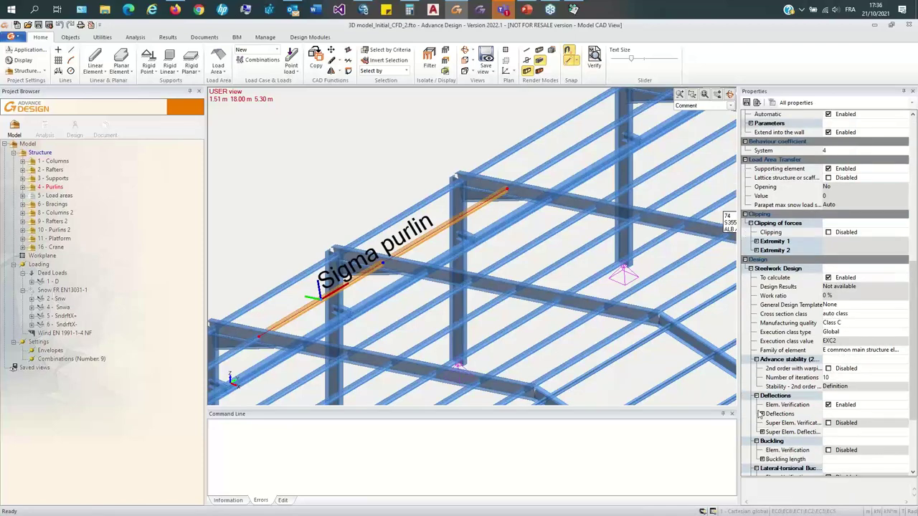
{"action": "left_click", "coordinate": [762, 415]}
{"action": "left_click", "coordinate": [857, 423]}
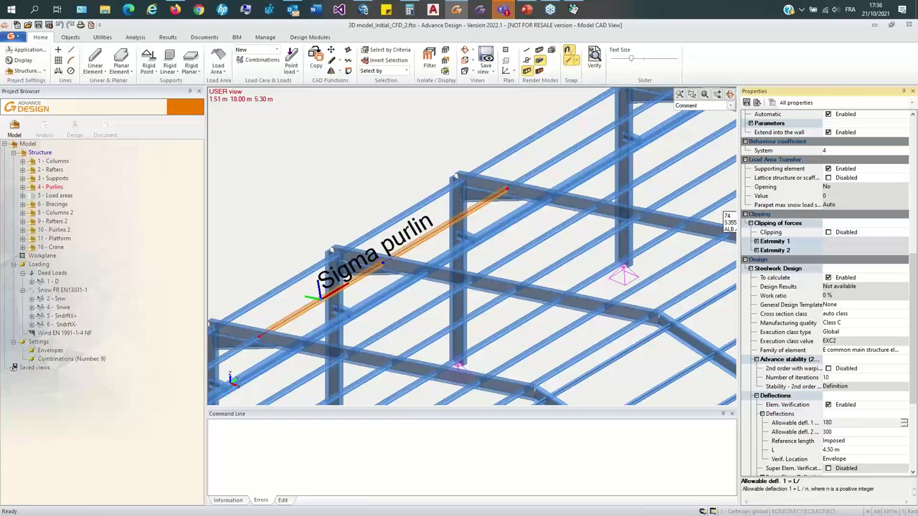
{"action": "key", "text": "Return"}
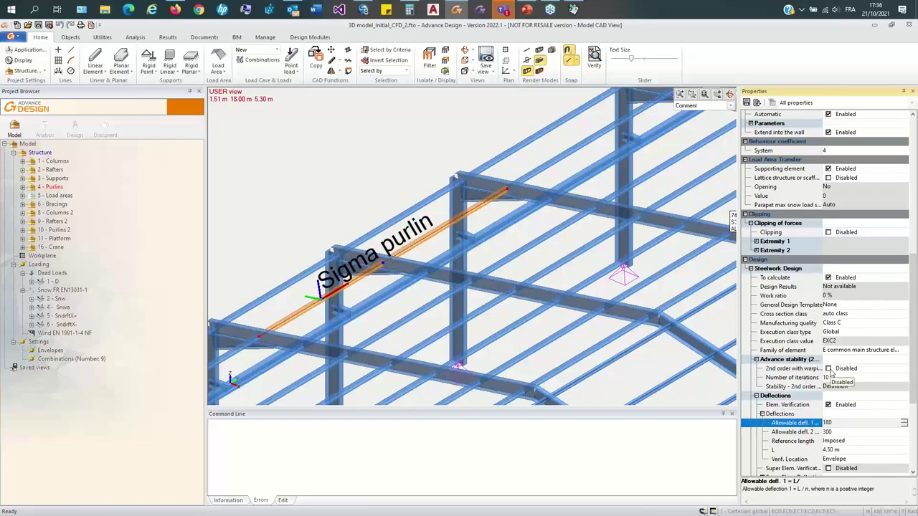
Step: Enable the 2nd order with warping calculation for the Sigma purlin and open its 2nd order stability definition beside the model
{"action": "middle_click_drag", "start_coordinate": [387, 265], "coordinate": [348, 240]}
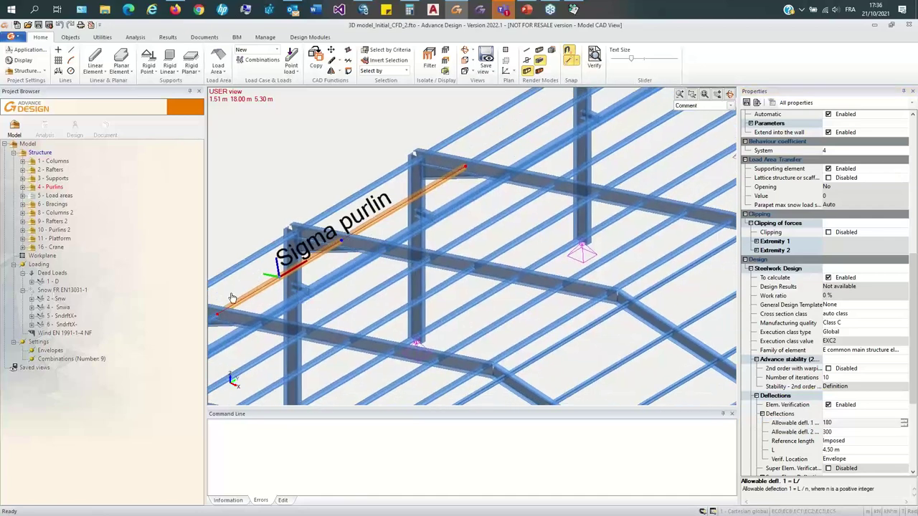
{"action": "left_click_drag", "start_coordinate": [205, 315], "coordinate": [153, 316]}
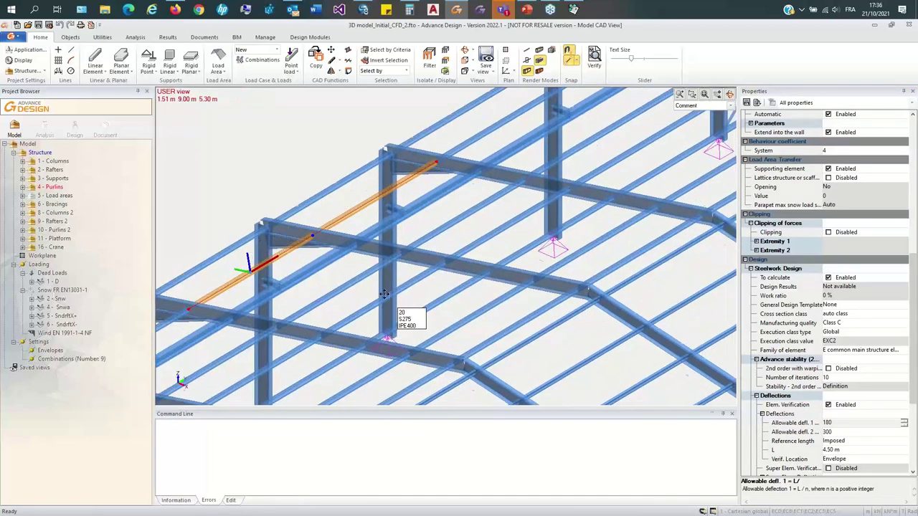
{"action": "left_click", "coordinate": [829, 368]}
{"action": "left_click", "coordinate": [828, 387]}
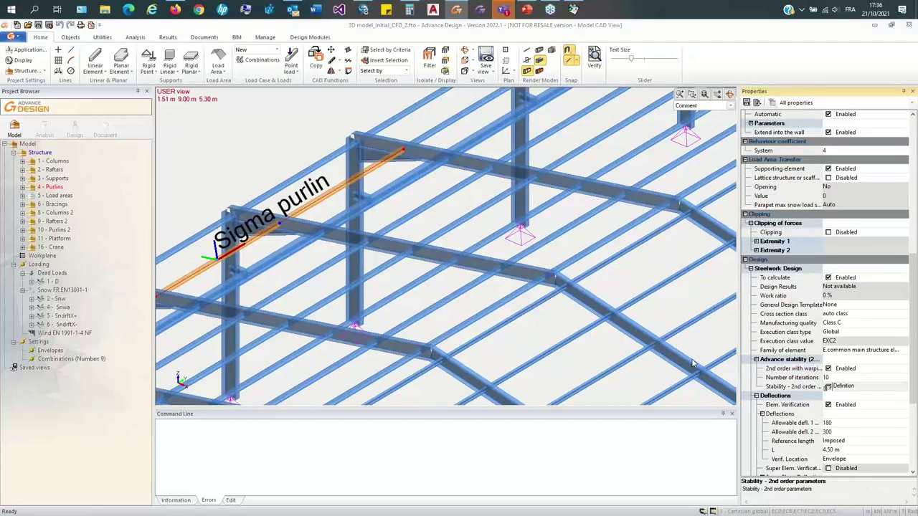
{"action": "left_click_drag", "start_coordinate": [430, 91], "coordinate": [663, 87]}
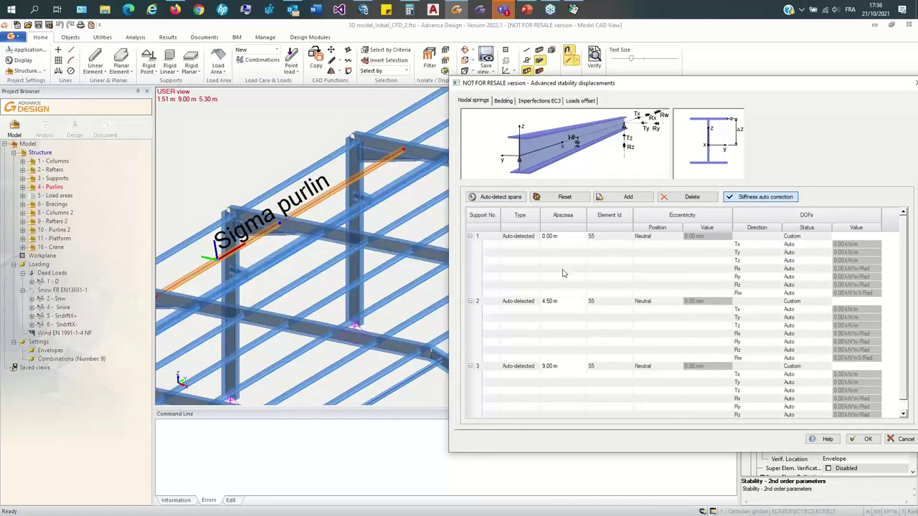
Step: Set the DOF status of the auto-detected nodal supports at 0.00, 4.50 and 9.00 m to Hinged
{"action": "scroll", "coordinate": [559, 294], "scroll_direction": "down", "scroll_amount": 1}
{"action": "scroll", "coordinate": [524, 273], "scroll_direction": "up", "scroll_amount": 1}
{"action": "left_click", "coordinate": [801, 235]}
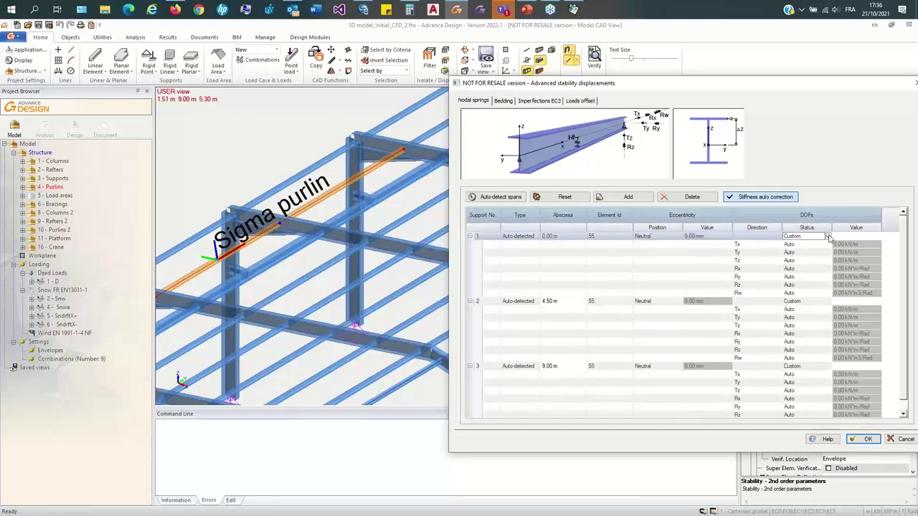
{"action": "left_click", "coordinate": [828, 236]}
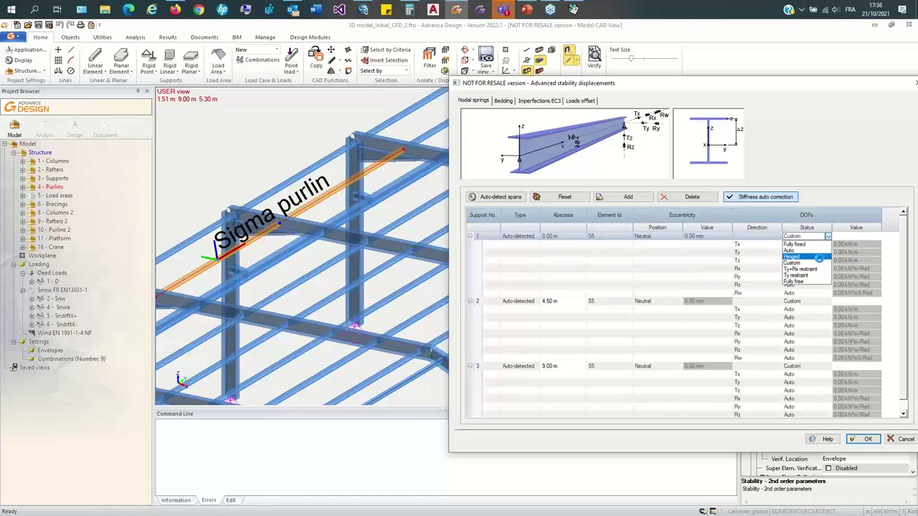
{"action": "left_click", "coordinate": [810, 256]}
{"action": "left_click", "coordinate": [810, 302]}
{"action": "left_click", "coordinate": [815, 302]}
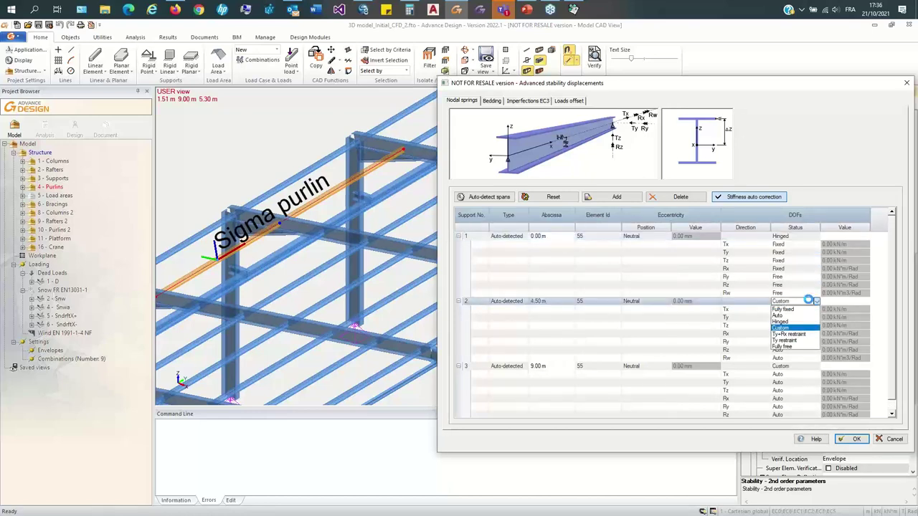
{"action": "left_click", "coordinate": [803, 340]}
{"action": "left_click", "coordinate": [805, 366]}
{"action": "left_click", "coordinate": [816, 367]}
{"action": "left_click", "coordinate": [801, 386]}
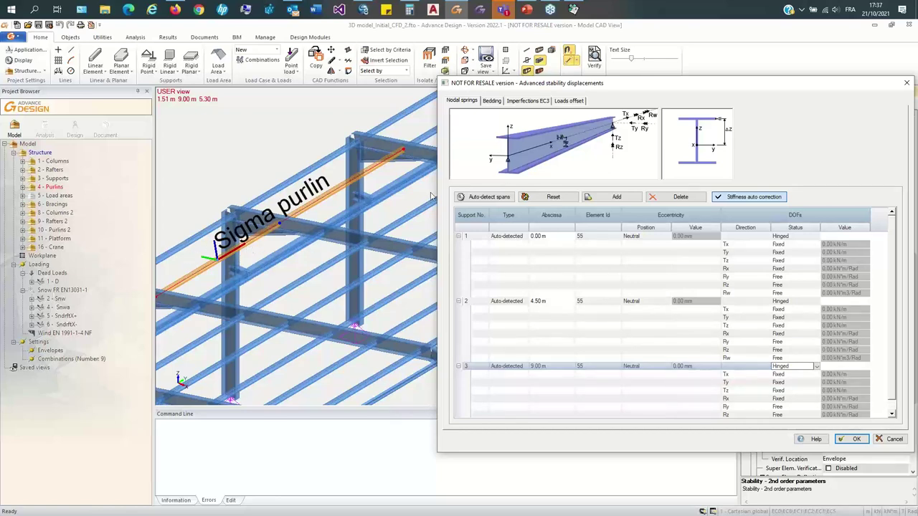
Step: Add a user-defined nodal support at abscissa 2.25 m and set its DOF status to Ty restraint
{"action": "left_click", "coordinate": [633, 195]}
{"action": "scroll", "coordinate": [487, 372], "scroll_direction": "down", "scroll_amount": 1}
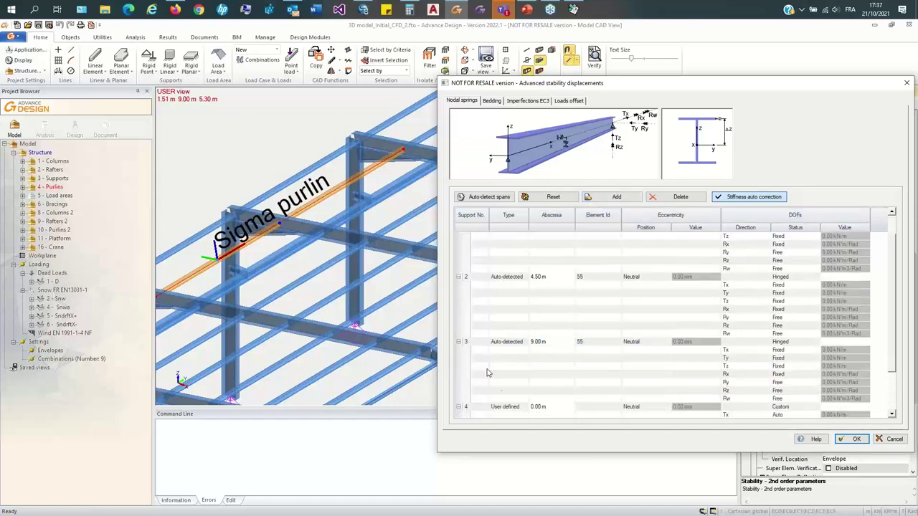
{"action": "left_click", "coordinate": [546, 407]}
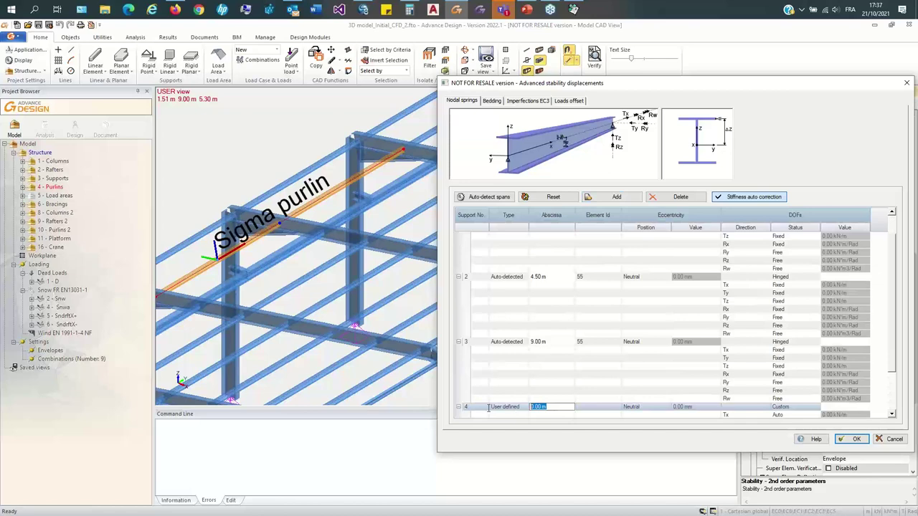
{"action": "type", "text": "2.25"}
{"action": "key", "text": "Return"}
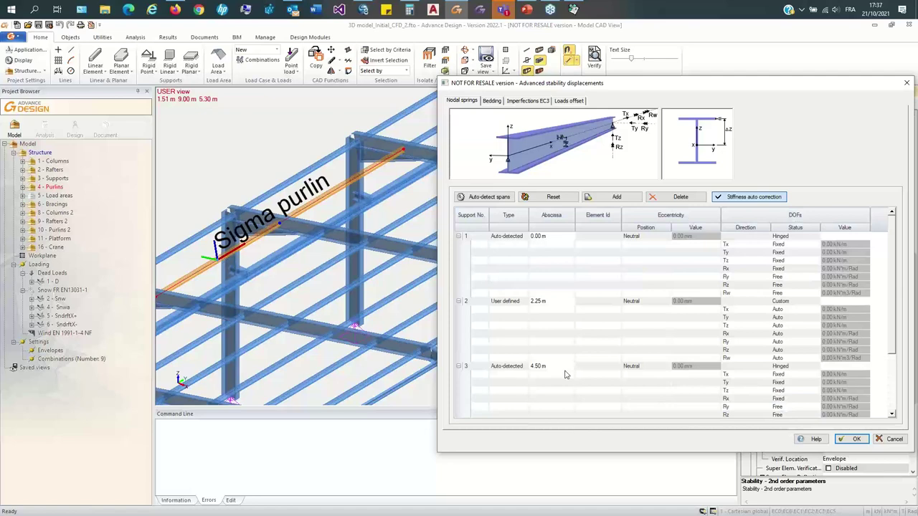
{"action": "left_click", "coordinate": [809, 301]}
{"action": "left_click", "coordinate": [815, 302]}
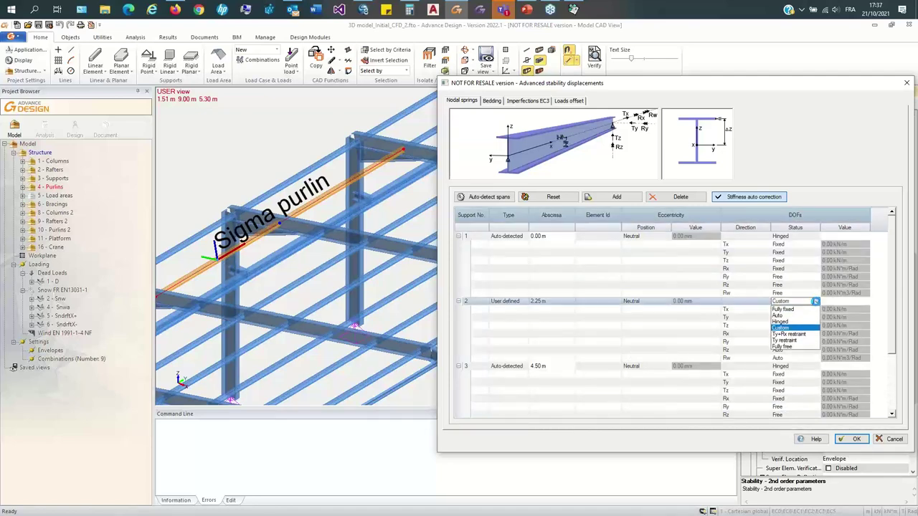
{"action": "left_click", "coordinate": [790, 341]}
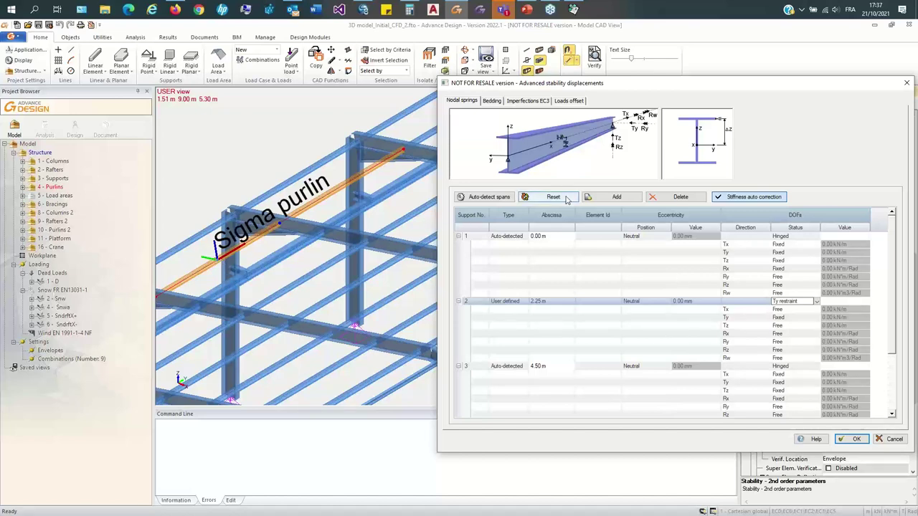
Step: Add another user-defined nodal support at abscissa 6.75 m and set its DOF status to Ty restraint
{"action": "left_click", "coordinate": [613, 216]}
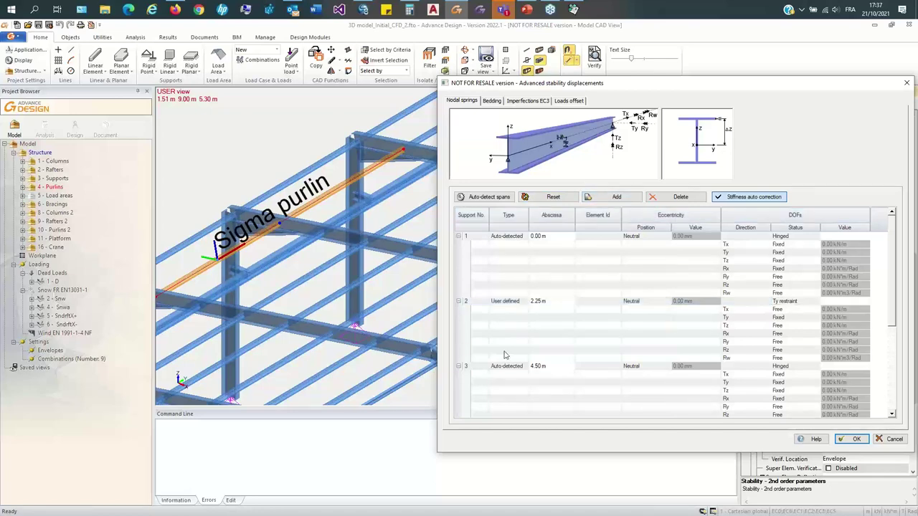
{"action": "scroll", "coordinate": [542, 355], "scroll_direction": "down", "scroll_amount": 2}
{"action": "scroll", "coordinate": [546, 323], "scroll_direction": "up", "scroll_amount": 2}
{"action": "scroll", "coordinate": [531, 326], "scroll_direction": "down", "scroll_amount": 3}
{"action": "left_click", "coordinate": [535, 357]}
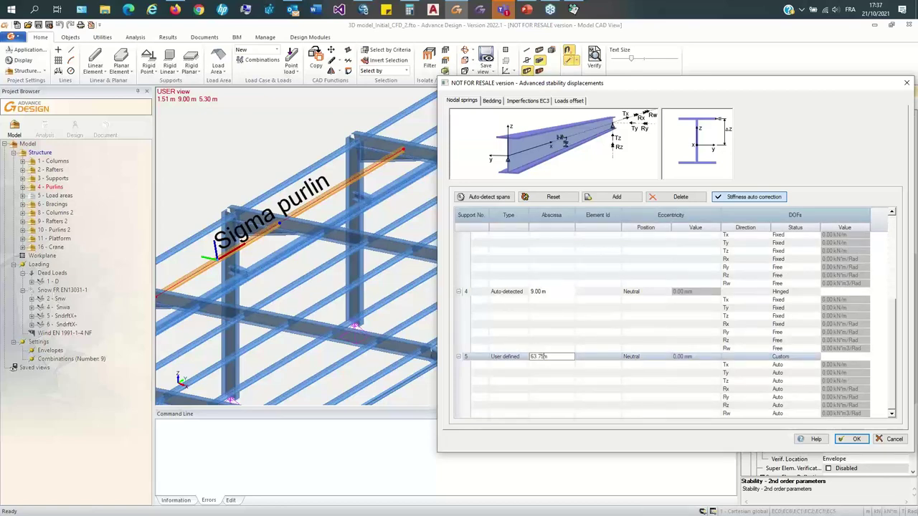
{"action": "scroll", "coordinate": [541, 389], "scroll_direction": "up", "scroll_amount": 5}
{"action": "scroll", "coordinate": [595, 363], "scroll_direction": "down", "scroll_amount": 5}
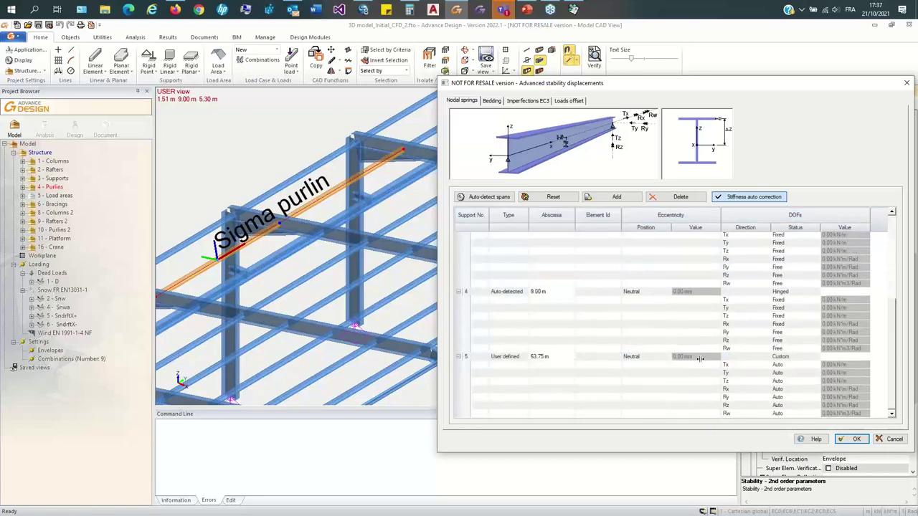
{"action": "left_click", "coordinate": [543, 357]}
{"action": "type", "text": "6.75"}
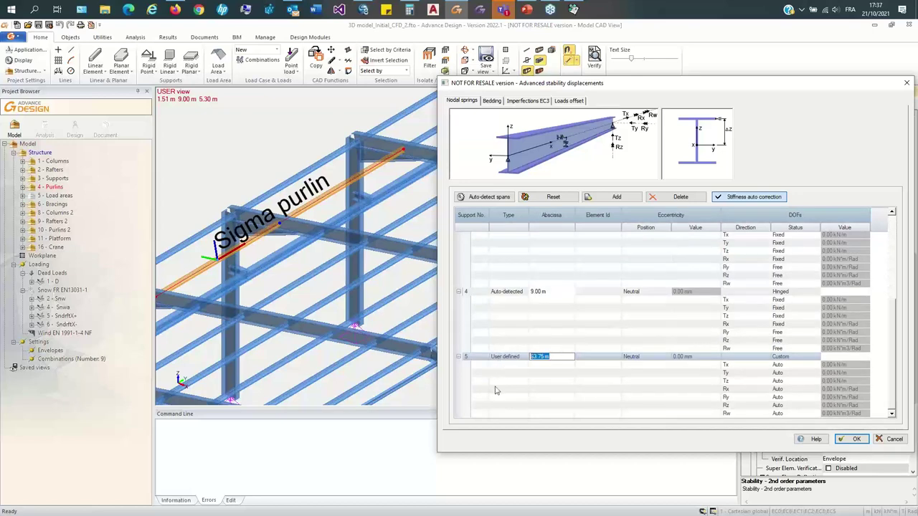
{"action": "left_click", "coordinate": [600, 381]}
{"action": "scroll", "coordinate": [744, 345], "scroll_direction": "down", "scroll_amount": 3}
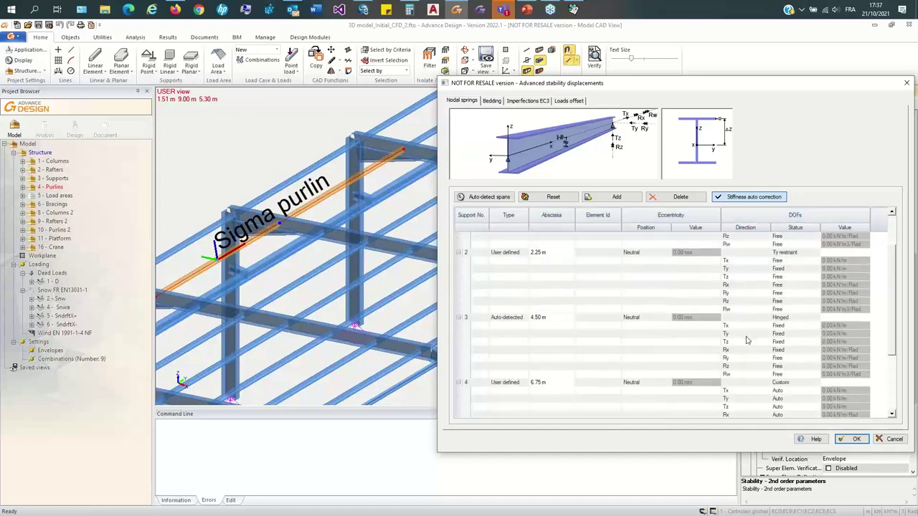
{"action": "left_click", "coordinate": [796, 358]}
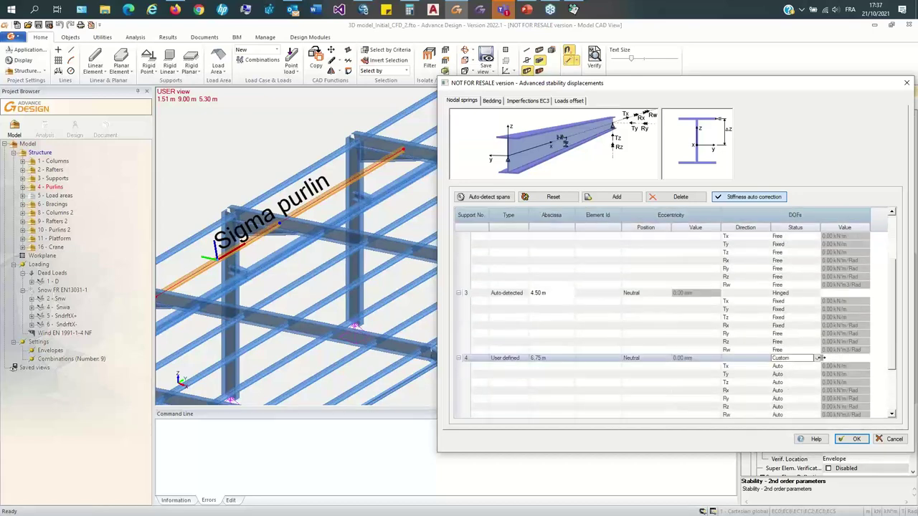
{"action": "left_click", "coordinate": [815, 358]}
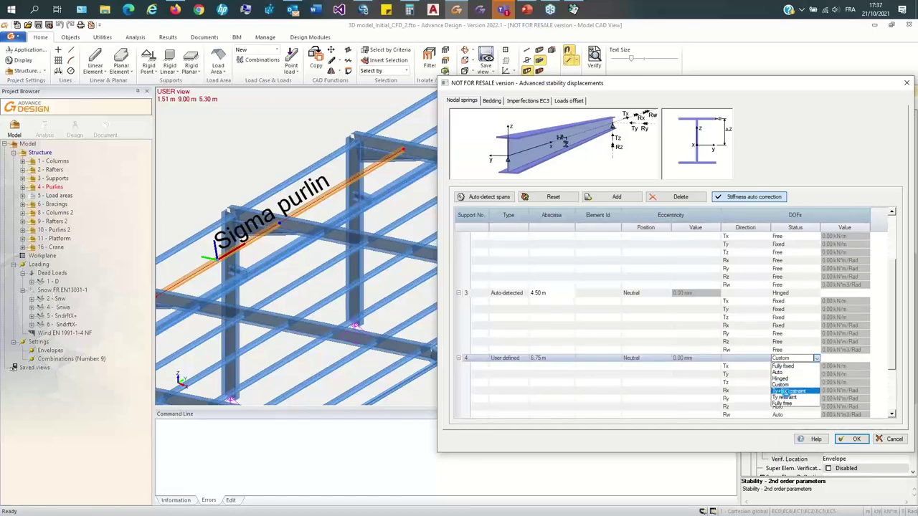
{"action": "left_click", "coordinate": [785, 396]}
{"action": "left_click", "coordinate": [543, 302]}
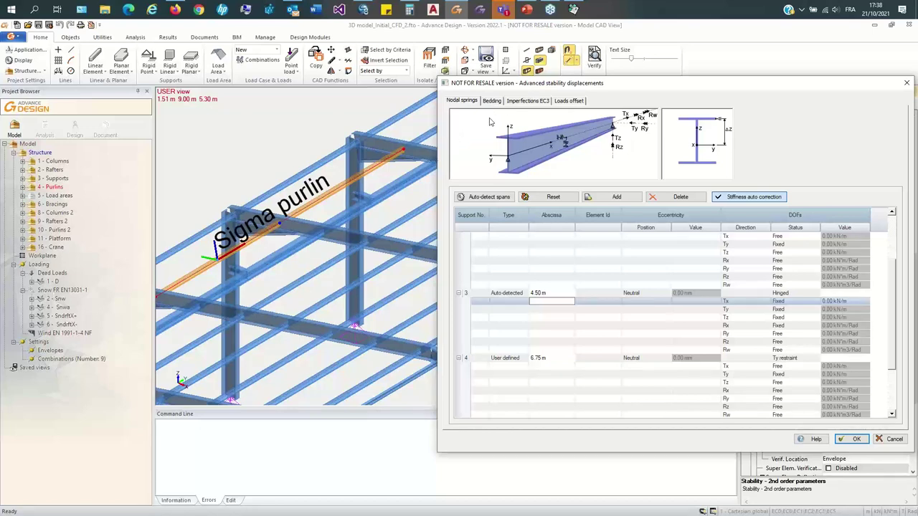
Step: Switch to the PowerPoint presentation to consult the Nodal Springs slide with the purlin scheme, and return to Advance Design
{"action": "left_click", "coordinate": [526, 9]}
{"action": "left_click", "coordinate": [192, 271]}
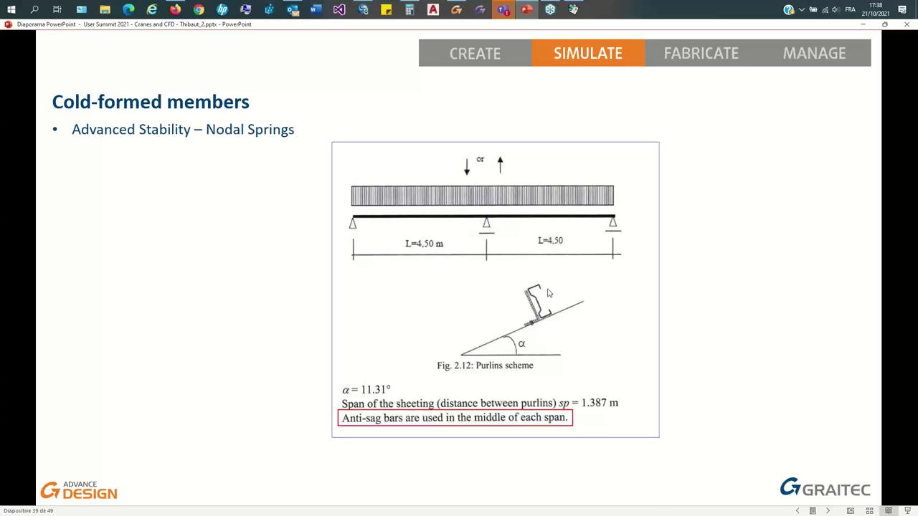
{"action": "key", "text": "Right"}
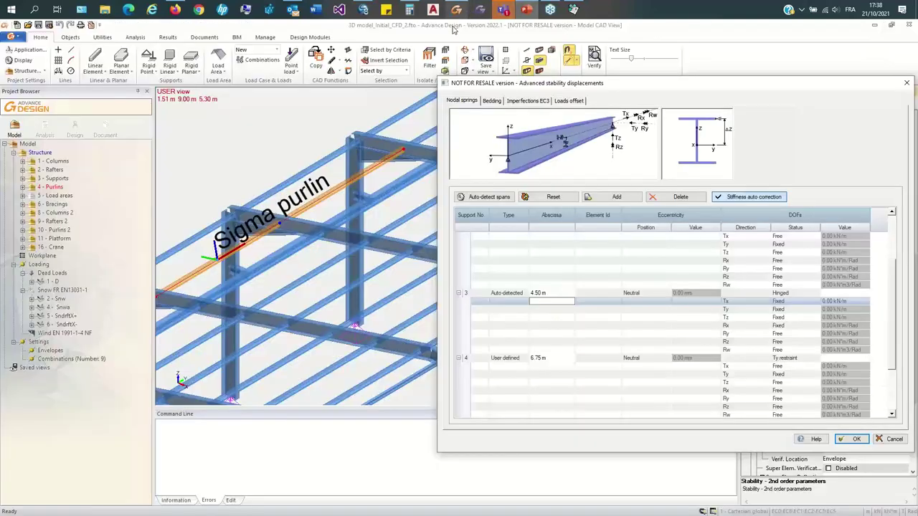
{"action": "left_click", "coordinate": [456, 10]}
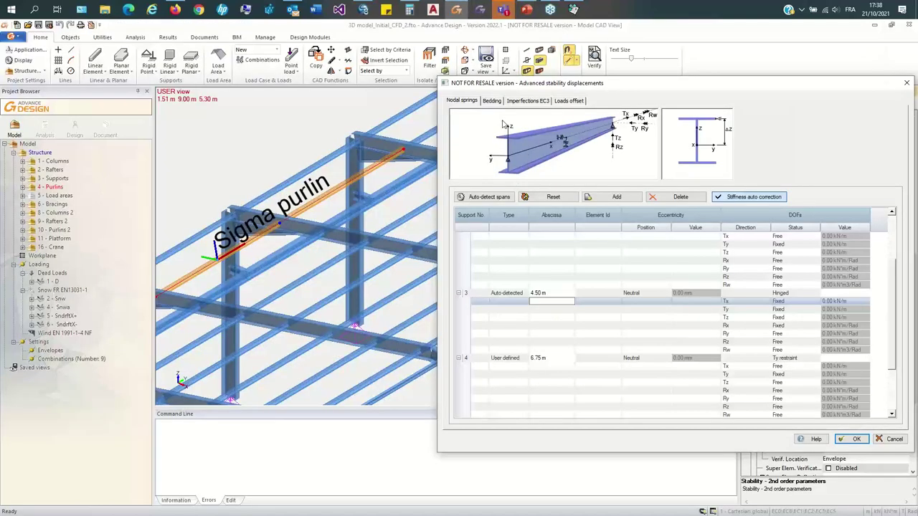
Step: Set the eccentricity position of the Sigma purlin's bedding between 0.00 and 9.00 m to Upper fiber
{"action": "left_click", "coordinate": [492, 101]}
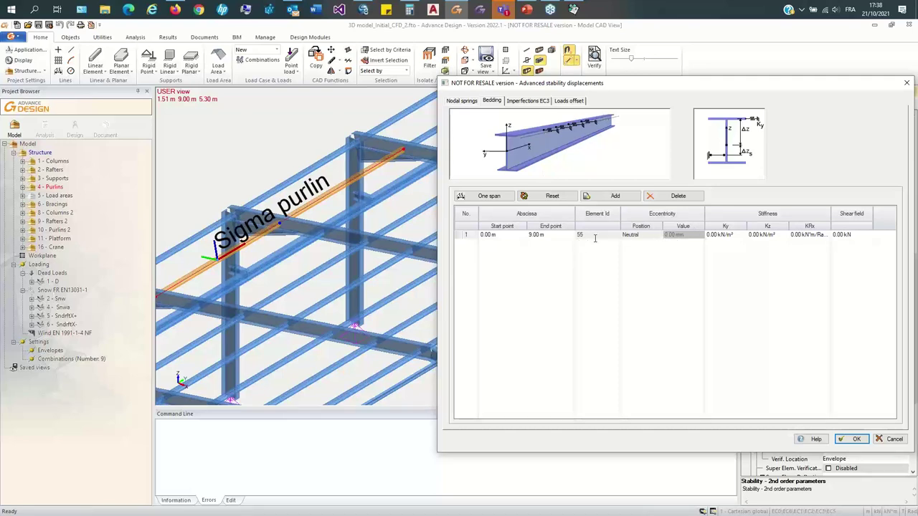
{"action": "left_click", "coordinate": [647, 233]}
{"action": "left_click", "coordinate": [658, 235]}
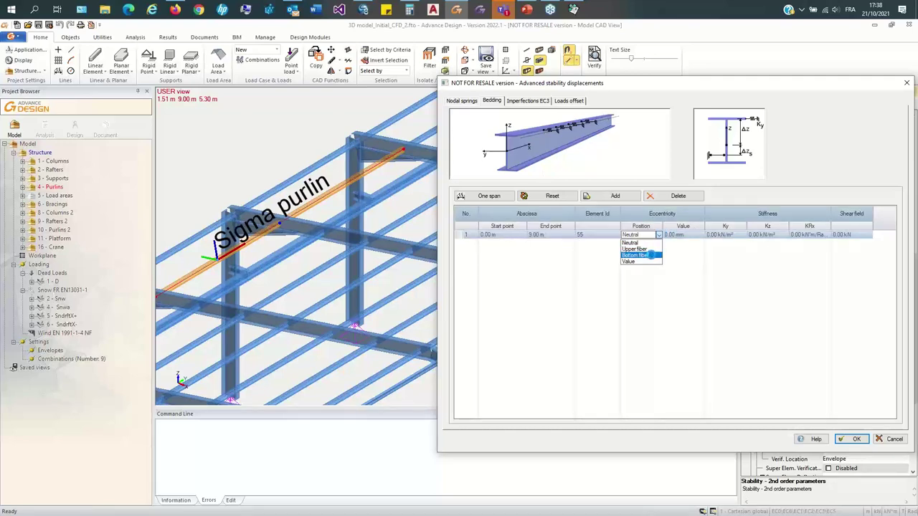
{"action": "left_click", "coordinate": [655, 248]}
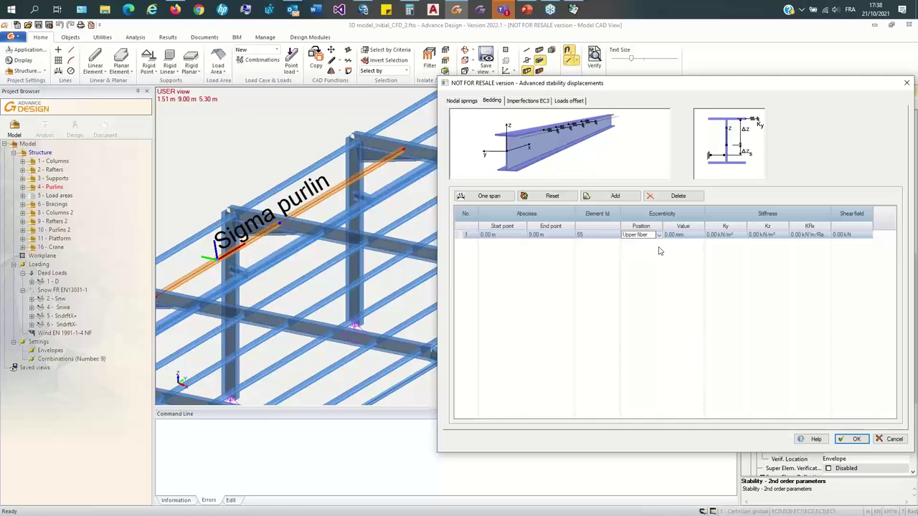
Step: Consult the Bedding slide in PowerPoint for the KRx stiffness rule and compute 5 × 130 in Calculator
{"action": "left_click", "coordinate": [804, 234]}
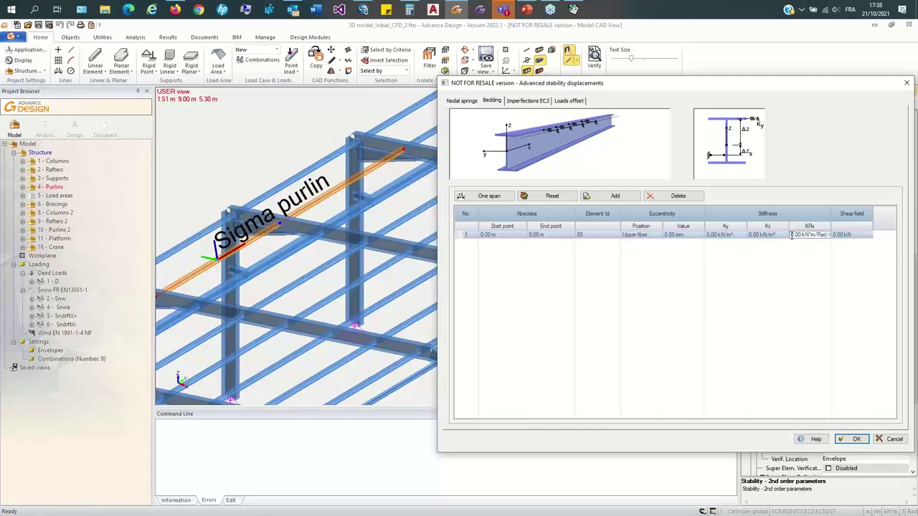
{"action": "double_click", "coordinate": [793, 234]}
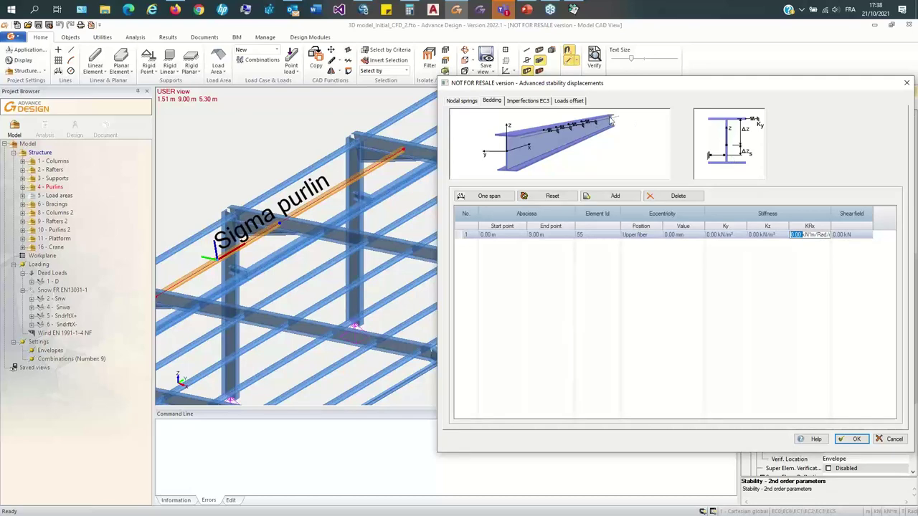
{"action": "left_click", "coordinate": [527, 10]}
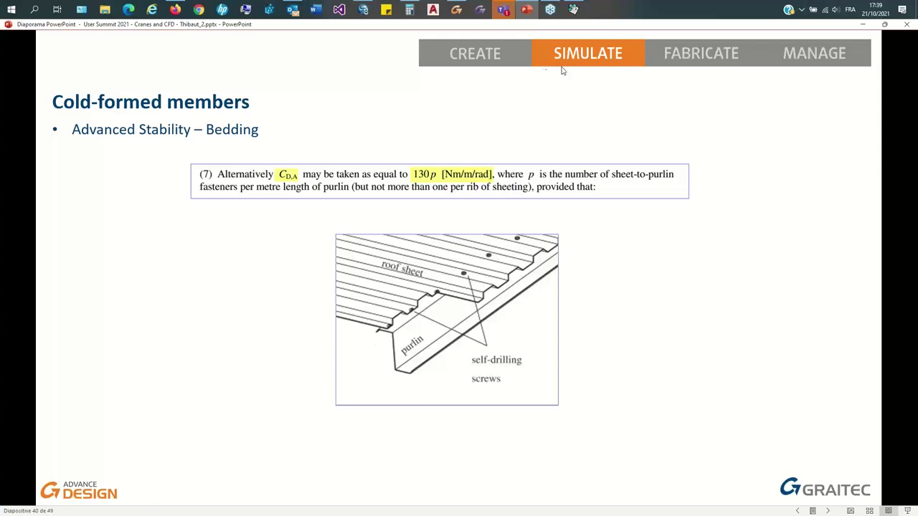
{"action": "left_click", "coordinate": [409, 9]}
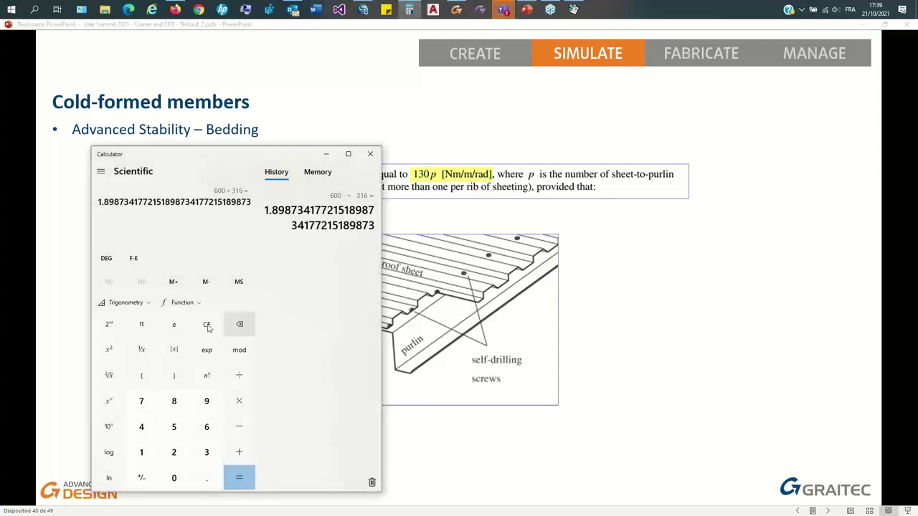
{"action": "left_click", "coordinate": [203, 325]}
{"action": "type", "text": "5*"}
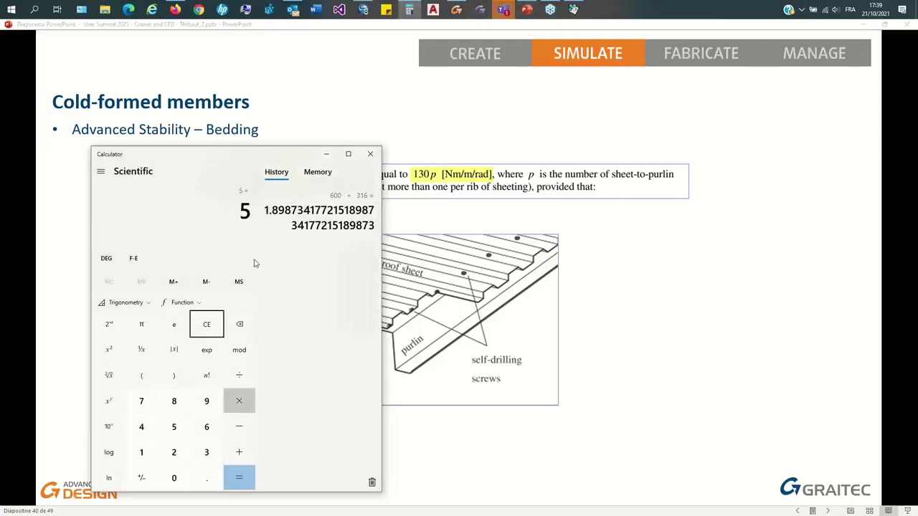
{"action": "type", "text": "130"}
{"action": "key", "text": "Return"}
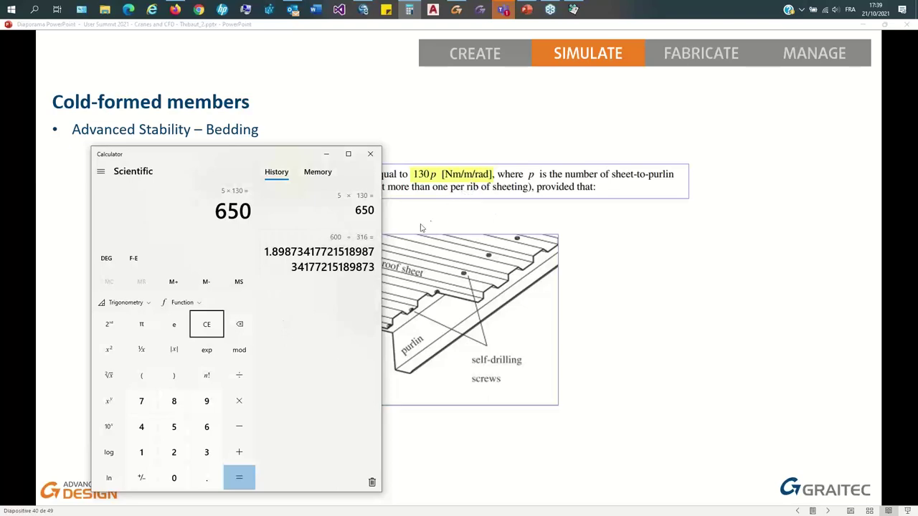
Step: Return to Advance Design and set the bedding's KRx stiffness to 0.65
{"action": "left_click", "coordinate": [462, 10]}
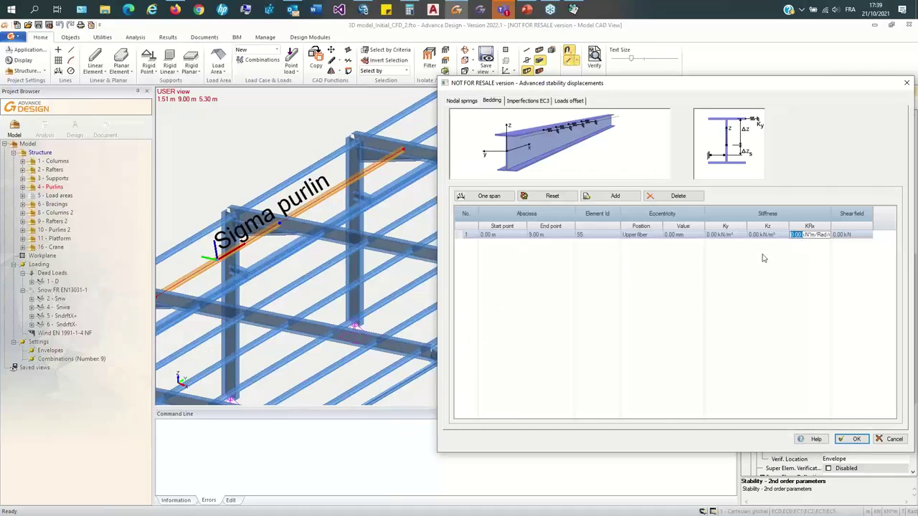
{"action": "type", "text": "0.65"}
Step: Consult the Imperfection EC3 and Load offset slides in PowerPoint and return to the loads offset settings in Advance Design
{"action": "left_click", "coordinate": [526, 10]}
{"action": "left_click", "coordinate": [494, 243]}
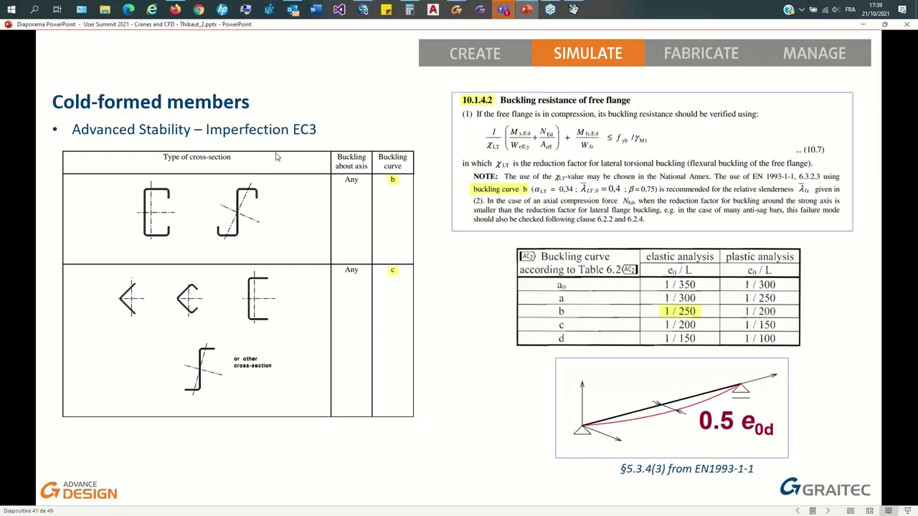
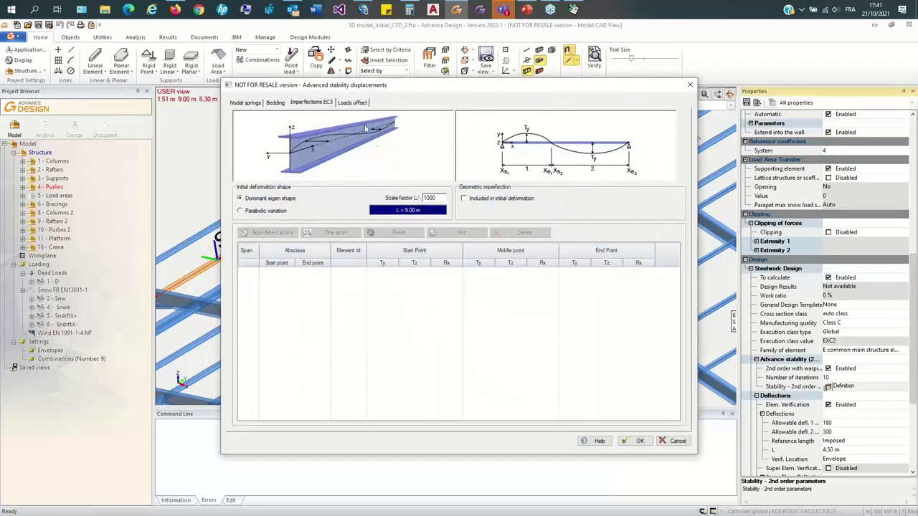
{"action": "left_click", "coordinate": [354, 103]}
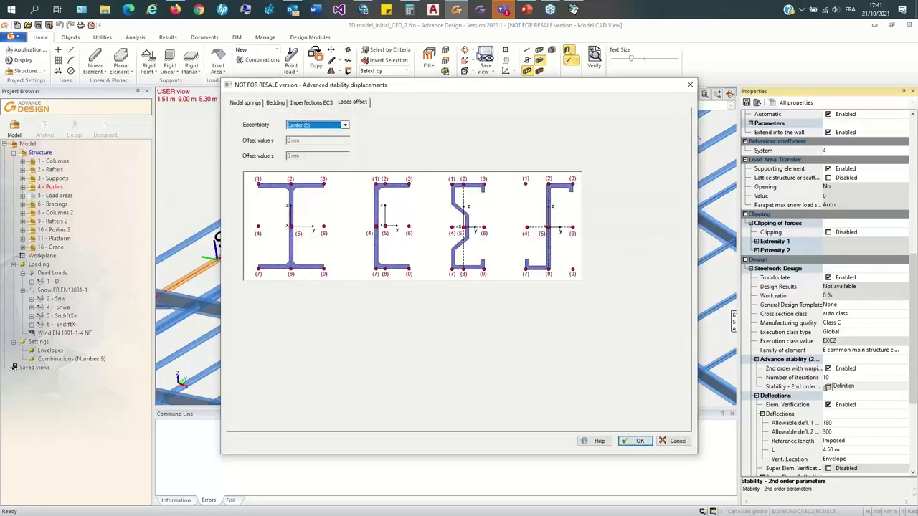
{"action": "left_click", "coordinate": [527, 8]}
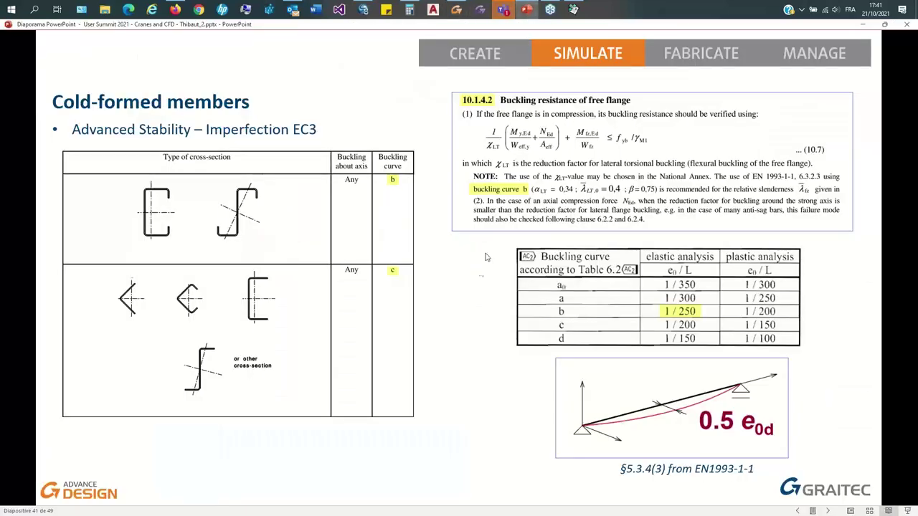
{"action": "left_click", "coordinate": [483, 271]}
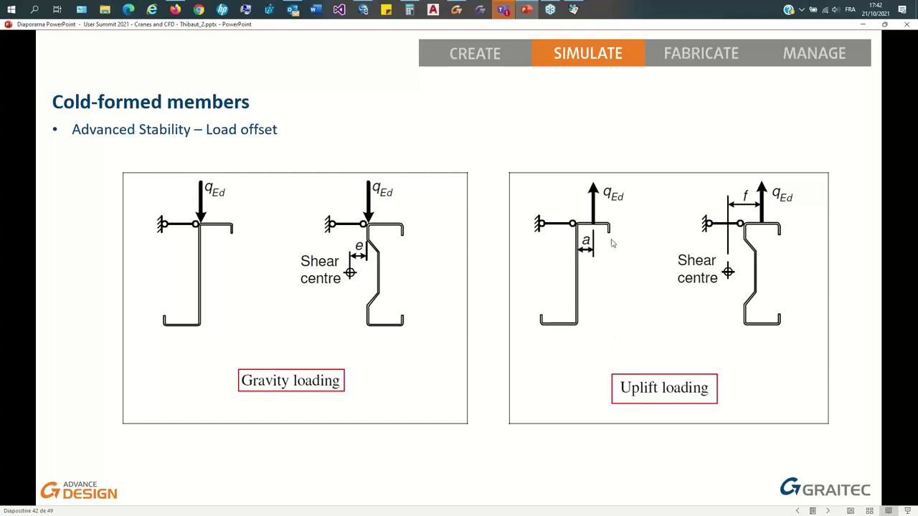
{"action": "left_click", "coordinate": [455, 9]}
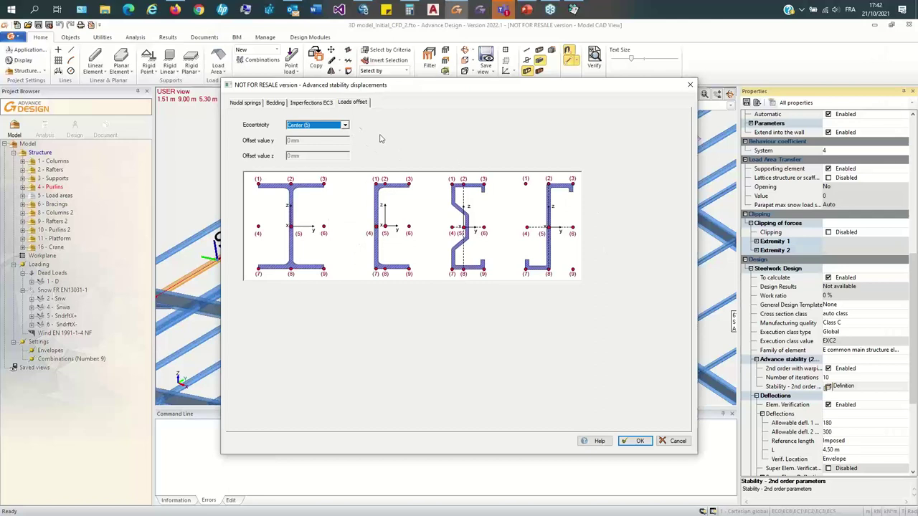
Step: Set the loads offset eccentricity to Top Center (2) and validate the purlin's advanced stability definition
{"action": "left_click", "coordinate": [345, 125]}
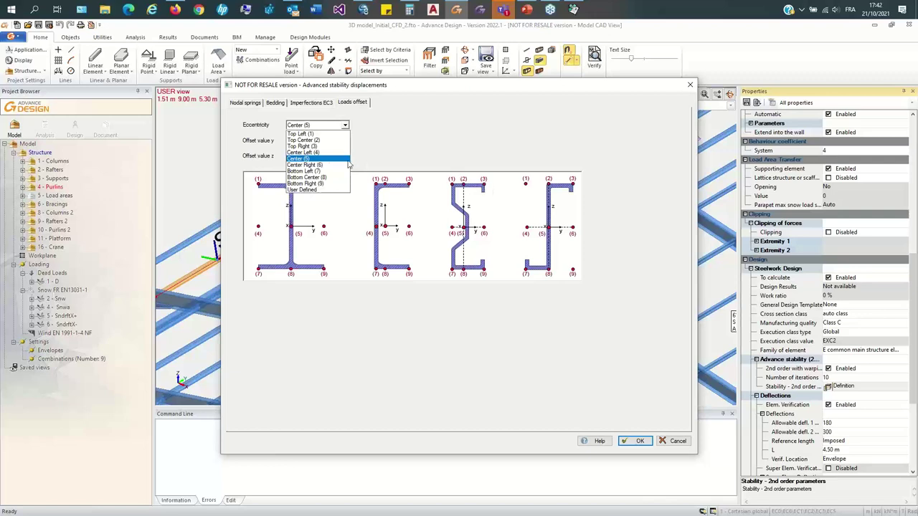
{"action": "left_click", "coordinate": [313, 134]}
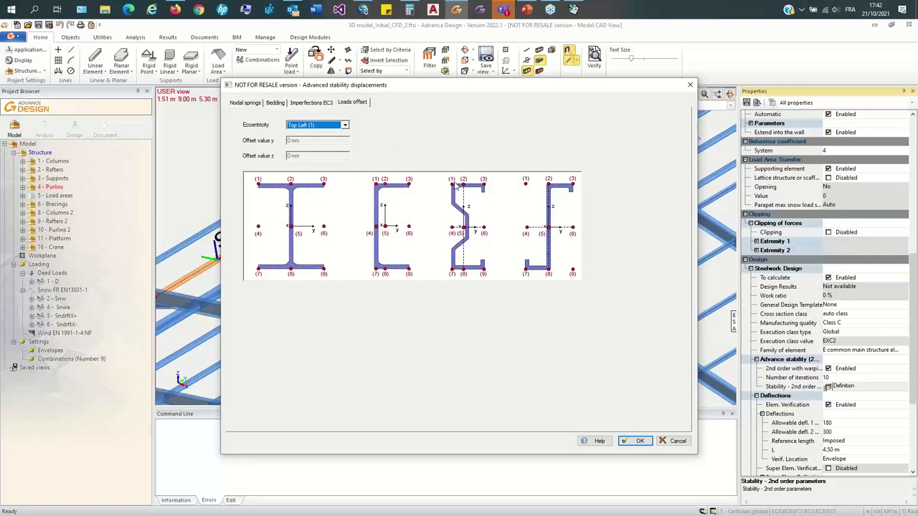
{"action": "left_click", "coordinate": [345, 125]}
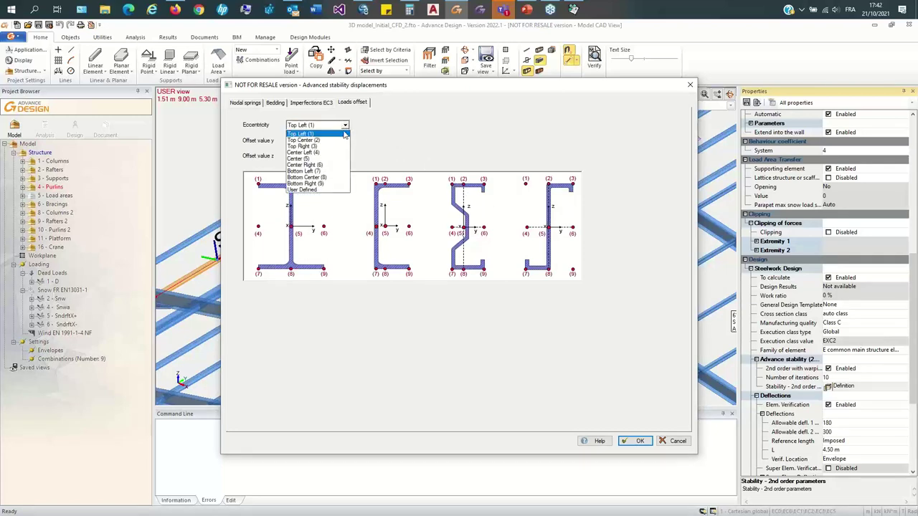
{"action": "left_click", "coordinate": [338, 140]}
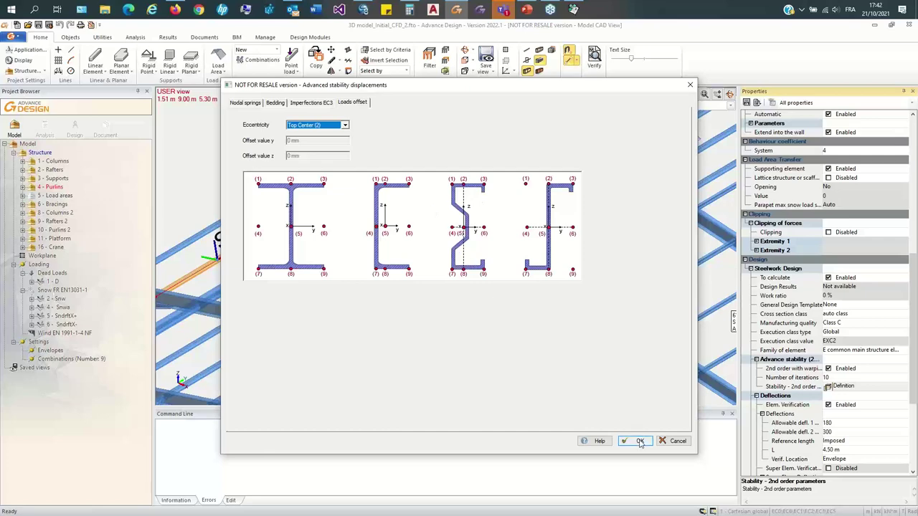
{"action": "left_click", "coordinate": [469, 323]}
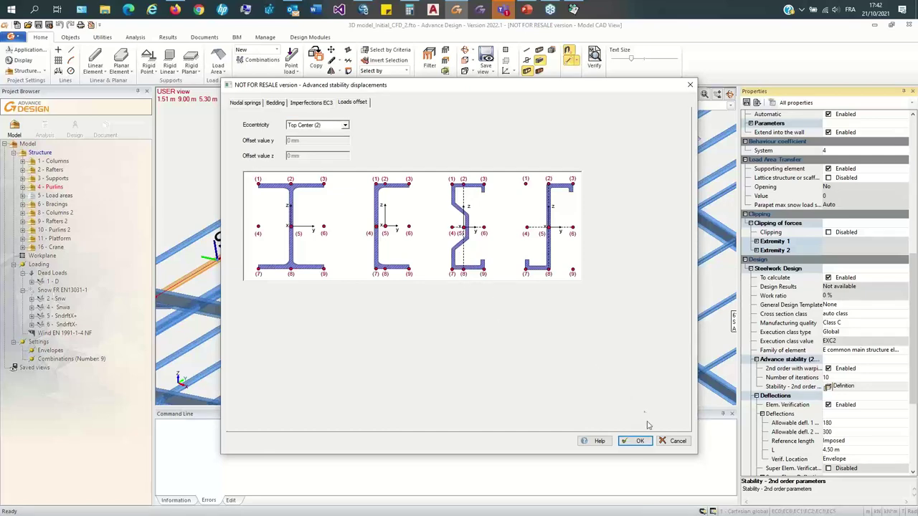
{"action": "left_click", "coordinate": [637, 440]}
{"action": "scroll", "coordinate": [616, 306], "scroll_direction": "down", "scroll_amount": 5}
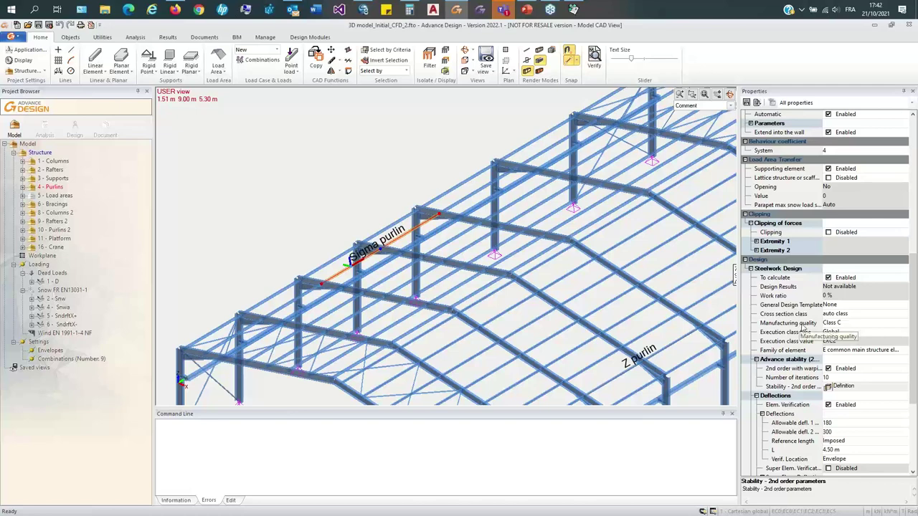
{"action": "middle_click_drag", "start_coordinate": [585, 312], "coordinate": [568, 304]}
{"action": "scroll", "coordinate": [568, 304], "scroll_direction": "down", "scroll_amount": 2}
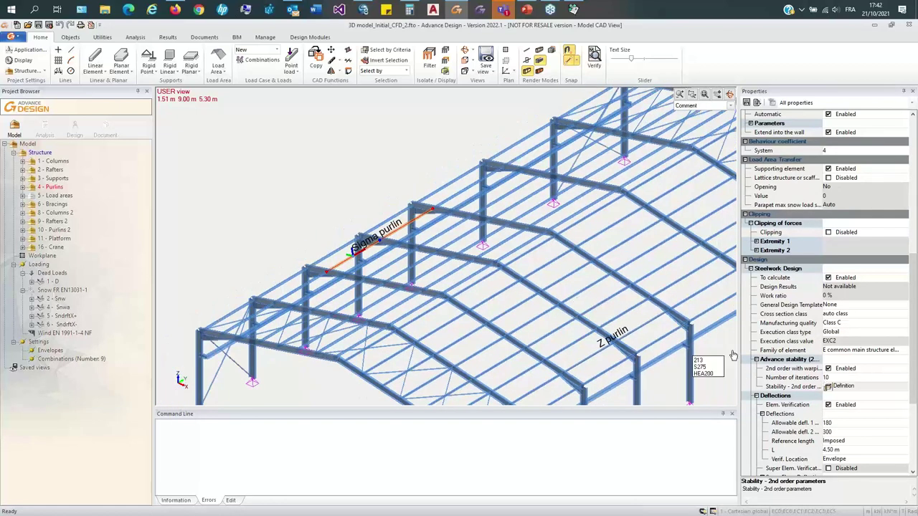
{"action": "scroll", "coordinate": [828, 385], "scroll_direction": "down", "scroll_amount": 1}
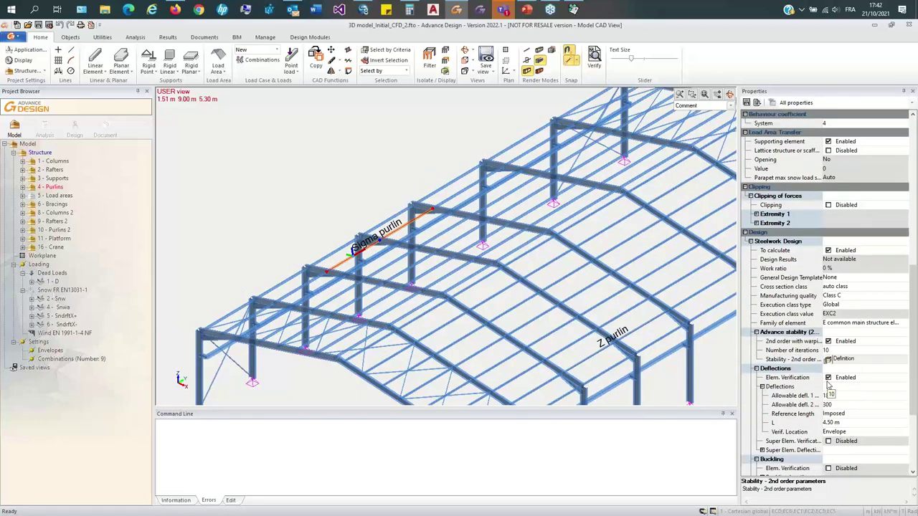
{"action": "scroll", "coordinate": [798, 342], "scroll_direction": "down", "scroll_amount": 5}
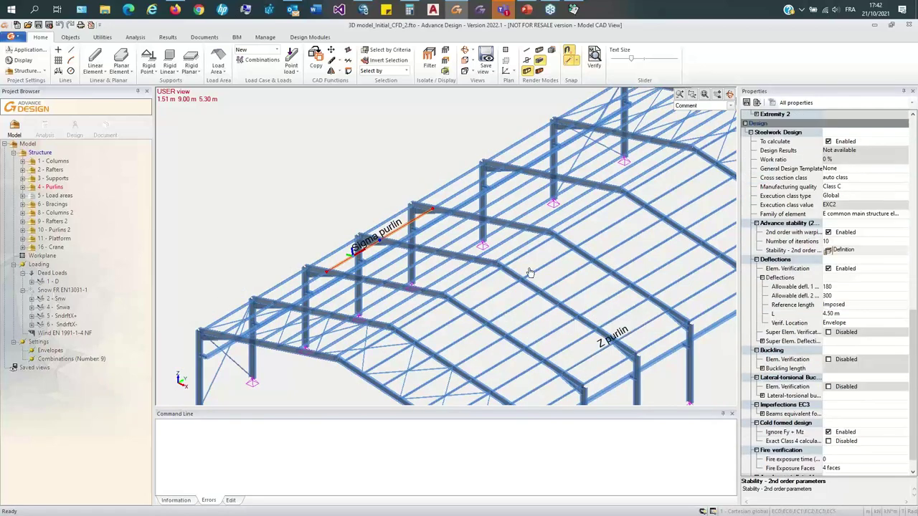
Step: Clear the purlin selection, create a new analysis model and launch its verification, meshing and FE calculation
{"action": "left_click", "coordinate": [400, 235]}
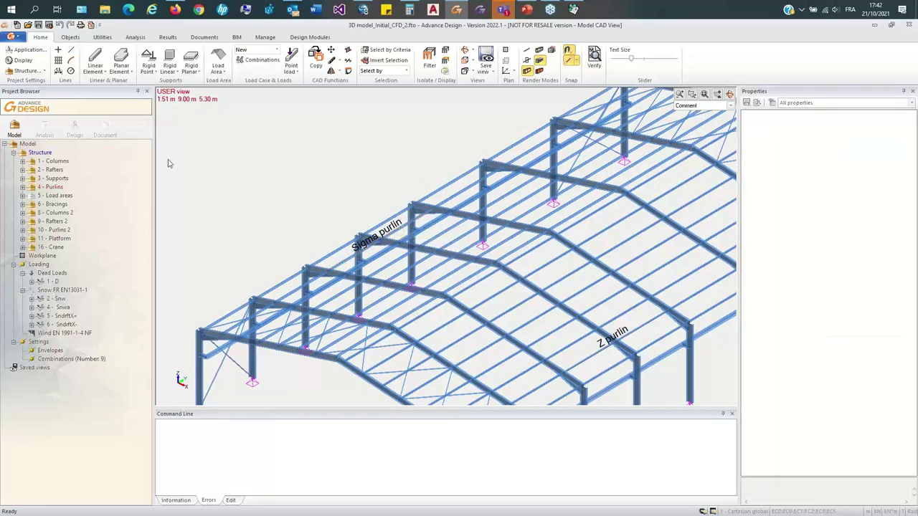
{"action": "left_click", "coordinate": [46, 127]}
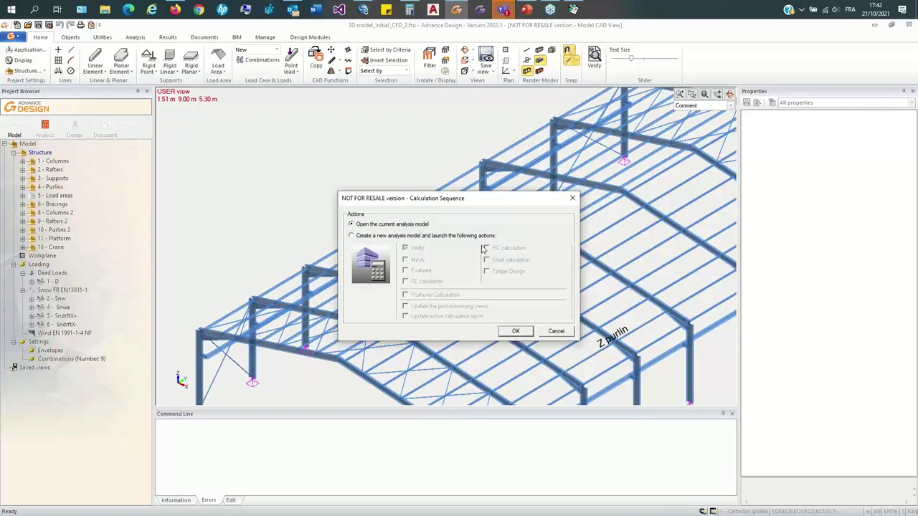
{"action": "key", "text": "Return"}
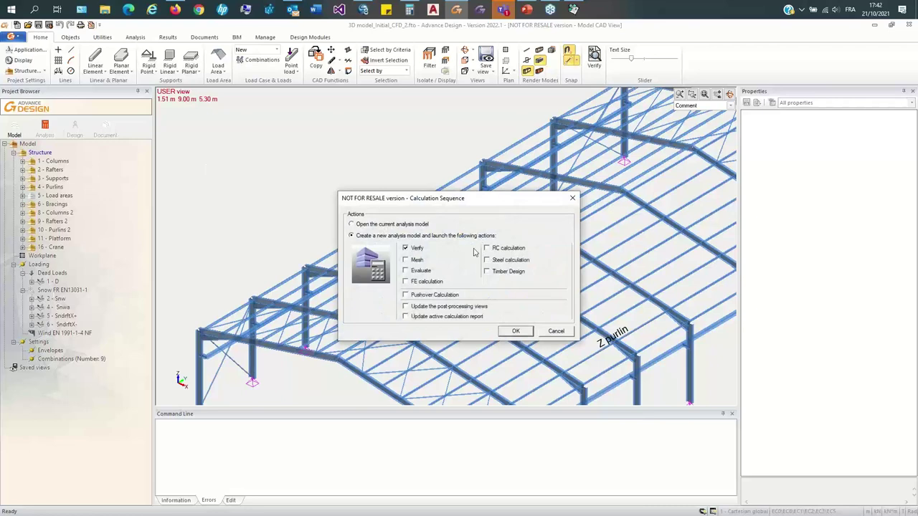
{"action": "left_click", "coordinate": [513, 331]}
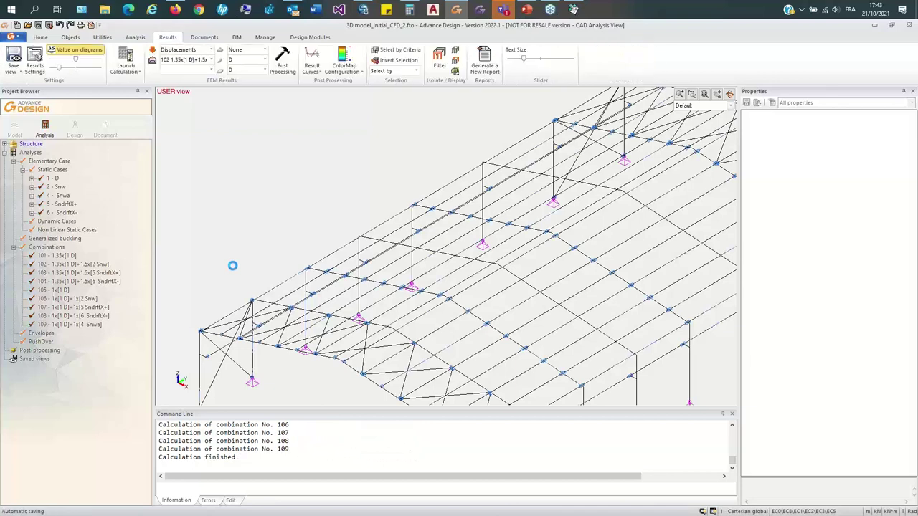
Step: Select the Sigma purlin in the analysis model and run the steel design calculation
{"action": "left_click", "coordinate": [373, 251]}
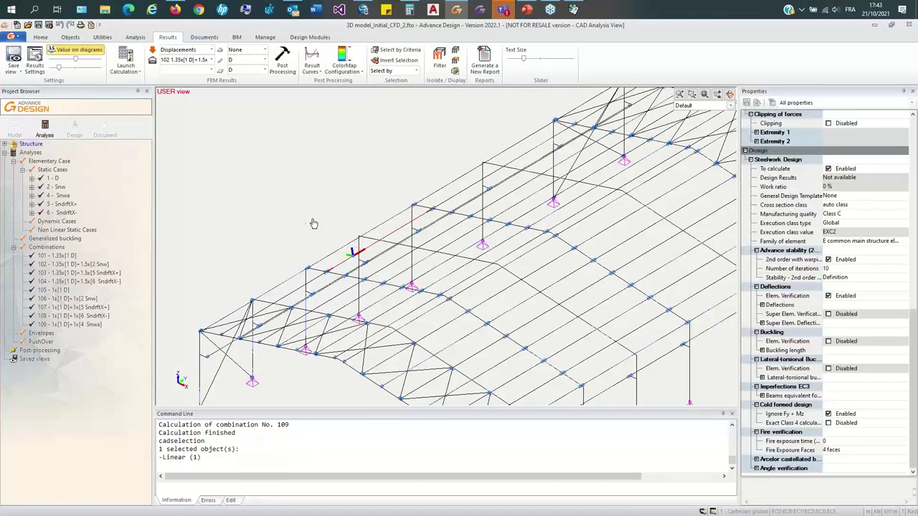
{"action": "left_click", "coordinate": [135, 37]}
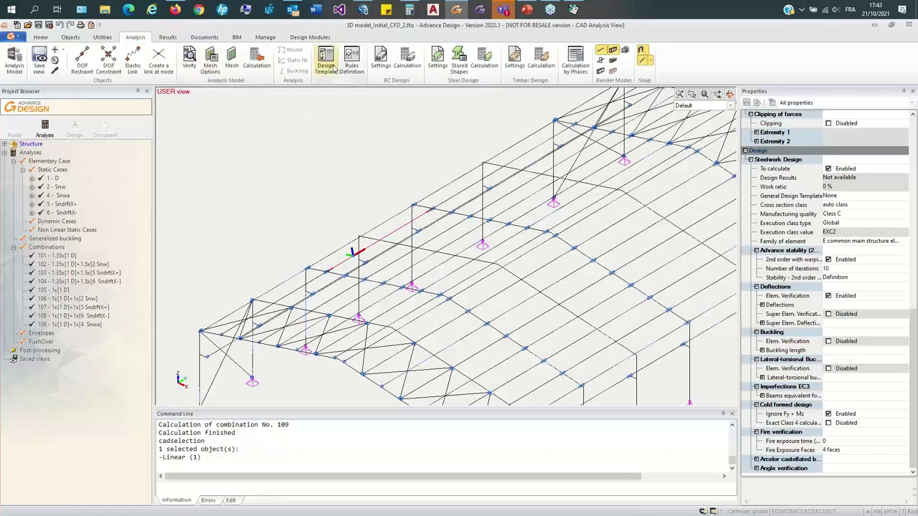
{"action": "left_click", "coordinate": [484, 60]}
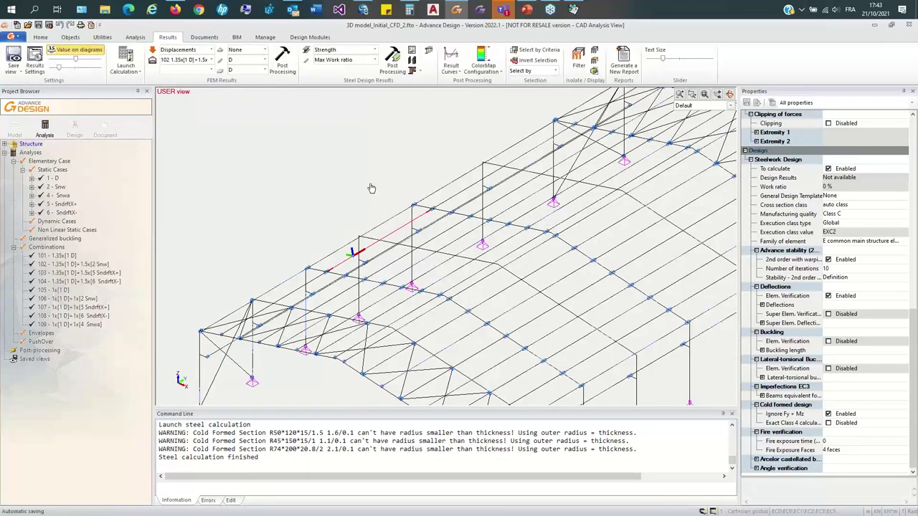
Step: Open the Sigma purlin's shape sheet and examine its CFD Resistance verifications
{"action": "middle_click_drag", "start_coordinate": [337, 118], "coordinate": [244, 147]}
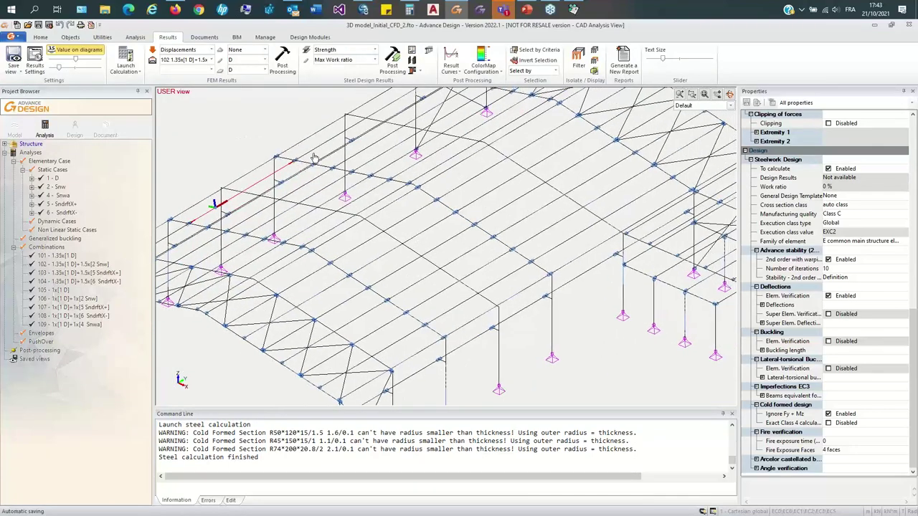
{"action": "left_click", "coordinate": [414, 52]}
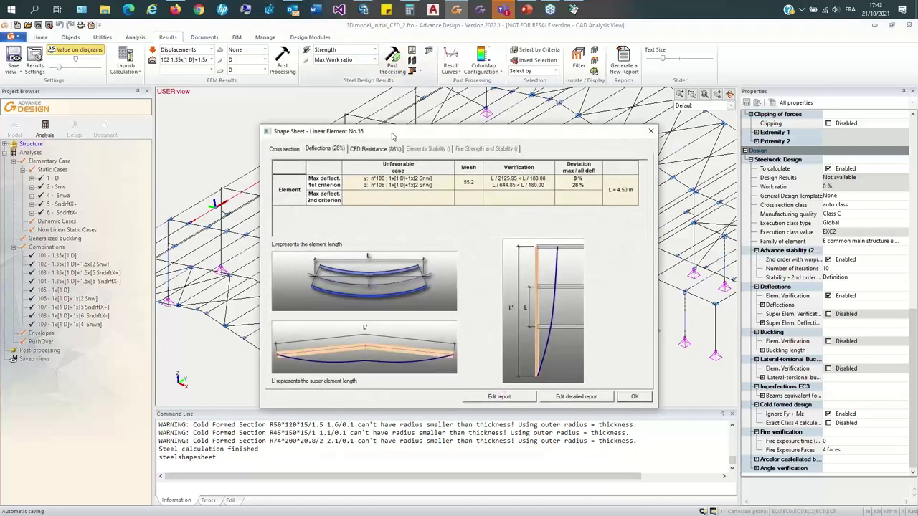
{"action": "left_click_drag", "start_coordinate": [393, 133], "coordinate": [546, 129]}
{"action": "left_click", "coordinate": [522, 142]}
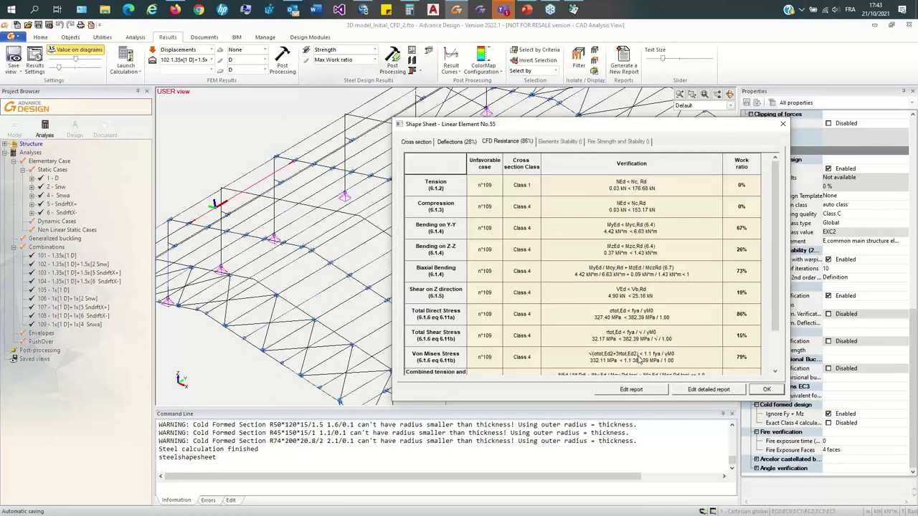
Step: Enlarge the purlin's shape sheet and compare its CFD Resistance verifications with the 6.1.6 Torsional moment slide in PowerPoint
{"action": "left_click_drag", "start_coordinate": [626, 400], "coordinate": [627, 458]}
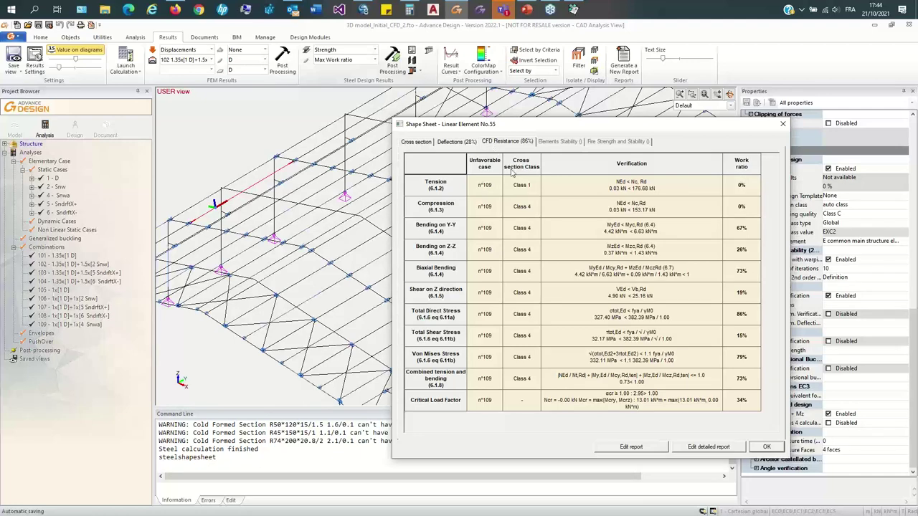
{"action": "left_click", "coordinate": [527, 10]}
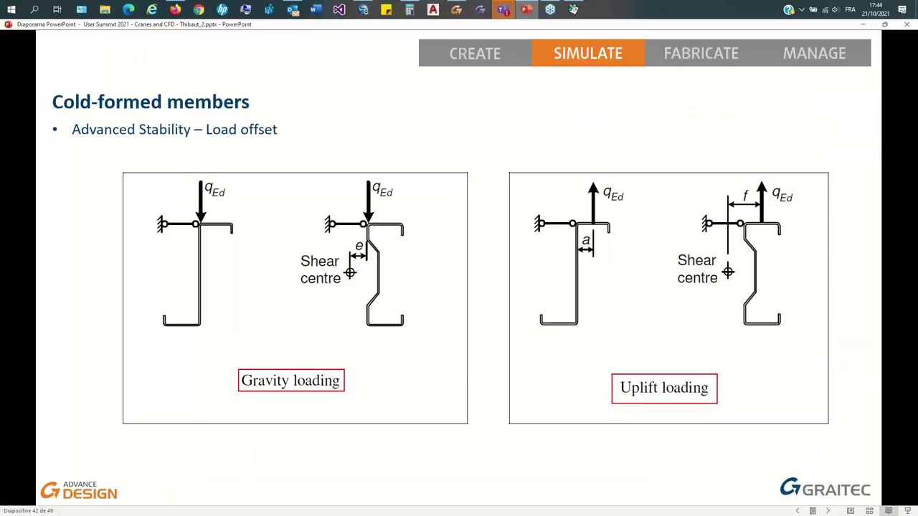
{"action": "left_click", "coordinate": [504, 161]}
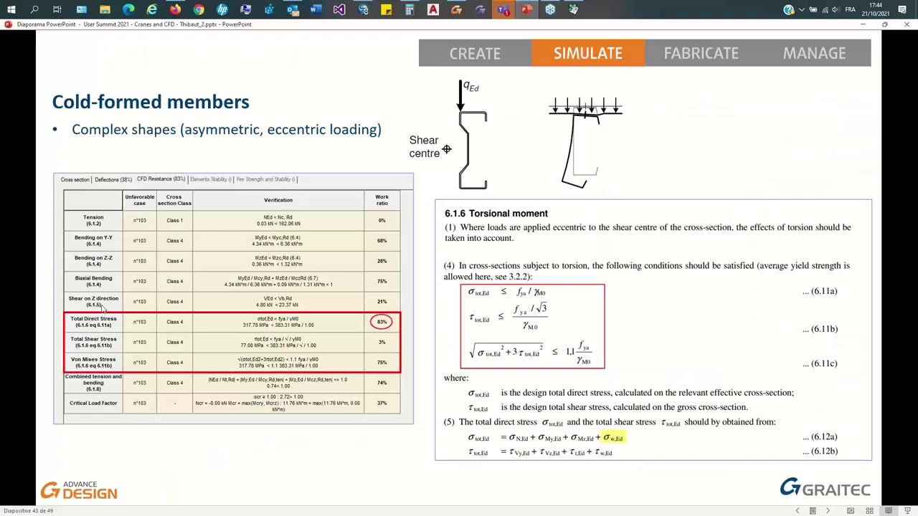
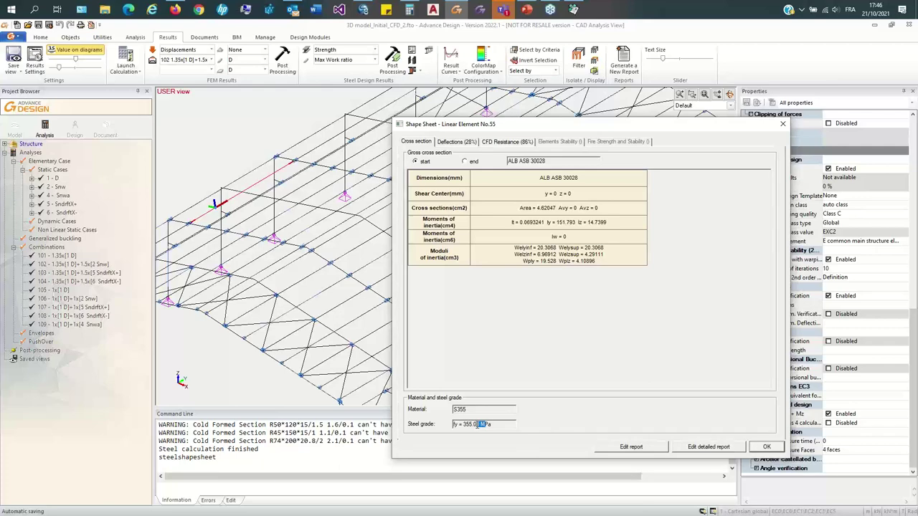
{"action": "left_click", "coordinate": [495, 144]}
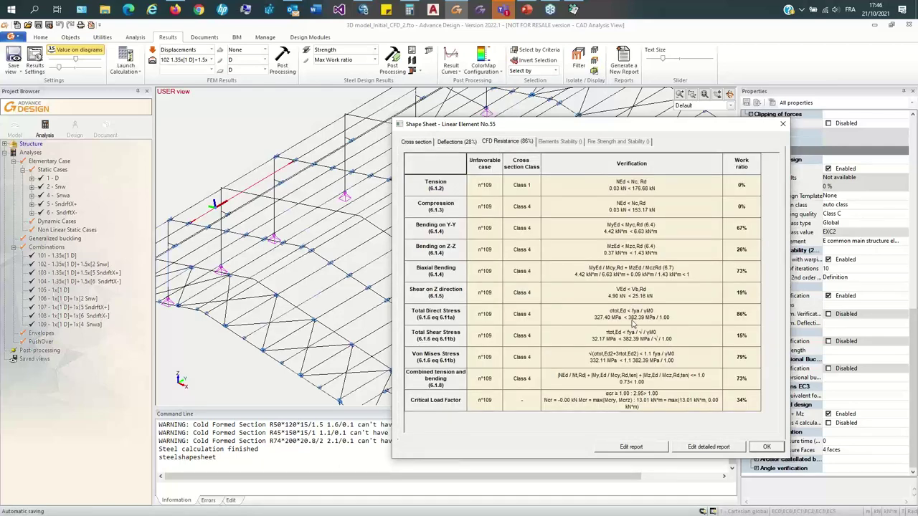
Step: Switch to PowerPoint, consult the average yield strength (fya) slide and return to Advance Design
{"action": "left_click", "coordinate": [526, 9]}
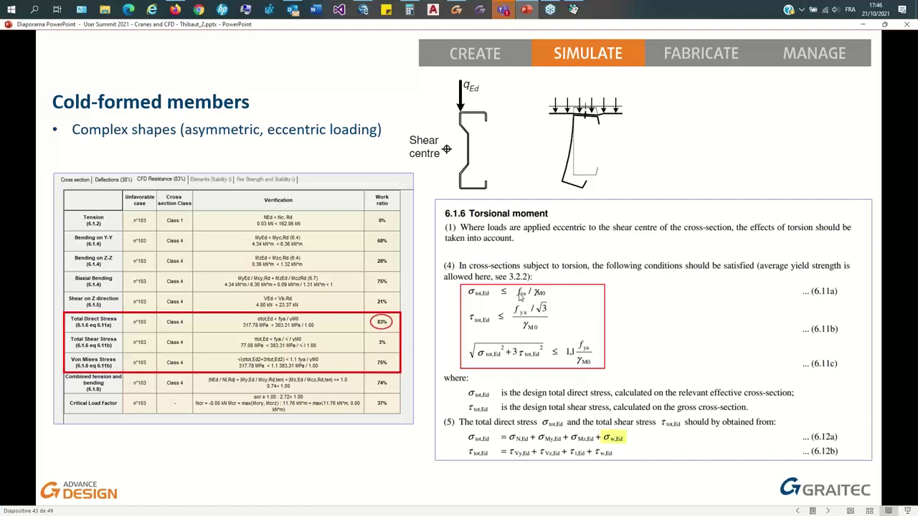
{"action": "left_click", "coordinate": [529, 311]}
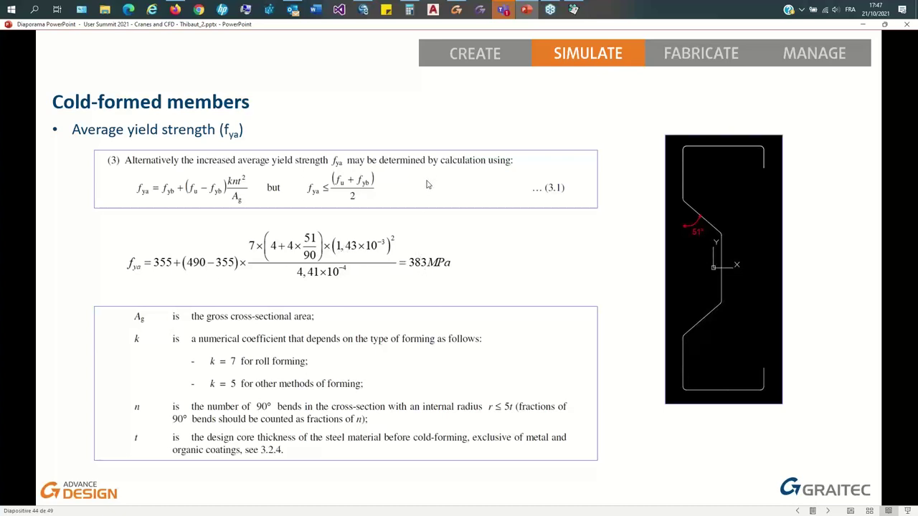
{"action": "left_click", "coordinate": [456, 9]}
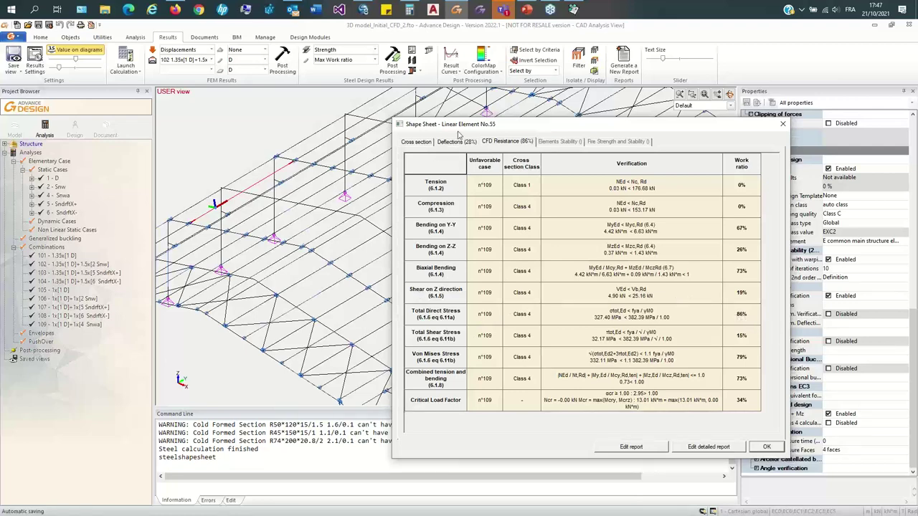
Step: Review the purlin's deflection and CFD Resistance verifications, and close its shape sheet
{"action": "left_click", "coordinate": [453, 144]}
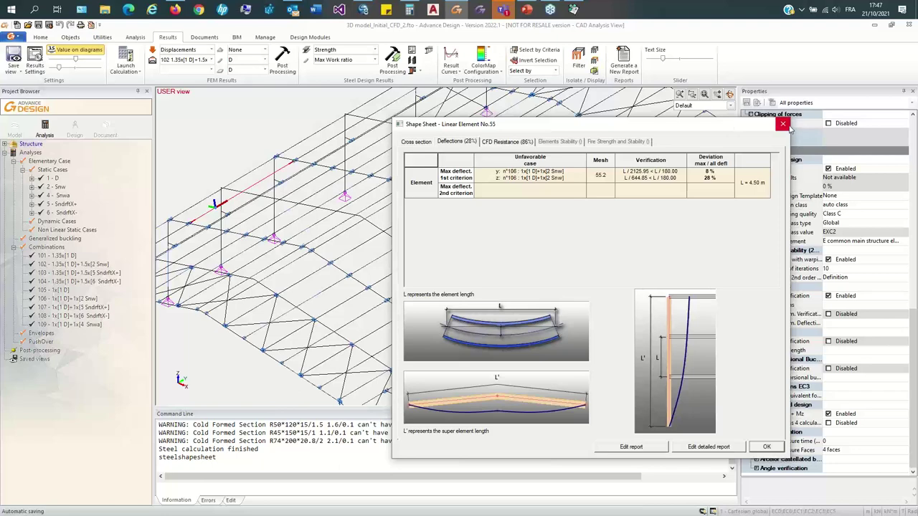
{"action": "left_click", "coordinate": [506, 142]}
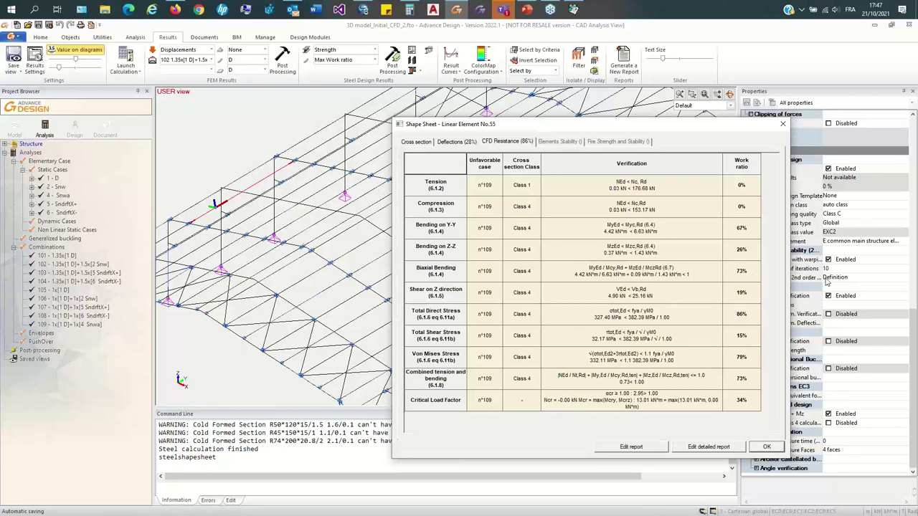
{"action": "left_click", "coordinate": [782, 123]}
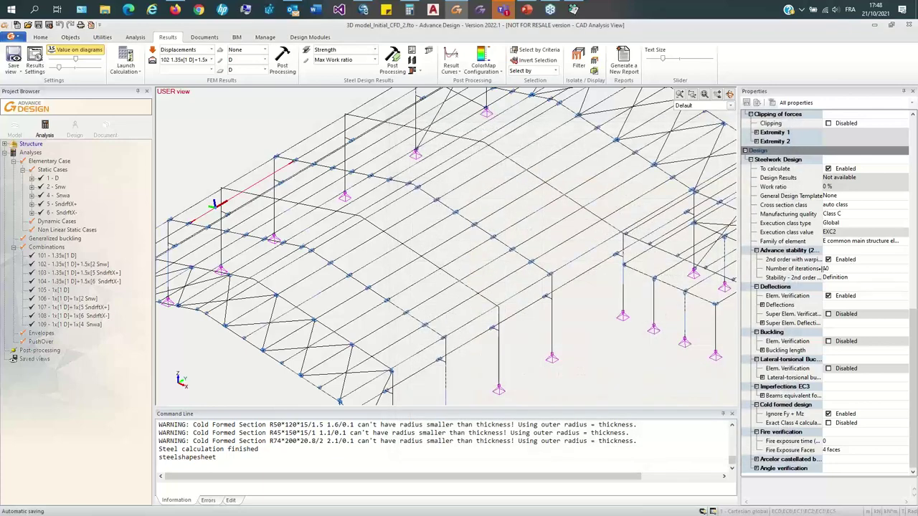
Step: Open the purlin's 2nd order stability definition and examine its nodal springs and the bedding's KRx stiffness
{"action": "left_click", "coordinate": [830, 279]}
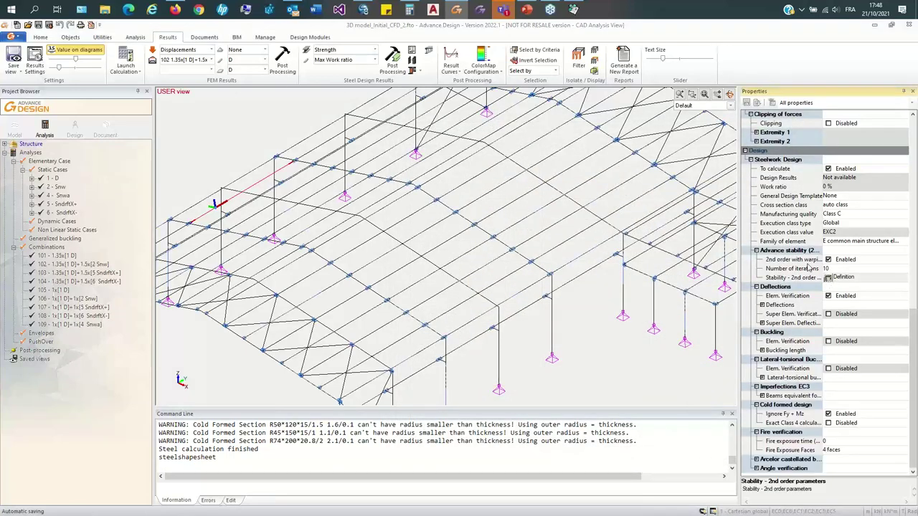
{"action": "left_click", "coordinate": [828, 278]}
{"action": "left_click", "coordinate": [276, 102]}
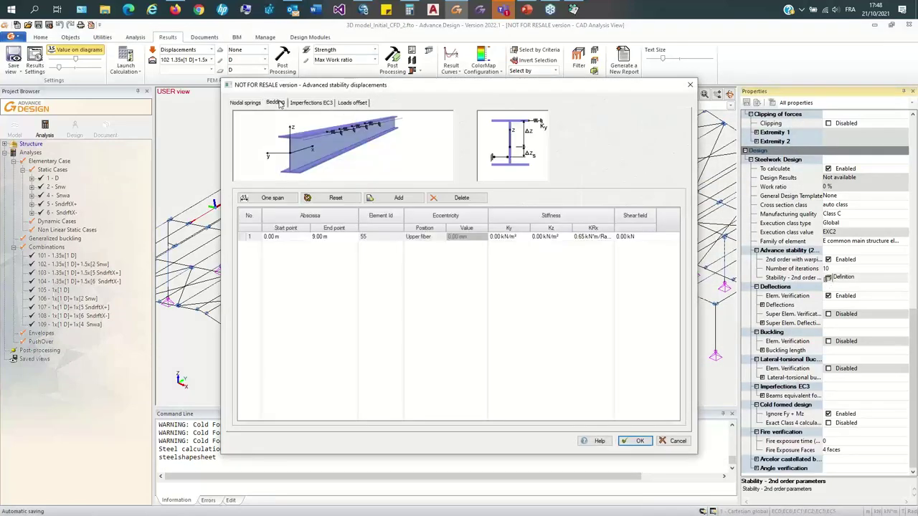
{"action": "left_click", "coordinate": [251, 103]}
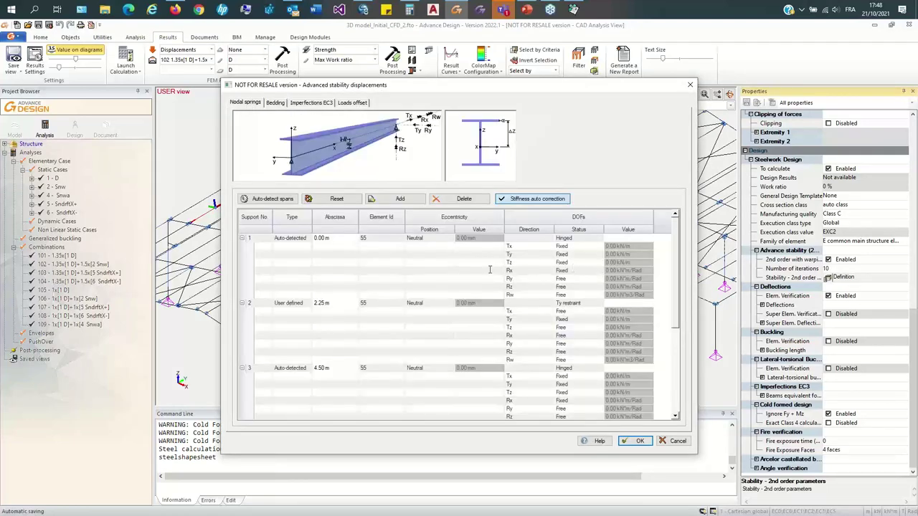
{"action": "scroll", "coordinate": [415, 332], "scroll_direction": "down", "scroll_amount": 1}
{"action": "scroll", "coordinate": [327, 283], "scroll_direction": "up", "scroll_amount": 1}
{"action": "scroll", "coordinate": [330, 308], "scroll_direction": "down", "scroll_amount": 1}
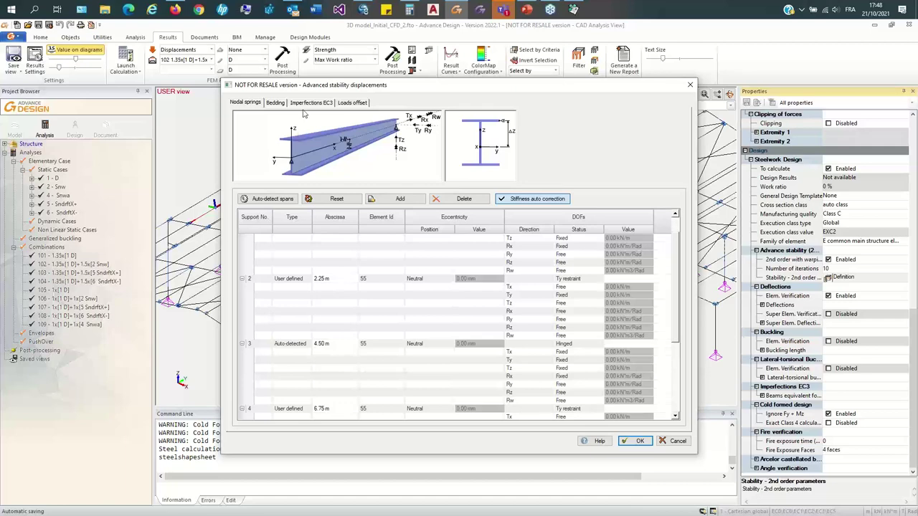
{"action": "left_click", "coordinate": [279, 104]}
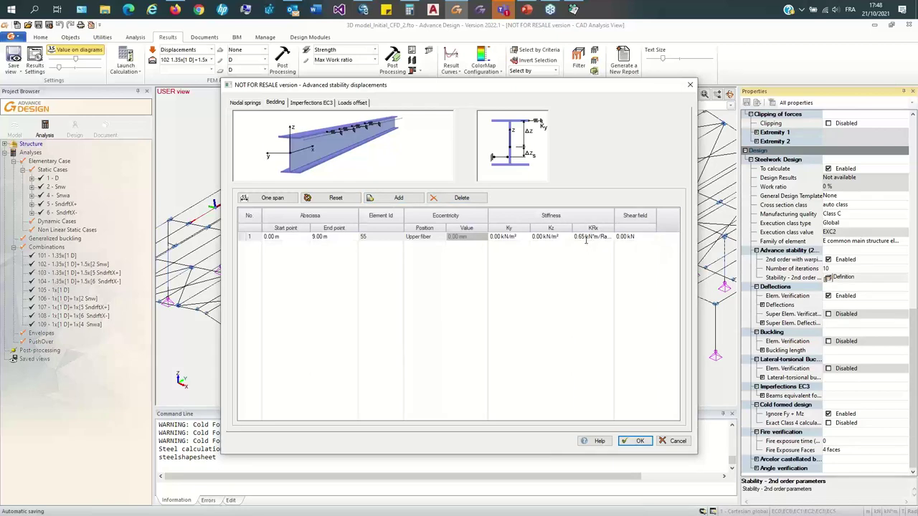
{"action": "left_click", "coordinate": [582, 241]}
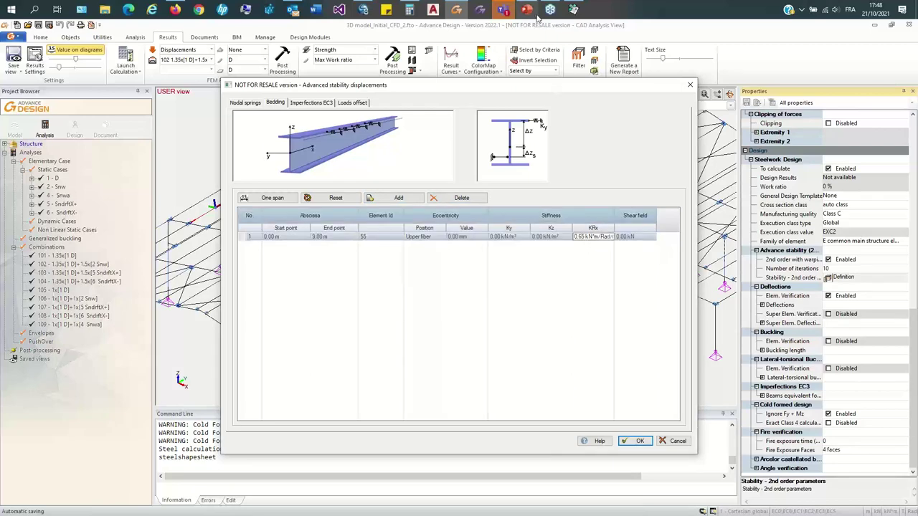
Step: Switch to PowerPoint and review the slides on rotational restraint from roof sheeting up to the fastening pattern
{"action": "left_click", "coordinate": [526, 8]}
{"action": "left_click", "coordinate": [502, 211]}
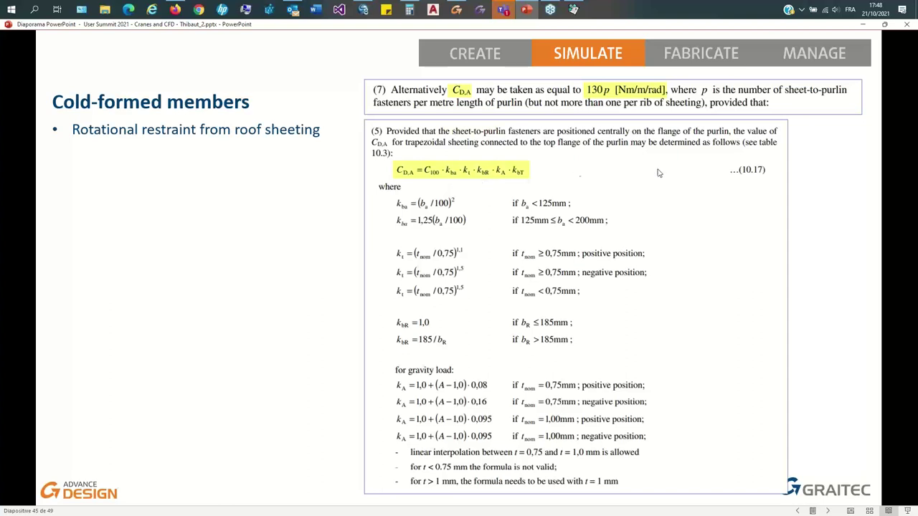
{"action": "left_click", "coordinate": [532, 283]}
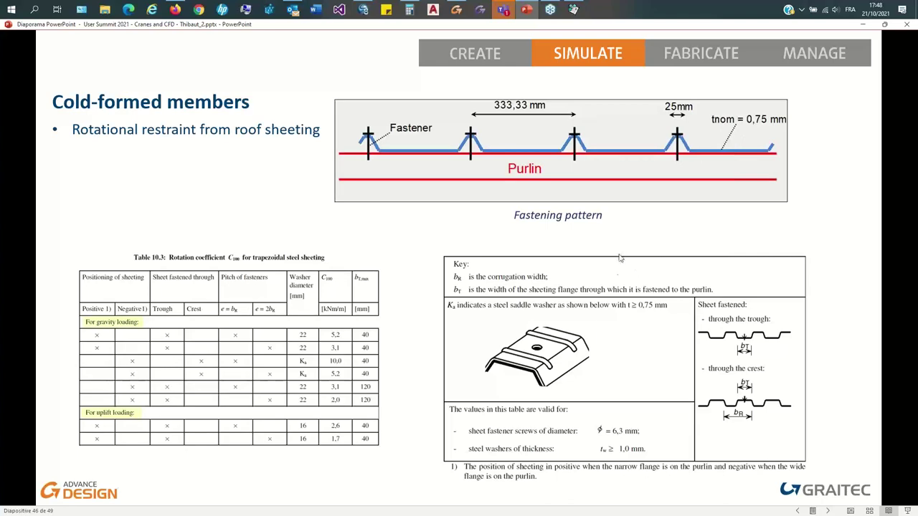
Step: Return to Advance Design, set the bedding's KRx stiffness to 1.3 and validate the advanced stability definition
{"action": "left_click", "coordinate": [456, 10]}
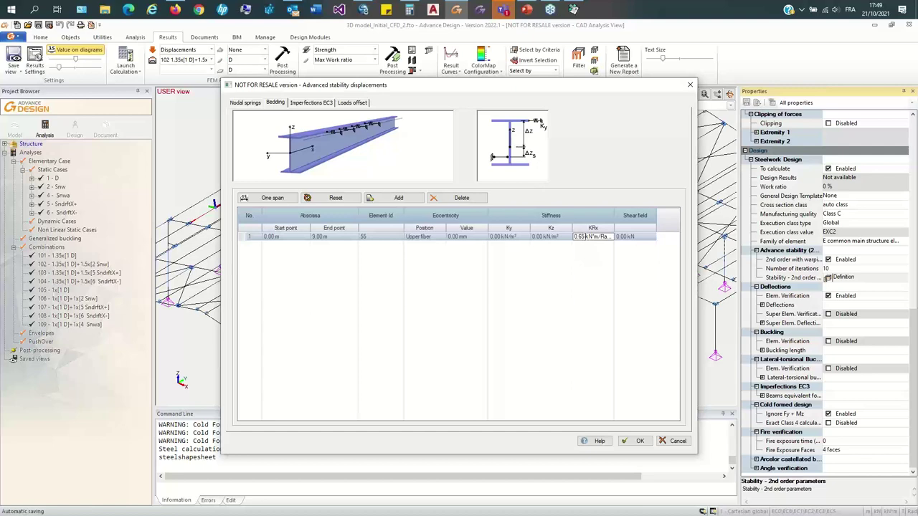
{"action": "double_click", "coordinate": [579, 236]}
{"action": "type", "text": "1.3"}
{"action": "left_click", "coordinate": [639, 441]}
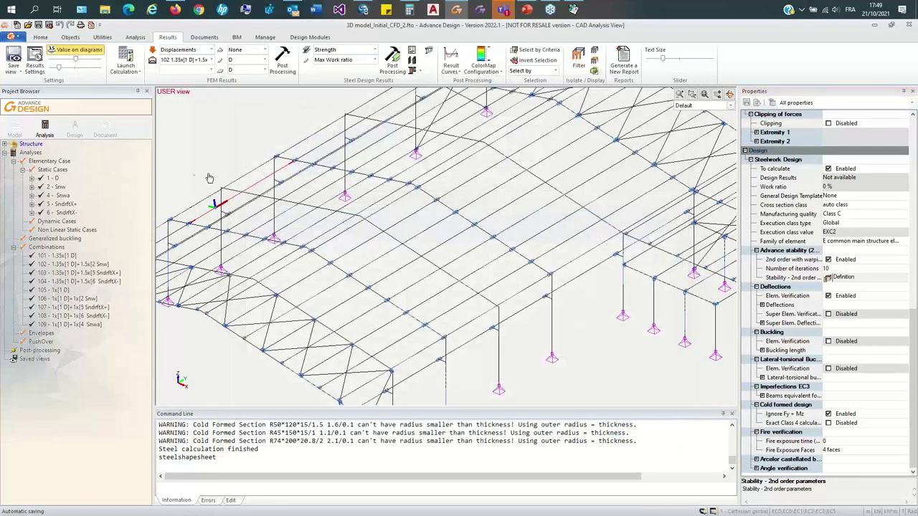
Step: Run the steel design calculation for the selected purlin and check the CFD Resistance verifications in its shape sheet
{"action": "scroll", "coordinate": [283, 192], "scroll_direction": "up", "scroll_amount": 4}
{"action": "scroll", "coordinate": [304, 179], "scroll_direction": "up", "scroll_amount": 3}
{"action": "left_click", "coordinate": [138, 37]}
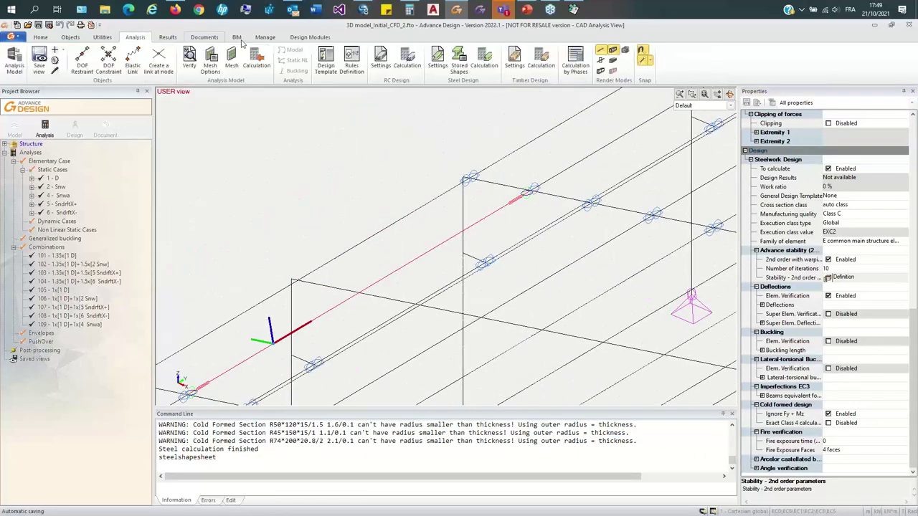
{"action": "left_click", "coordinate": [489, 61]}
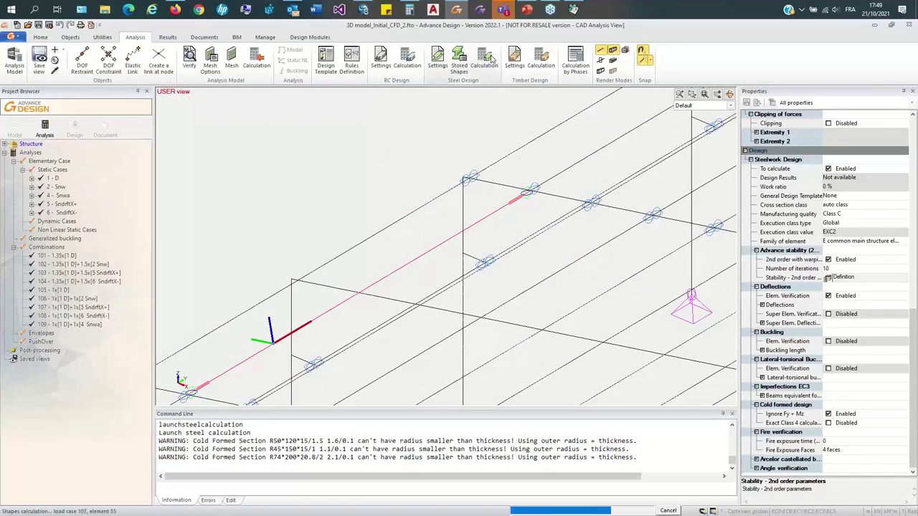
{"action": "middle_click_drag", "start_coordinate": [477, 220], "coordinate": [402, 120]}
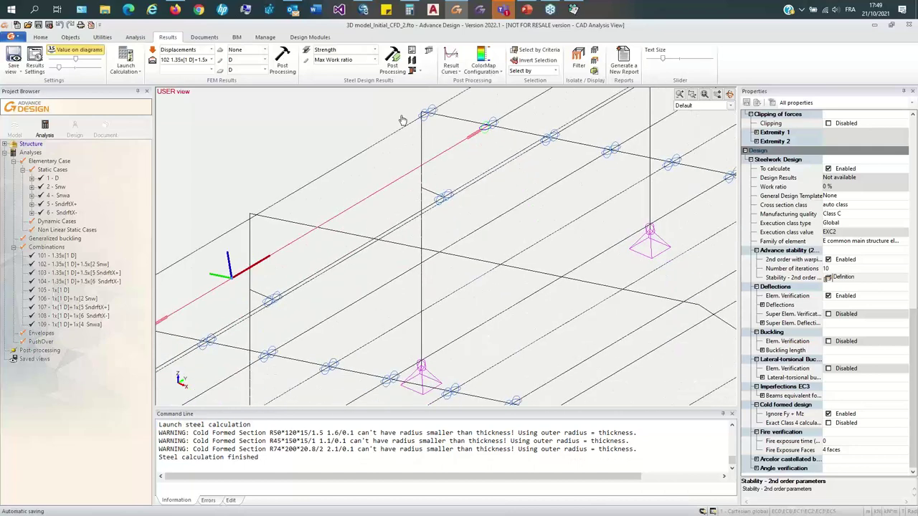
{"action": "left_click", "coordinate": [411, 51]}
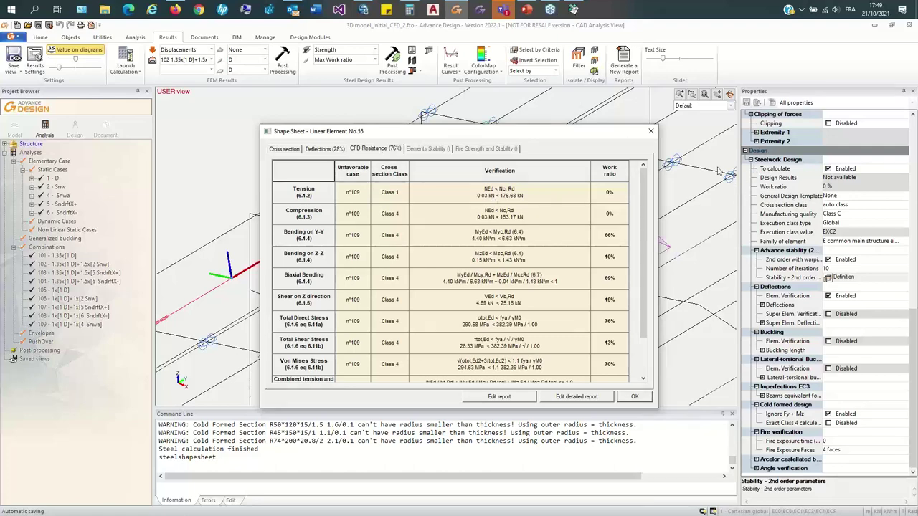
{"action": "left_click", "coordinate": [649, 132]}
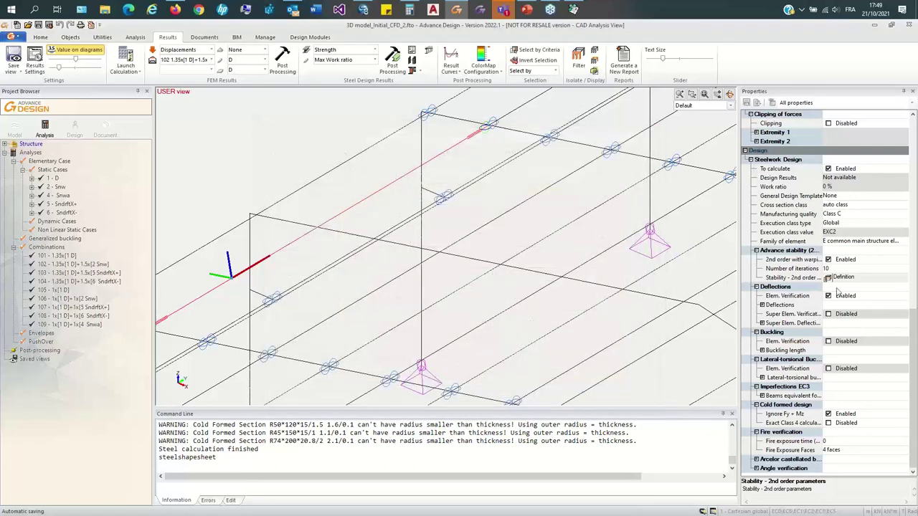
Step: Set the purlin's loads offset eccentricity to Top Left (1) and validate the advanced stability definition
{"action": "left_click", "coordinate": [828, 277]}
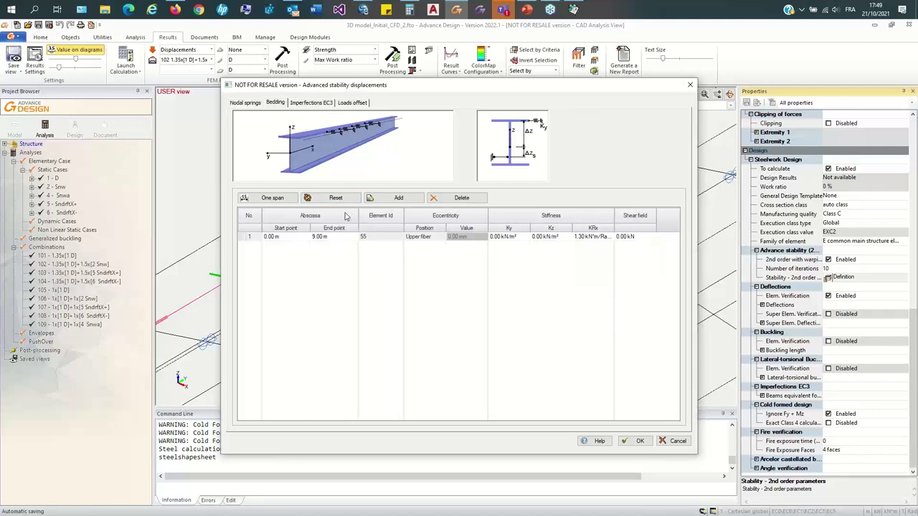
{"action": "left_click", "coordinate": [319, 103]}
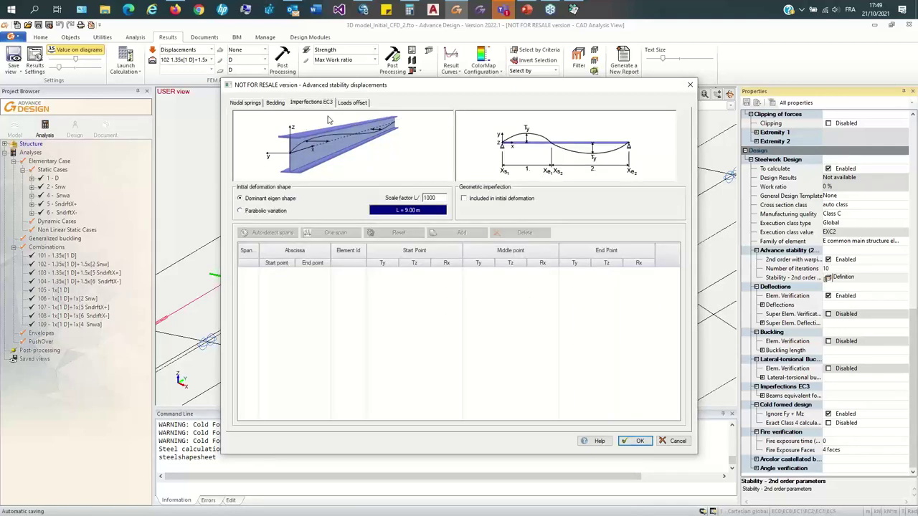
{"action": "left_click", "coordinate": [351, 102]}
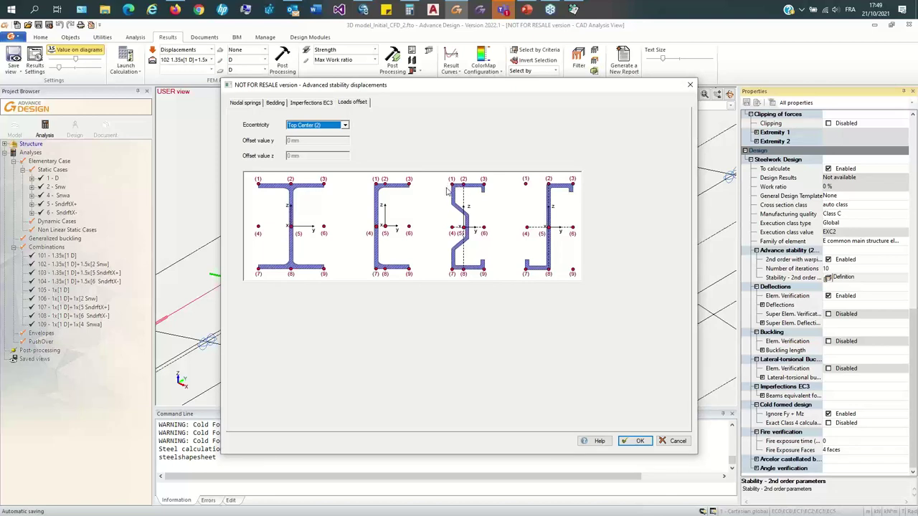
{"action": "left_click", "coordinate": [343, 126]}
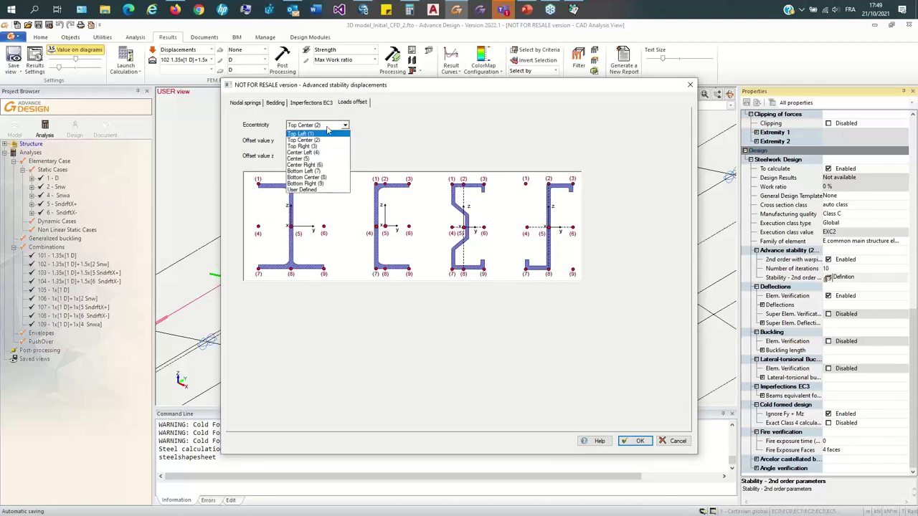
{"action": "key", "text": "Escape"}
{"action": "left_click", "coordinate": [331, 128]}
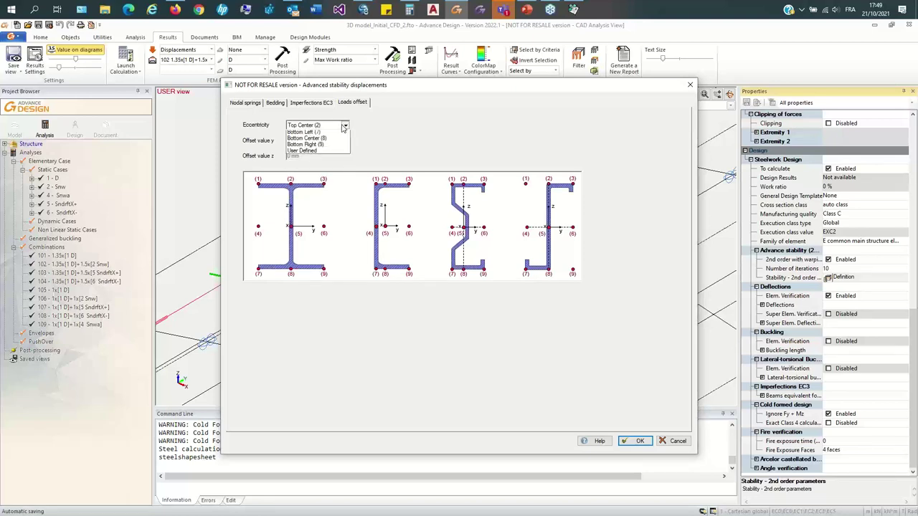
{"action": "left_click", "coordinate": [330, 135]}
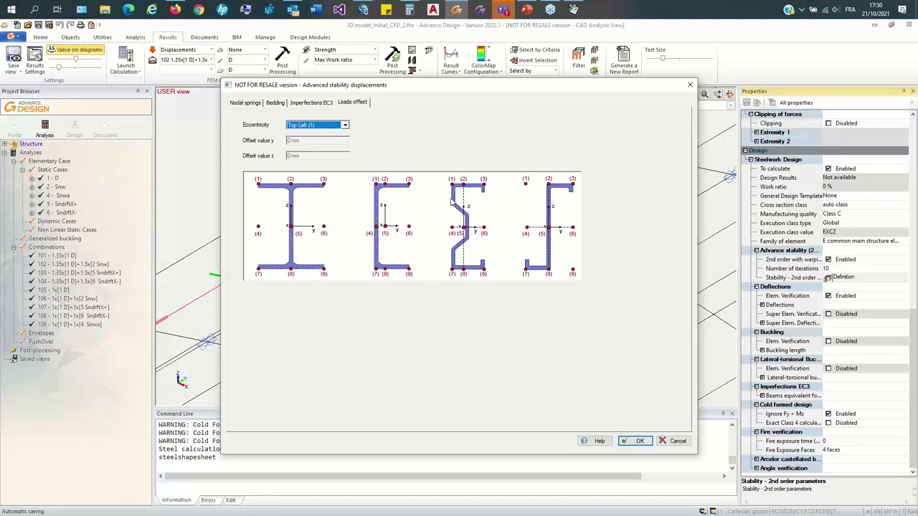
{"action": "left_click", "coordinate": [636, 441]}
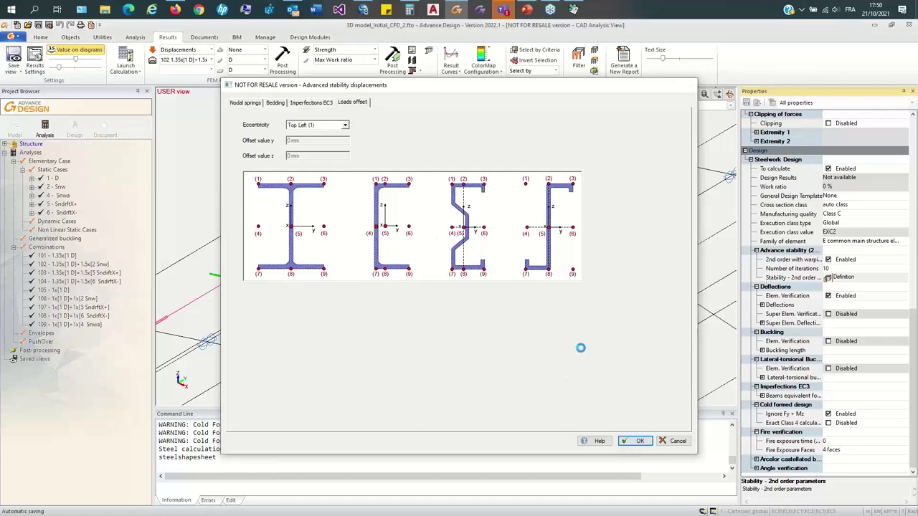
Step: Rerun the steel design calculation with the Top Left (1) loads offset
{"action": "left_click", "coordinate": [136, 37]}
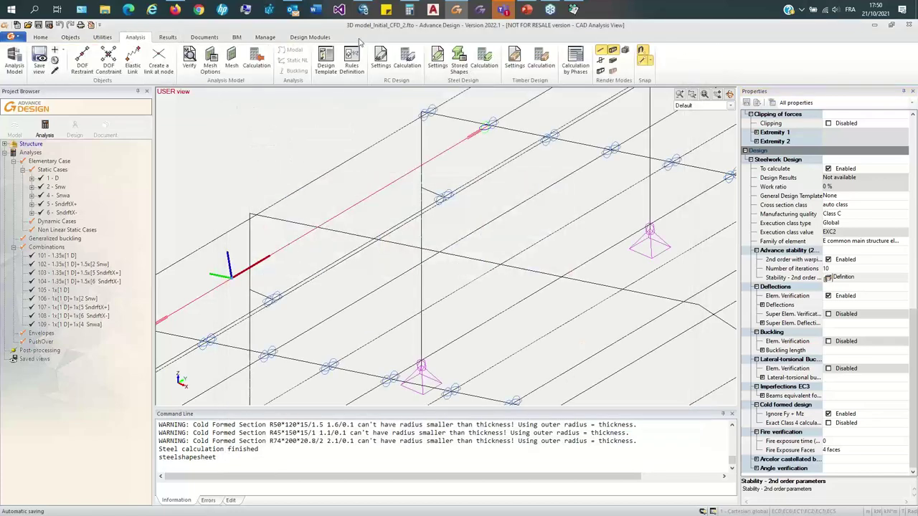
{"action": "left_click", "coordinate": [484, 61]}
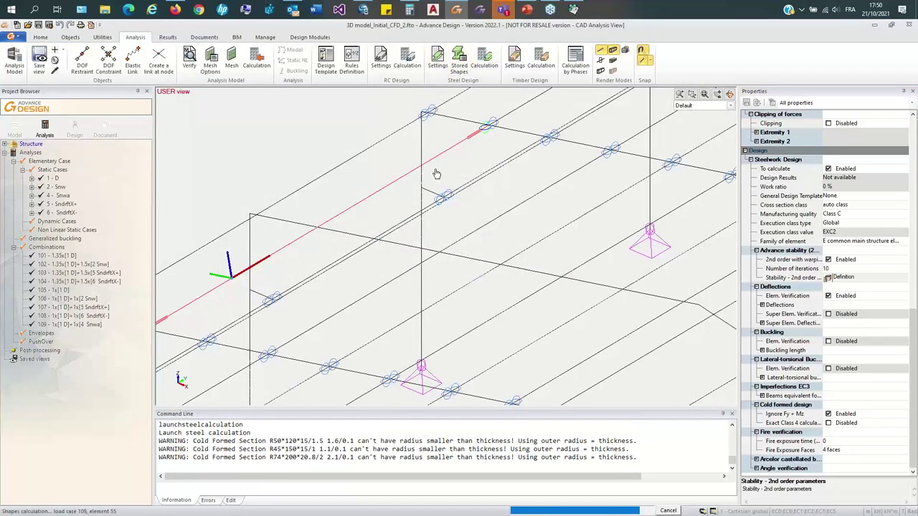
Step: Check the CFD Resistance verifications in the purlin's shape sheet for the Top Left (1) loads offset, and close it
{"action": "left_click", "coordinate": [412, 49]}
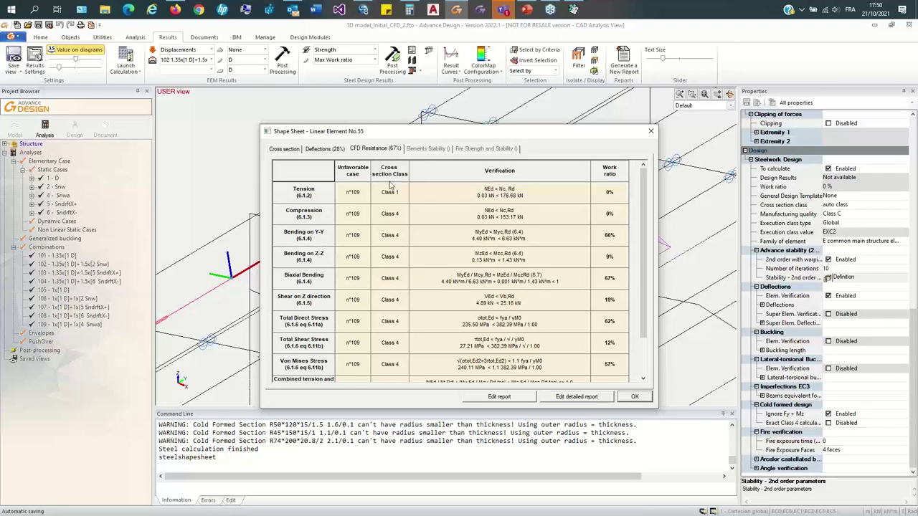
{"action": "left_click", "coordinate": [650, 130]}
Step: Set the purlin's loads offset eccentricity to Top Right (3) and validate the advanced stability definition
{"action": "left_click", "coordinate": [828, 278]}
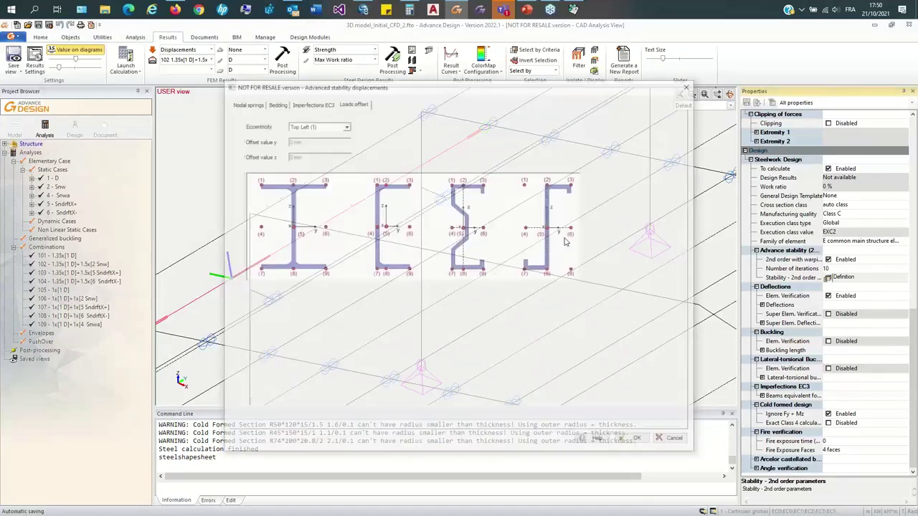
{"action": "left_click", "coordinate": [343, 125]}
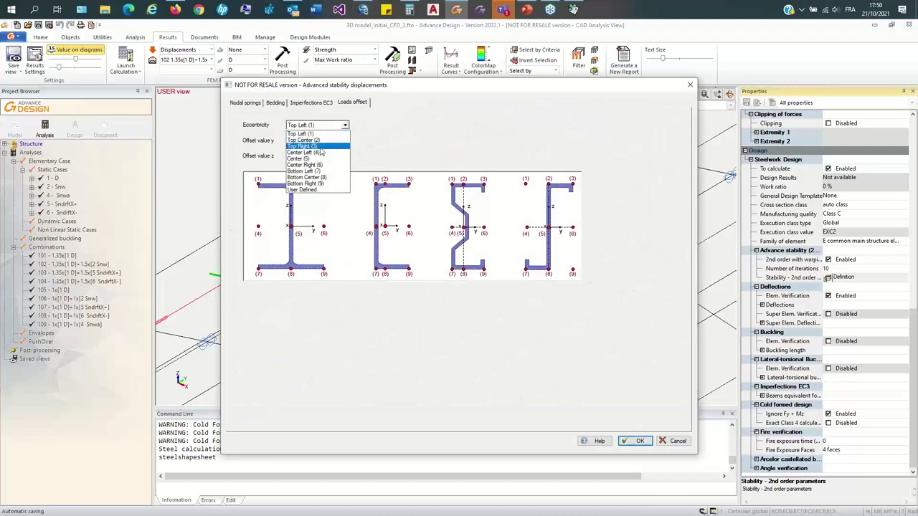
{"action": "left_click", "coordinate": [304, 146]}
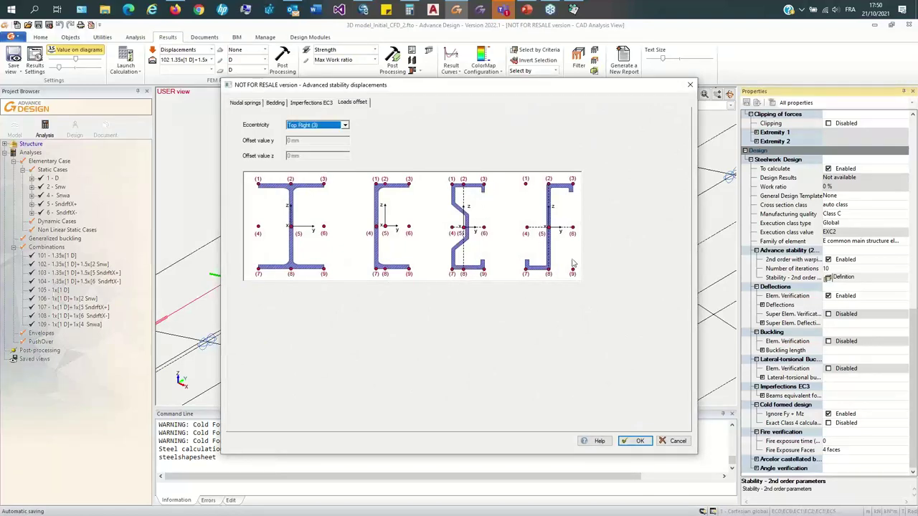
{"action": "left_click", "coordinate": [640, 441]}
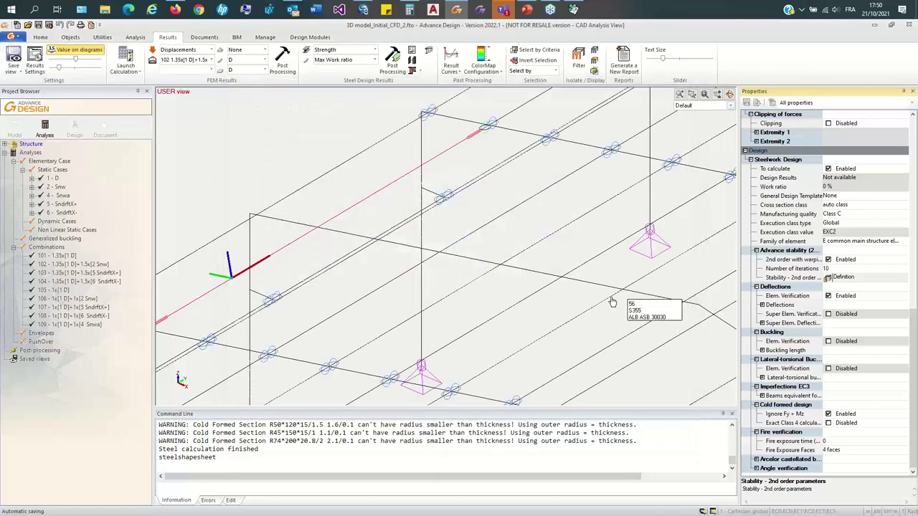
Step: Rerun the steel design calculation with the Top Right (3) offset and check the CFD Resistance verifications in the purlin's shape sheet
{"action": "left_click", "coordinate": [136, 37]}
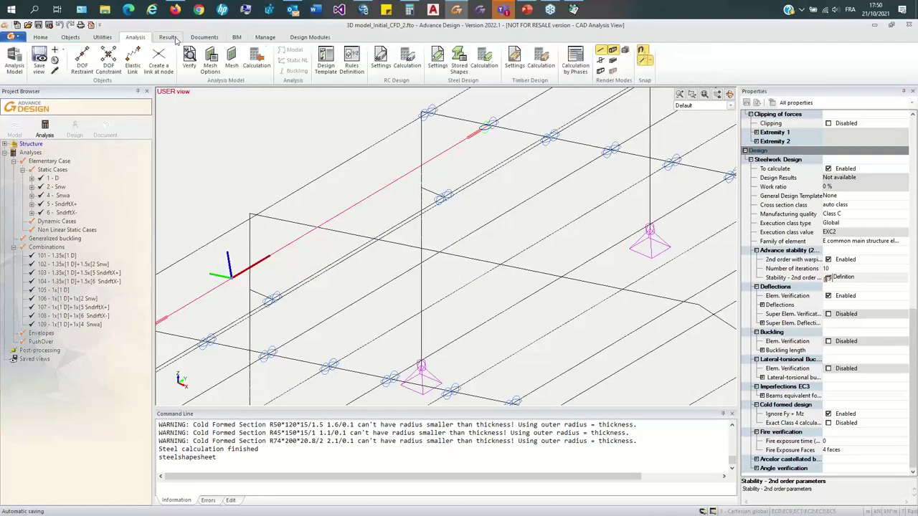
{"action": "left_click", "coordinate": [484, 59]}
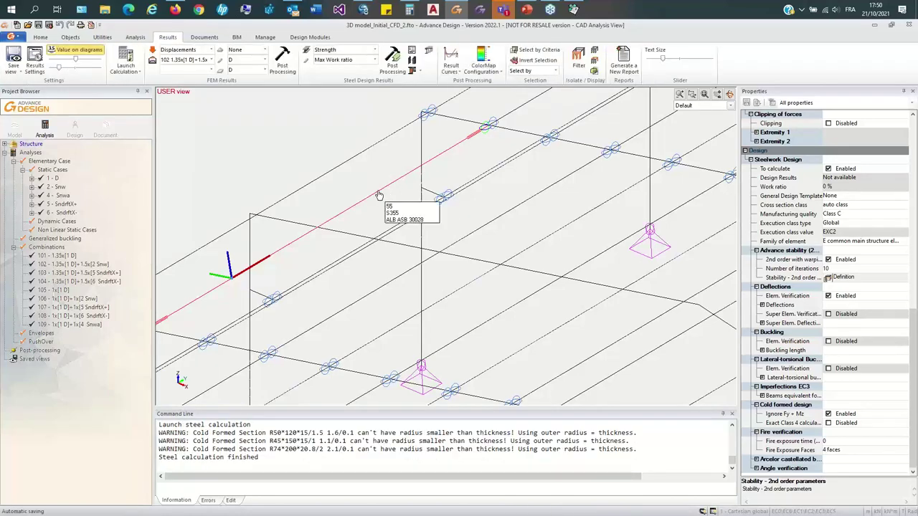
{"action": "middle_click_drag", "start_coordinate": [372, 205], "coordinate": [369, 226]}
{"action": "left_click", "coordinate": [412, 51]}
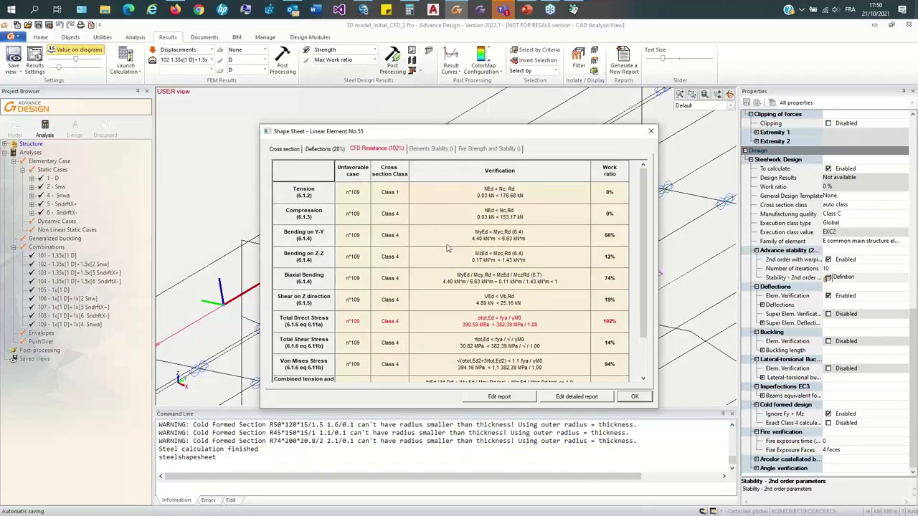
{"action": "left_click", "coordinate": [650, 131]}
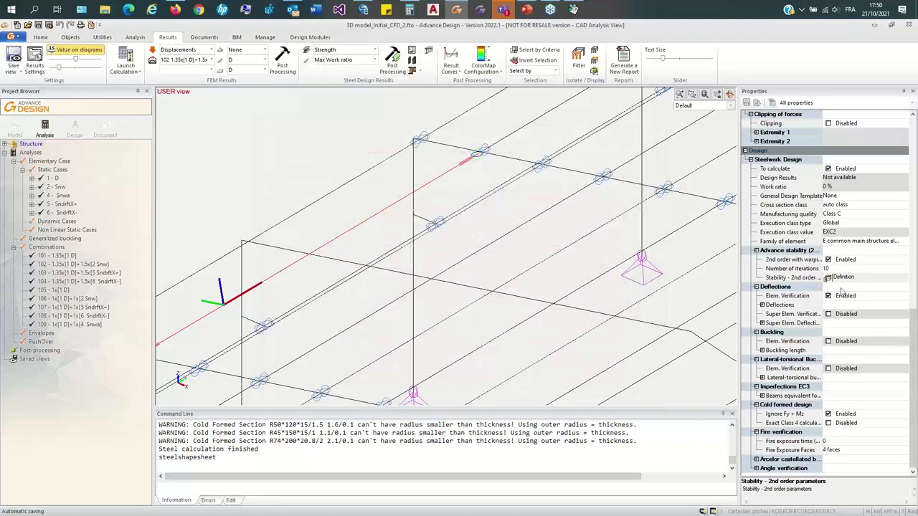
Step: Open the bedding settings in the purlin's advanced stability definition and consult the PowerPoint slide on the shear stiffness of roof sheeting
{"action": "left_click", "coordinate": [828, 278]}
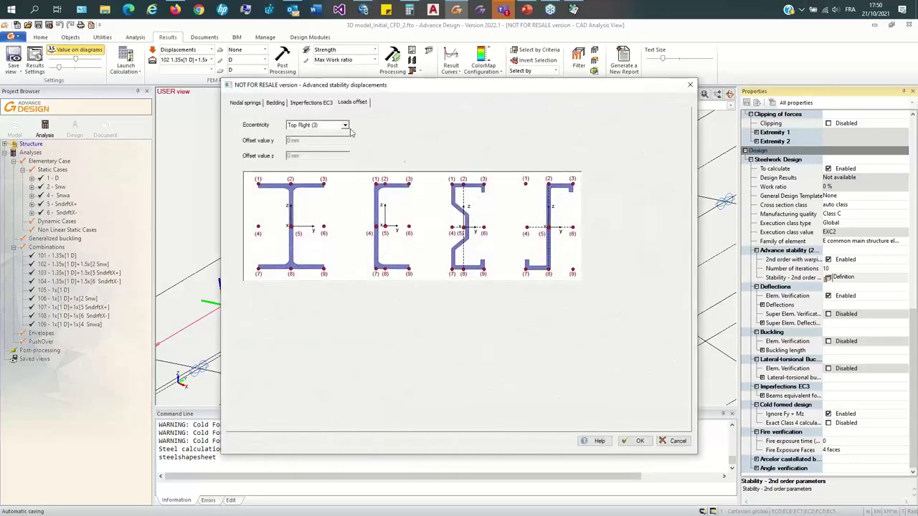
{"action": "left_click", "coordinate": [314, 103]}
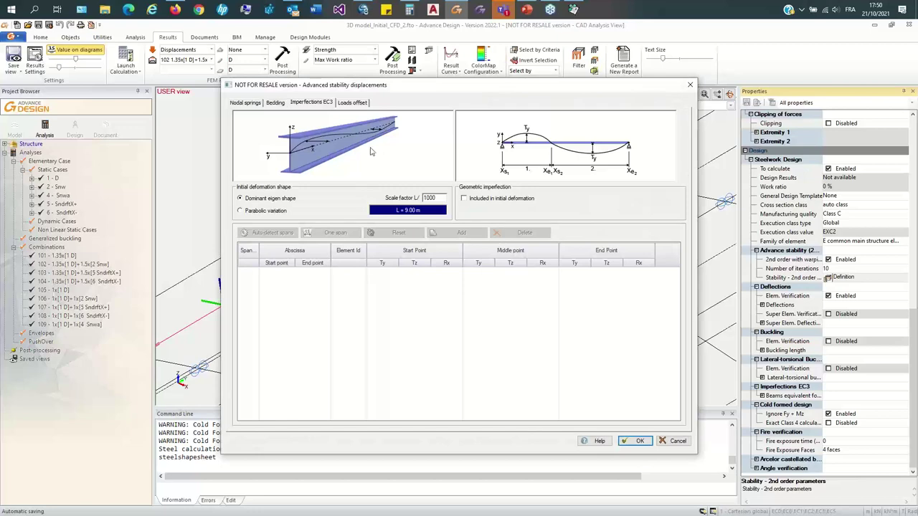
{"action": "left_click", "coordinate": [278, 105]}
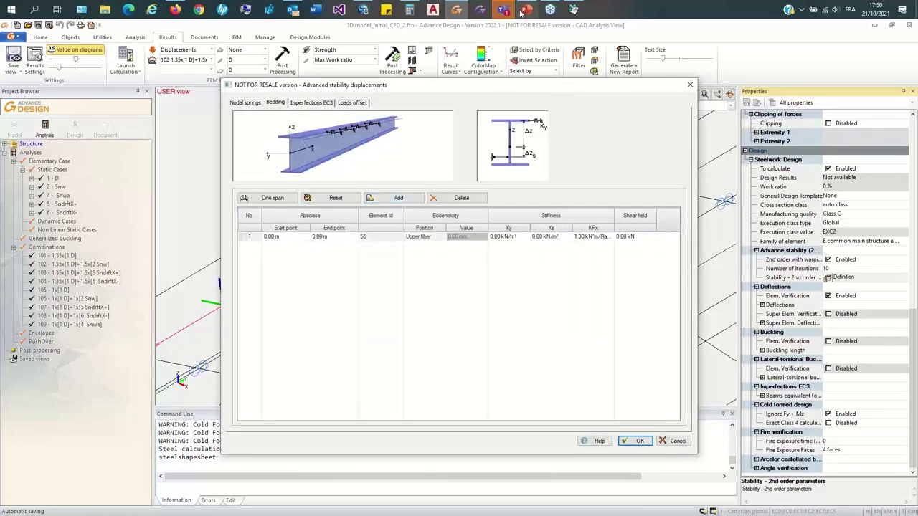
{"action": "key", "text": "alt+Tab"}
{"action": "key", "text": "Right"}
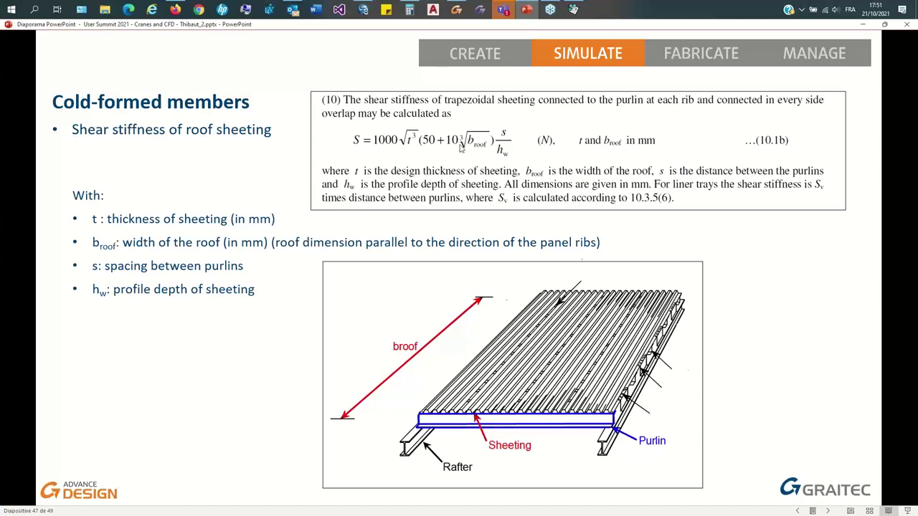
Step: Return to Advance Design, set the bedding's shear field to 9000 kN and validate the advanced stability definition
{"action": "left_click", "coordinate": [467, 10]}
{"action": "left_click", "coordinate": [626, 236]}
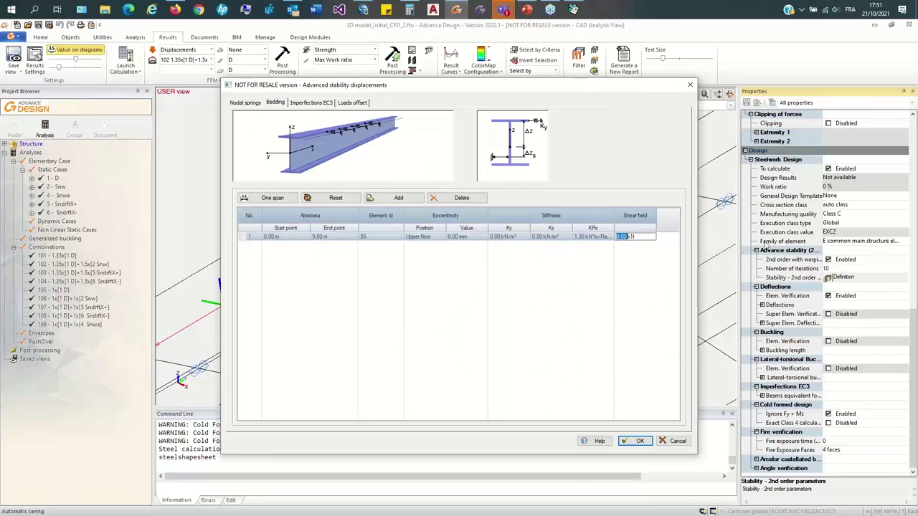
{"action": "type", "text": "5"}
{"action": "left_click", "coordinate": [639, 441]}
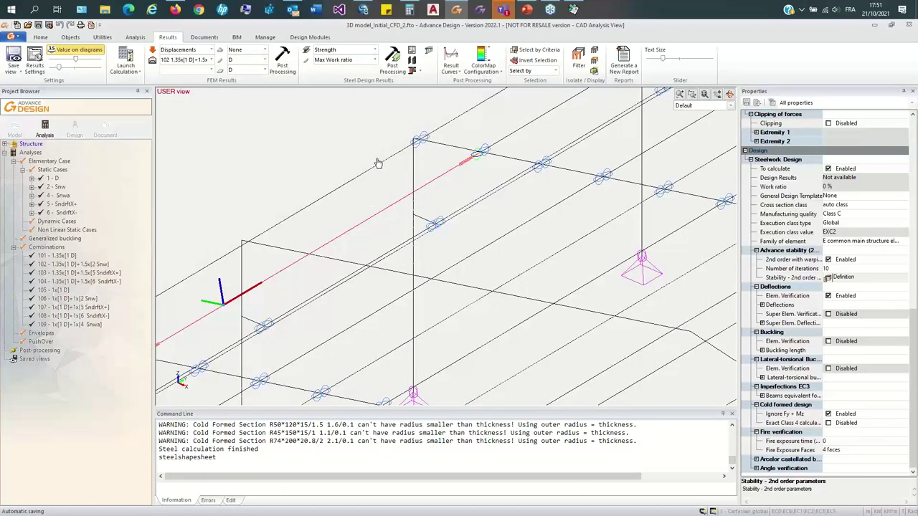
Step: Rerun the steel design with the 9000 kN shear field and check the CFD Resistance verifications in the purlin's shape sheet
{"action": "left_click", "coordinate": [135, 37]}
{"action": "left_click", "coordinate": [484, 61]}
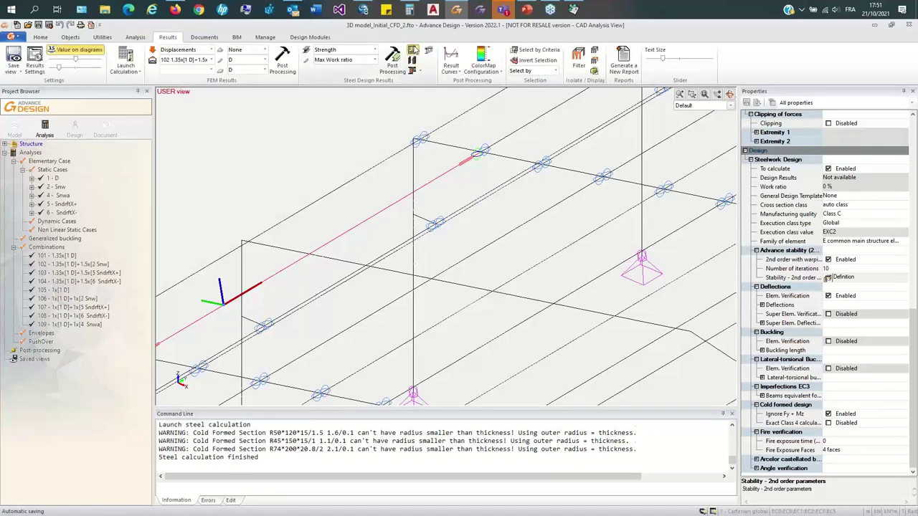
{"action": "left_click", "coordinate": [412, 50]}
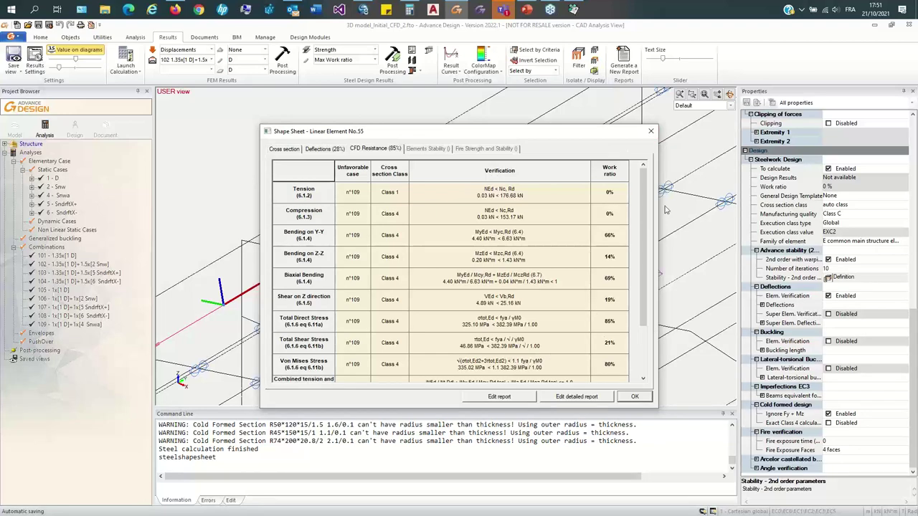
{"action": "left_click", "coordinate": [651, 131]}
Step: Reopen the purlin's advanced stability definition, review the bedding's stiffness and shear field values, and close it
{"action": "left_click", "coordinate": [829, 278]}
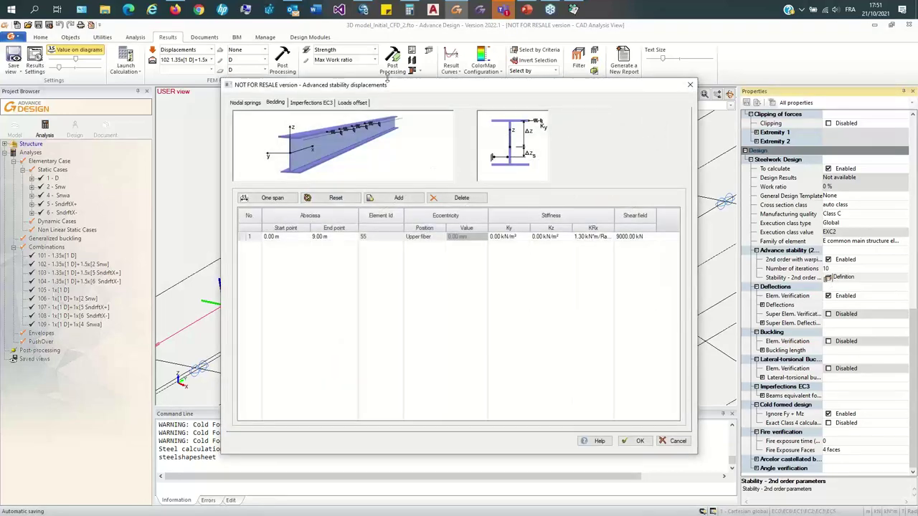
{"action": "left_click_drag", "start_coordinate": [417, 86], "coordinate": [396, 110]}
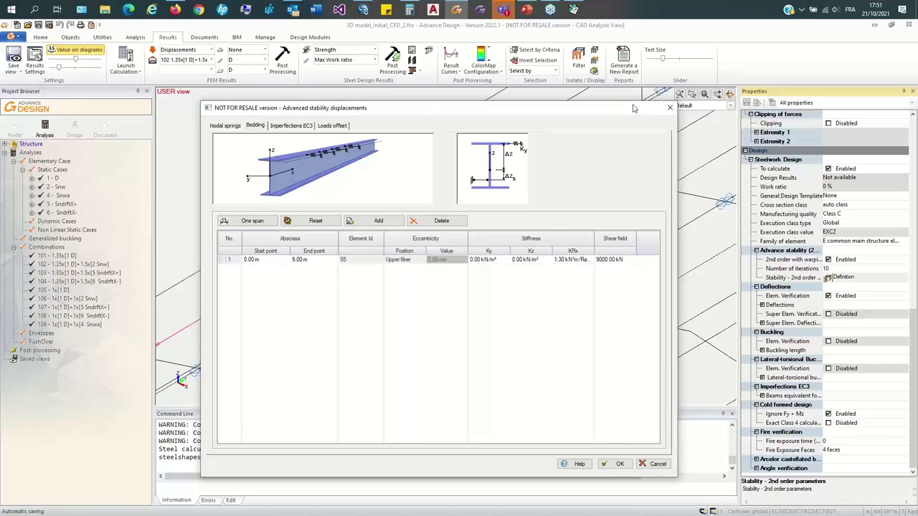
{"action": "left_click_drag", "start_coordinate": [635, 108], "coordinate": [603, 86]}
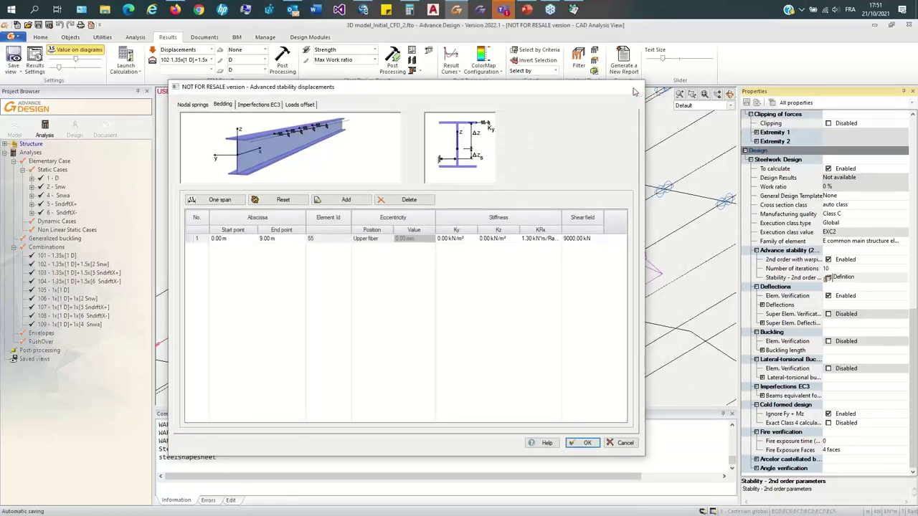
{"action": "left_click", "coordinate": [637, 87]}
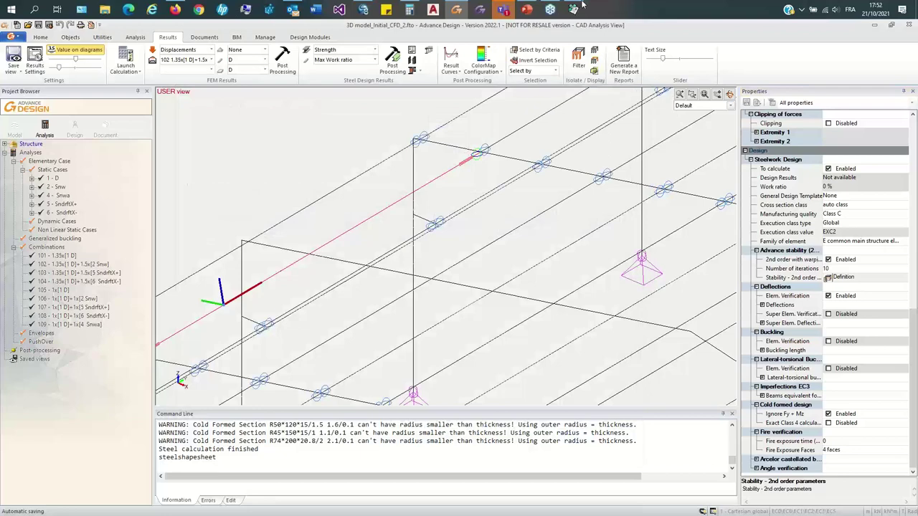
Step: Switch to the PowerPoint presentation and show the summary slide on crane actions and cold-formed members
{"action": "left_click", "coordinate": [526, 8]}
{"action": "left_click", "coordinate": [436, 203]}
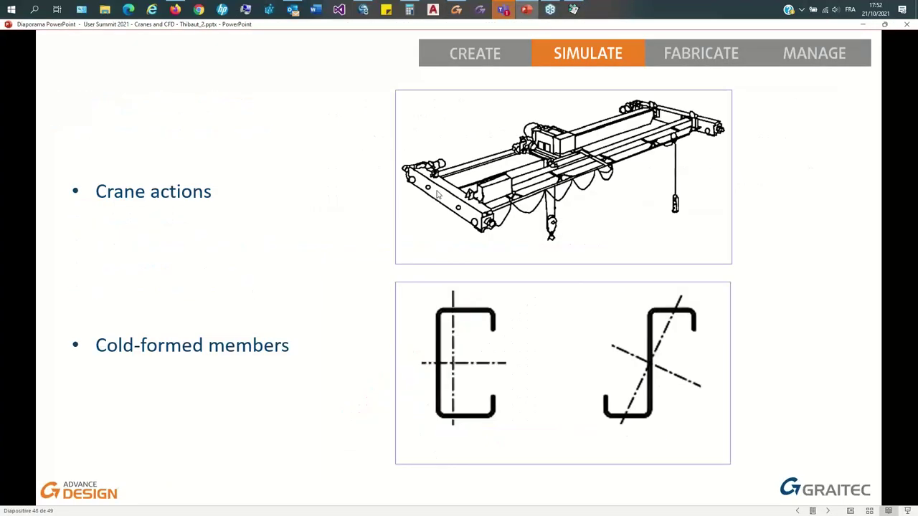
{"action": "key", "text": "Left"}
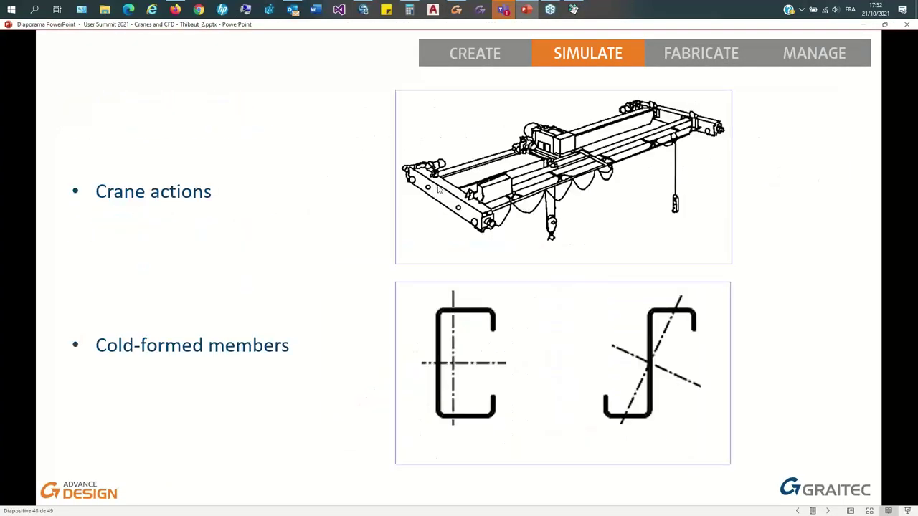